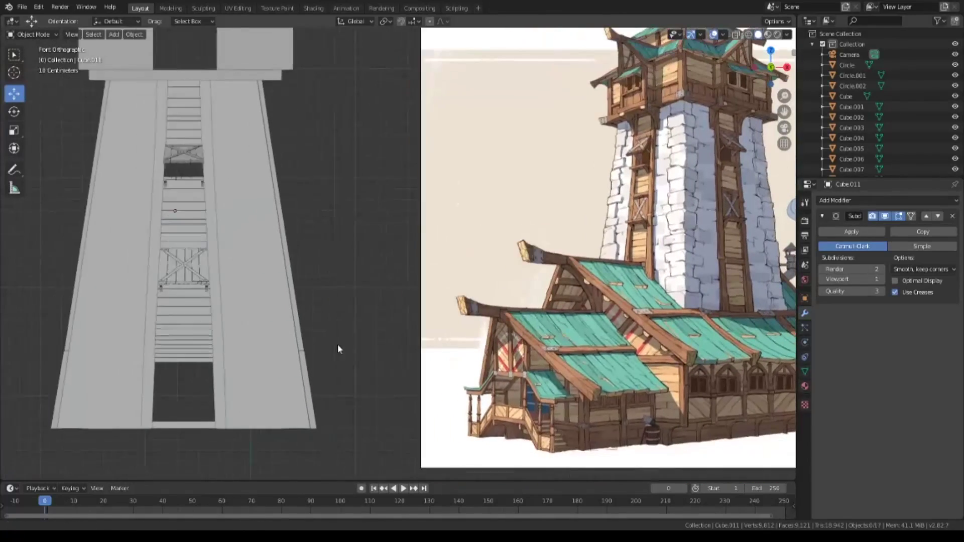
Shift-select the upper slats, braced frames, brackets and remaining staircase pieces.
scroll(347, 368, up, 2)
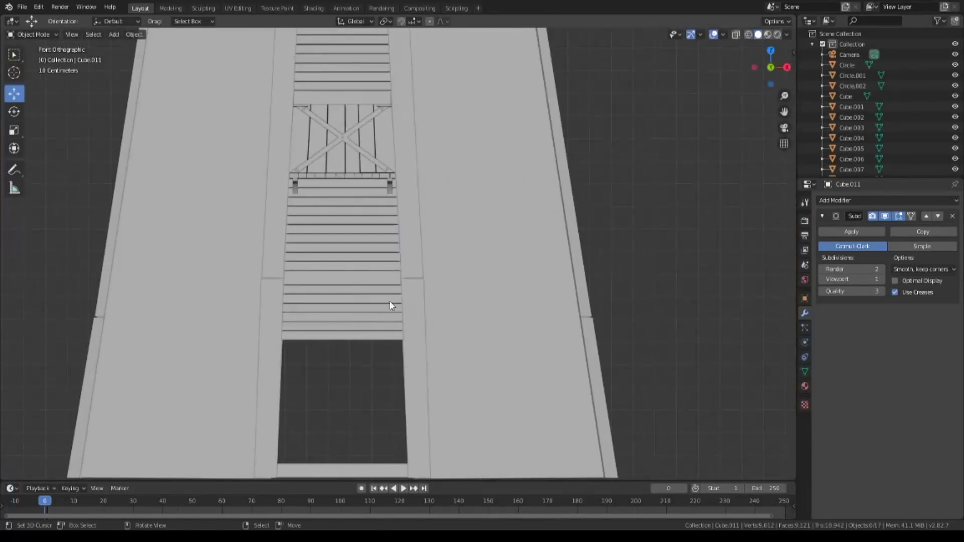
click(347, 334)
scroll(347, 331, down, 3)
scroll(346, 330, up, 3)
shift+click(411, 320)
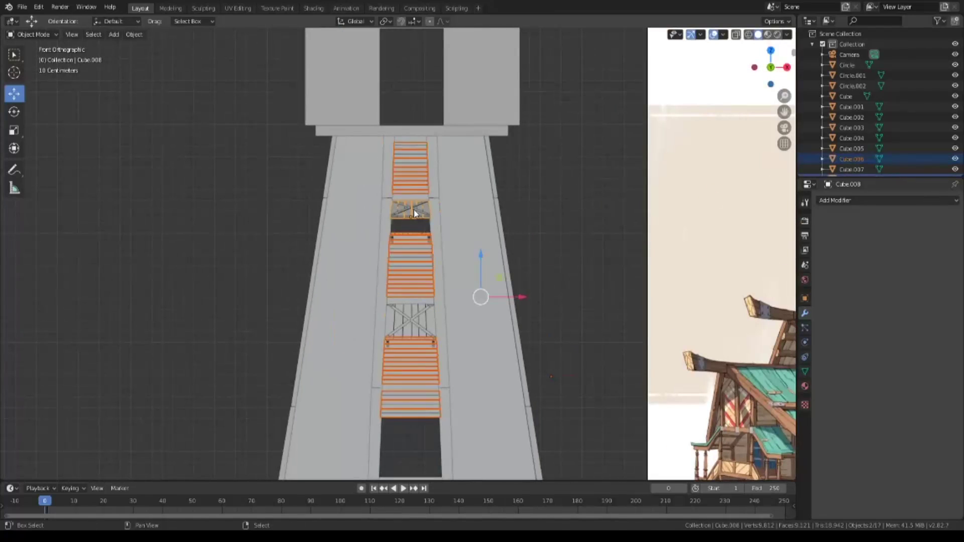
shift+click(413, 201)
scroll(397, 254, up, 2)
shift+click(396, 373)
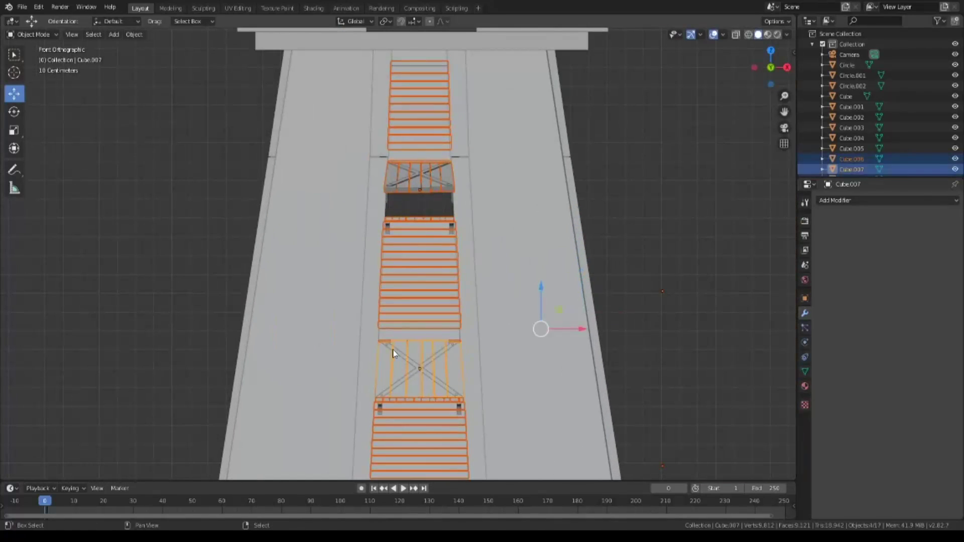
shift+click(396, 349)
shift+click(390, 351)
shift+click(371, 415)
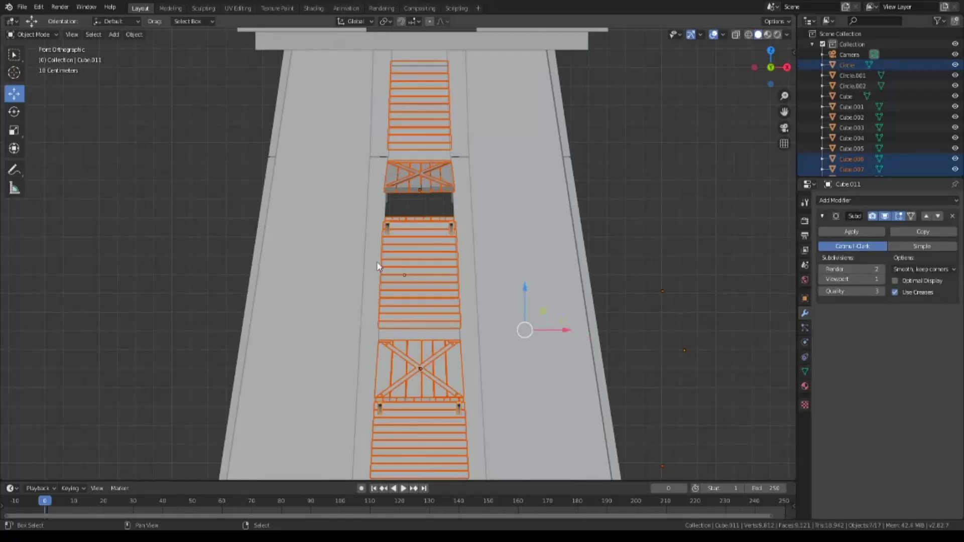
shift+click(387, 200)
shift+click(452, 202)
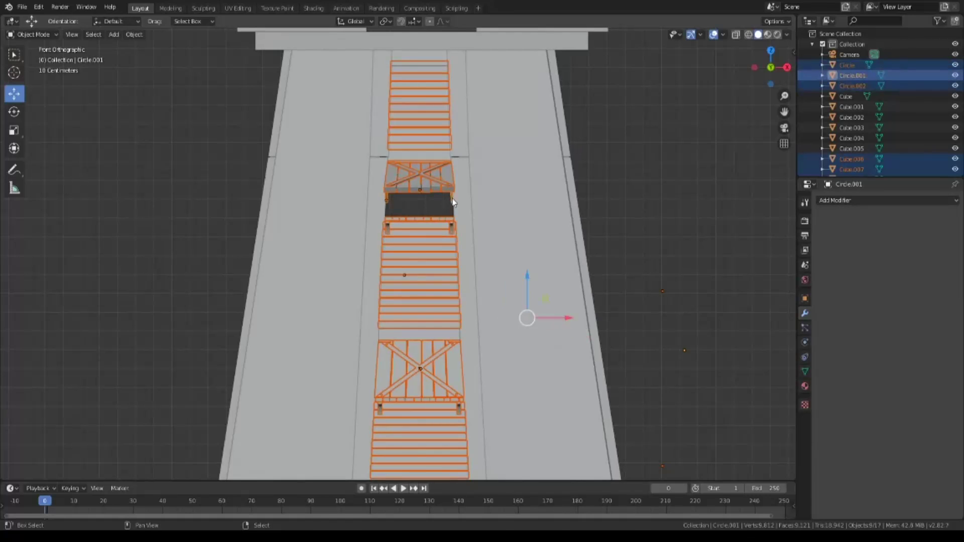
Orbit to inspect the selected staircase, then go to front and top orthographic views.
middle_drag(452, 202, 466, 321)
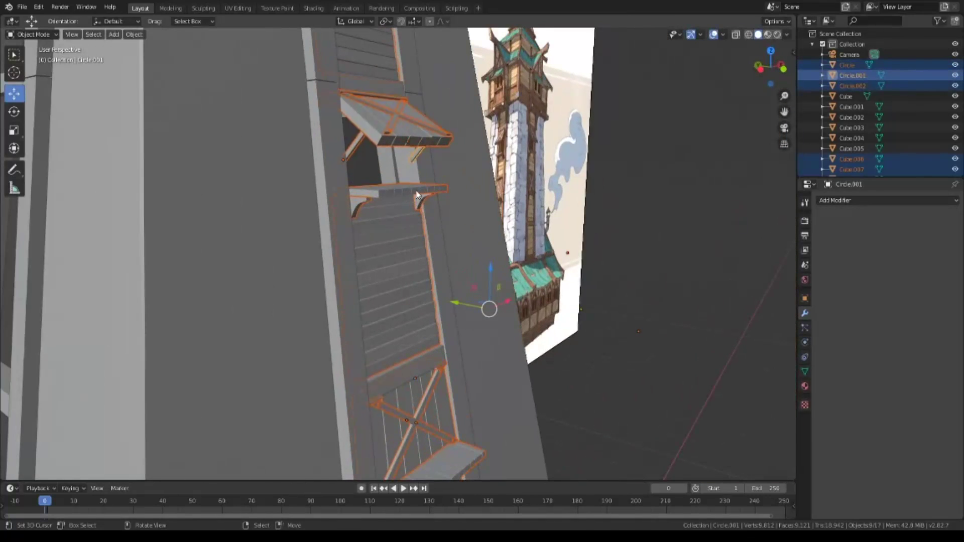
mouse_move(417, 195)
middle_down()
mouse_move(448, 323)
mouse_move(376, 308)
mouse_move(488, 260)
mouse_move(474, 316)
middle_up()
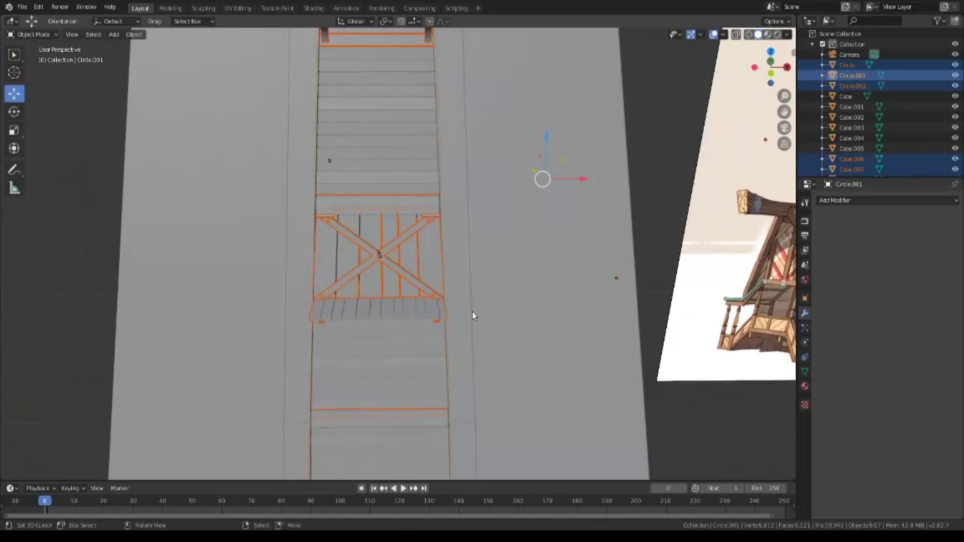
key(KP_1)
mouse_move(530, 373)
shift+middle_down()
mouse_move(530, 116)
mouse_move(552, 428)
shift+middle_up()
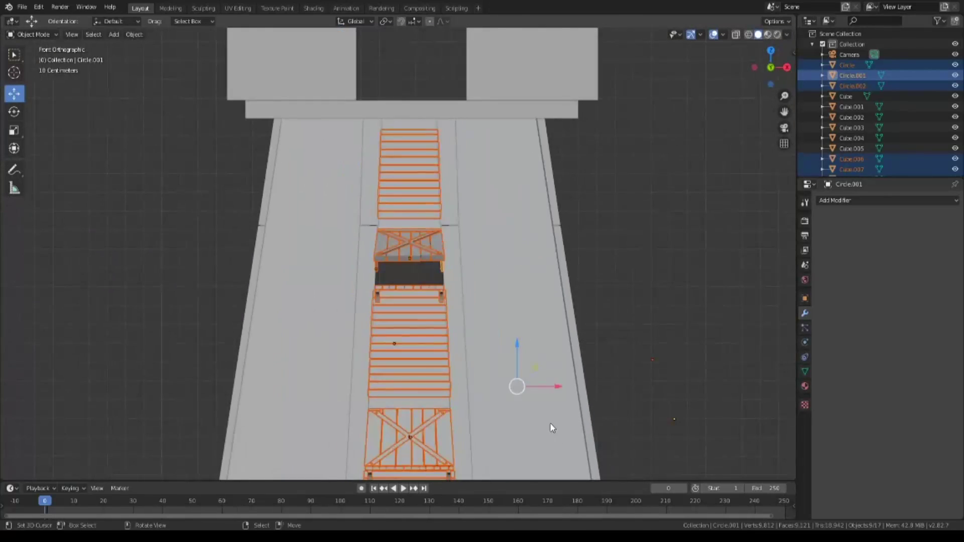
key(KP_7)
In wireframe, duplicate the staircase, rotate it 90° and move it up onto the right face.
key(z)
click(463, 161)
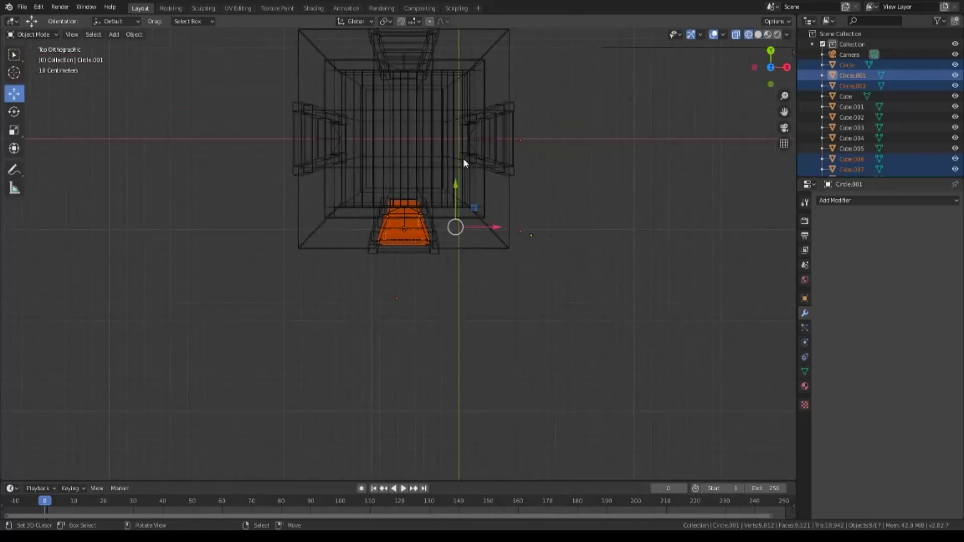
key(shift+d)
key(Escape)
click(401, 21)
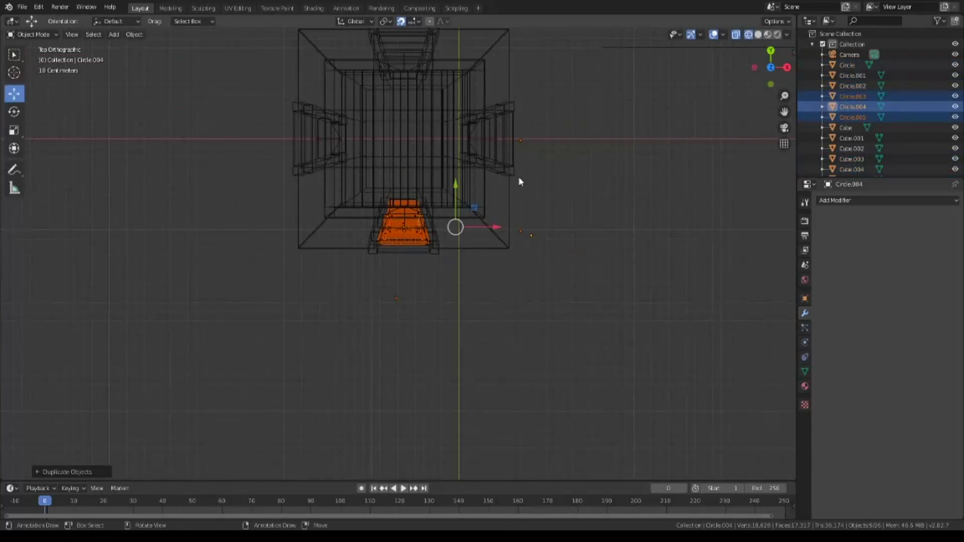
key(r)
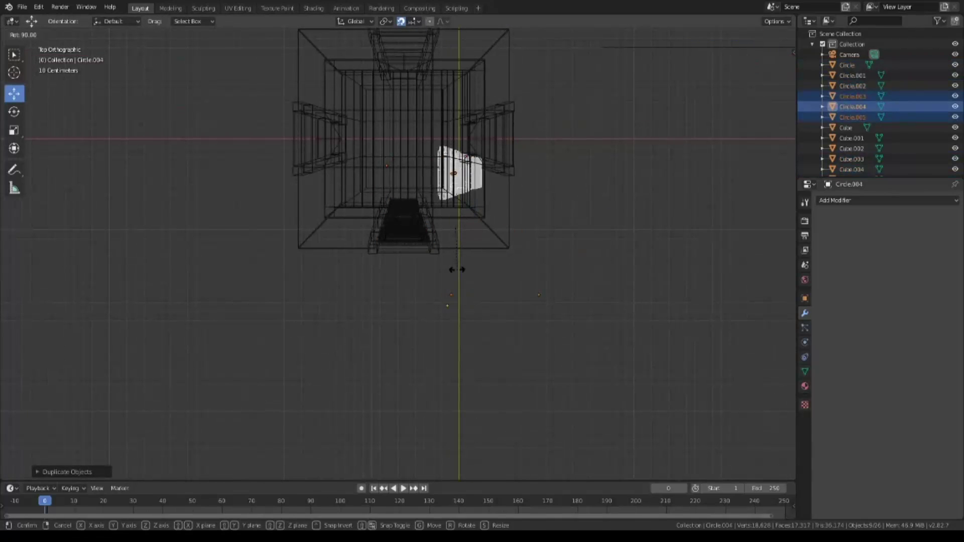
click(457, 269)
click(401, 21)
drag(458, 200, 458, 164)
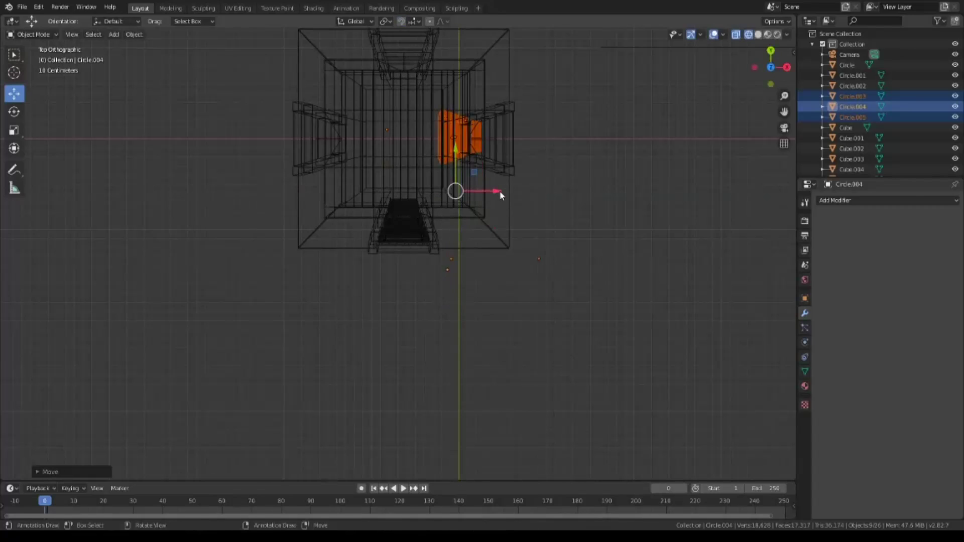
Check the copy in right side view, trying and cancelling a Y-axis move.
key(KP_3)
scroll(526, 194, up, 3)
scroll(630, 328, up, 1)
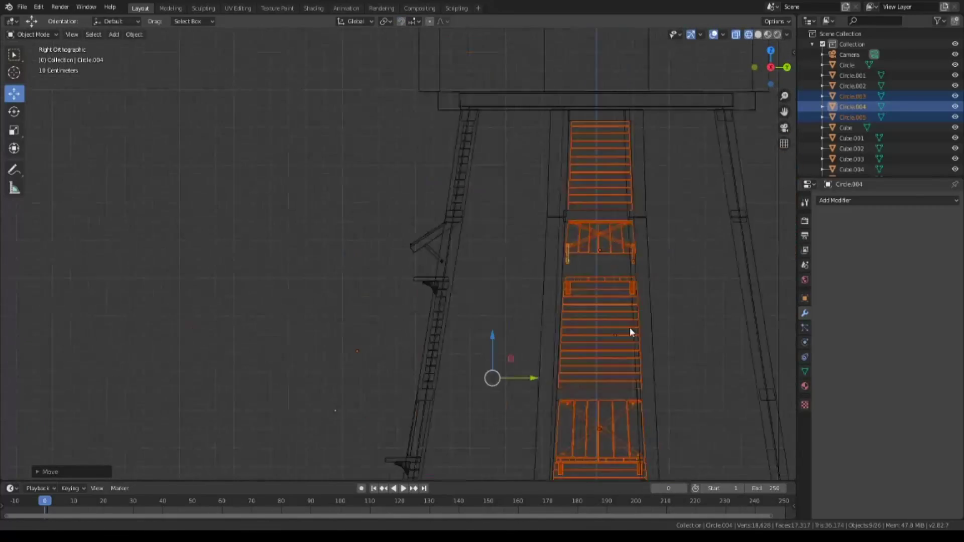
shift+middle_drag(630, 332, 454, 229)
key(g)
key(y)
key(Escape)
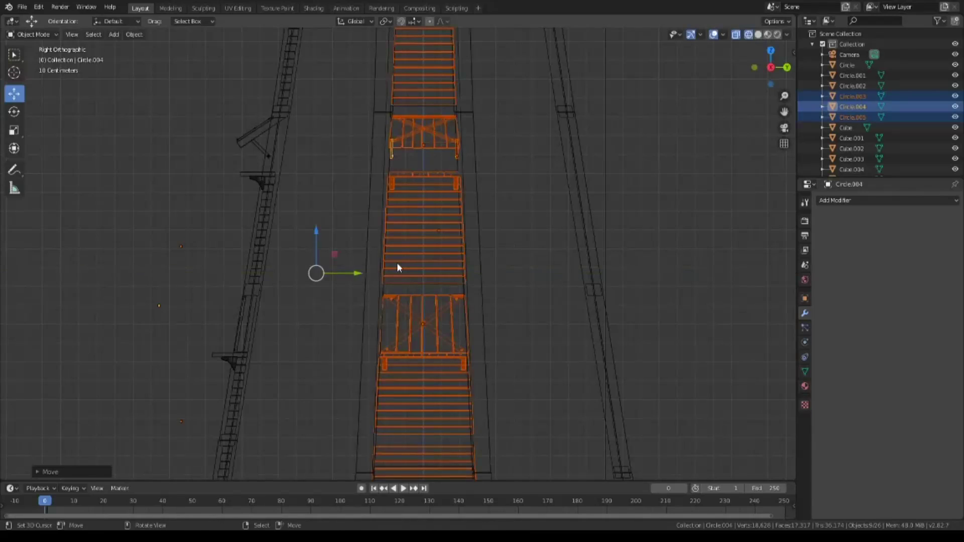
Pan along the copied stairs, toggling between solid and wireframe shading.
key(z)
shift+middle_drag(460, 268, 506, 381)
scroll(506, 381, up, 2)
key(z)
click(393, 301)
shift+middle_drag(392, 301, 595, 213)
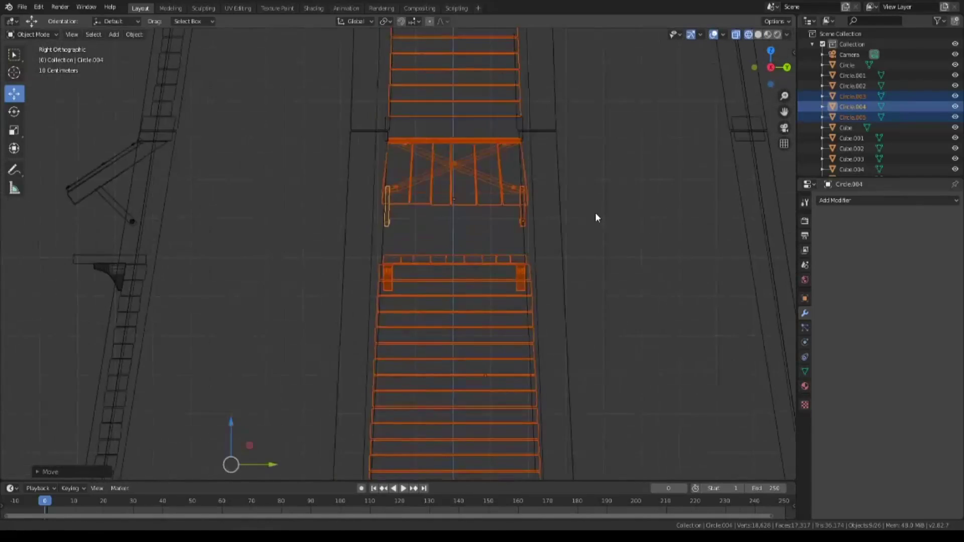
scroll(553, 338, down, 2)
shift+middle_drag(553, 338, 519, 306)
Return to wireframe top view and drop a second copy of the staircase in place.
key(z)
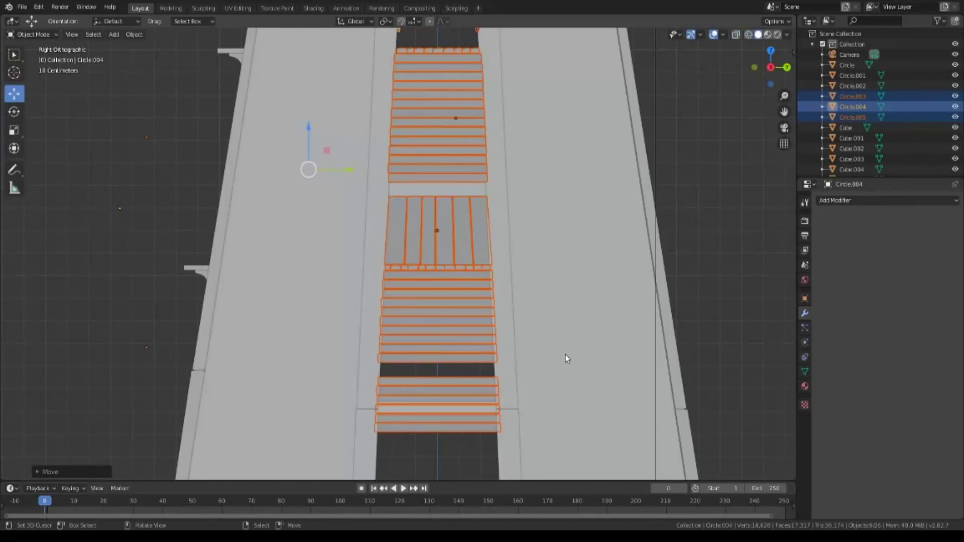
key(KP_7)
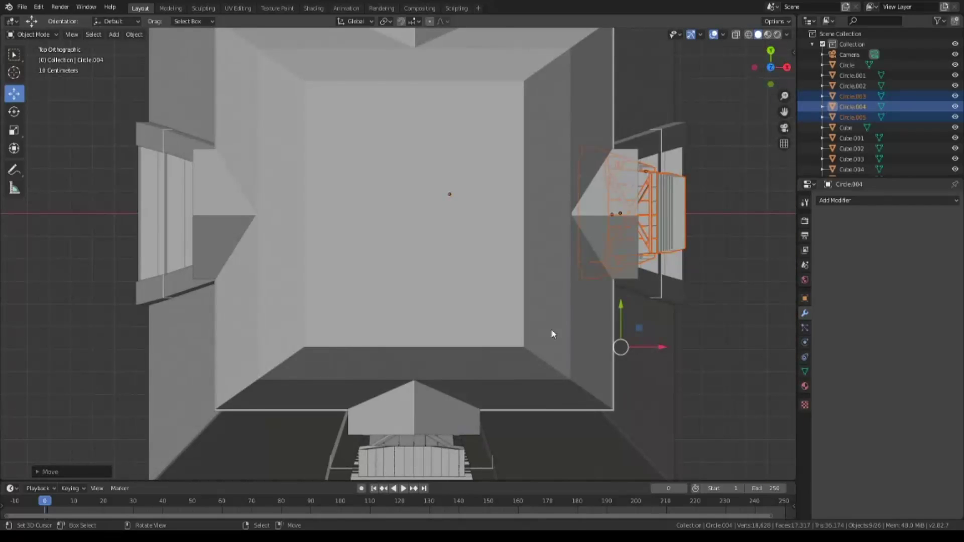
key(z)
click(455, 295)
scroll(587, 261, down, 2)
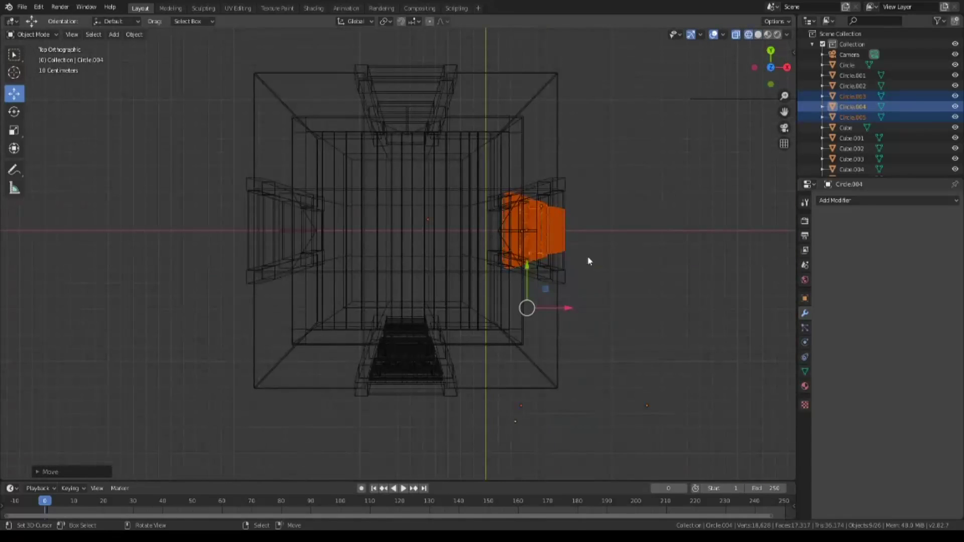
key(shift+d)
click(539, 281)
Turn the second copy about -95° and move it to the tower's back side.
key(g)
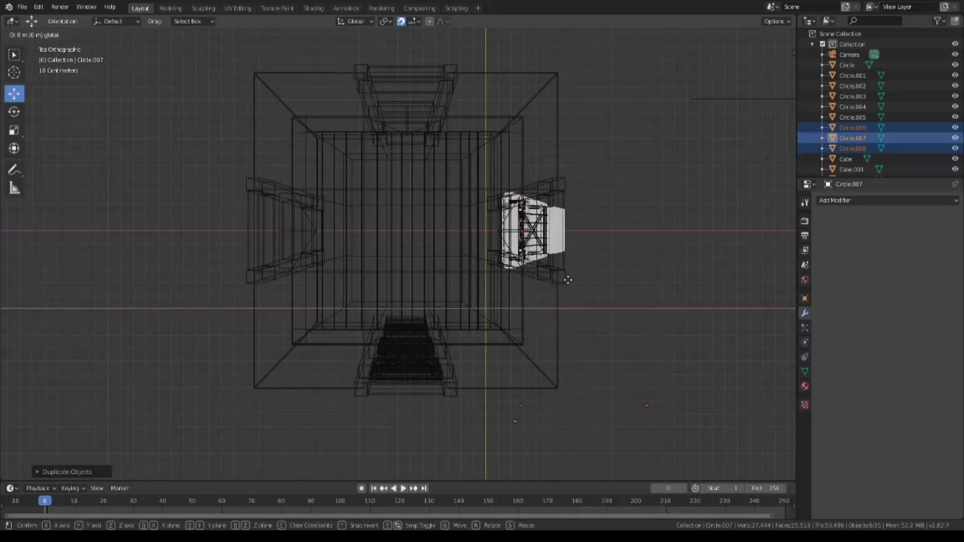
key(Escape)
key(g)
click(488, 275)
key(r)
click(412, 212)
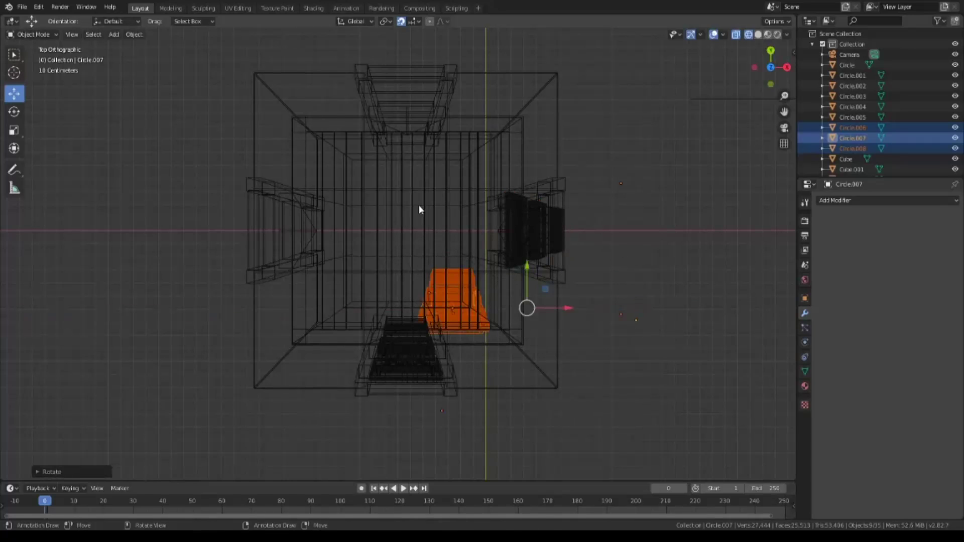
drag(527, 274, 527, 78)
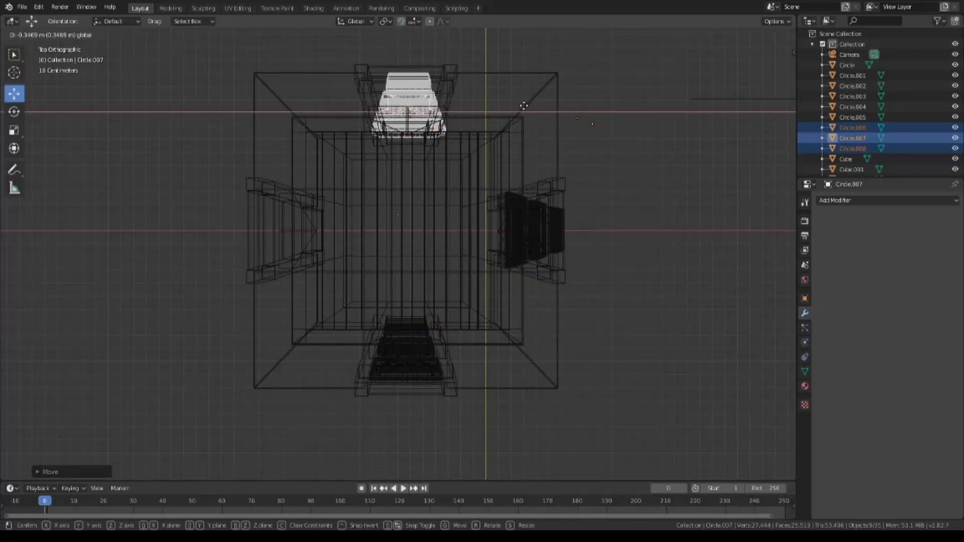
Inspect the second copy in back, right, front and top views.
key(ctrl+KP_1)
key(KP_Decimal)
scroll(413, 271, up, 2)
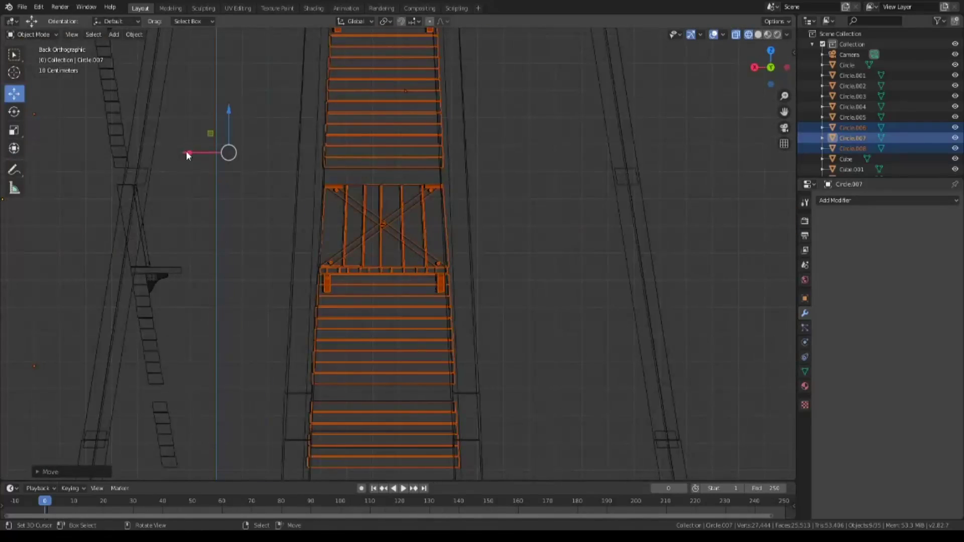
drag(186, 152, 181, 154)
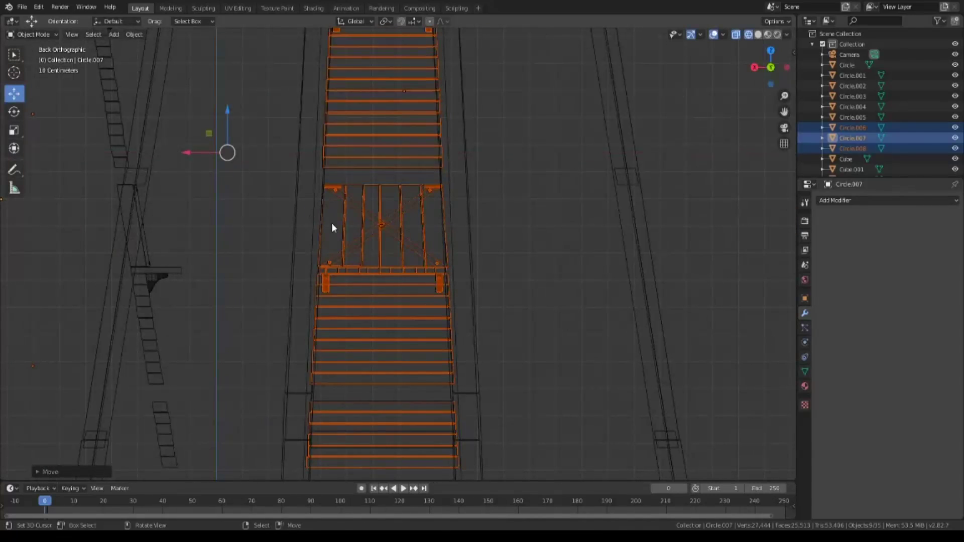
key(KP_3)
scroll(392, 231, down, 3)
key(KP_1)
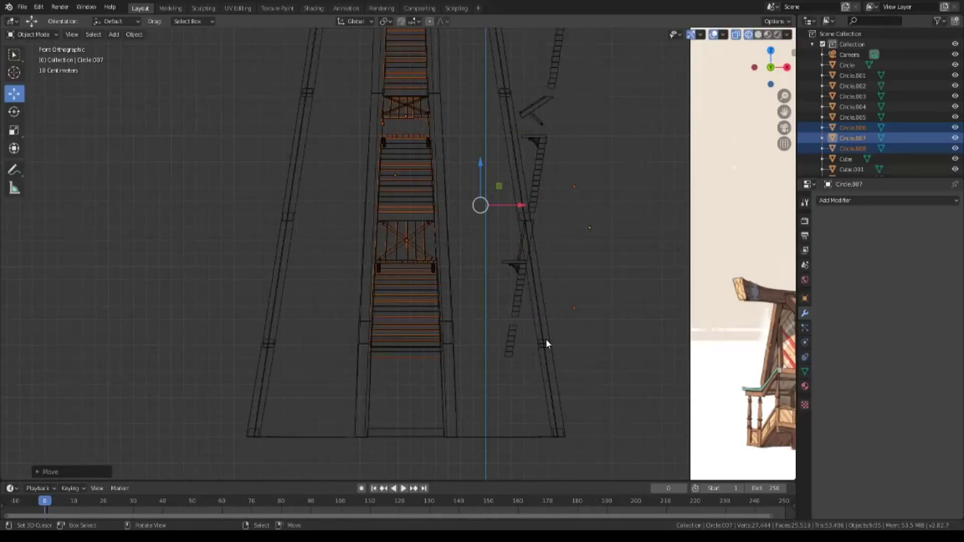
key(KP_7)
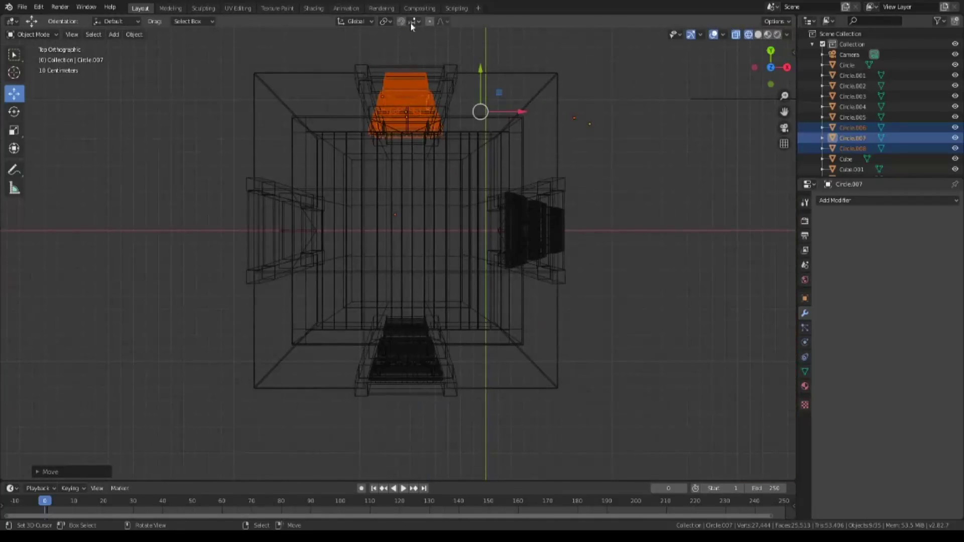
Rotate the second copy 180°, then delete it and view from the right.
key(r)
click(522, 114)
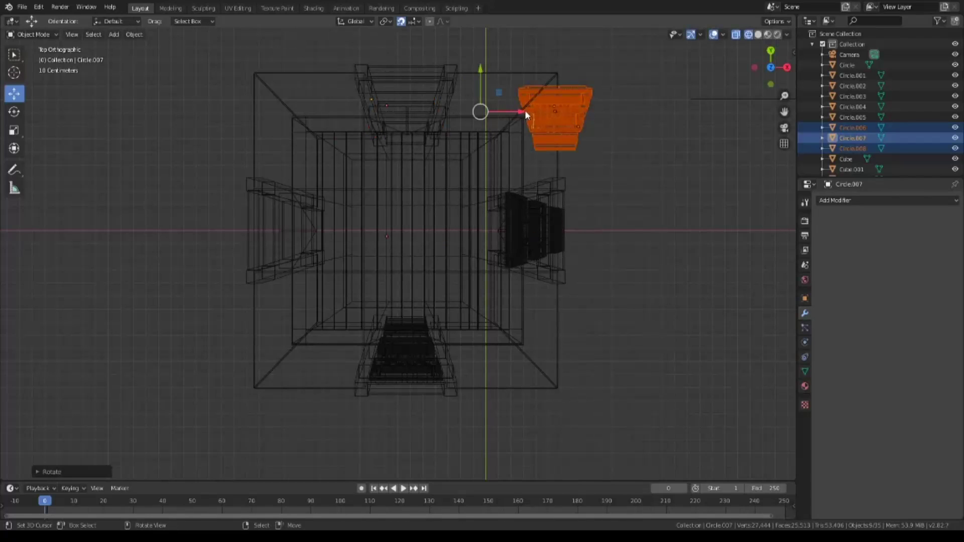
key(Delete)
key(KP_3)
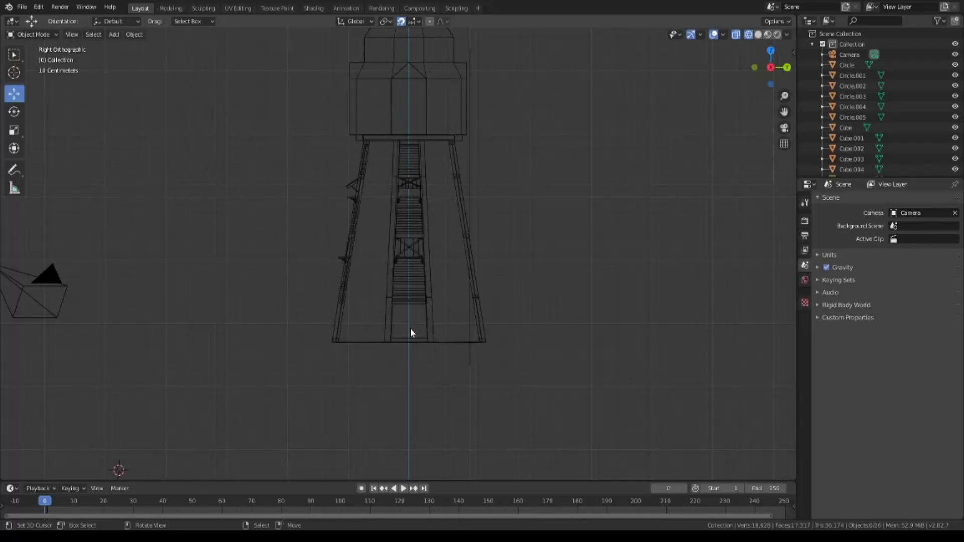
Select the central staircase and paste another copy of it with Ctrl+V.
scroll(410, 301, up, 3)
click(409, 69)
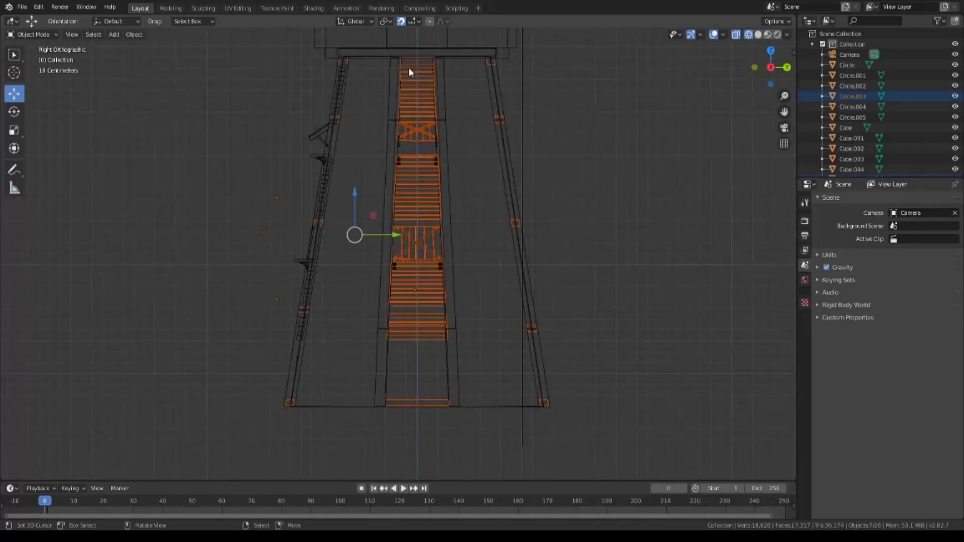
key(ctrl+v)
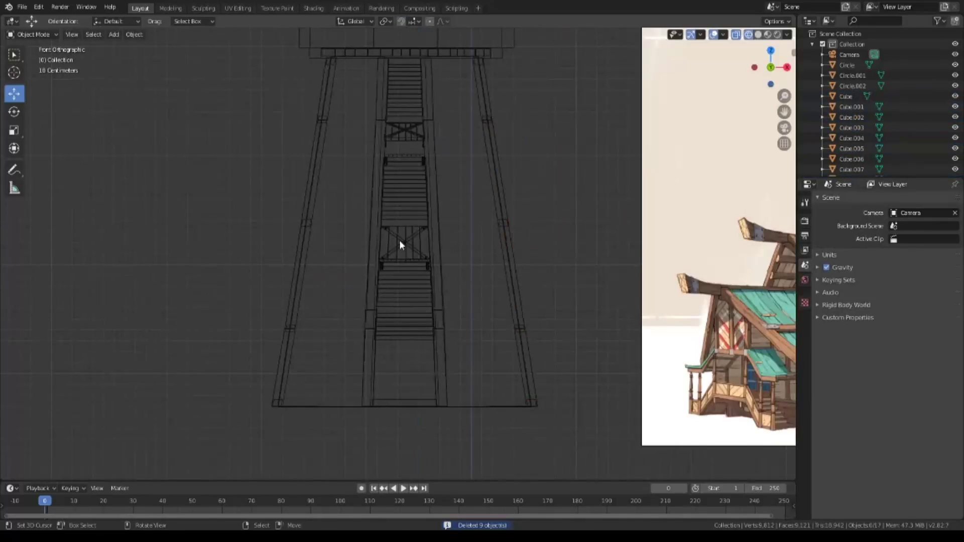
scroll(400, 397, up, 2)
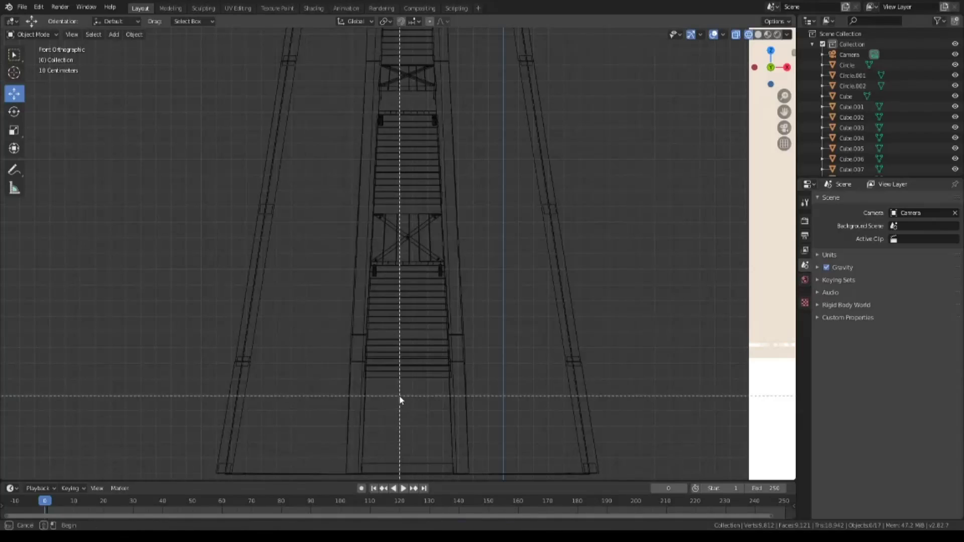
Select the stair slats on the tower front and view them from above in wireframe.
key(shift+z)
scroll(462, 400, up, 2)
click(425, 412)
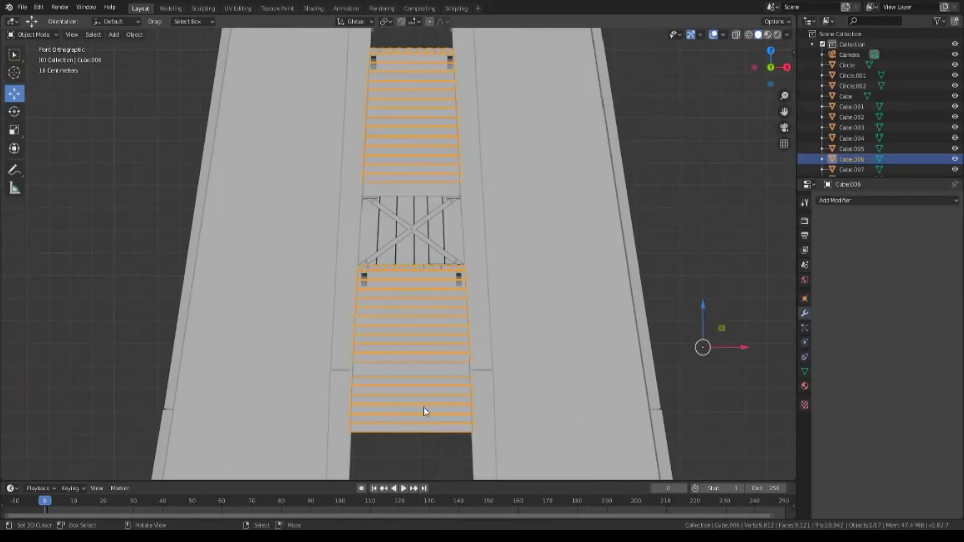
key(KP_7)
scroll(426, 291, down, 4)
key(shift+z)
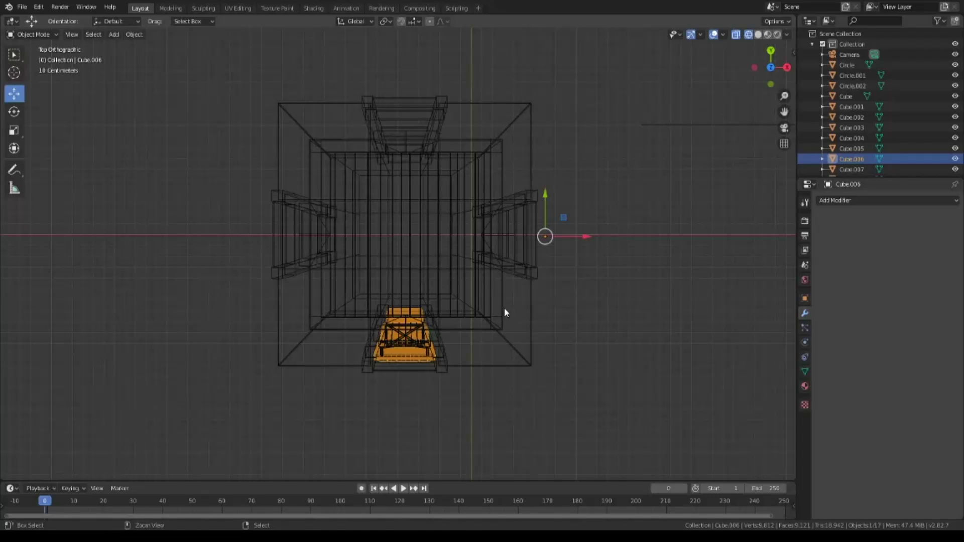
Duplicate the slats, slide the copy along X beside the tower, and open Add Modifier.
key(shift+d)
key(x)
click(708, 233)
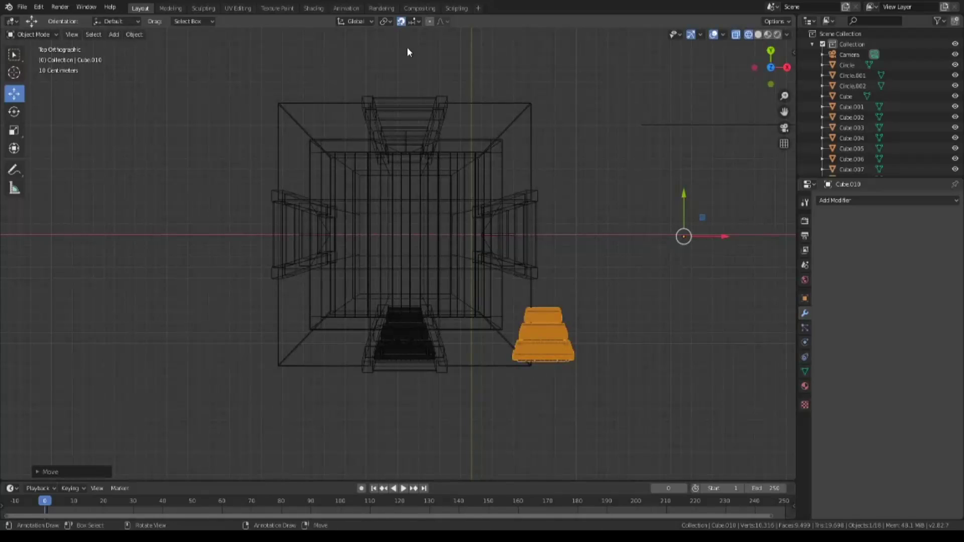
click(860, 200)
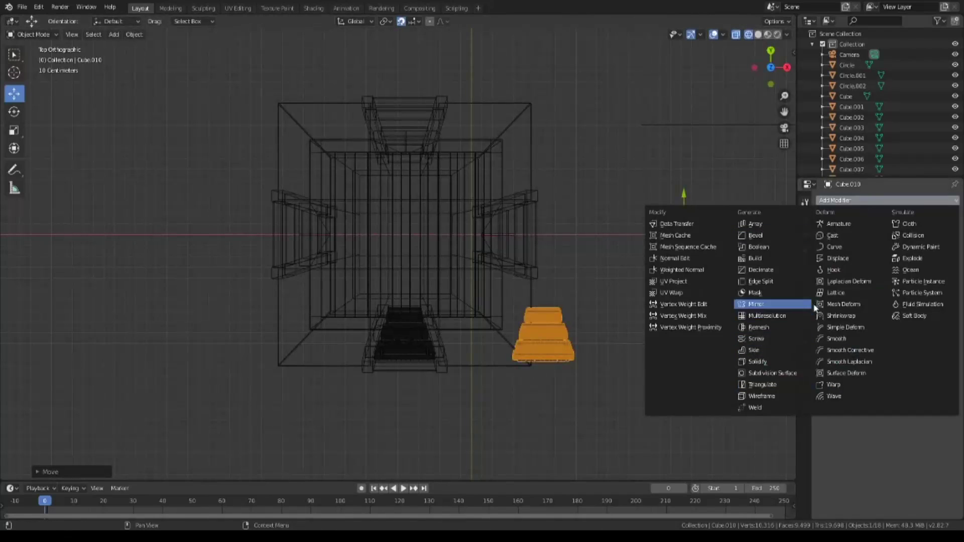
Add a Mirror modifier on Y instead of X to the copy and apply it.
click(756, 303)
scroll(743, 303, down, 2)
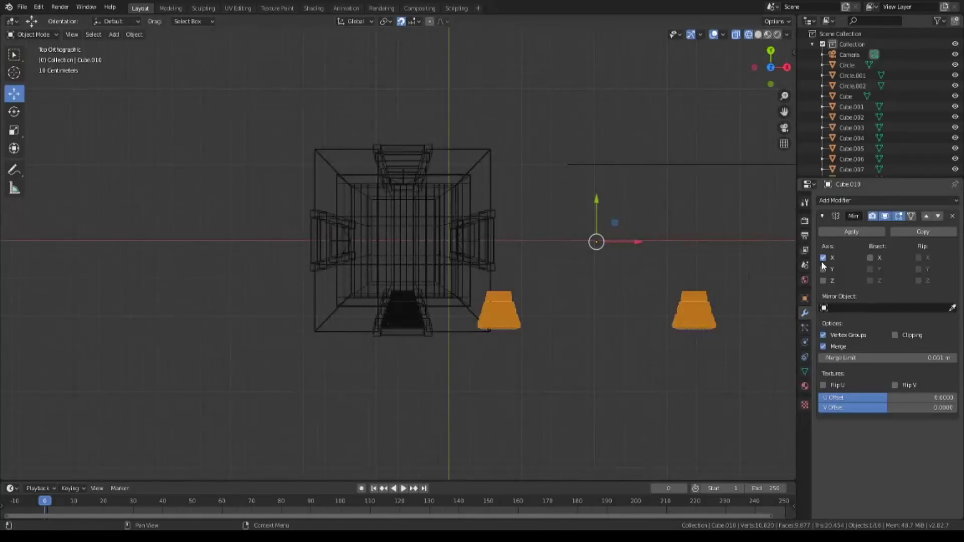
click(823, 258)
click(824, 269)
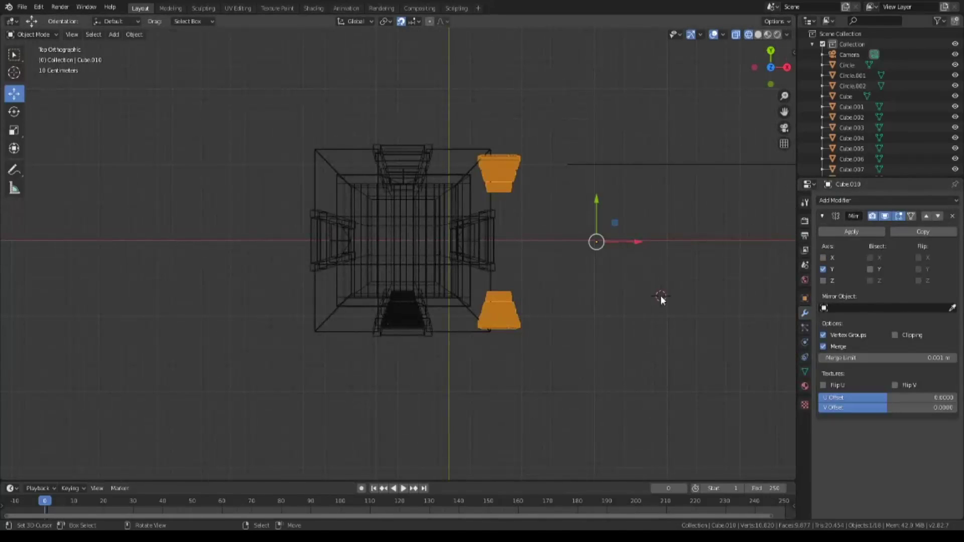
key(Tab)
key(Tab)
click(844, 232)
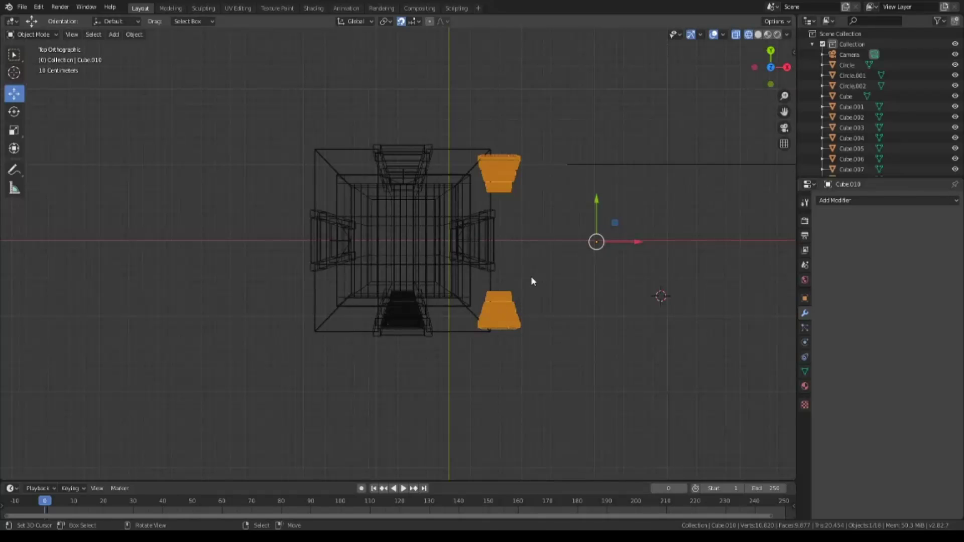
In Edit Mode, delete the lower half of the mirrored copy's vertices.
mouse_move(469, 279)
mouse_down()
mouse_move(554, 357)
mouse_move(503, 272)
mouse_up()
drag(639, 242, 720, 242)
key(Tab)
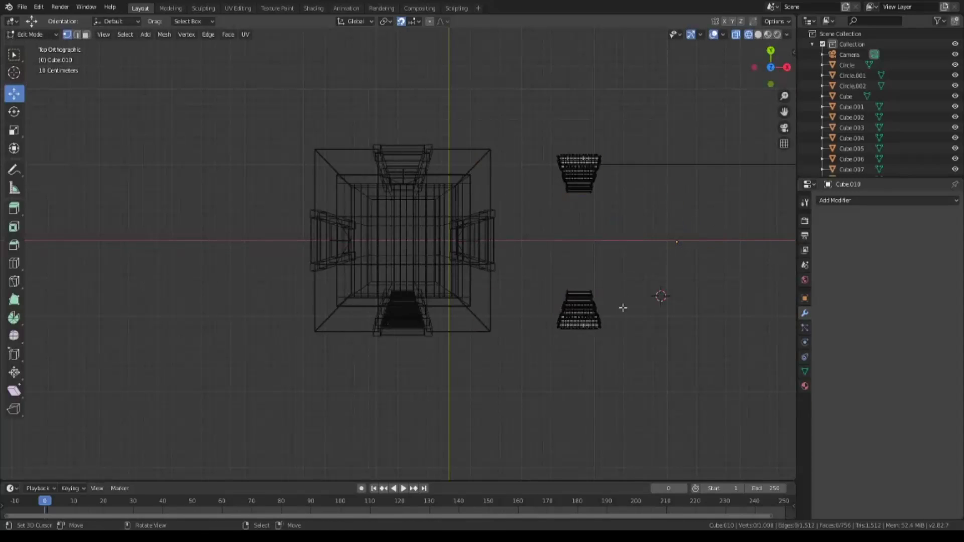
key(a)
key(x)
click(597, 303)
key(Tab)
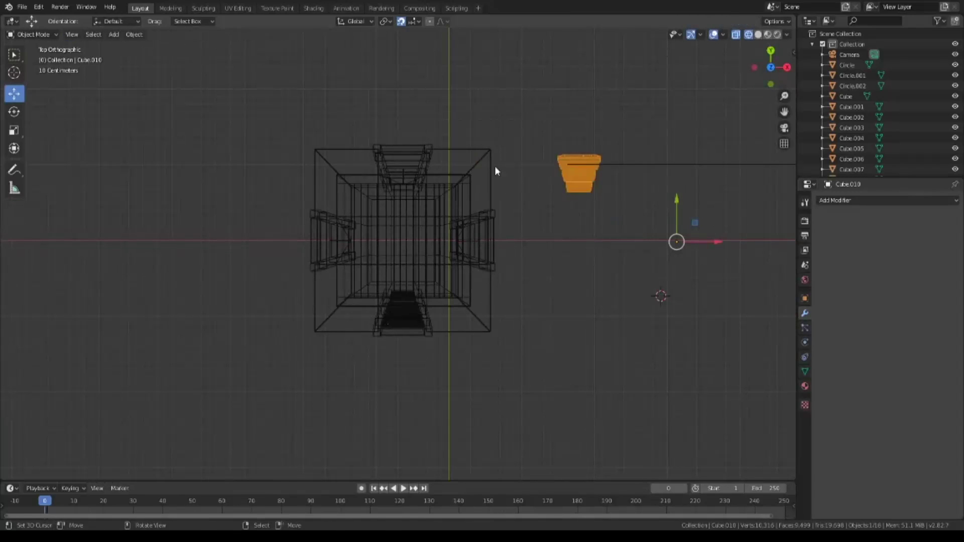
Set the piece's origin to its geometry and move it along X onto the back face.
click(134, 35)
click(259, 69)
key(g)
key(x)
click(367, 39)
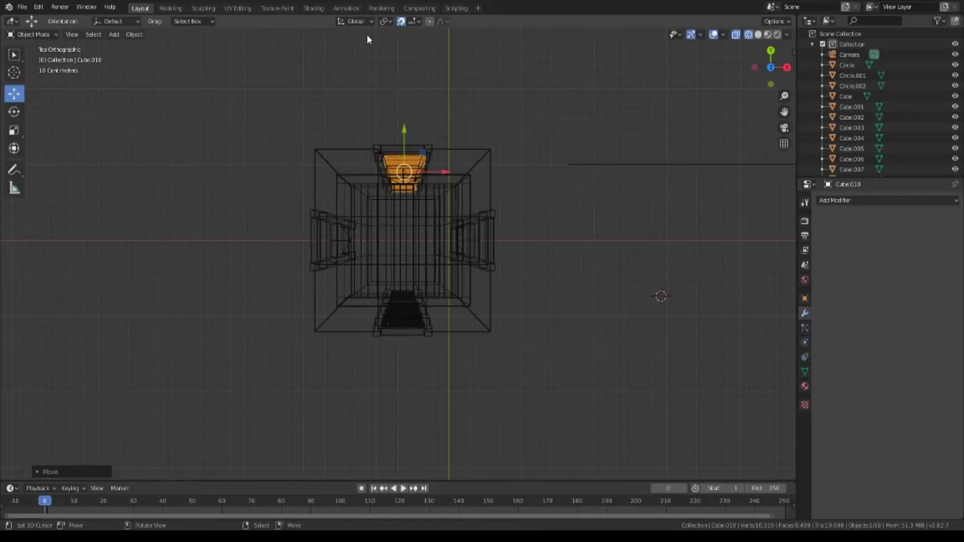
key(shift+Tab)
scroll(422, 236, up, 4)
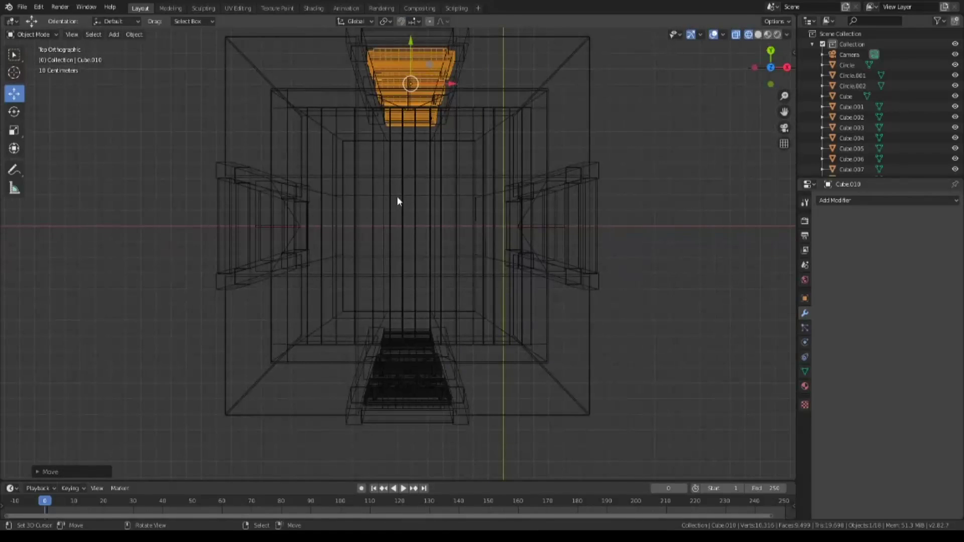
shift+middle_drag(397, 201, 472, 232)
scroll(542, 234, up, 3)
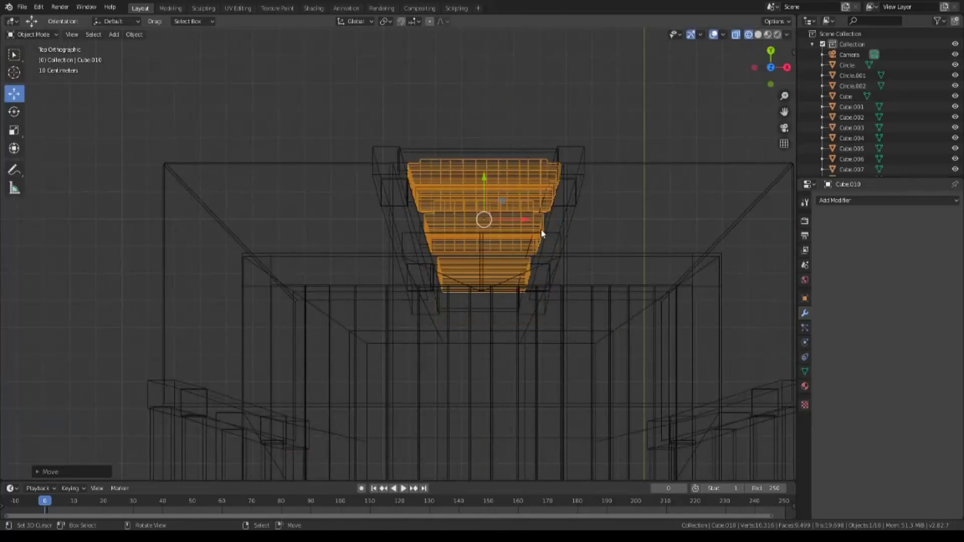
scroll(622, 387, down, 4)
scroll(466, 291, up, 3)
key(KP_3)
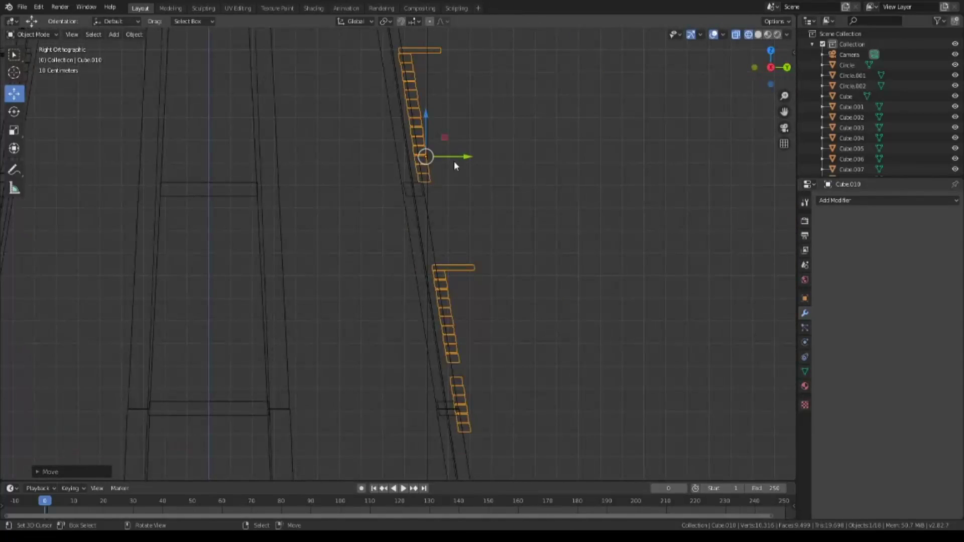
Slide the slats along Y in right view to line up with the sloping leg.
key(g)
key(y)
right_click(455, 160)
shift+middle_drag(454, 159, 604, 337)
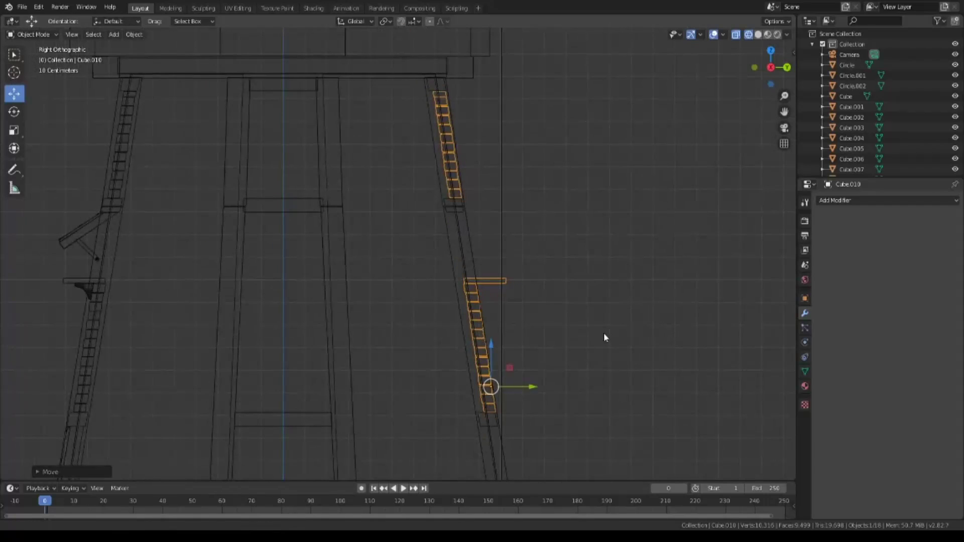
drag(536, 392, 532, 387)
shift+middle_drag(534, 396, 512, 284)
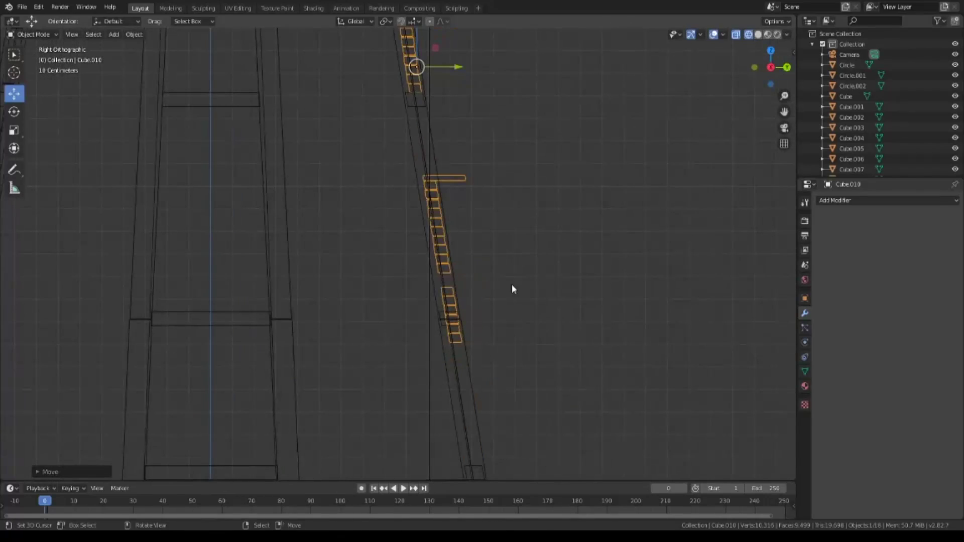
scroll(476, 260, down, 3)
key(KP_7)
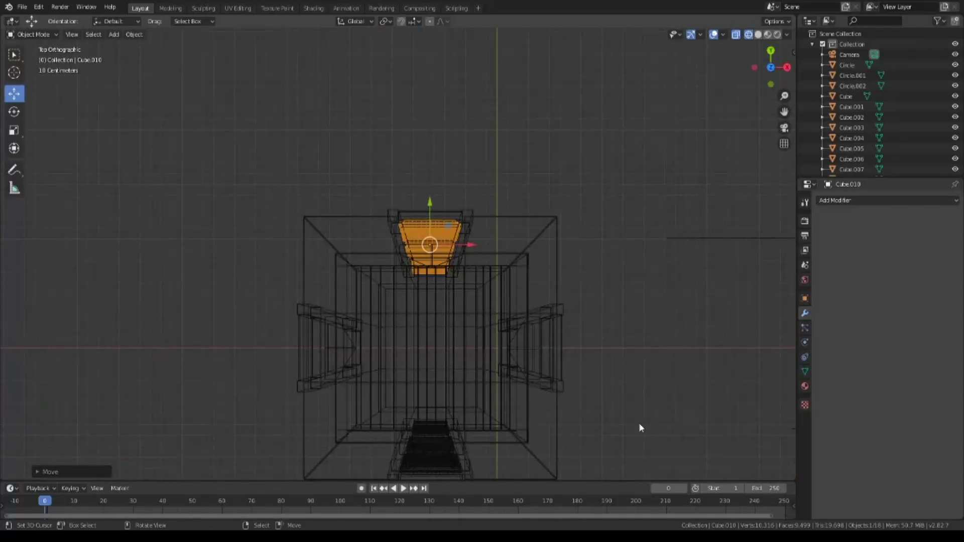
Join the front and back stair-slat objects into one with Ctrl+J.
key(Tab)
mouse_move(653, 429)
middle_down()
mouse_move(601, 325)
mouse_move(437, 290)
middle_up()
key(Tab)
shift+click(198, 329)
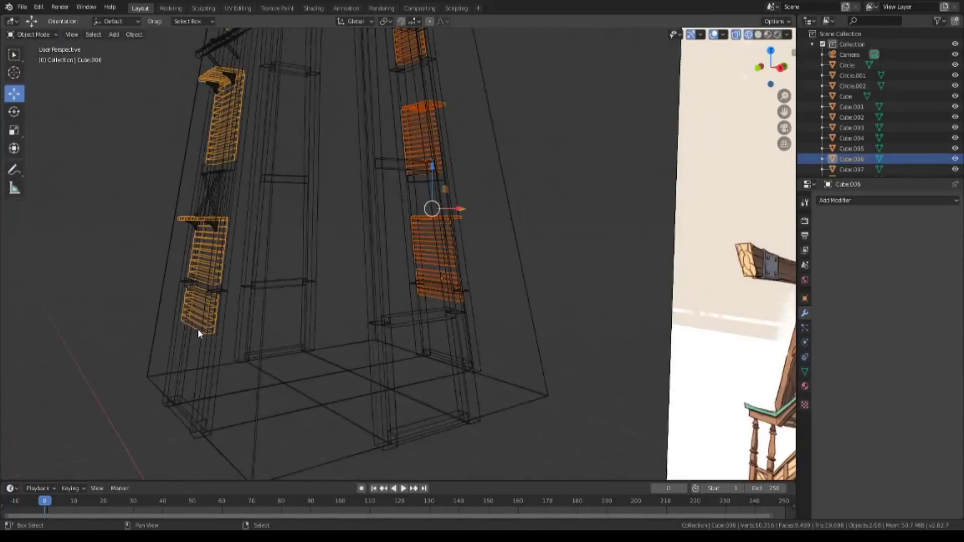
key(KP_7)
key(ctrl+j)
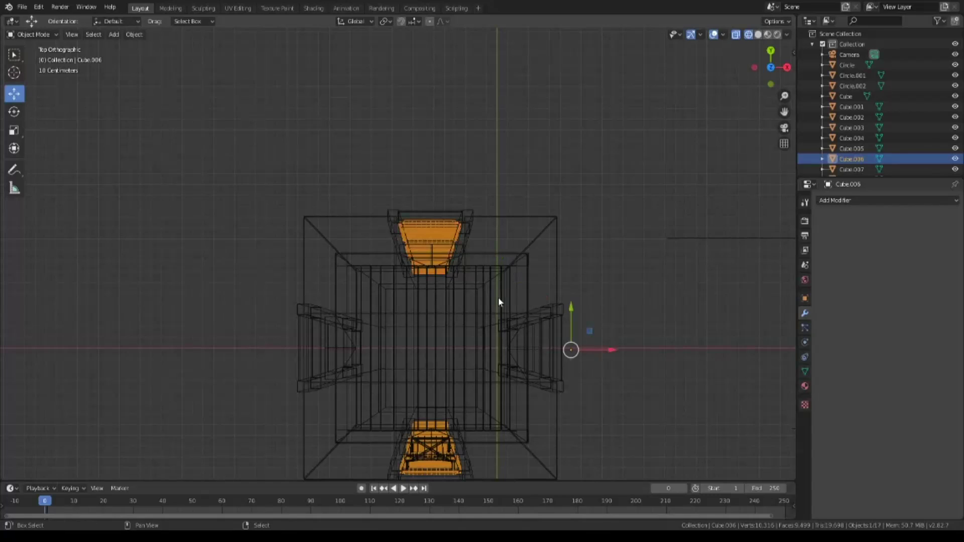
Undo a mistaken rotated copy and delete the leftover stray slats.
key(shift+Tab)
key(shift+d)
key(r)
click(634, 313)
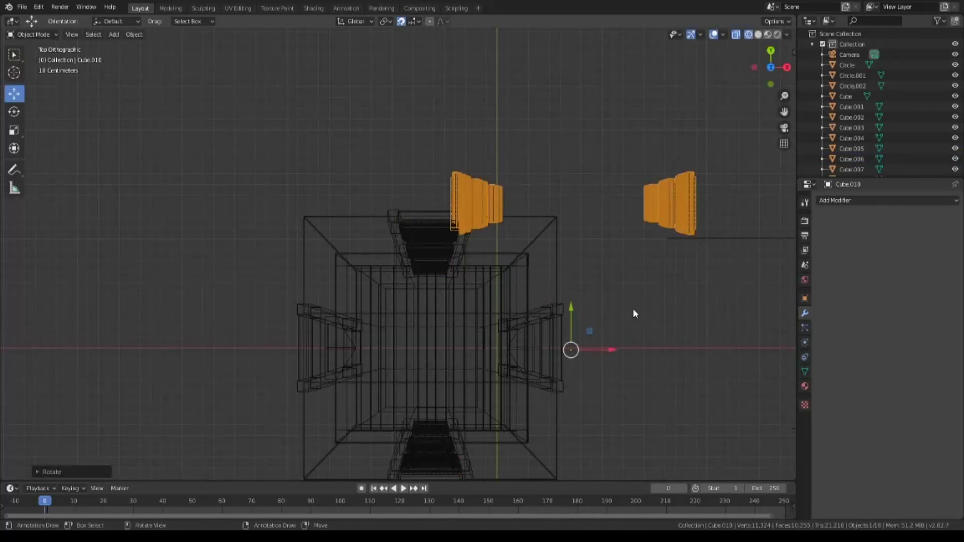
key(ctrl+z)
key(ctrl+z)
mouse_move(673, 379)
middle_down()
mouse_move(617, 330)
mouse_move(438, 256)
middle_up()
click(438, 256)
key(Delete)
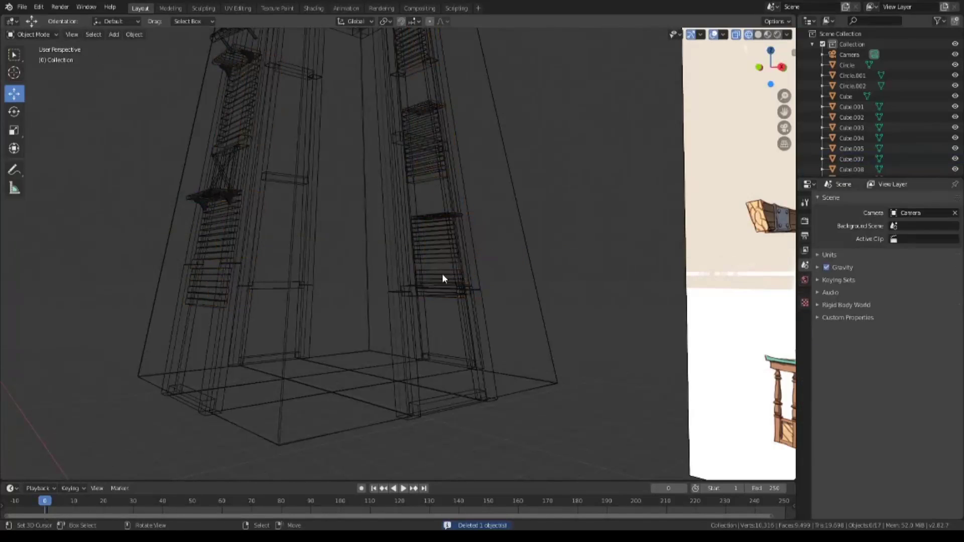
click(442, 273)
key(KP_7)
Duplicate the joined slats and rotate the copy 90° onto the left and right faces.
click(134, 35)
click(161, 112)
right_click(282, 84)
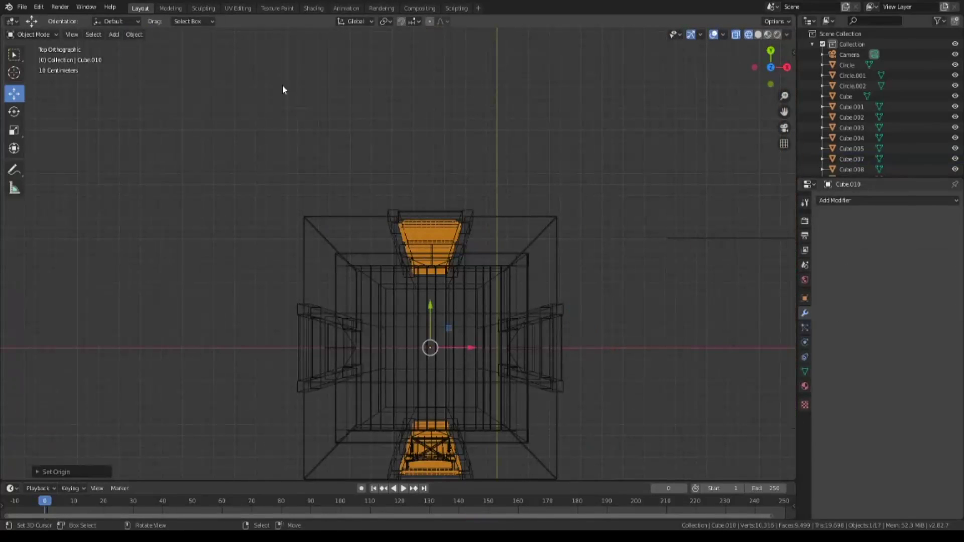
text(r90)
key(Return)
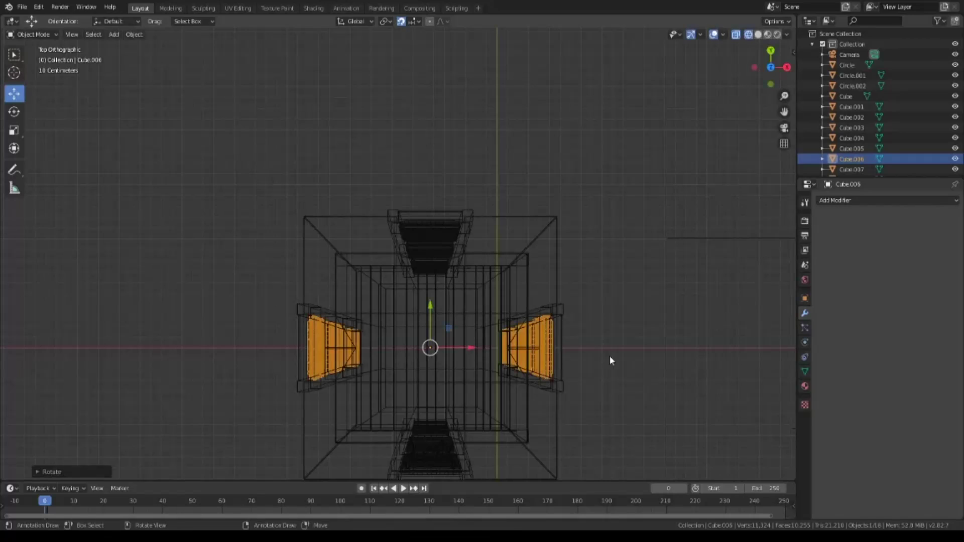
key(KP_3)
In solid shading, select the upper and lower braced platforms.
key(z)
click(550, 322)
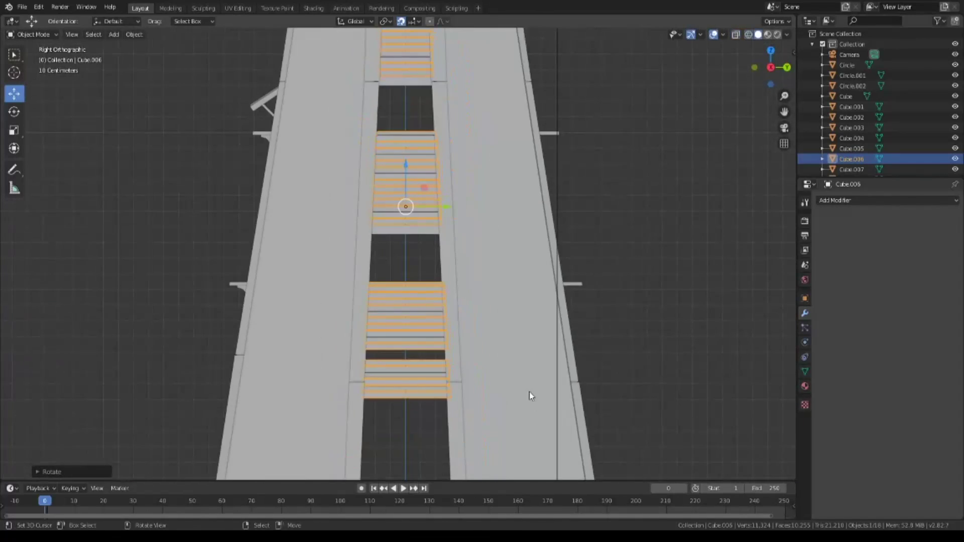
mouse_move(529, 392)
middle_down()
mouse_move(648, 407)
mouse_move(448, 334)
mouse_move(495, 329)
middle_up()
scroll(553, 395, up, 2)
click(519, 349)
scroll(517, 359, down, 2)
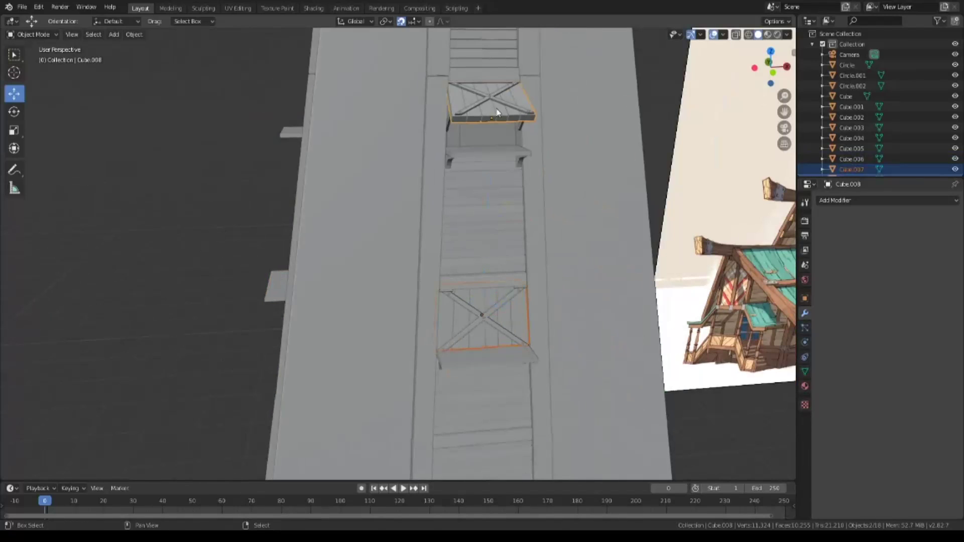
shift+click(488, 108)
Add both hinge pieces and the cylinder, then join them into one object.
shift+click(478, 133)
shift+click(521, 129)
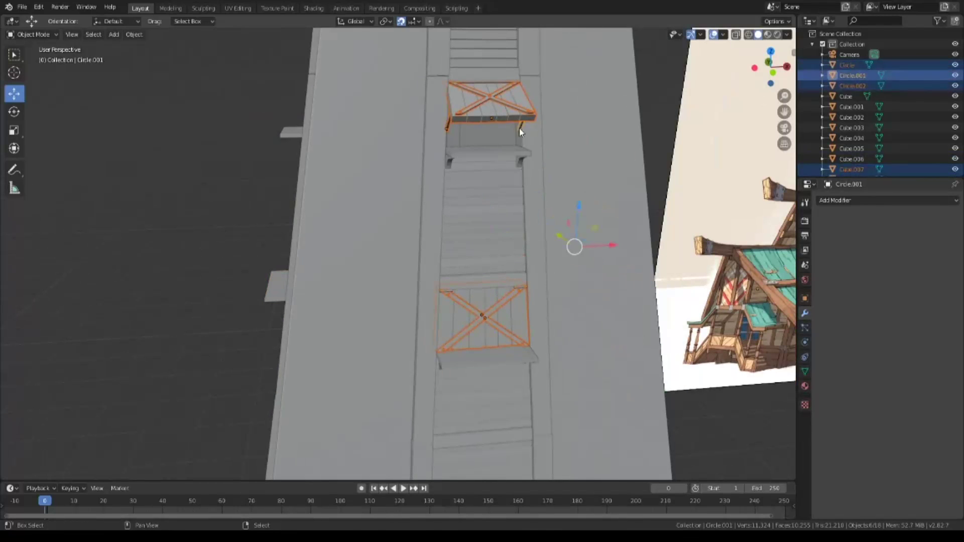
scroll(474, 329, up, 3)
shift+click(477, 321)
scroll(497, 346, down, 4)
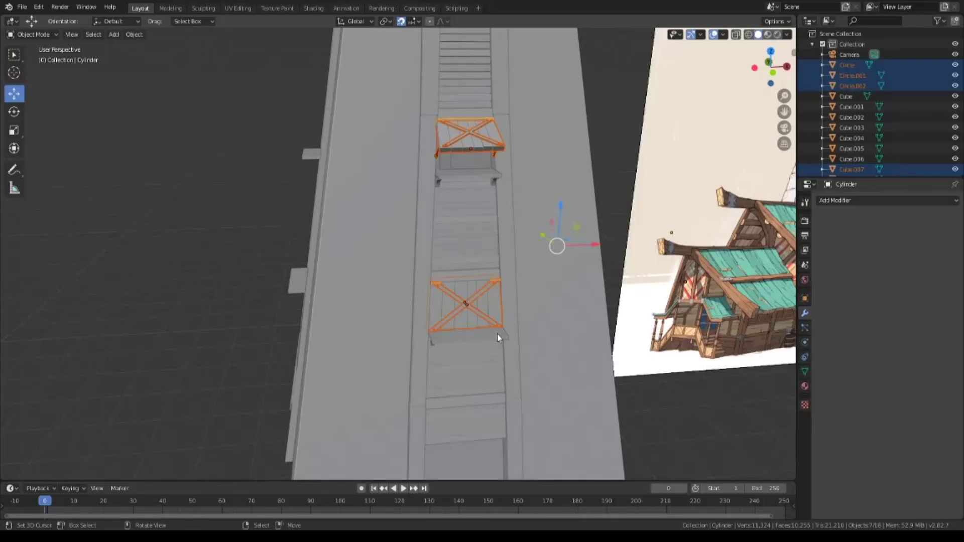
key(ctrl+j)
Set the joined object's origin to geometry and select the brace piece from top view.
scroll(507, 337, up, 3)
click(134, 34)
click(271, 68)
scroll(594, 245, down, 3)
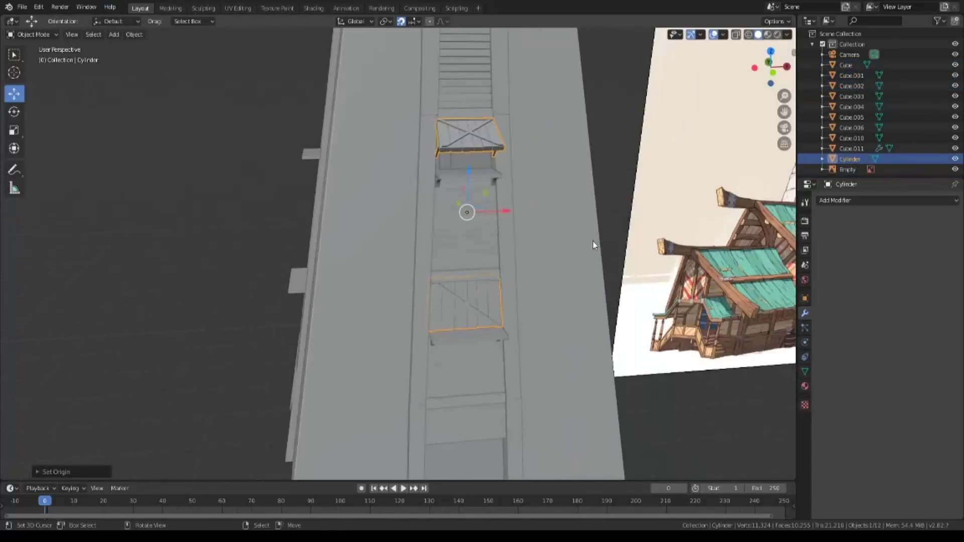
key(KP_7)
key(z)
click(454, 311)
Duplicate the brace piece and move the copy up to the top opening.
key(shift+d)
right_click(454, 311)
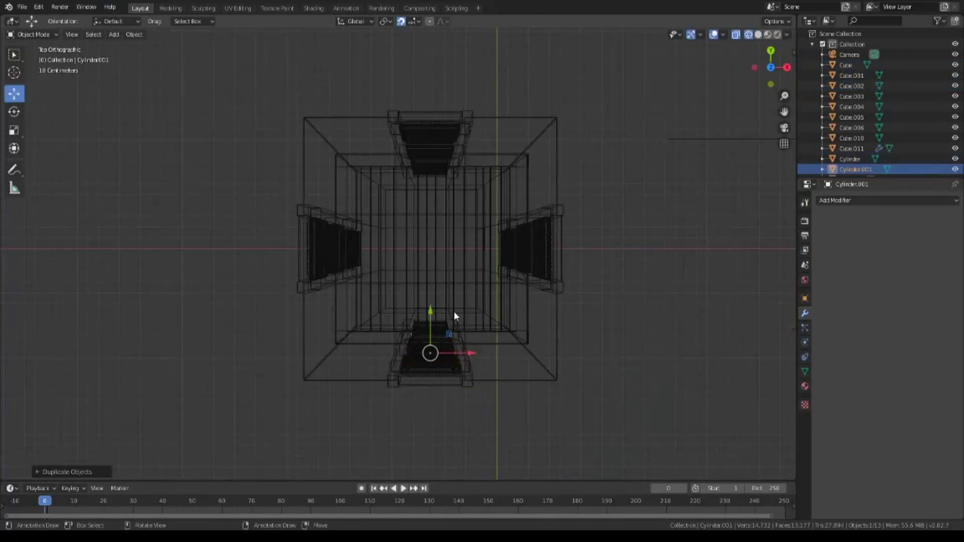
key(g)
click(447, 118)
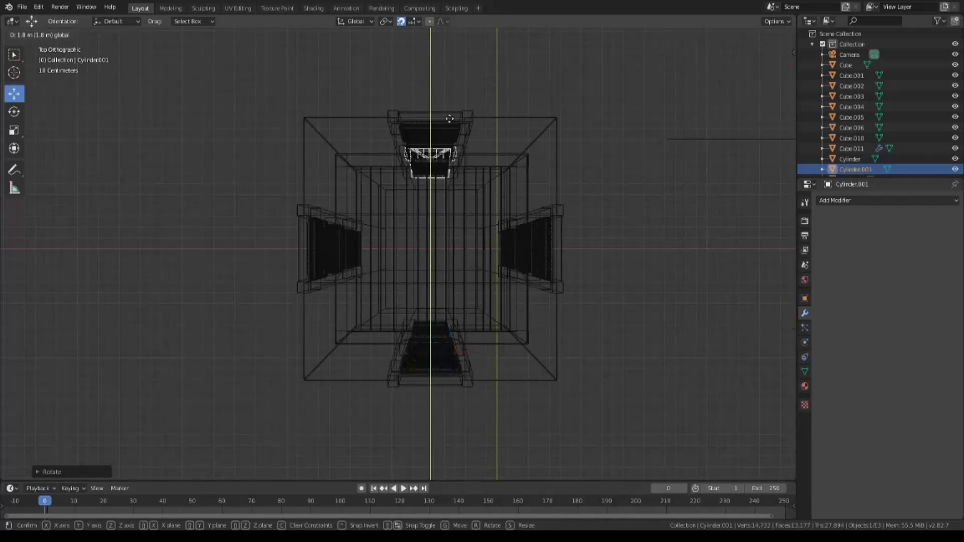
key(KP_3)
scroll(404, 348, up, 2)
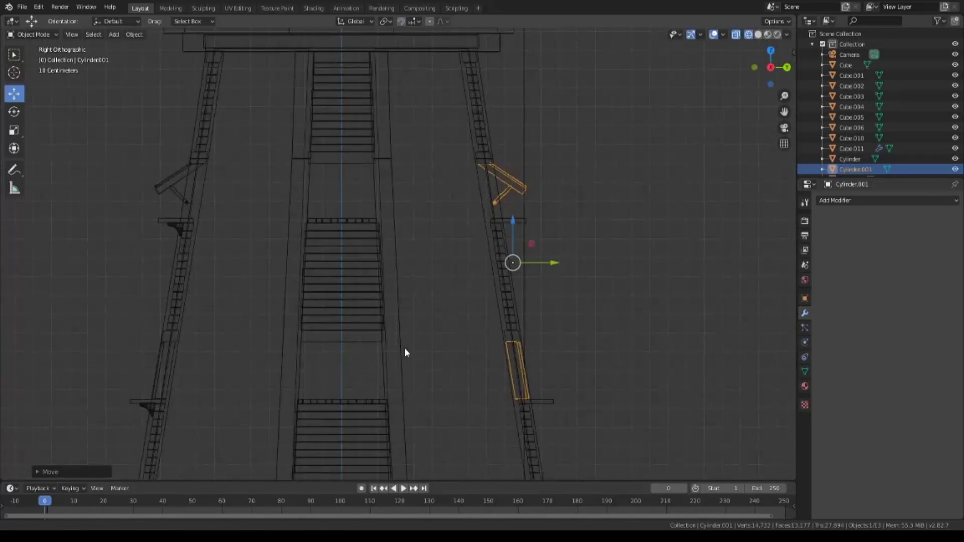
scroll(627, 292, up, 1)
click(579, 264)
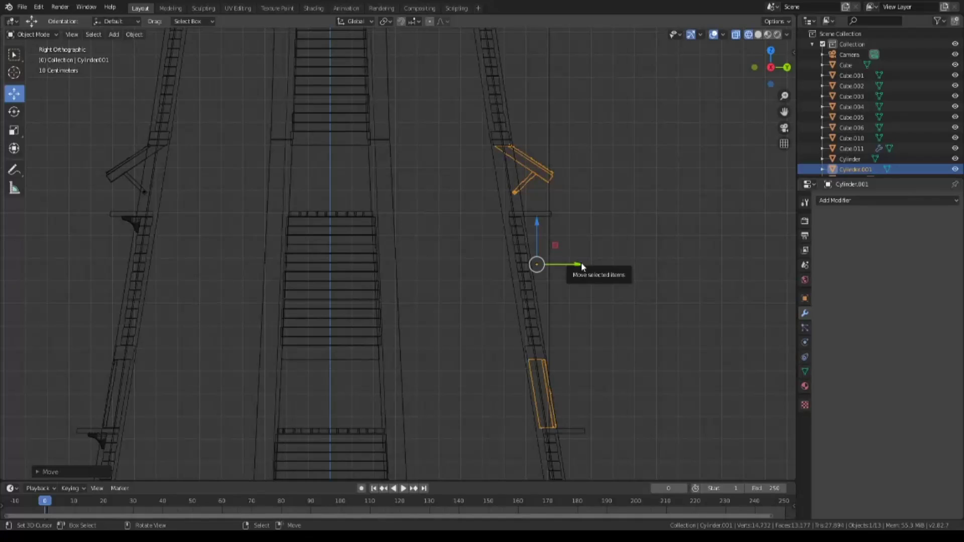
Inspect the copied brace in solid shading, then select the top brace from above.
key(shift+z)
middle_drag(664, 399, 607, 370)
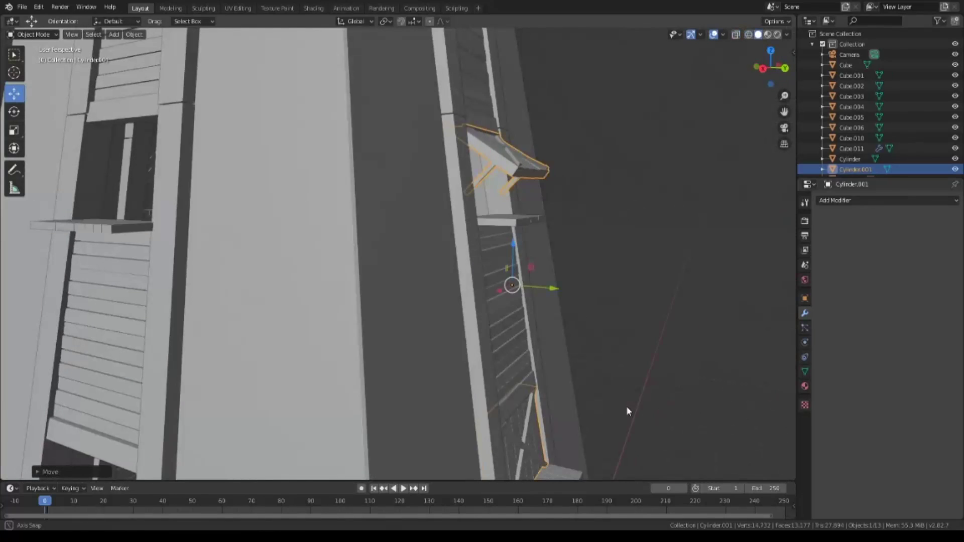
key(KP_7)
key(shift+z)
key(alt+a)
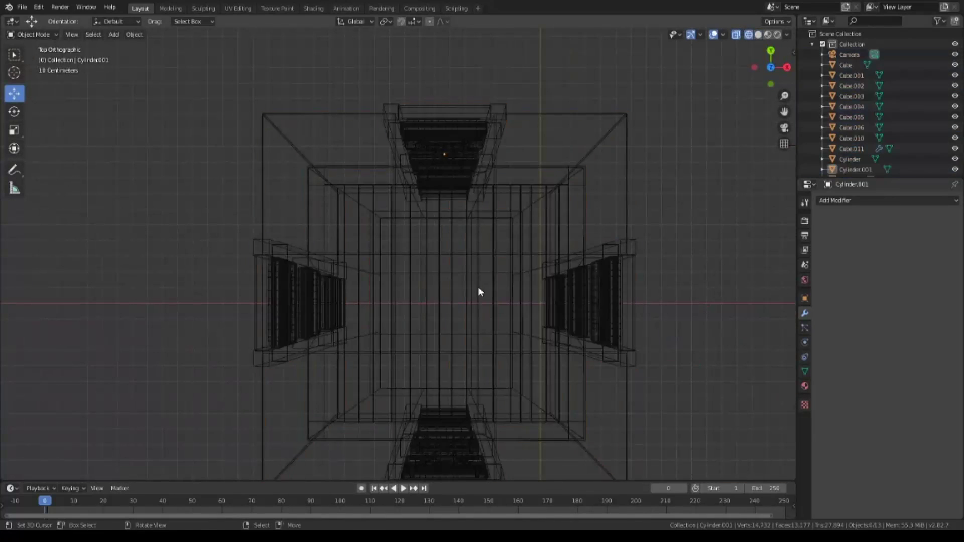
middle_drag(482, 290, 641, 305)
click(445, 232)
Duplicate the selected brace pieces and rotate the copies a quarter turn.
key(shift+d)
key(KP_7)
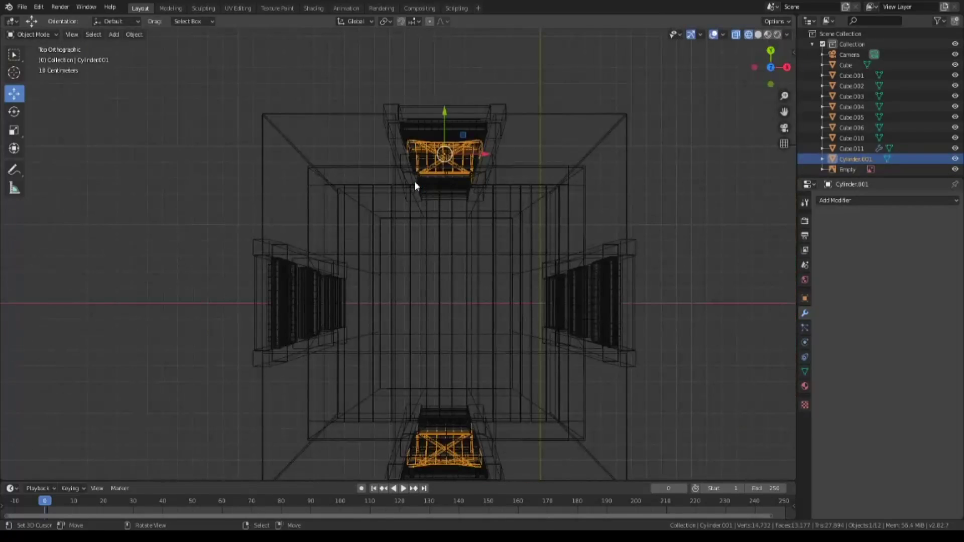
click(451, 229)
shift+right_click(451, 225)
key(r)
click(421, 68)
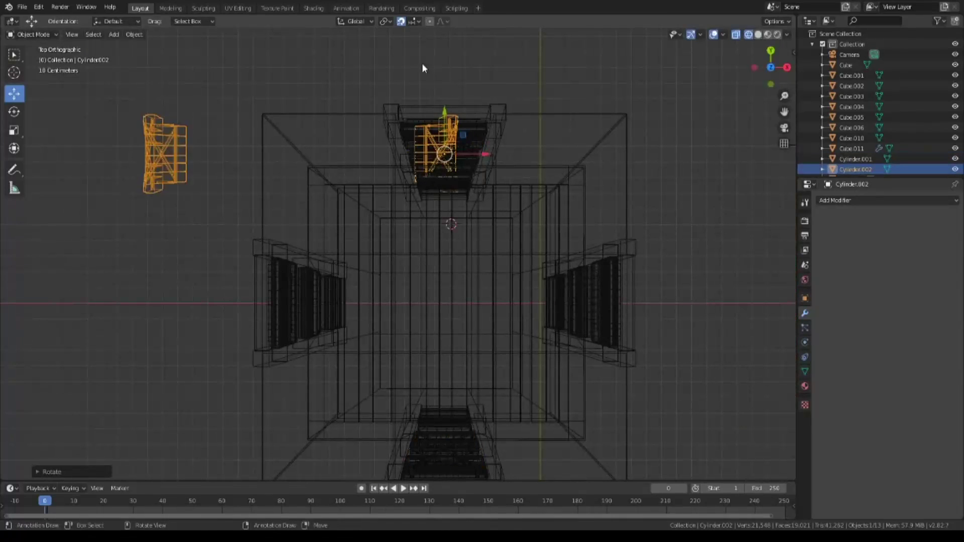
Move the rotated copies along X and Y to the side openings.
key(g)
key(x)
click(625, 153)
key(g)
key(y)
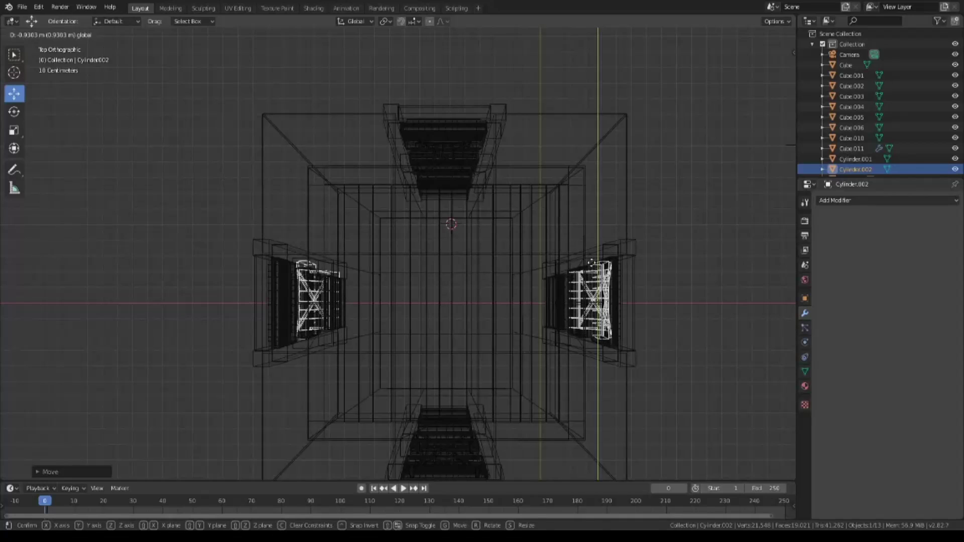
click(641, 308)
Fine-tune the side braces along X and Y from front and right views.
key(KP_1)
key(g)
key(x)
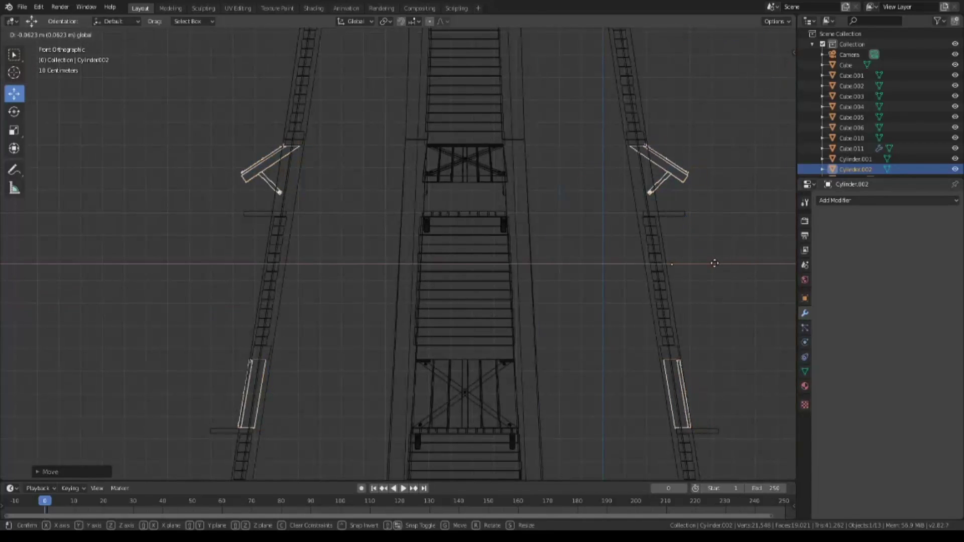
click(715, 263)
key(shift+z)
key(KP_3)
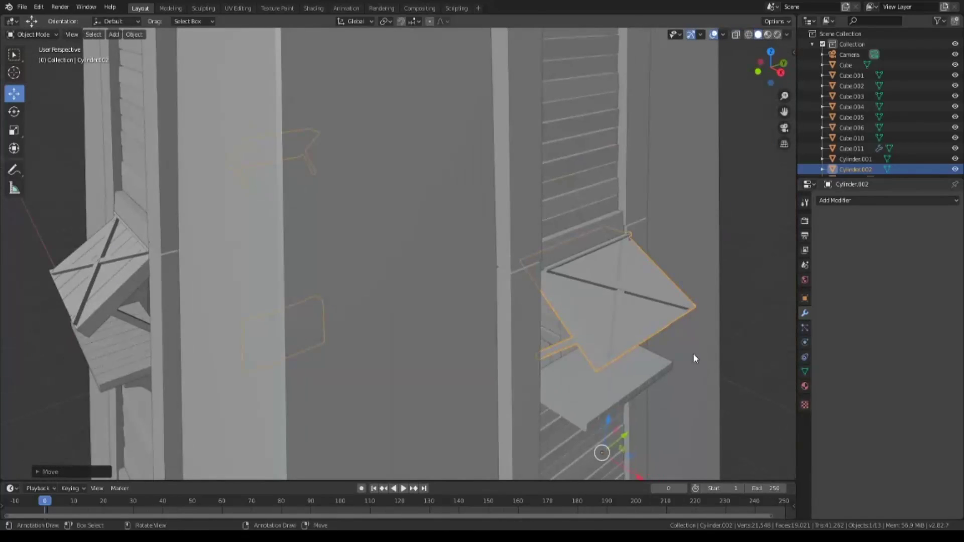
key(g)
key(y)
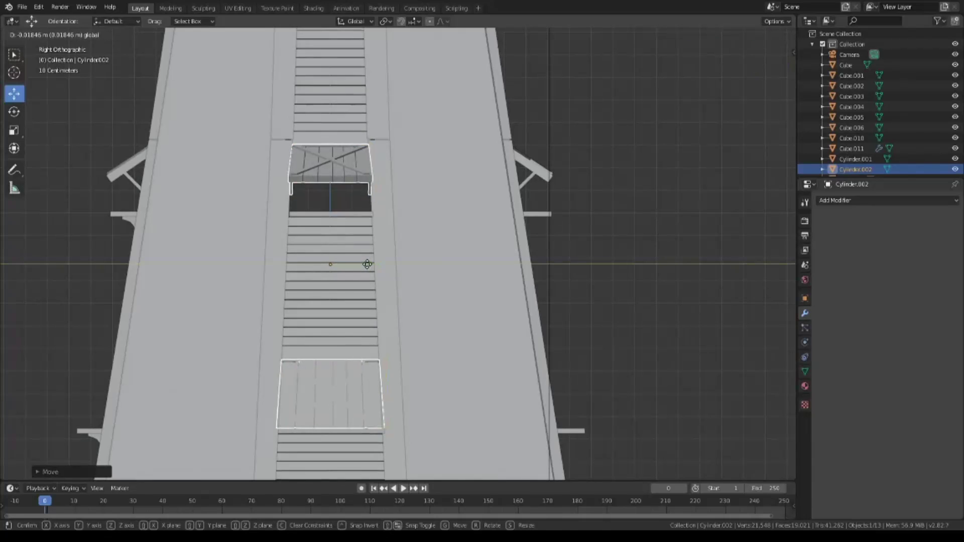
click(367, 264)
mouse_move(367, 265)
middle_down()
mouse_move(409, 269)
mouse_move(458, 317)
mouse_move(435, 369)
mouse_move(446, 377)
mouse_move(572, 334)
mouse_move(320, 347)
mouse_move(351, 194)
mouse_move(402, 274)
middle_up()
scroll(308, 343, up, 3)
Select the shelf bracket piece and reset its origin.
click(402, 274)
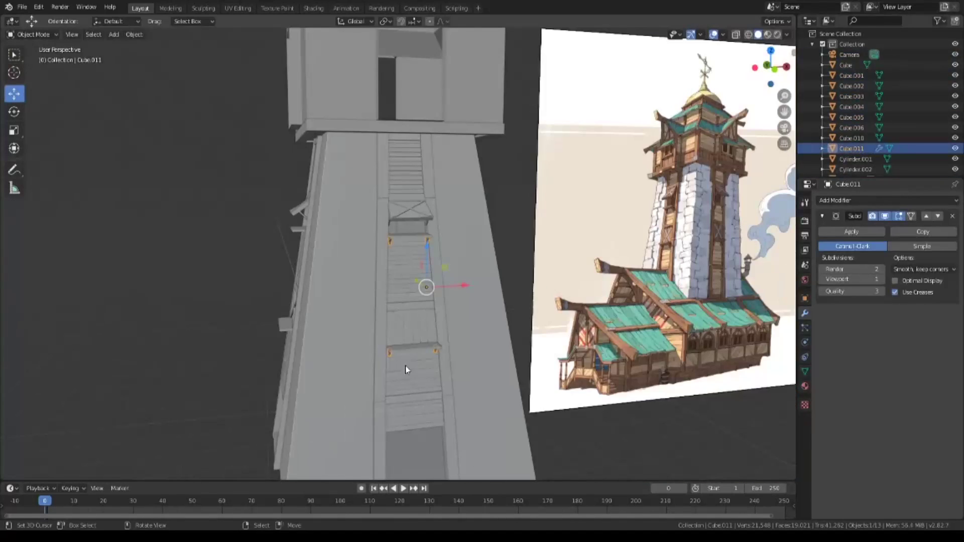
key(KP_7)
key(shift+z)
scroll(457, 290, up, 3)
click(134, 34)
click(241, 66)
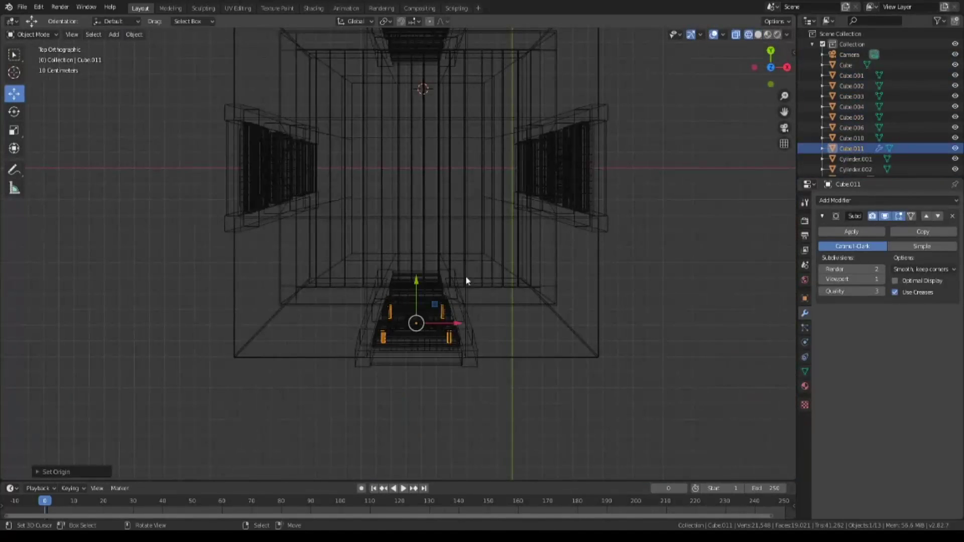
Duplicate the bracket, rotate it 180° and move it toward the top side.
key(shift+d)
key(Escape)
key(r)
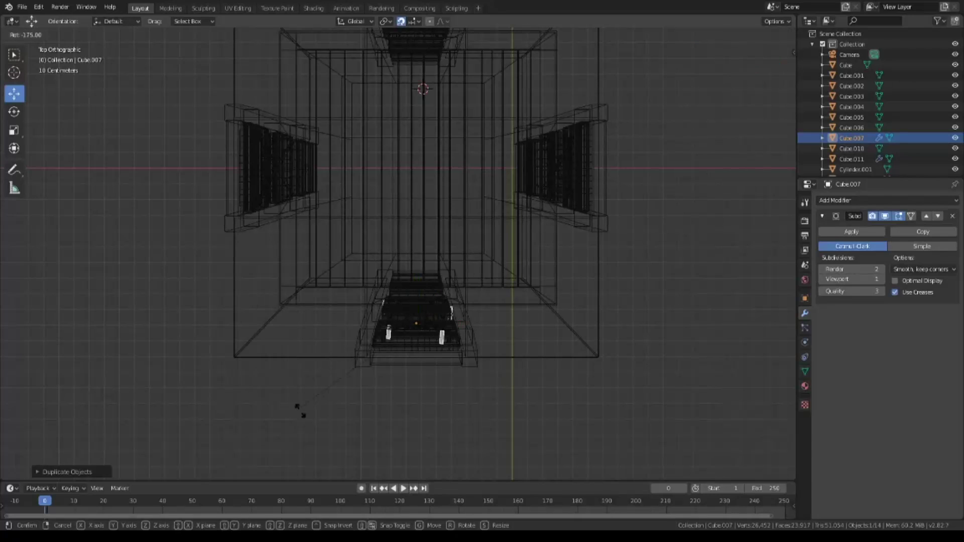
click(300, 411)
drag(420, 289, 420, 96)
shift+middle_drag(435, 75, 435, 309)
drag(420, 302, 435, 219)
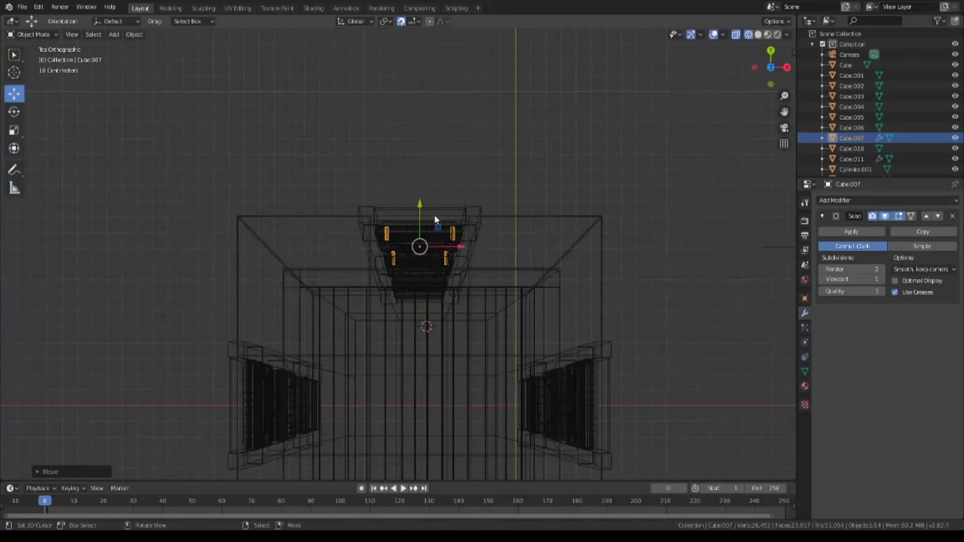
Slide the bracket copy along Y until it sits flush against the wall.
key(KP_3)
scroll(454, 252, up, 2)
scroll(459, 309, up, 1)
key(g)
key(y)
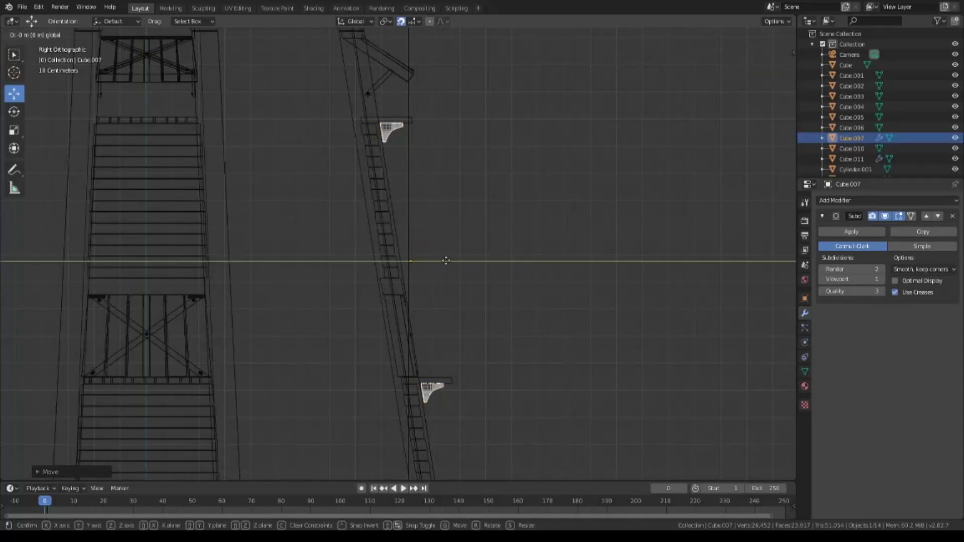
click(446, 260)
key(g)
key(y)
click(454, 251)
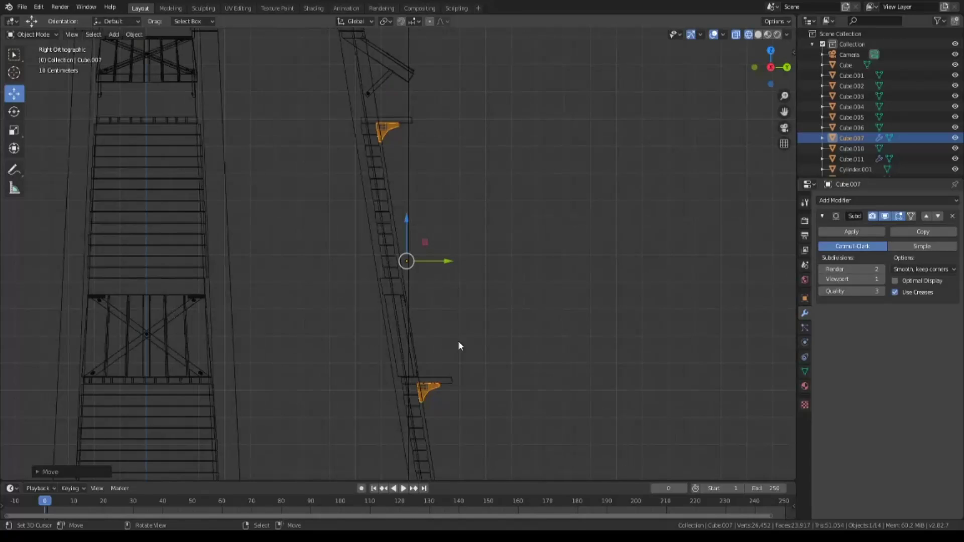
Check the upper bracket in solid shading from front, side and top views.
scroll(458, 342, up, 2)
shift+middle_drag(554, 417, 536, 275)
key(shift+z)
key(KP_1)
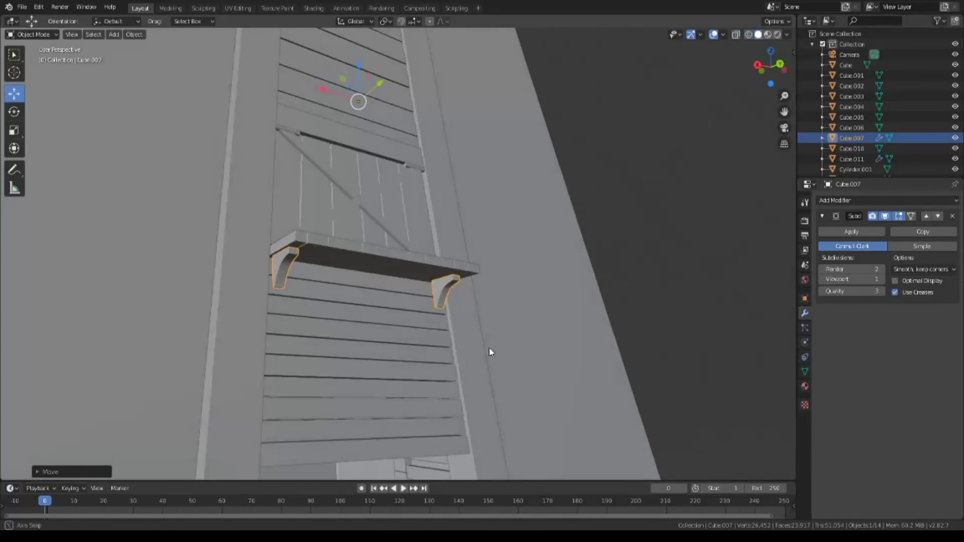
key(KP_3)
key(KP_7)
key(shift+z)
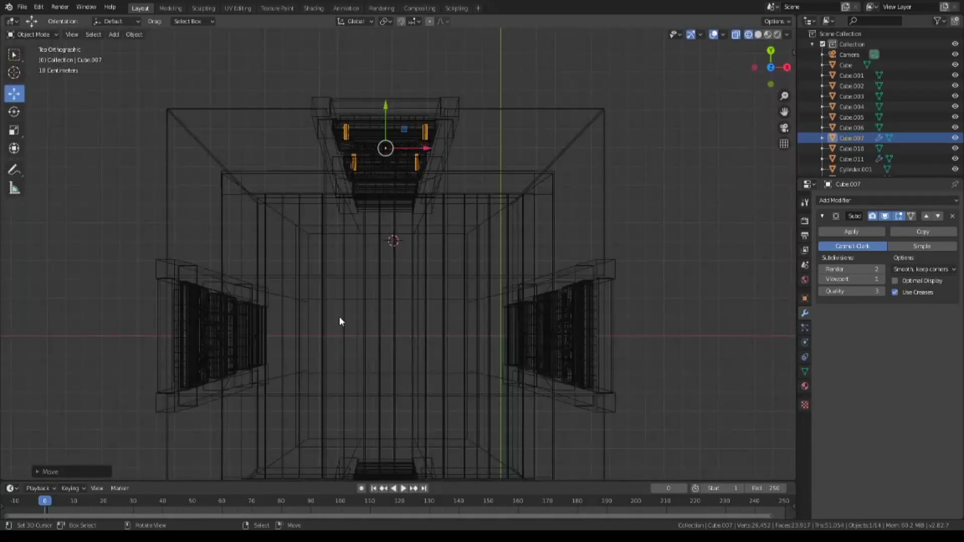
mouse_move(340, 319)
middle_down()
mouse_move(517, 346)
mouse_move(519, 355)
middle_up()
Join the original and copied brackets into one object and reset its origin.
shift+click(499, 126)
key(ctrl+j)
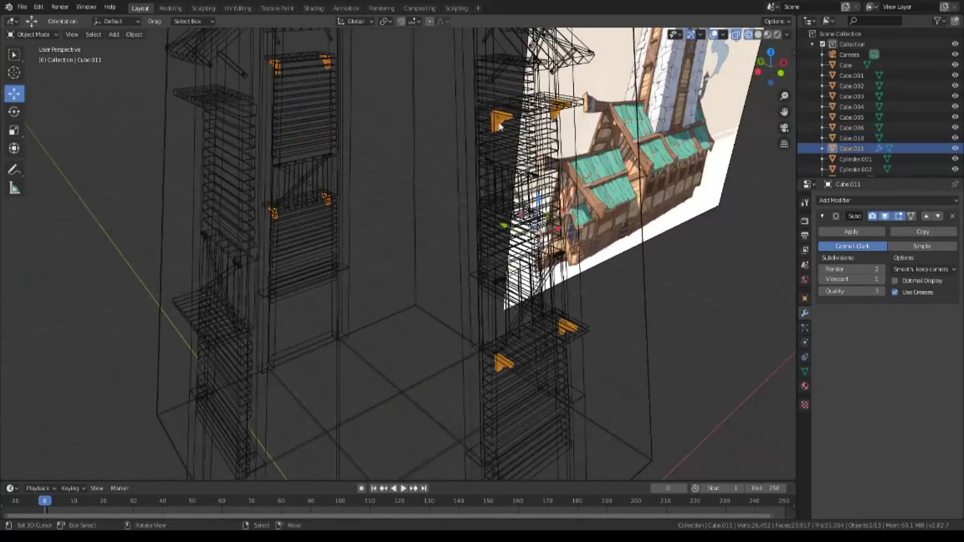
key(KP_7)
click(134, 34)
click(302, 105)
Duplicate the joined brackets and rotate the copy 90° onto the side faces.
key(shift+d)
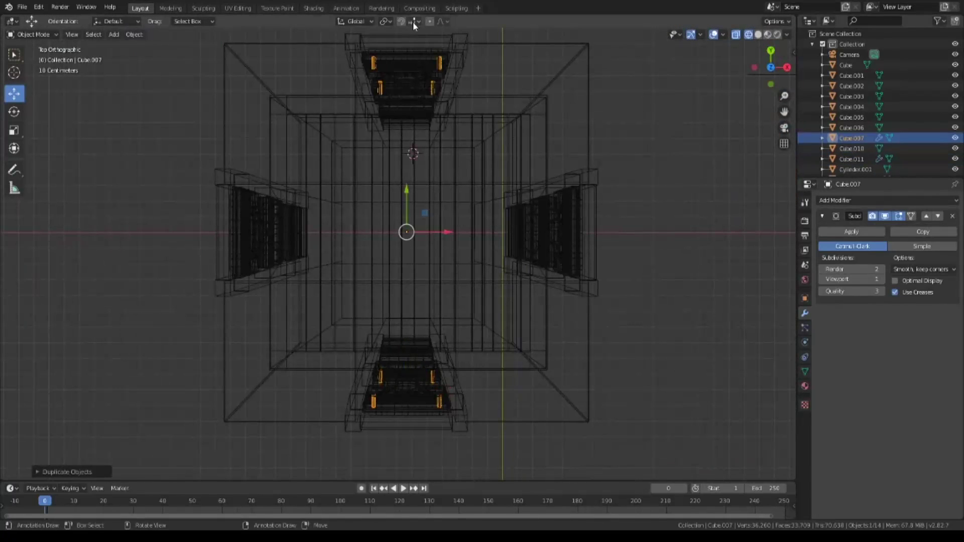
key(r)
click(548, 268)
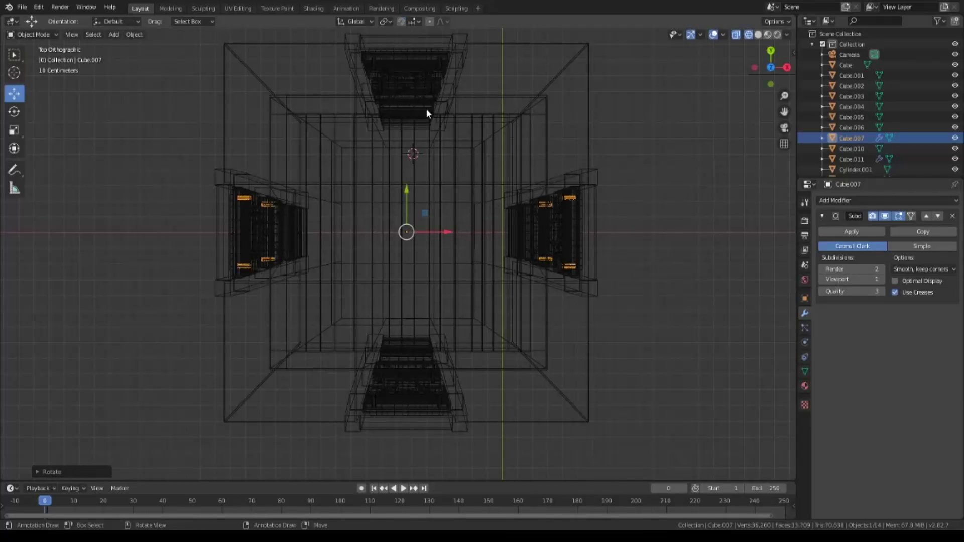
key(KP_1)
scroll(465, 263, up, 4)
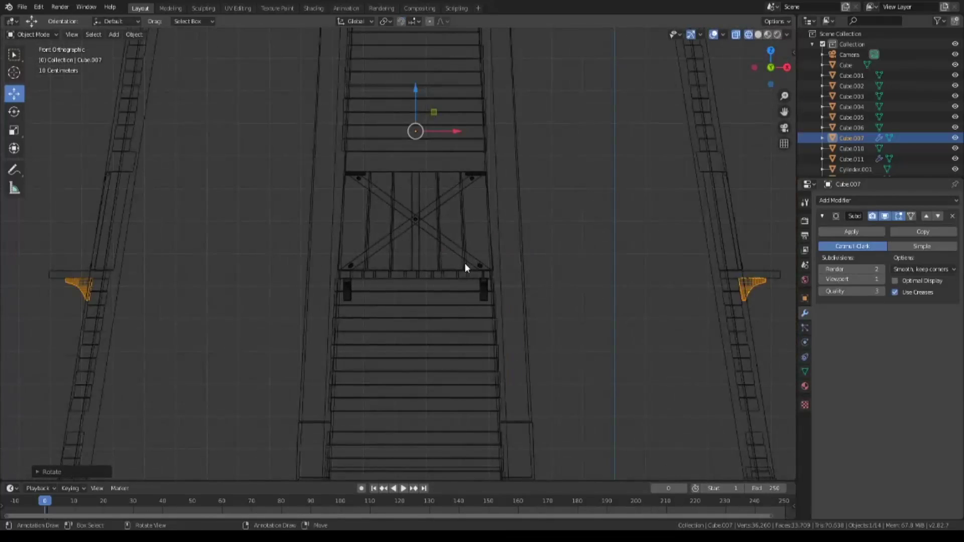
scroll(466, 263, down, 3)
key(shift+z)
mouse_move(649, 279)
middle_down()
mouse_move(758, 319)
mouse_move(622, 326)
mouse_move(471, 284)
middle_up()
Switch to a right-side wireframe view and enter Edit Mode on the stair slats object.
click(644, 326)
scroll(508, 322, up, 4)
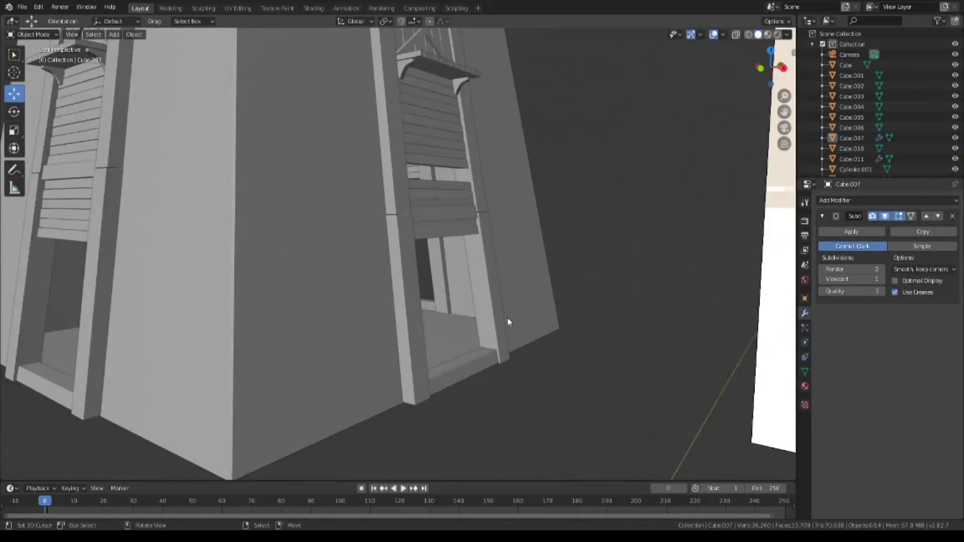
middle_drag(508, 322, 511, 360)
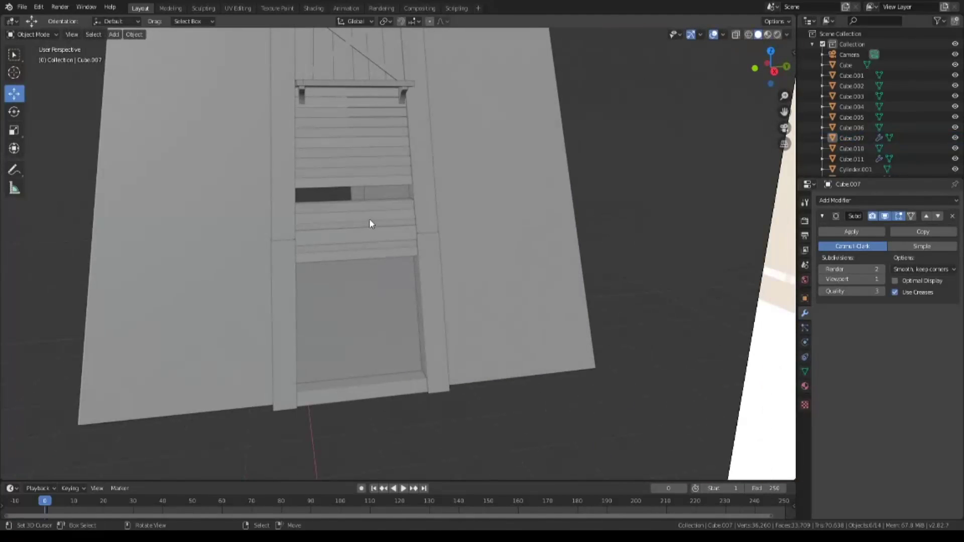
key(KP_3)
key(shift+z)
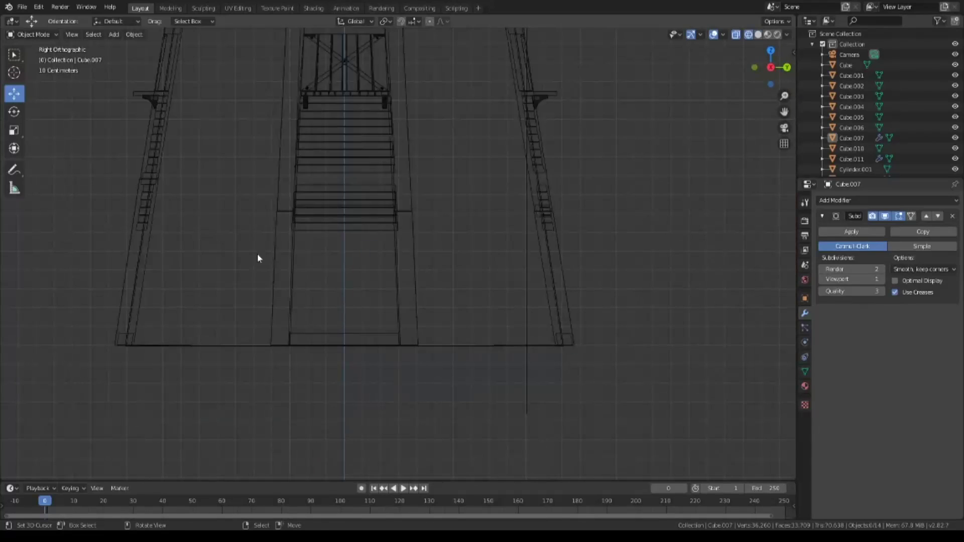
scroll(499, 413, up, 2)
click(480, 338)
key(Tab)
Select the linked lower stair block and lower it along Z.
click(395, 251)
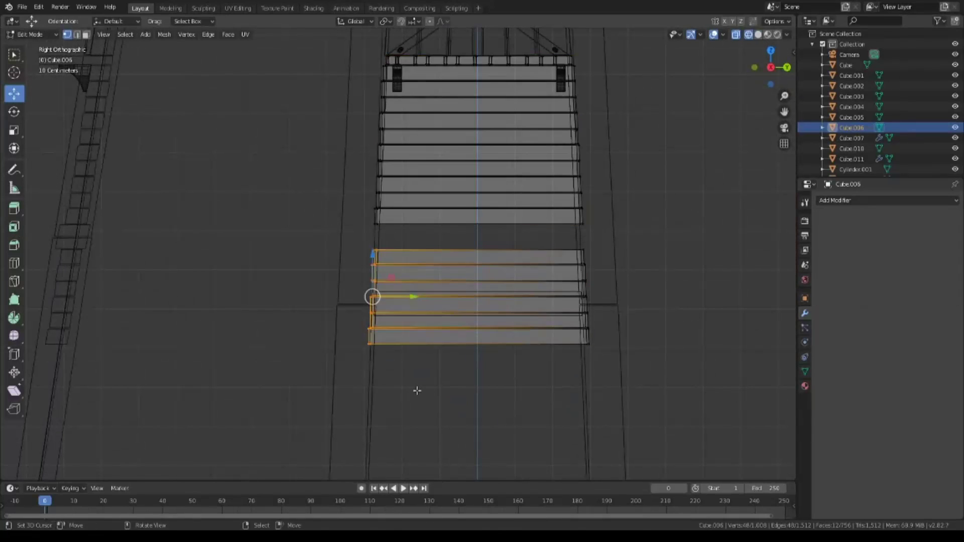
key(ctrl+l)
key(g)
key(z)
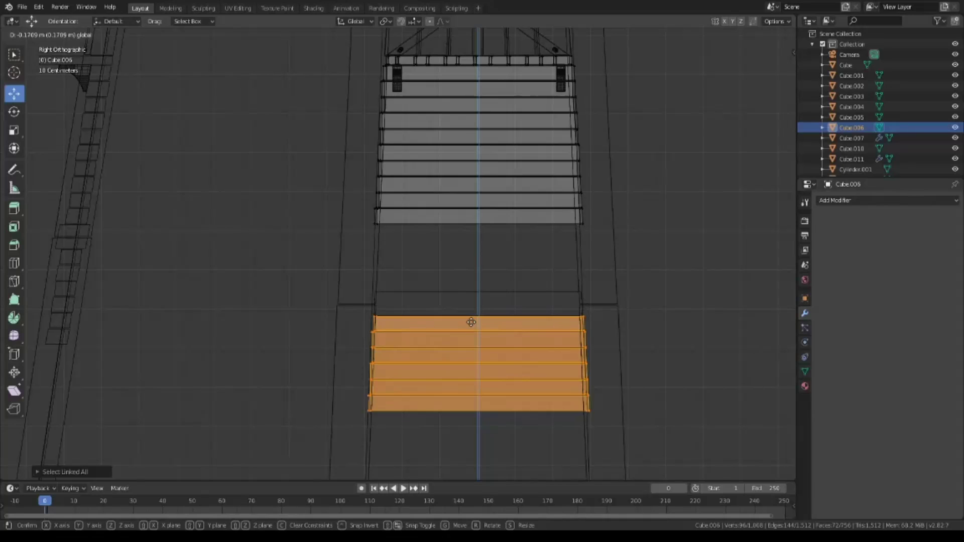
click(471, 322)
key(z)
click(549, 321)
key(KP_Decimal)
key(z)
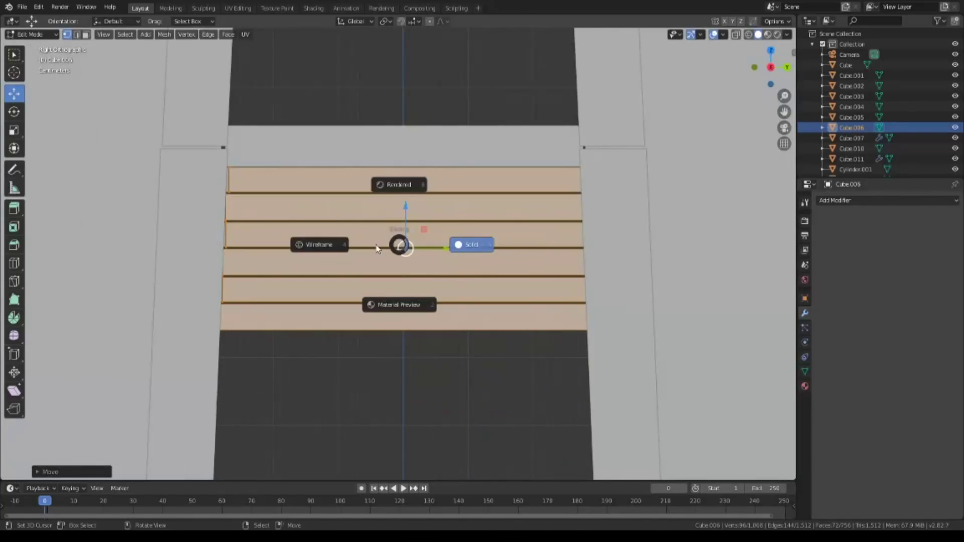
click(378, 250)
key(g)
key(y)
key(Escape)
key(shift+z)
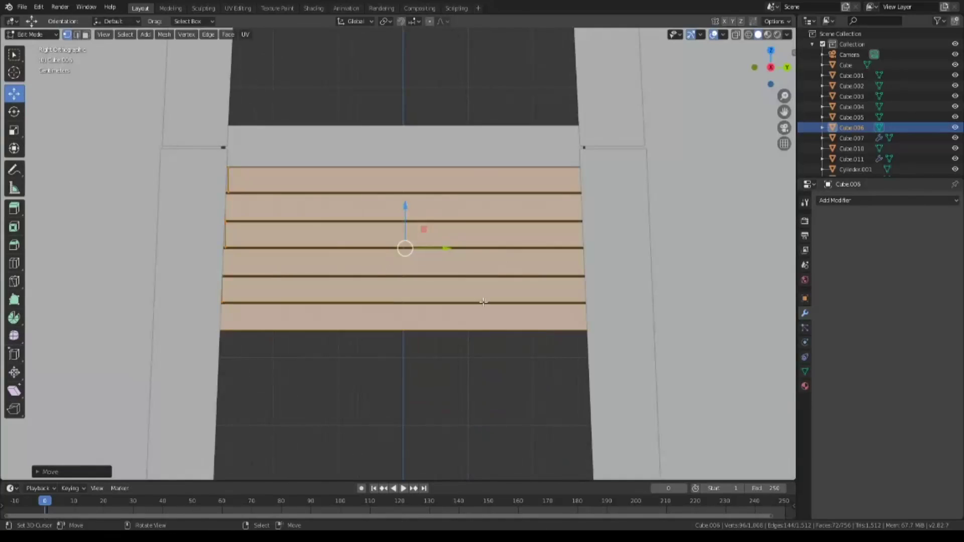
Stretch the selected stairs wider along the Y axis.
scroll(338, 389, down, 3)
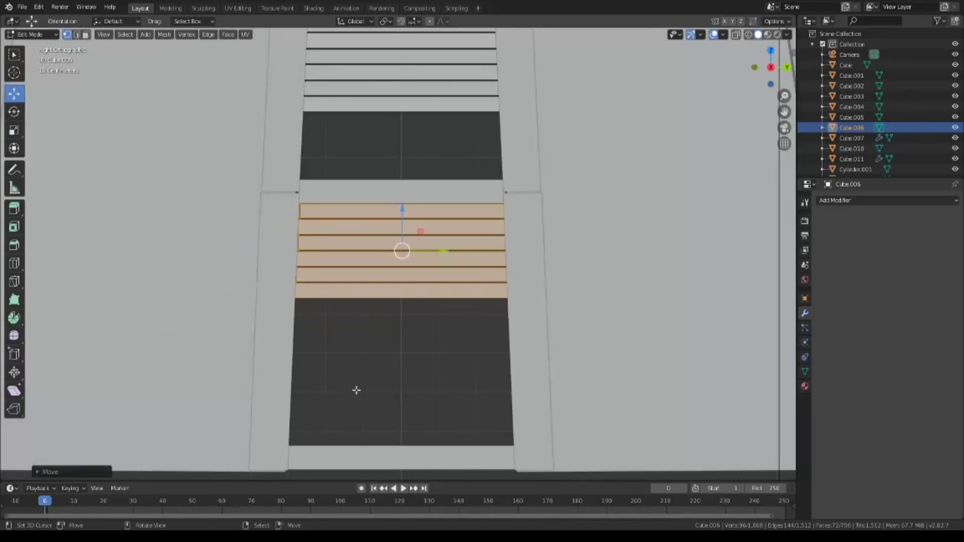
key(shift+z)
scroll(445, 252, up, 2)
key(g)
key(y)
key(Escape)
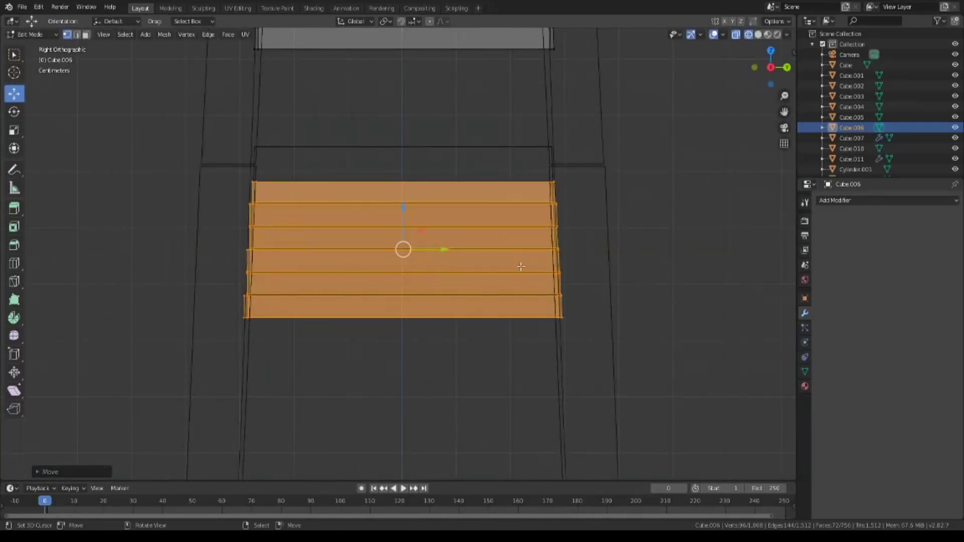
key(s)
key(y)
key(Escape)
key(s)
key(y)
key(Escape)
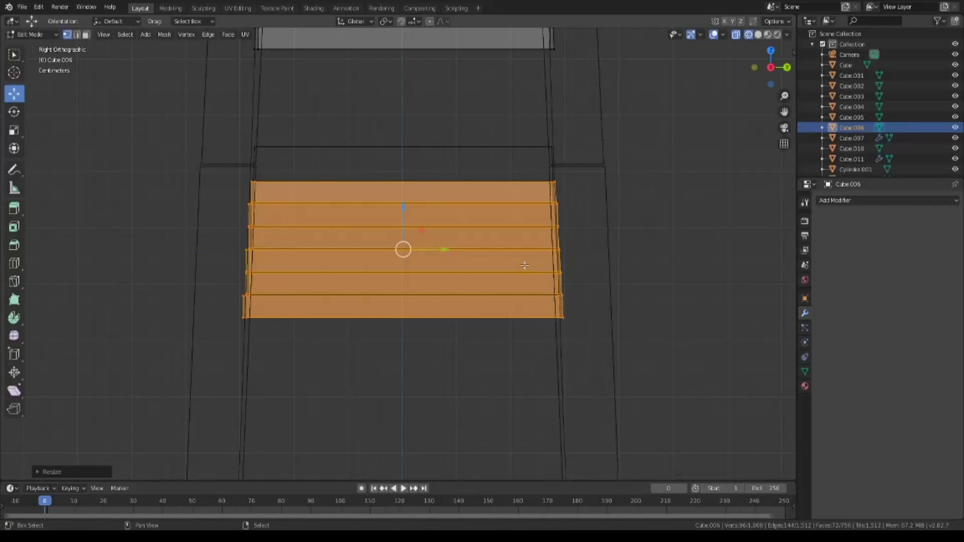
key(shift+z)
Duplicate the upper stair slats, place the copies below and widen them along Y.
scroll(503, 300, down, 3)
shift+middle_drag(503, 299, 495, 372)
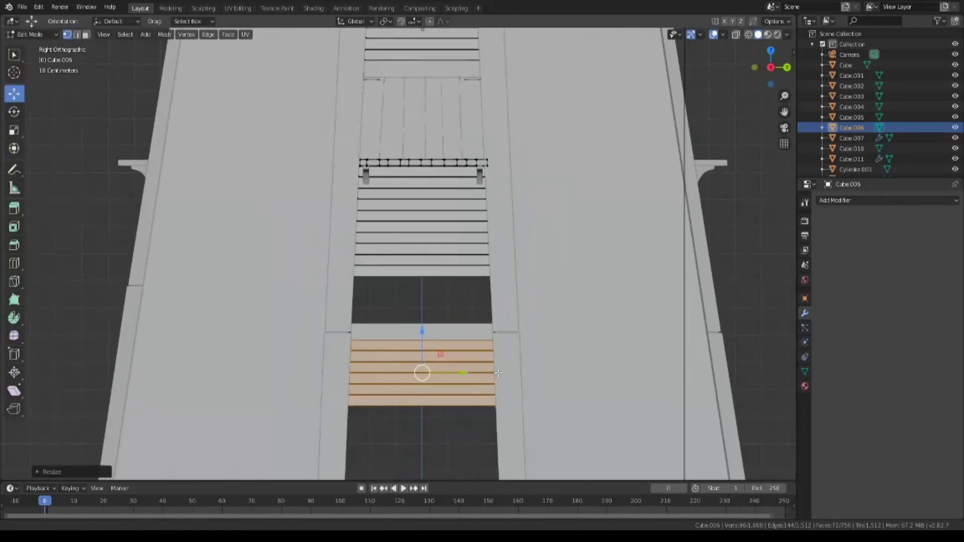
key(a)
key(alt+a)
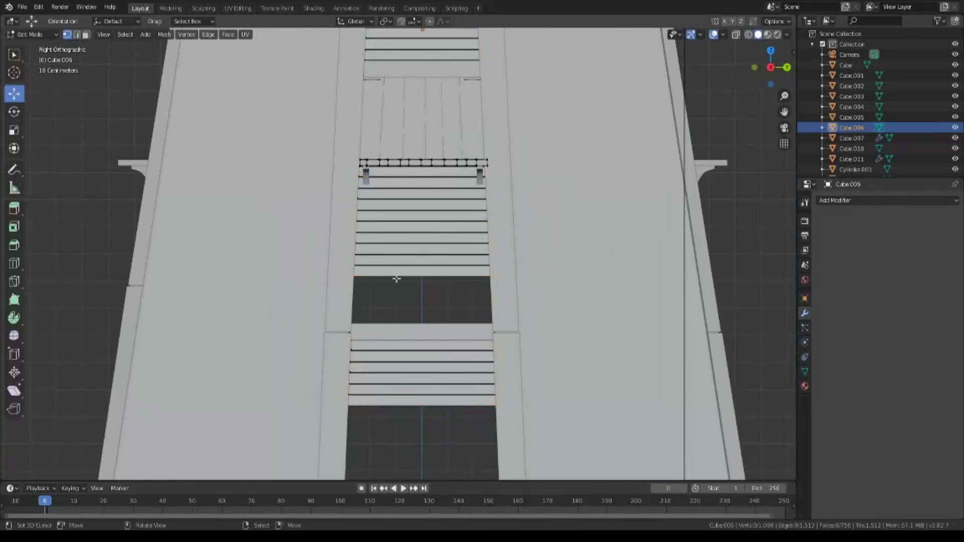
drag(431, 272, 432, 237)
key(shift+z)
scroll(529, 263, up, 4)
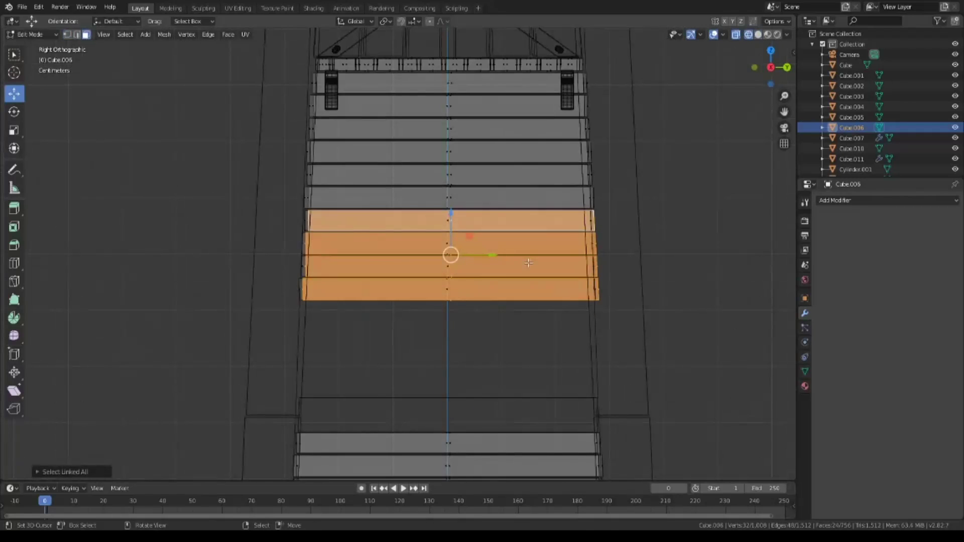
drag(277, 227, 612, 321)
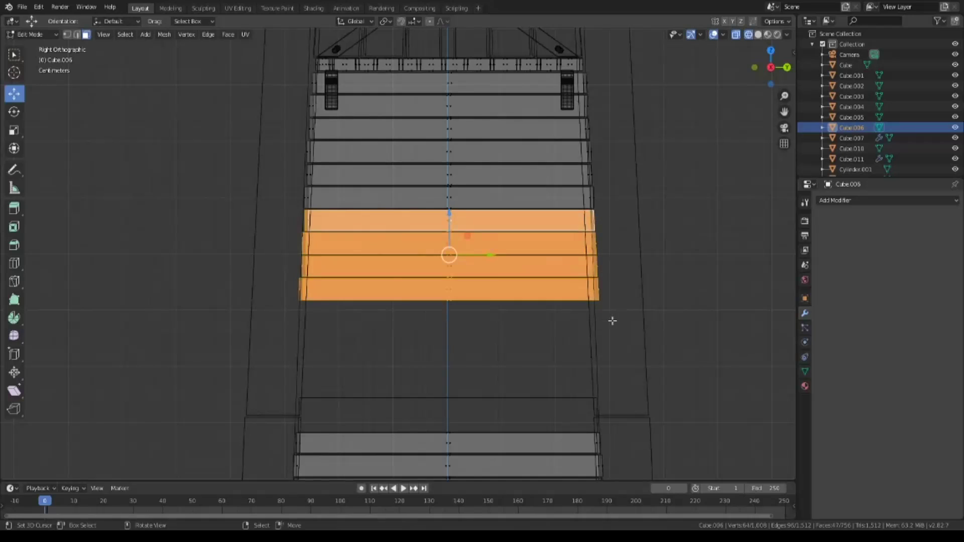
key(shift+d)
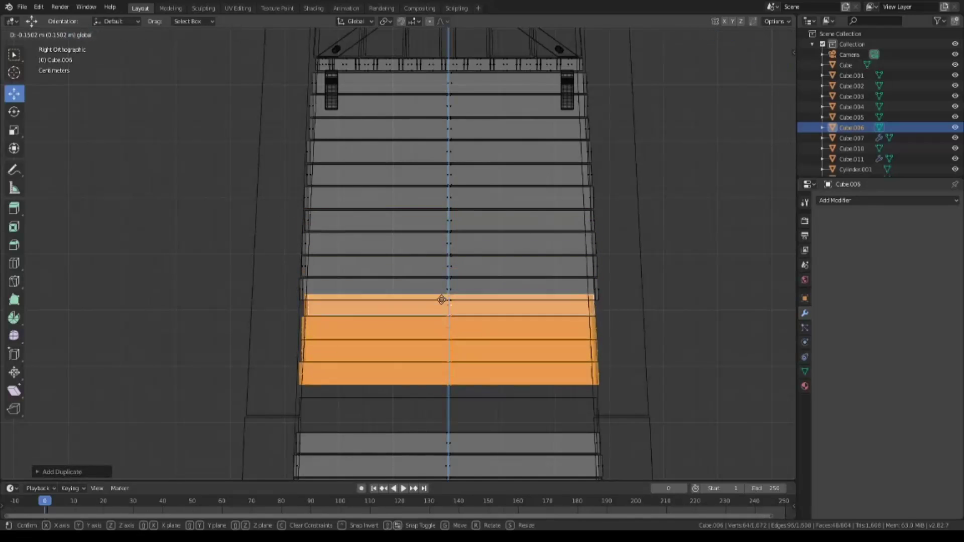
click(502, 324)
key(s)
key(y)
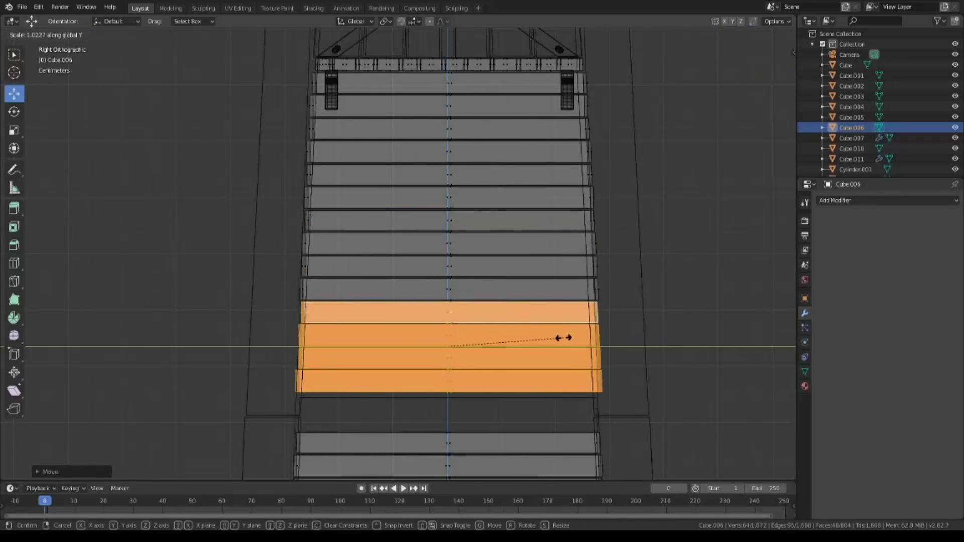
click(562, 338)
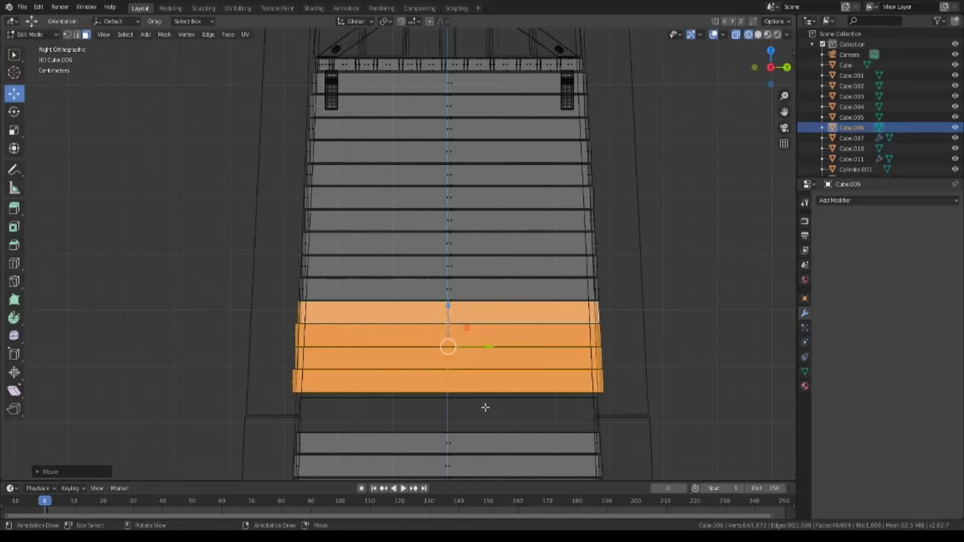
Move the bottom face of the stairs further down.
click(468, 402)
drag(279, 387, 471, 413)
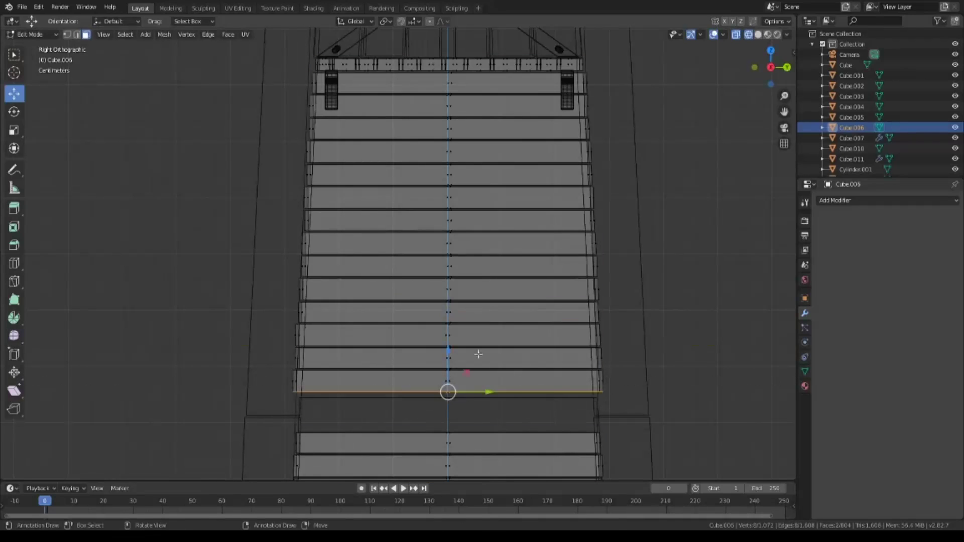
drag(448, 352, 450, 351)
click(453, 353)
Duplicate the lower stair slats, move the copies down along Z and widen them along Y.
scroll(550, 371, down, 3)
key(alt+z)
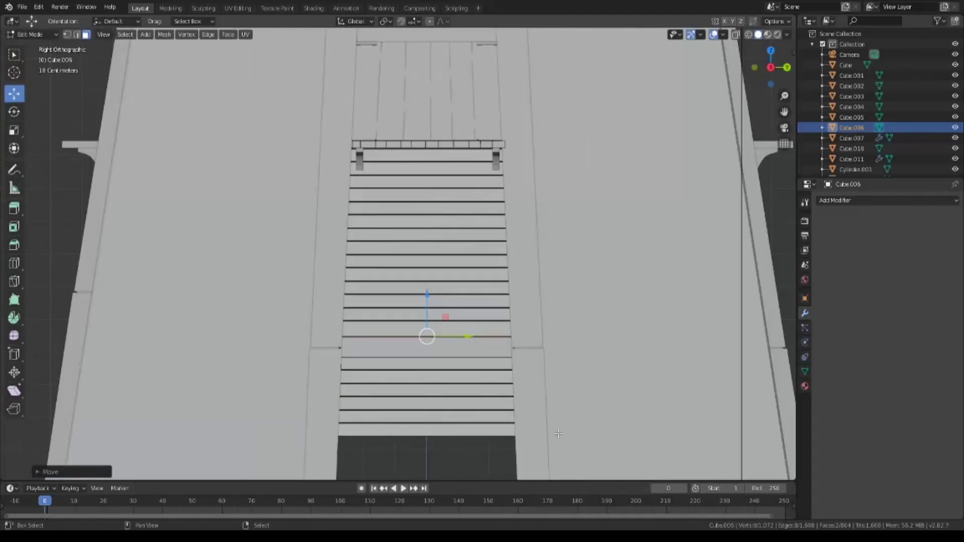
shift+middle_drag(515, 420, 514, 254)
key(alt+z)
drag(338, 155, 501, 234)
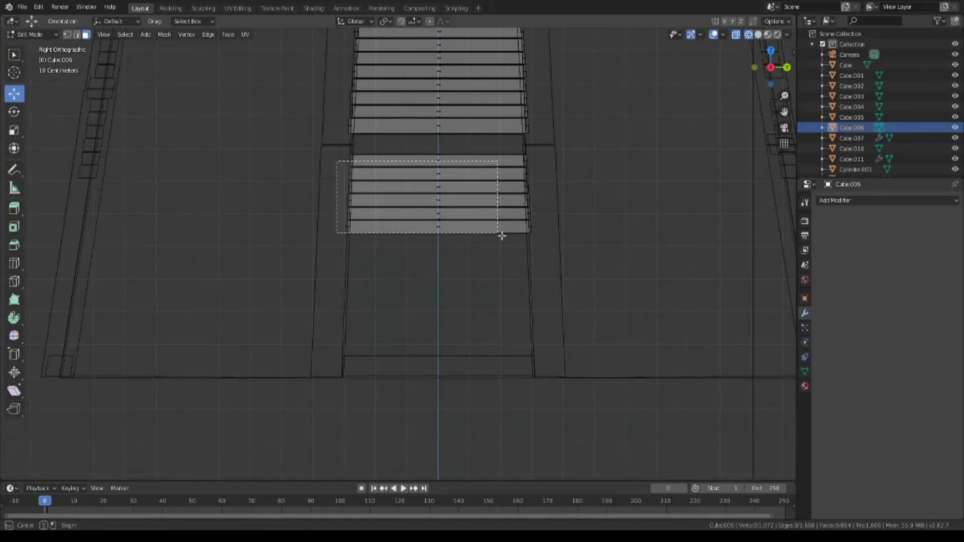
key(shift+d)
right_click(538, 216)
key(g)
key(z)
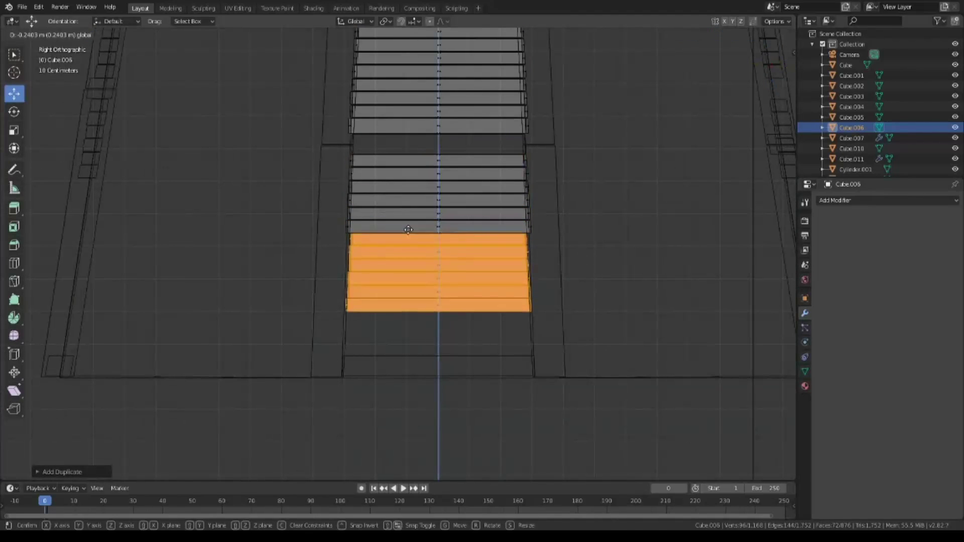
click(538, 294)
scroll(538, 294, up, 4)
key(s)
key(y)
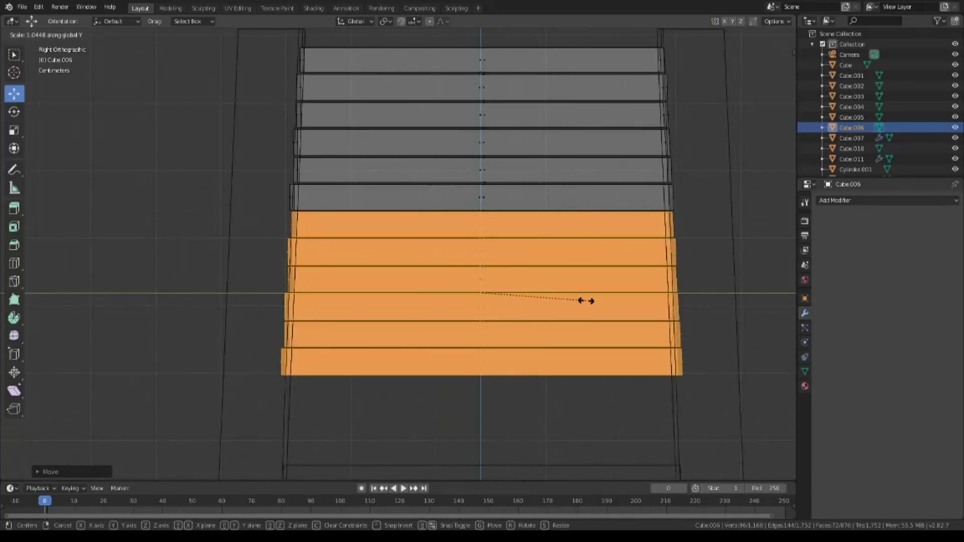
click(586, 301)
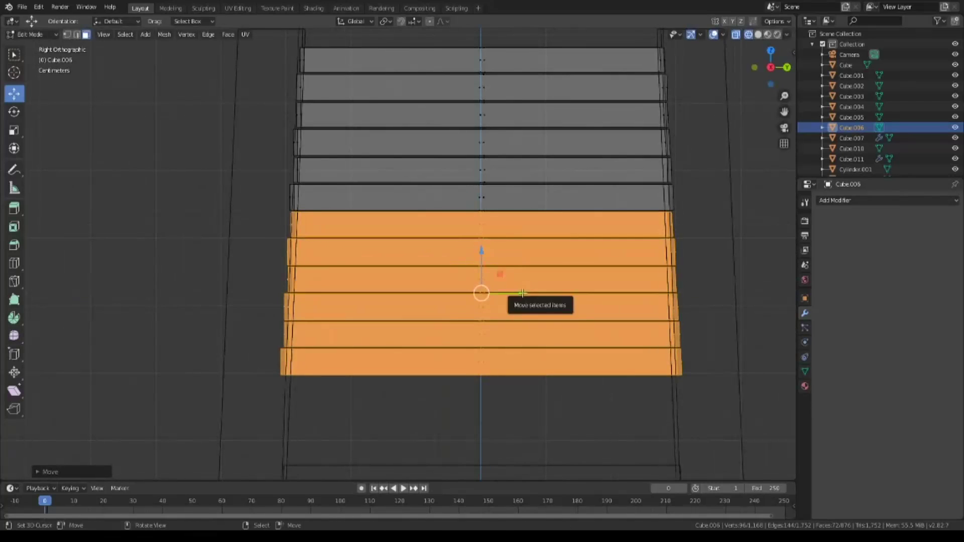
Lower the bottom three slats further and scale them.
scroll(508, 391, down, 3)
click(366, 323)
drag(352, 276, 599, 348)
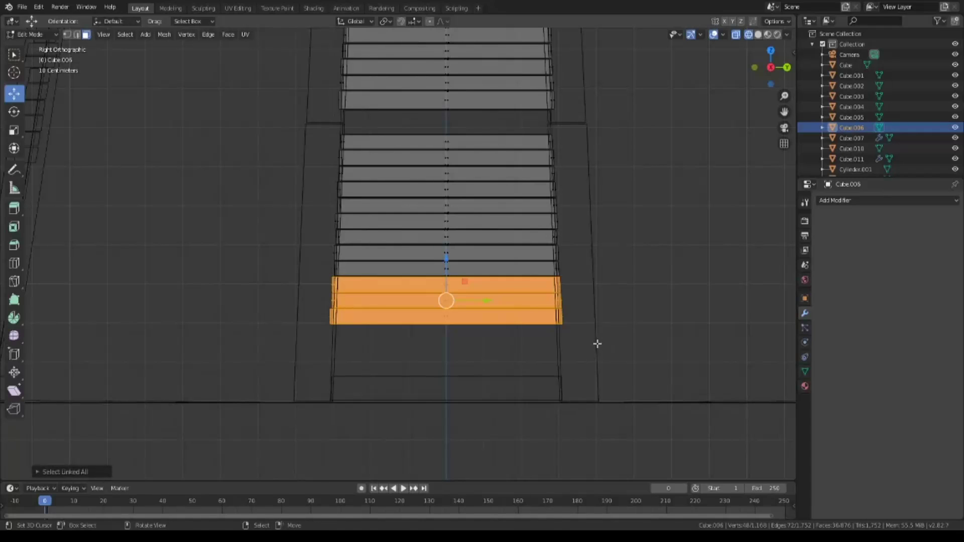
drag(446, 259, 446, 307)
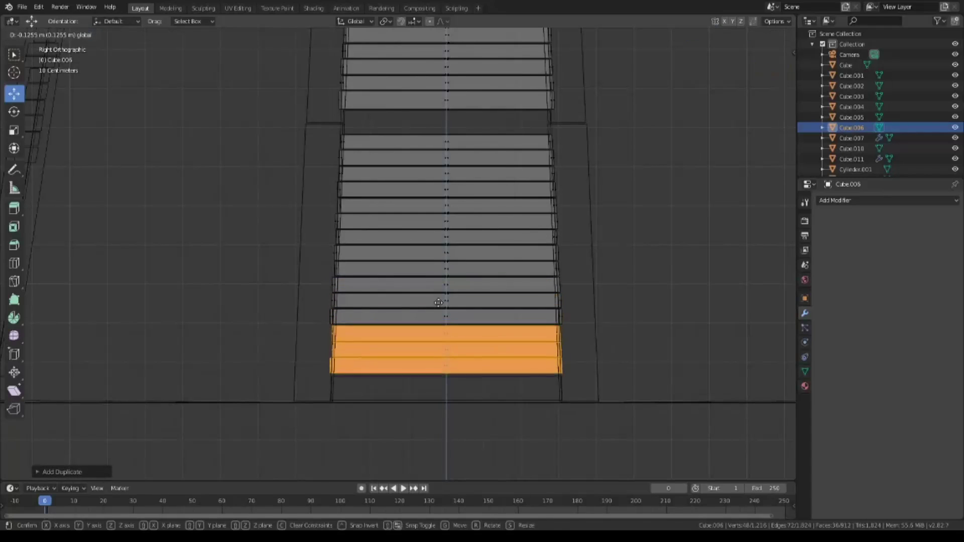
scroll(547, 181, up, 4)
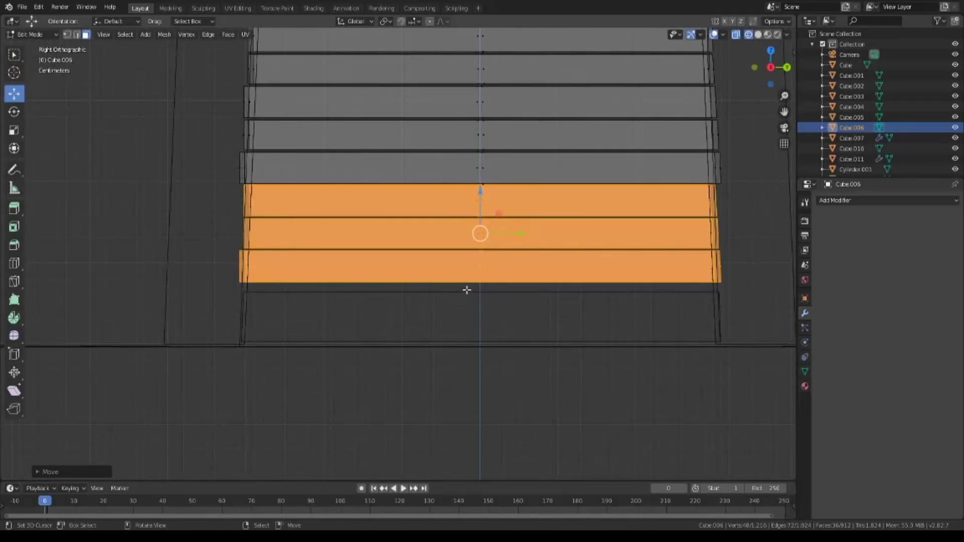
key(s)
click(527, 284)
Move the stairs' bottom edge down, then return to the front view.
key(alt+z)
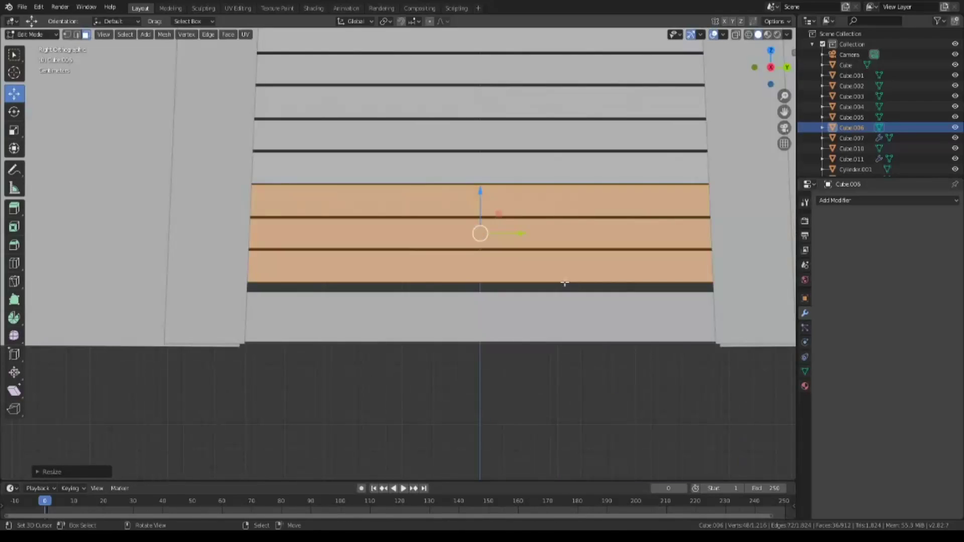
click(523, 282)
drag(194, 269, 689, 319)
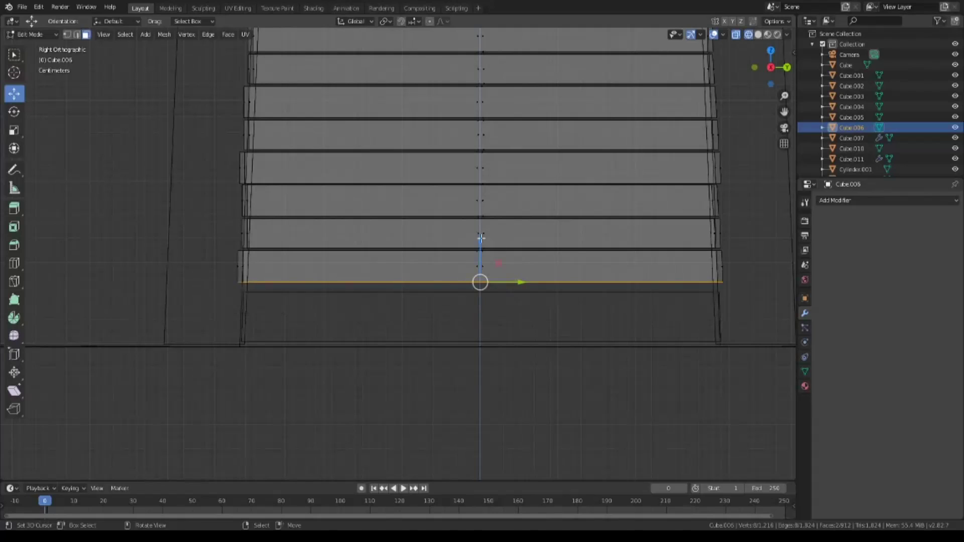
key(g)
click(480, 247)
key(shift+z)
scroll(480, 247, down, 5)
middle_drag(481, 246, 419, 318)
key(KP_1)
key(shift+z)
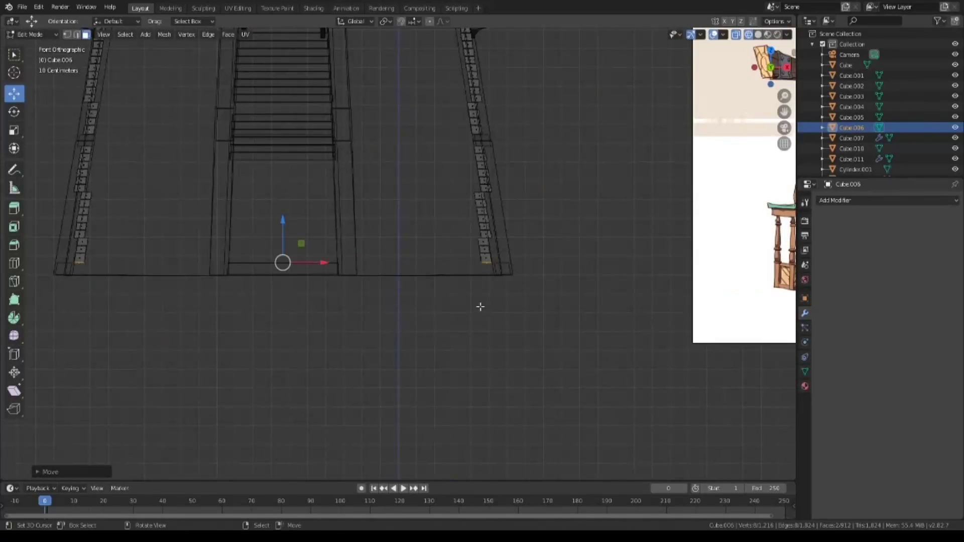
Shift the linked right rail blocks to the right along X.
scroll(497, 279, up, 3)
mouse_move(511, 138)
mouse_down()
mouse_move(564, 226)
mouse_move(572, 265)
mouse_up()
key(b)
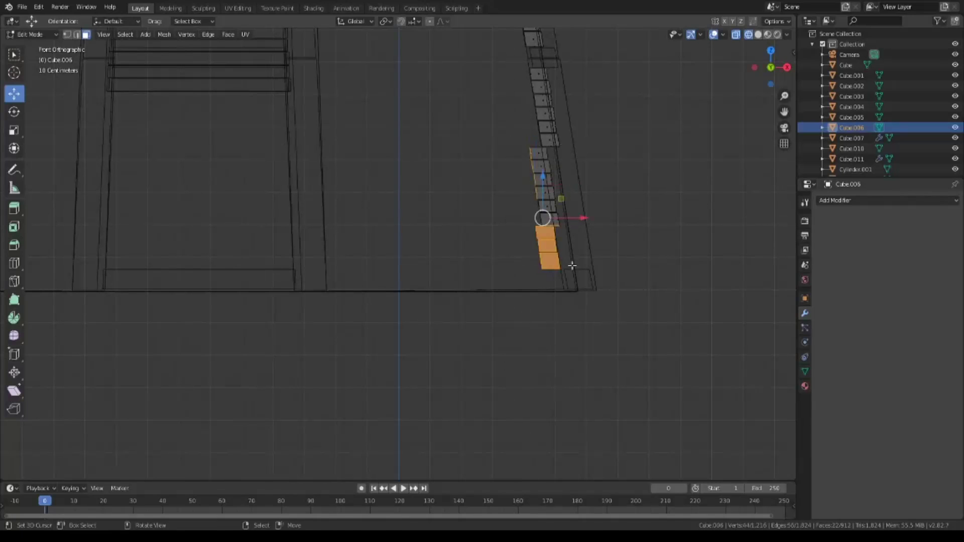
key(ctrl+l)
drag(587, 207, 602, 208)
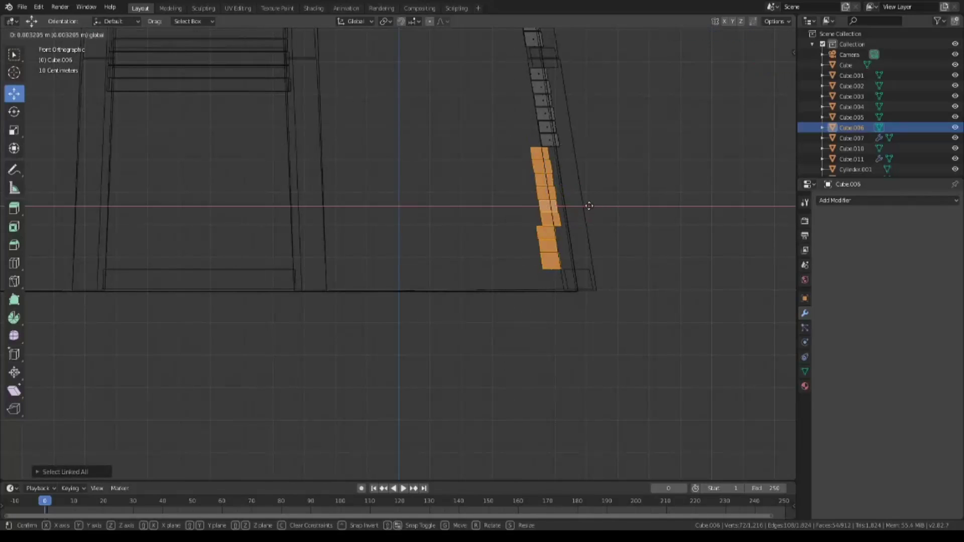
click(602, 207)
scroll(608, 241, up, 3)
shift+middle_drag(614, 269, 295, 301)
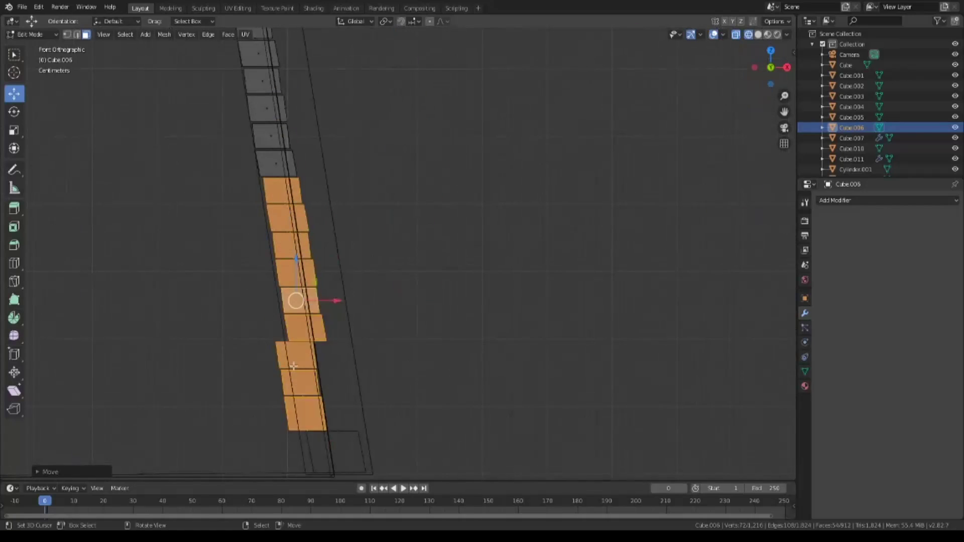
Shift a lower linked rail block to the right along X.
drag(252, 334, 281, 417)
key(ctrl+l)
drag(336, 384, 363, 384)
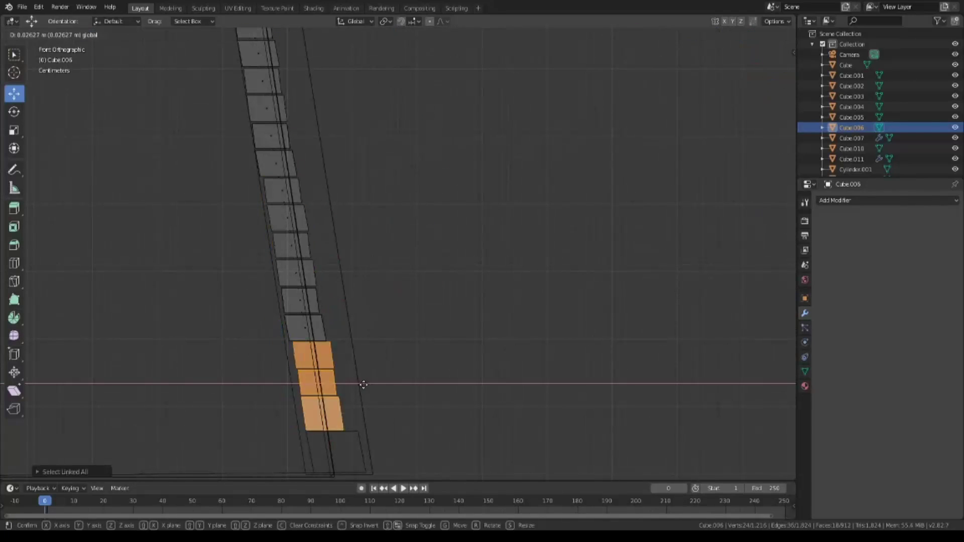
click(362, 384)
scroll(456, 380, down, 4)
mouse_move(456, 380)
middle_down()
mouse_move(448, 390)
mouse_move(491, 383)
mouse_move(391, 386)
middle_up()
key(KP_1)
scroll(54, 389, up, 5)
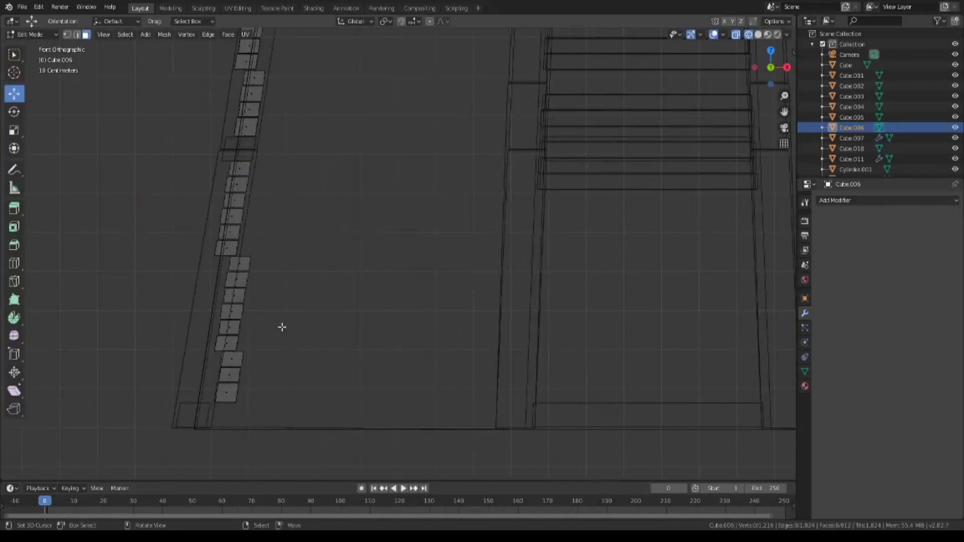
Slide a block of rail faces left along X into line with the edge.
shift+middle_drag(282, 327, 452, 296)
key(b)
drag(388, 216, 459, 437)
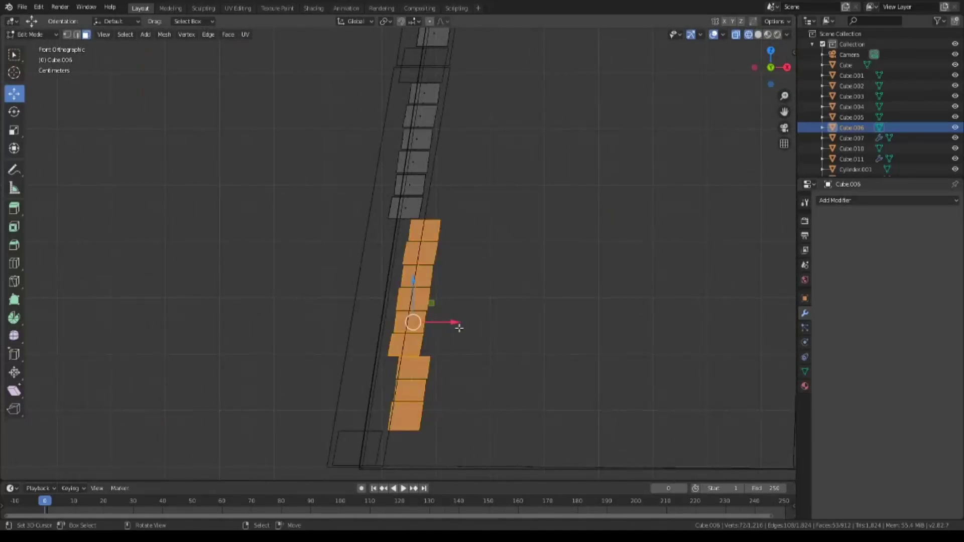
drag(459, 327, 424, 324)
key(b)
mouse_move(318, 433)
mouse_down()
mouse_move(397, 375)
mouse_move(415, 392)
mouse_up()
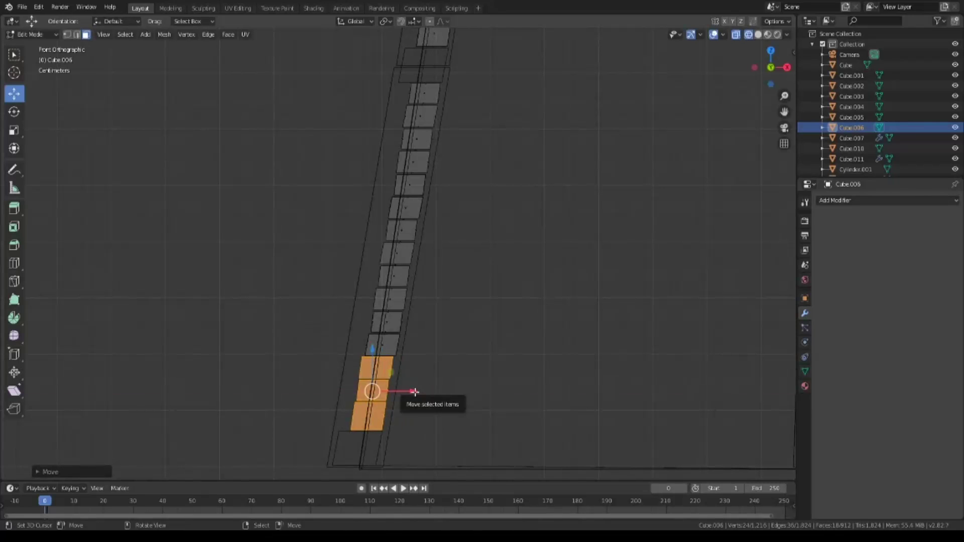
key(alt+a)
key(alt+z)
In front X-ray view, slide one ladder face strip left along X to follow the slope.
middle_drag(413, 392, 508, 261)
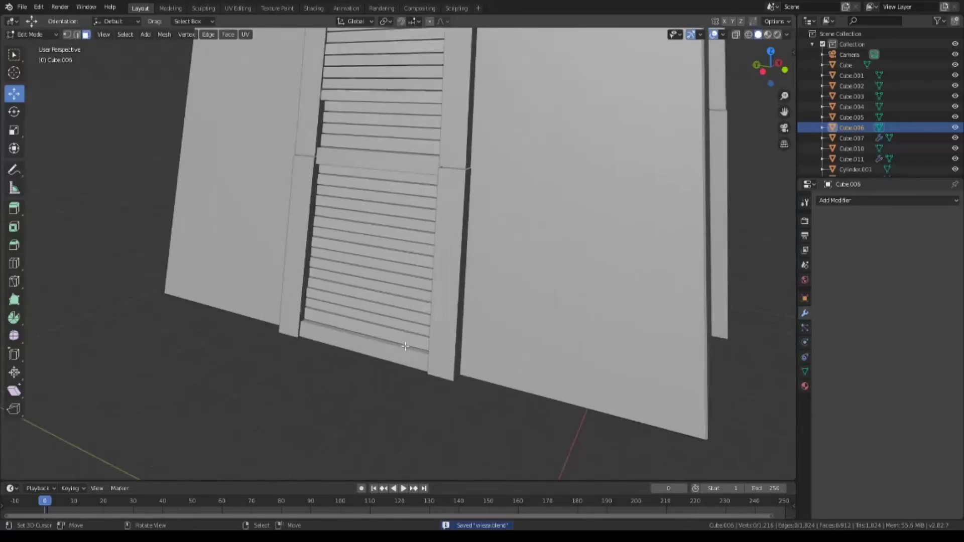
key(KP_1)
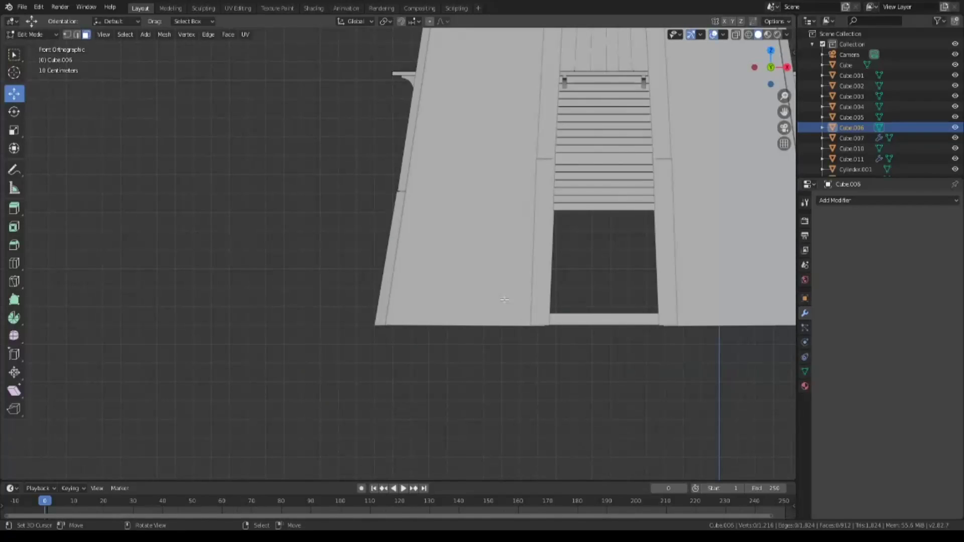
key(shift+z)
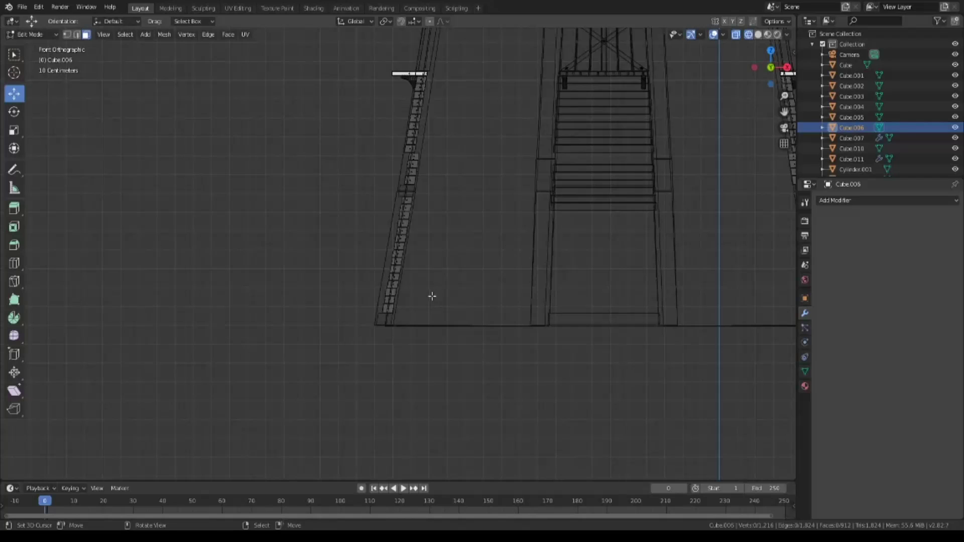
scroll(432, 296, up, 3)
shift+middle_drag(450, 217, 532, 287)
drag(552, 252, 508, 285)
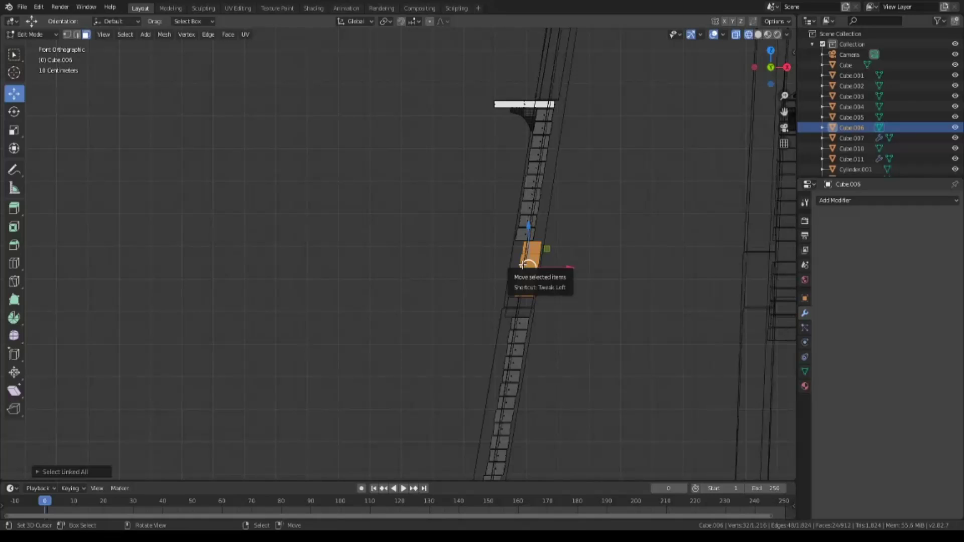
scroll(544, 294, up, 3)
drag(545, 304, 536, 305)
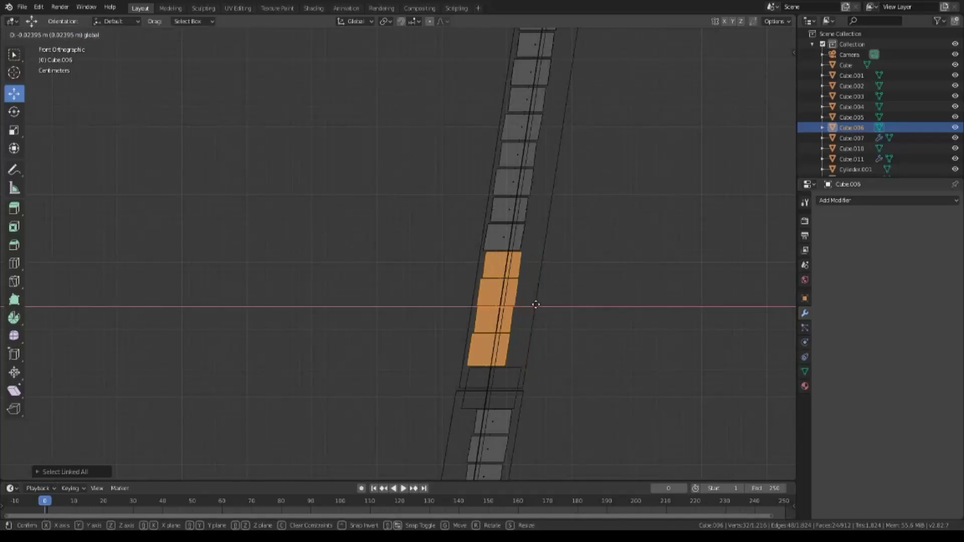
click(532, 303)
scroll(665, 243, down, 3)
Shift a longer strip of ladder faces left along X.
drag(434, 103, 477, 203)
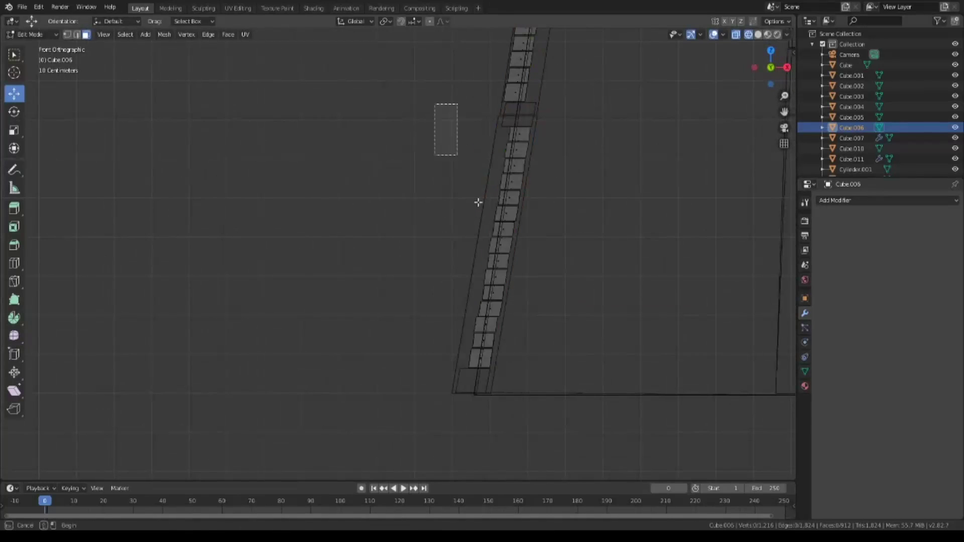
scroll(544, 245, up, 3)
drag(544, 244, 535, 243)
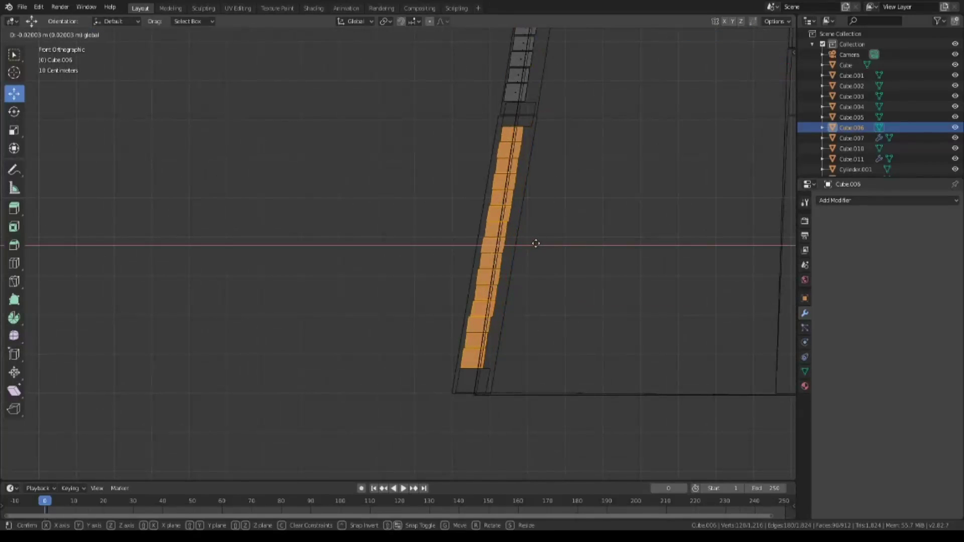
click(536, 244)
scroll(536, 243, down, 2)
scroll(533, 281, down, 2)
Check the ladder in solid perspective, then return to front X-ray view with nothing selected.
key(z)
click(581, 390)
middle_drag(581, 390, 602, 372)
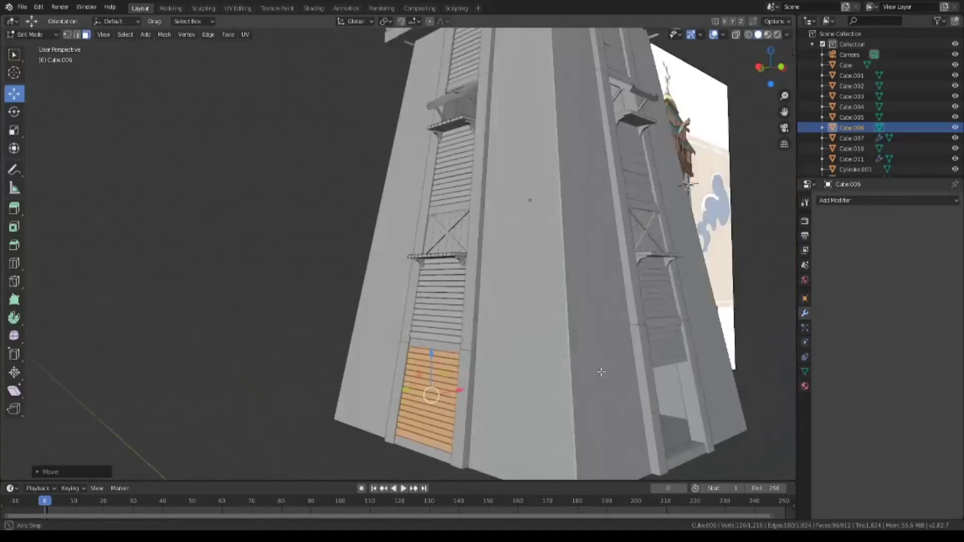
scroll(601, 371, up, 3)
key(KP_1)
key(shift+z)
key(alt+a)
scroll(329, 260, up, 3)
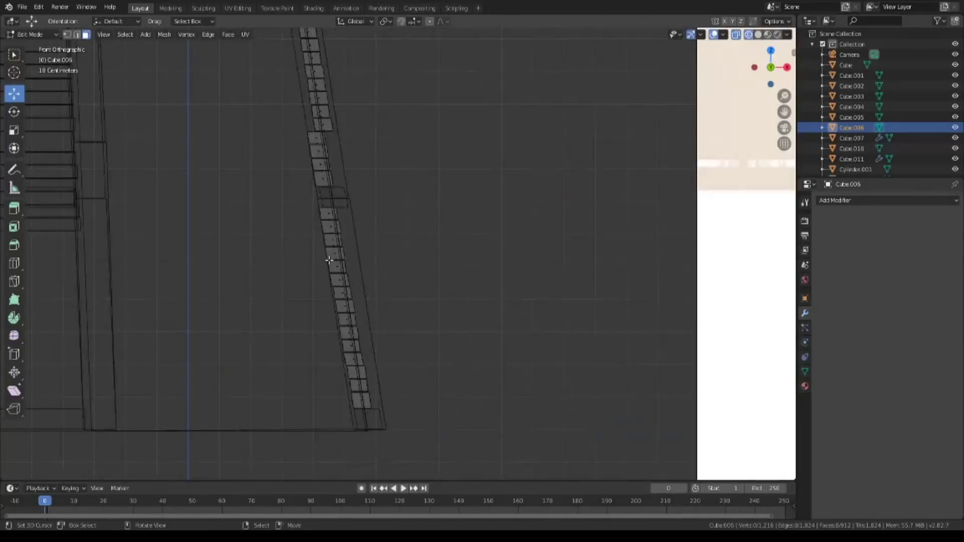
Select the linked ladder block and start an X-constrained move, then cancel it.
click(318, 151)
key(ctrl+l)
scroll(357, 183, up, 3)
shift+middle_drag(357, 183, 397, 231)
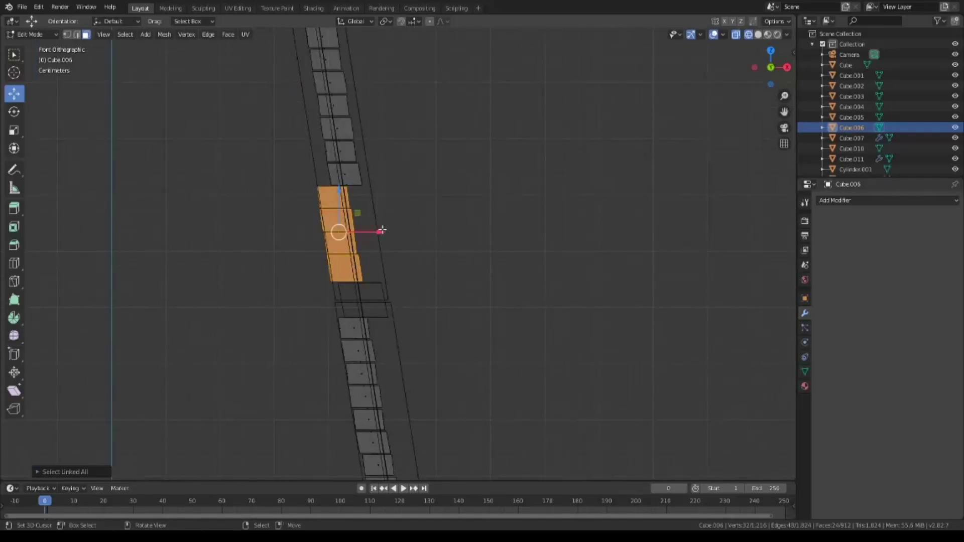
key(g)
key(x)
key(Escape)
scroll(334, 303, down, 3)
Select the whole linked long ladder strip and move it sideways along X.
click(392, 366)
key(ctrl+l)
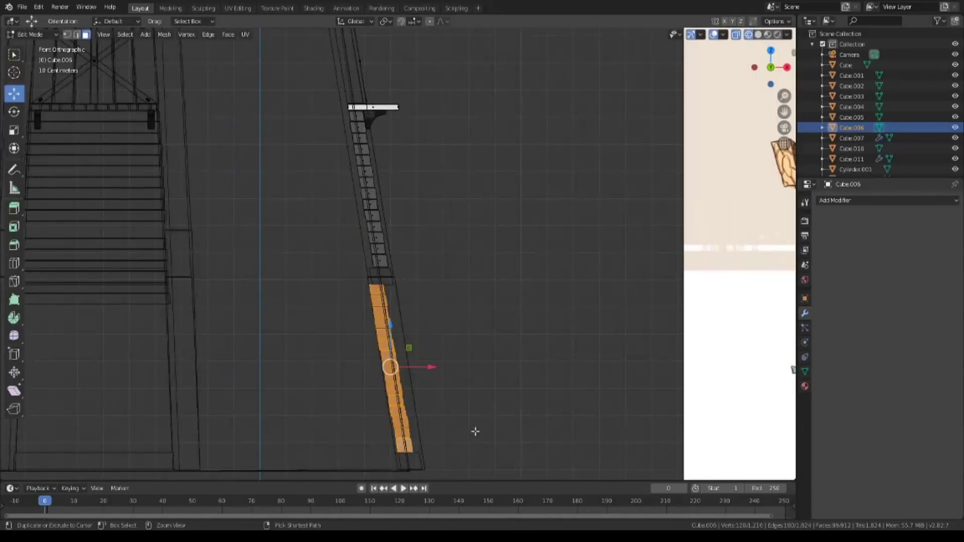
scroll(485, 400, up, 3)
shift+middle_drag(485, 400, 425, 185)
key(g)
key(x)
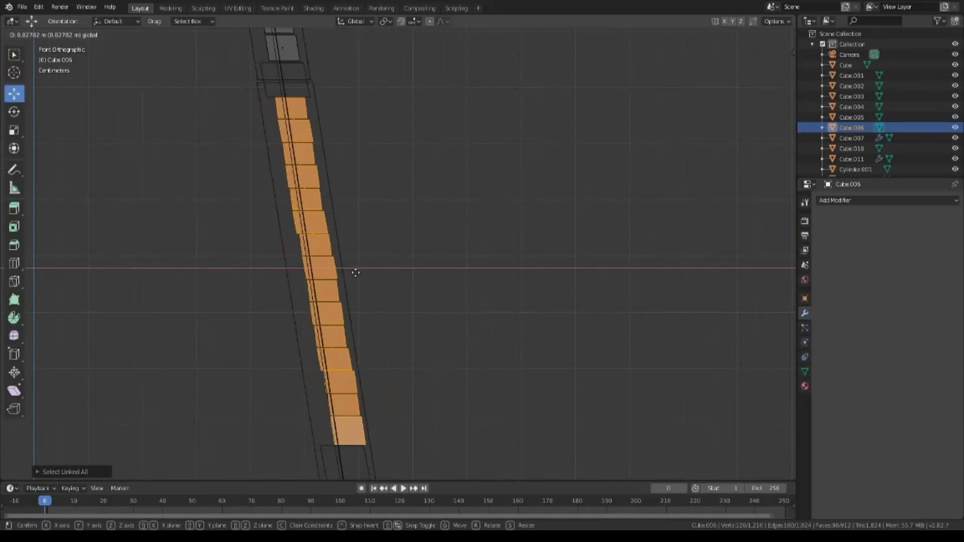
click(355, 273)
Orbit to inspect the tower stairs at an angle and leave Edit Mode.
mouse_move(405, 281)
middle_down()
mouse_move(507, 248)
mouse_move(359, 372)
middle_up()
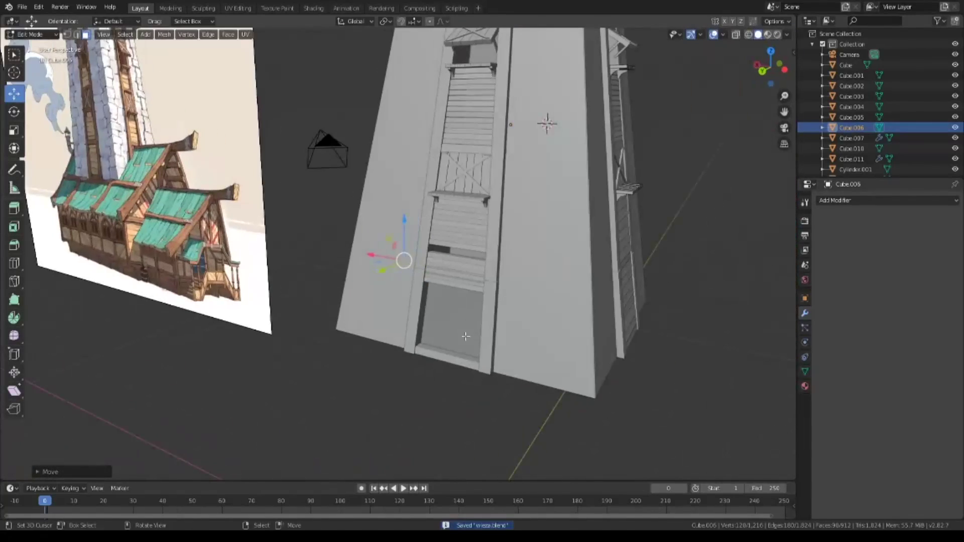
key(alt+a)
scroll(359, 372, up, 5)
scroll(398, 428, down, 3)
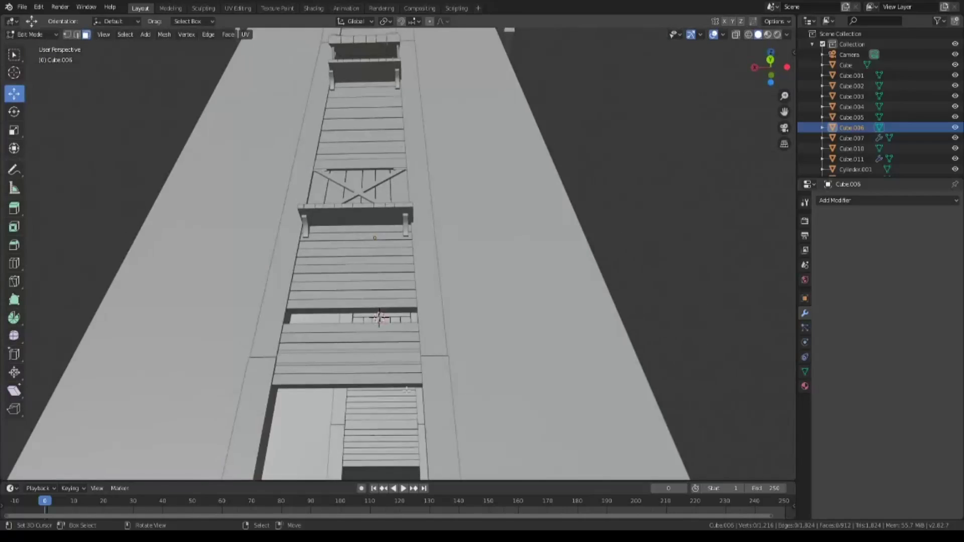
scroll(352, 392, down, 2)
scroll(303, 357, up, 3)
middle_drag(303, 358, 430, 347)
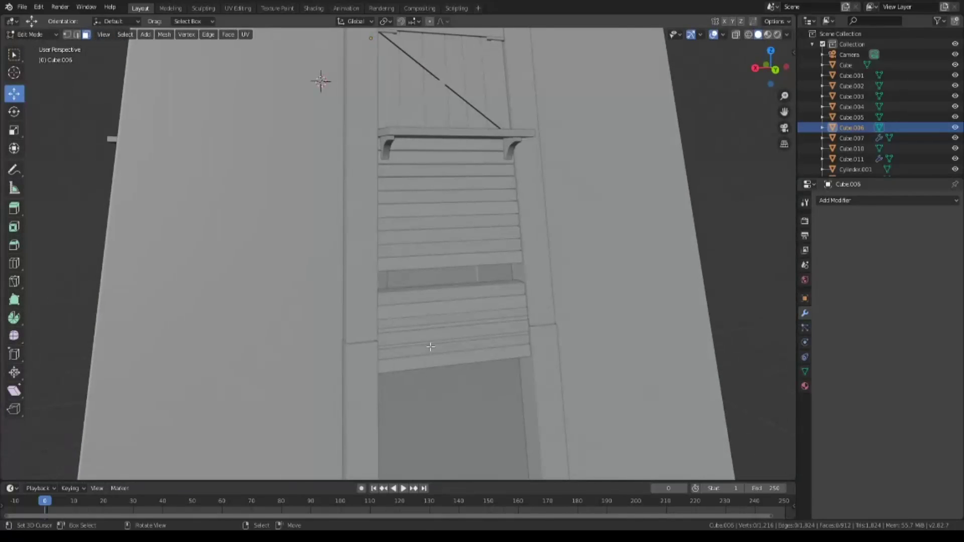
scroll(496, 350, down, 2)
key(Tab)
In Edit Mode, select all linked stair step faces and move them to a new height.
click(469, 342)
key(Tab)
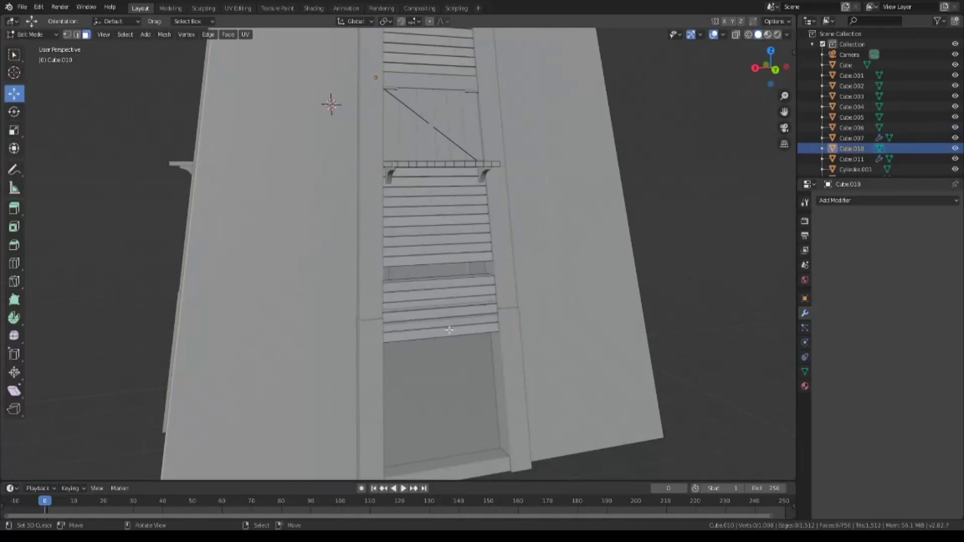
scroll(430, 375, up, 2)
scroll(430, 375, down, 1)
key(alt+z)
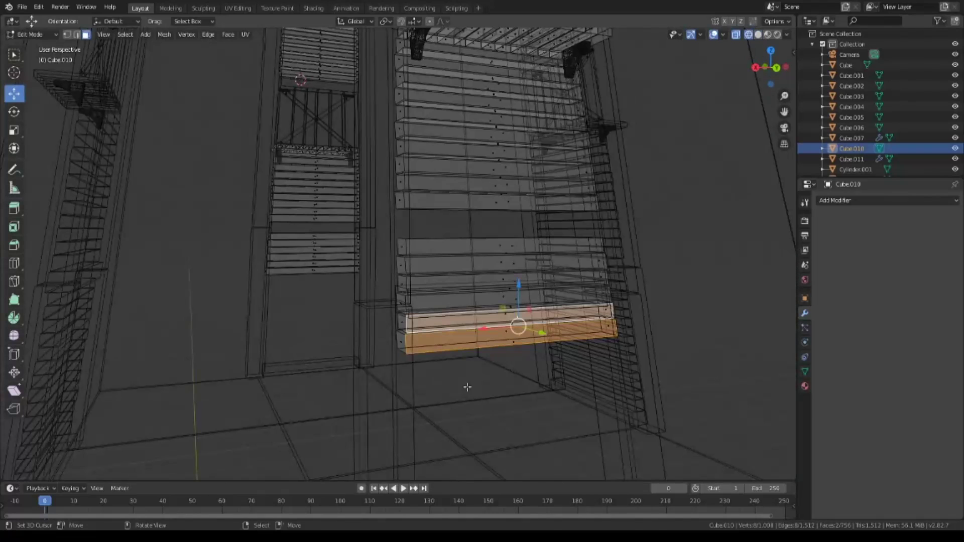
drag(469, 236, 519, 335)
key(ctrl+KP_1)
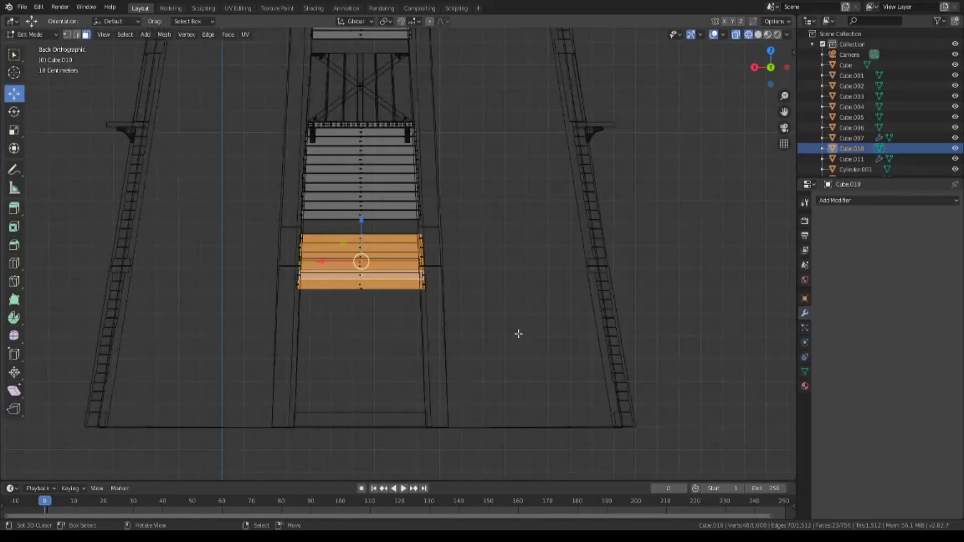
key(ctrl+l)
scroll(375, 297, up, 2)
scroll(375, 297, up, 1)
key(g)
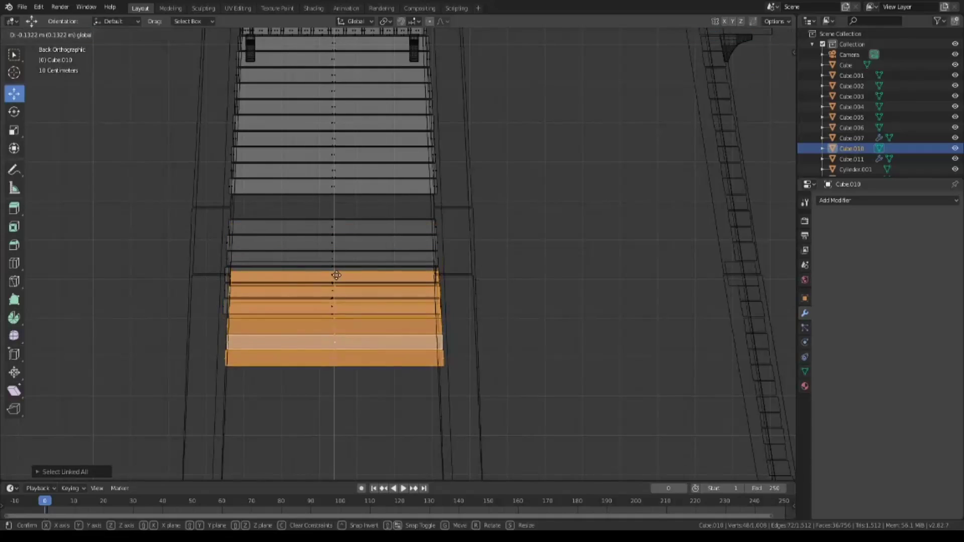
click(322, 291)
Rescale the stair steps' width along X.
key(s)
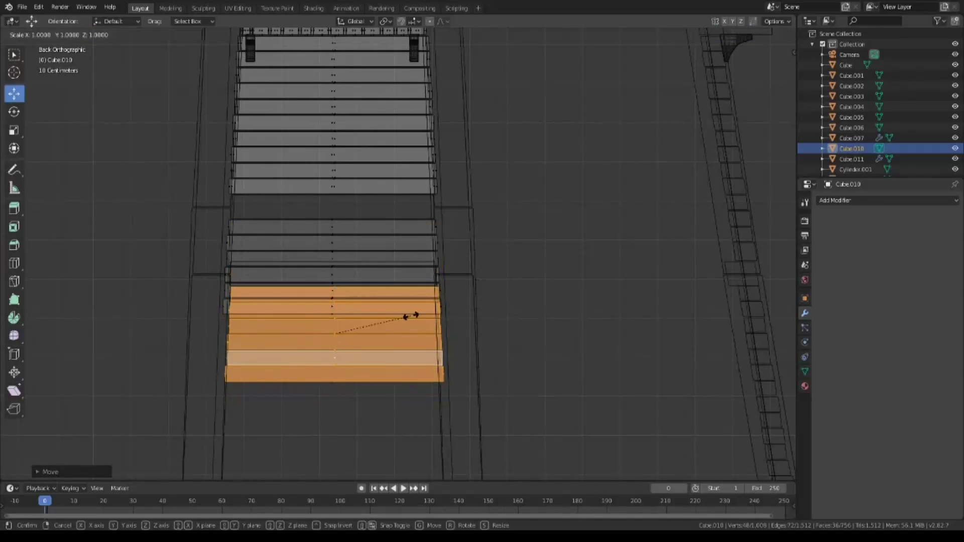
key(x)
key(Escape)
key(s)
key(x)
click(286, 333)
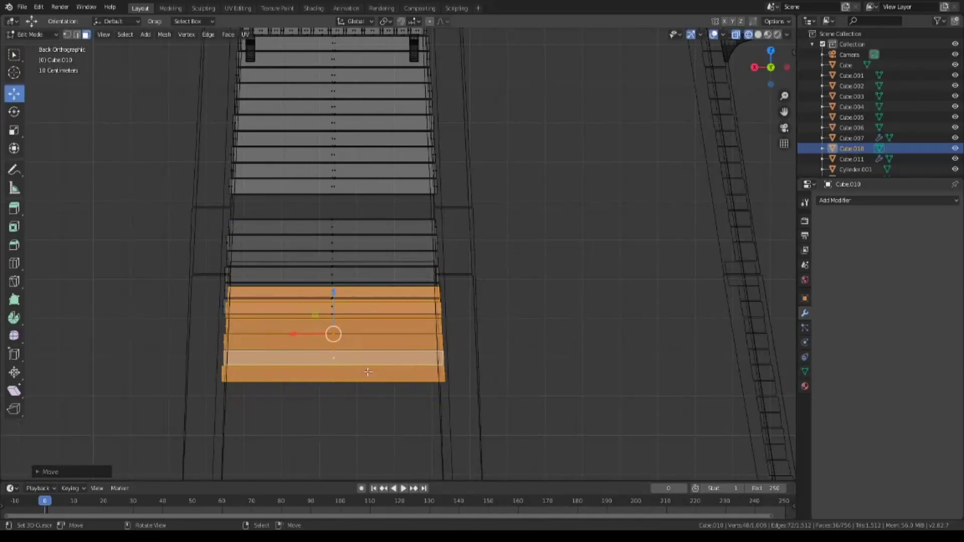
From the right side view, nudge the steps along Y.
mouse_move(334, 334)
middle_down()
mouse_move(408, 412)
mouse_move(477, 409)
middle_up()
key(shift+z)
key(KP_3)
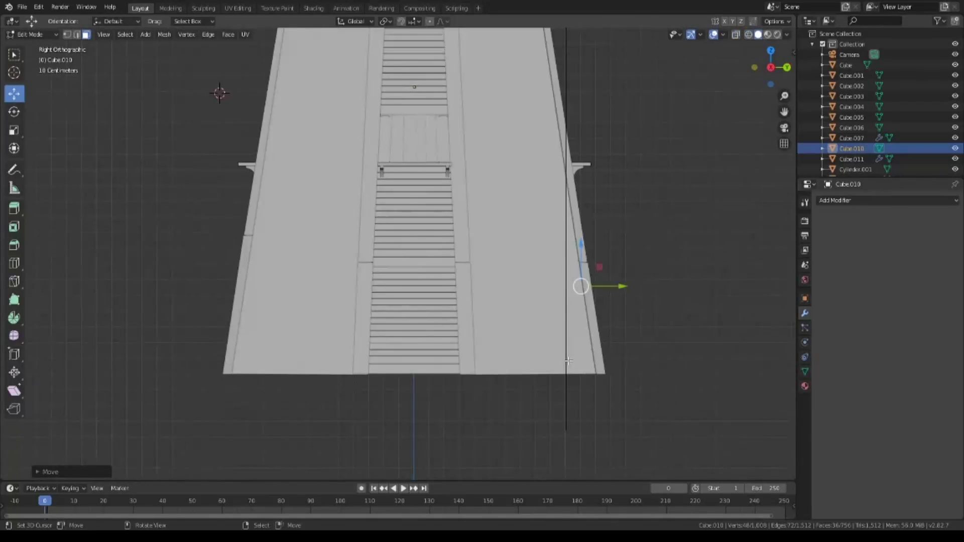
key(shift+z)
scroll(709, 375, up, 2)
mouse_move(709, 375)
shift+middle_down()
mouse_move(608, 418)
mouse_move(478, 136)
shift+middle_up()
key(g)
key(y)
click(647, 410)
Duplicate the step faces and place the copy lower along the wall.
key(KP_3)
scroll(605, 404, up, 2)
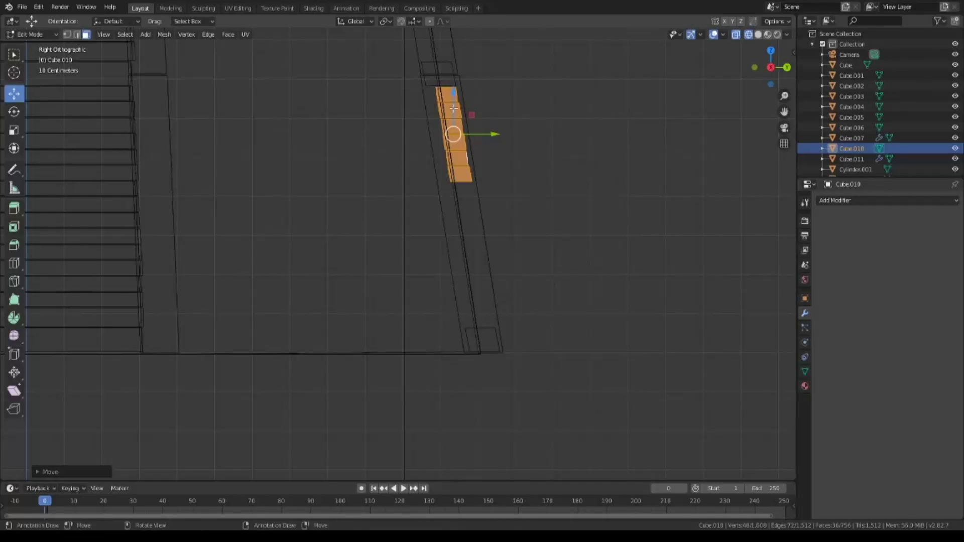
key(shift+d)
key(Escape)
key(g)
key(z)
click(489, 223)
key(g)
key(y)
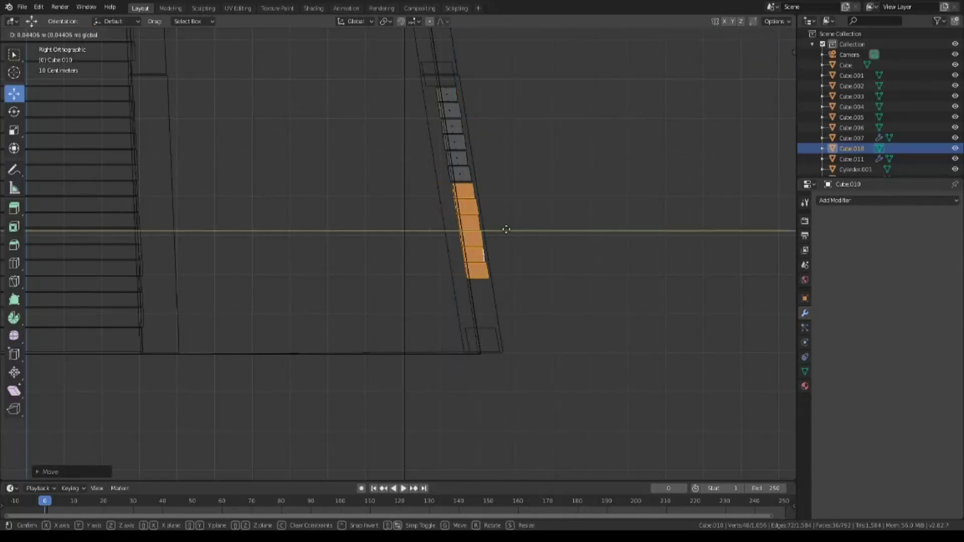
click(506, 230)
Widen the copied steps along X in the back view.
key(s)
key(x)
key(ctrl+KP_1)
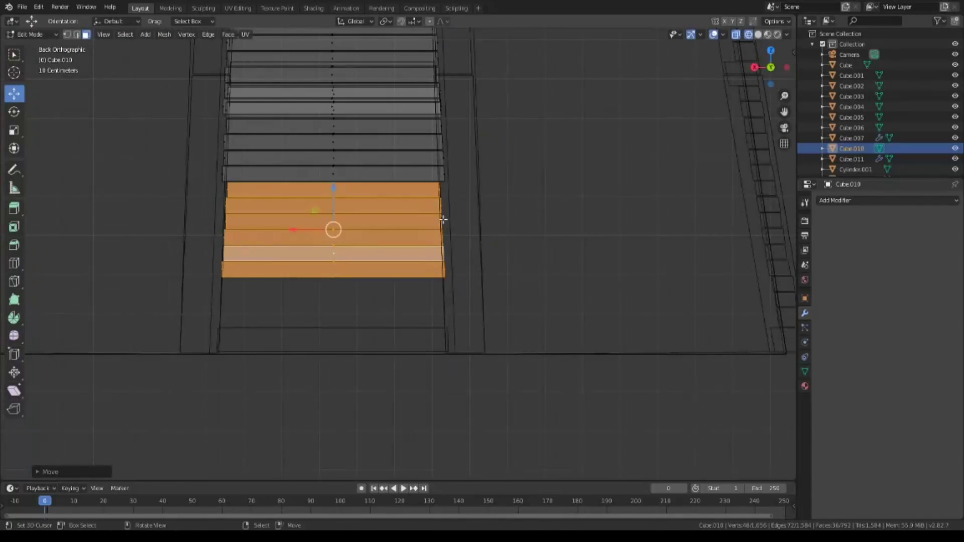
click(495, 227)
key(s)
key(x)
click(399, 266)
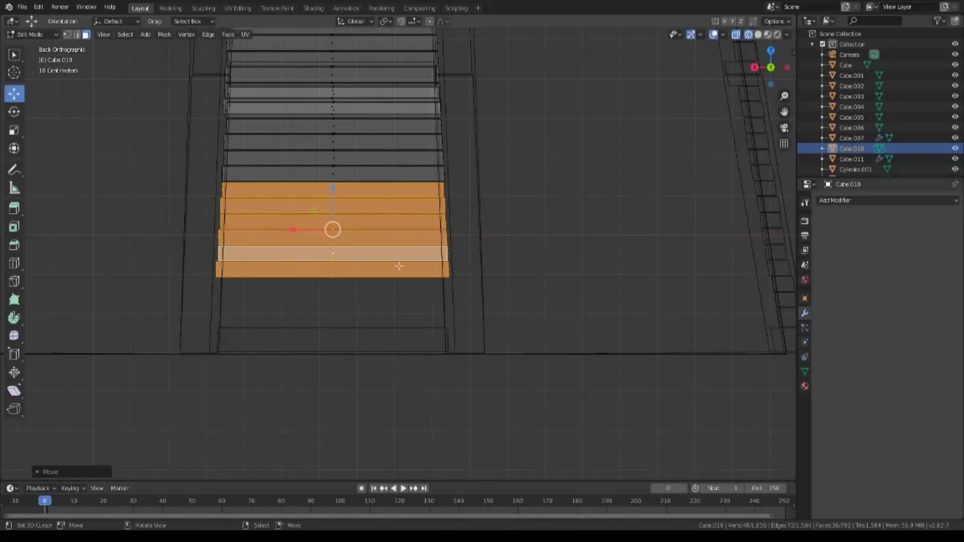
Select the linked bottom step piece and lower it vertically.
key(alt+a)
middle_drag(286, 275, 346, 312)
click(345, 322)
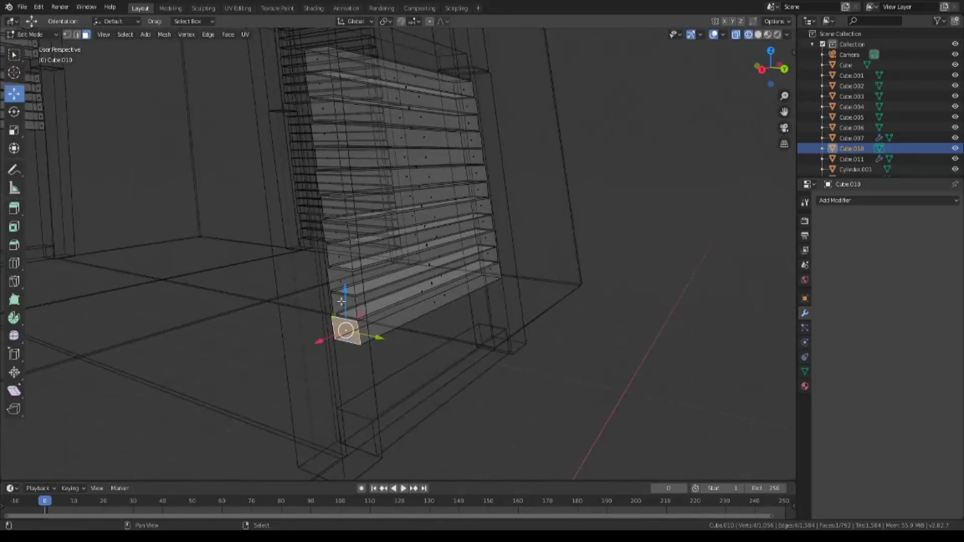
key(ctrl+l)
key(KP_1)
key(ctrl+KP_1)
key(g)
key(z)
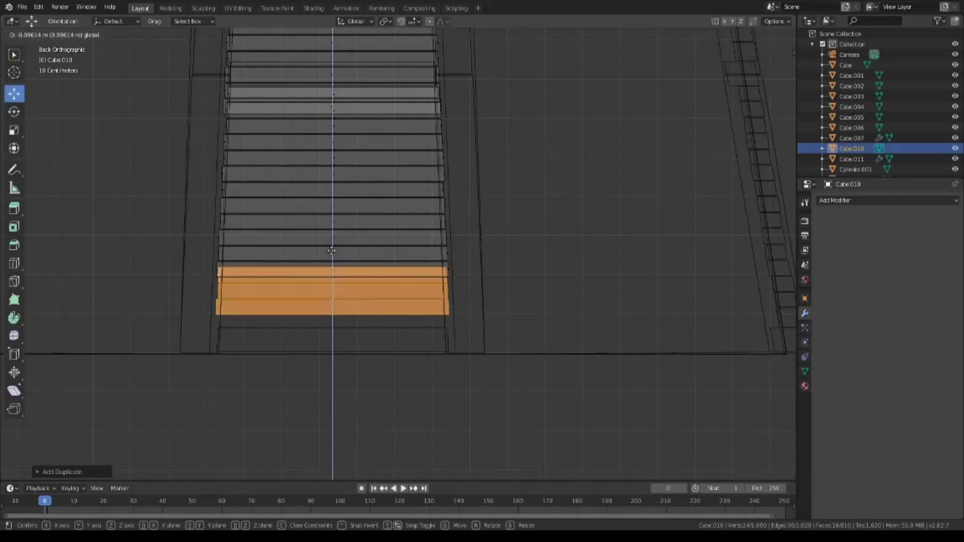
click(387, 301)
Widen the bottom step along X and nudge it up slightly.
key(s)
key(x)
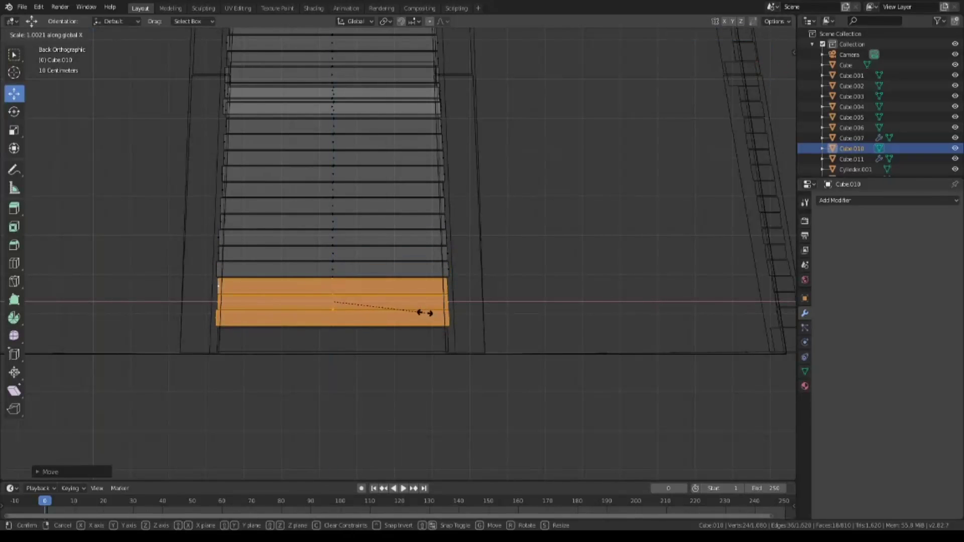
click(426, 312)
key(alt+z)
key(alt+z)
scroll(388, 398, up, 2)
scroll(247, 206, up, 3)
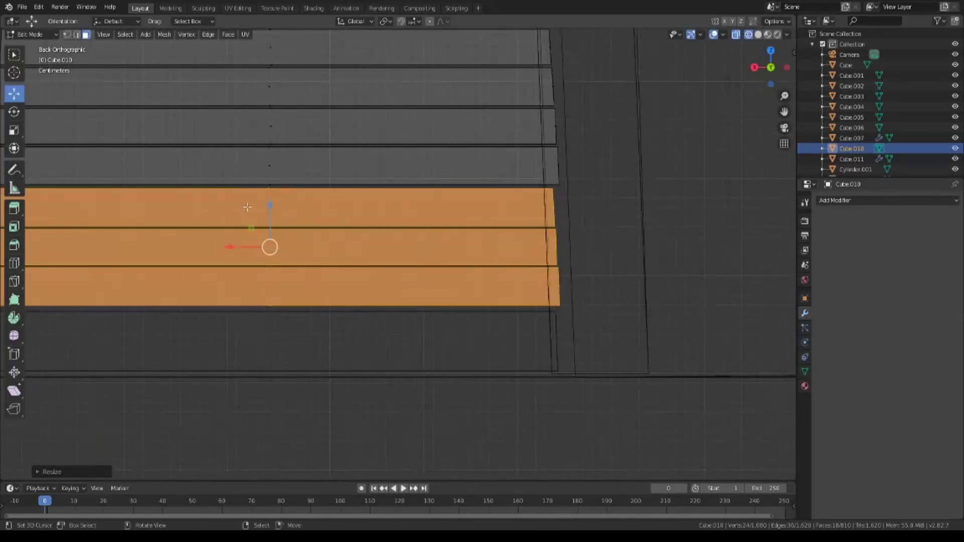
drag(270, 206, 267, 200)
Line the bottom step up with the other steps from the back view.
middle_drag(325, 338, 379, 380)
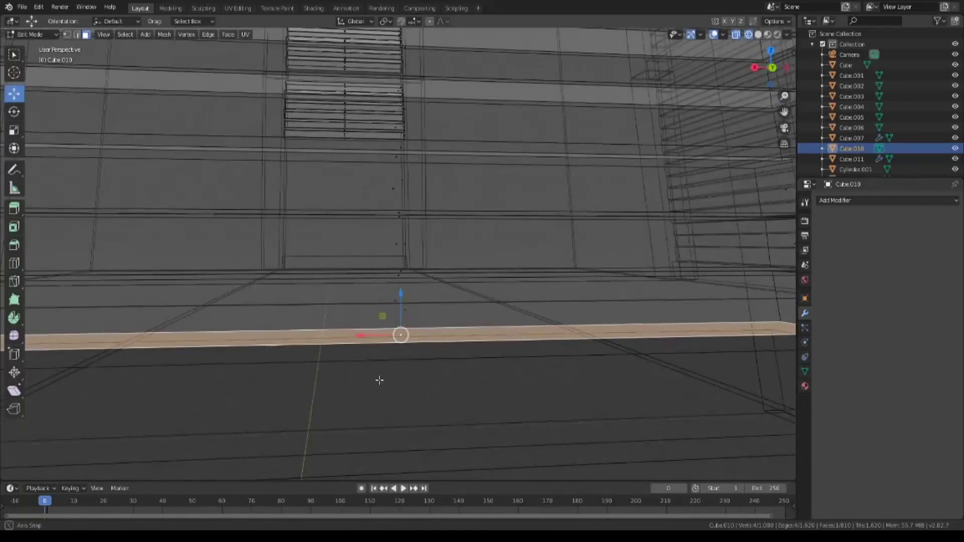
key(ctrl+KP_1)
drag(383, 276, 387, 280)
scroll(400, 294, up, 2)
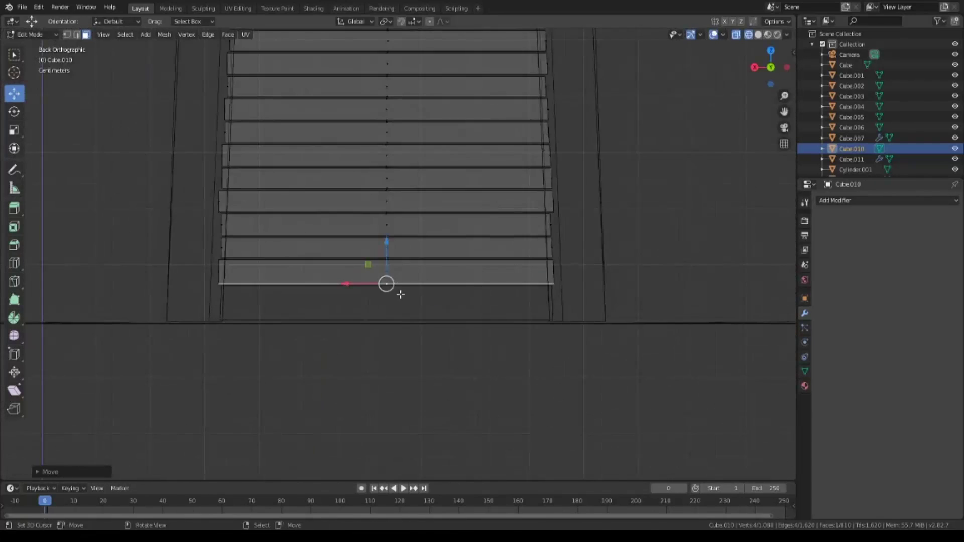
scroll(400, 294, down, 3)
middle_drag(409, 301, 455, 332)
key(alt+z)
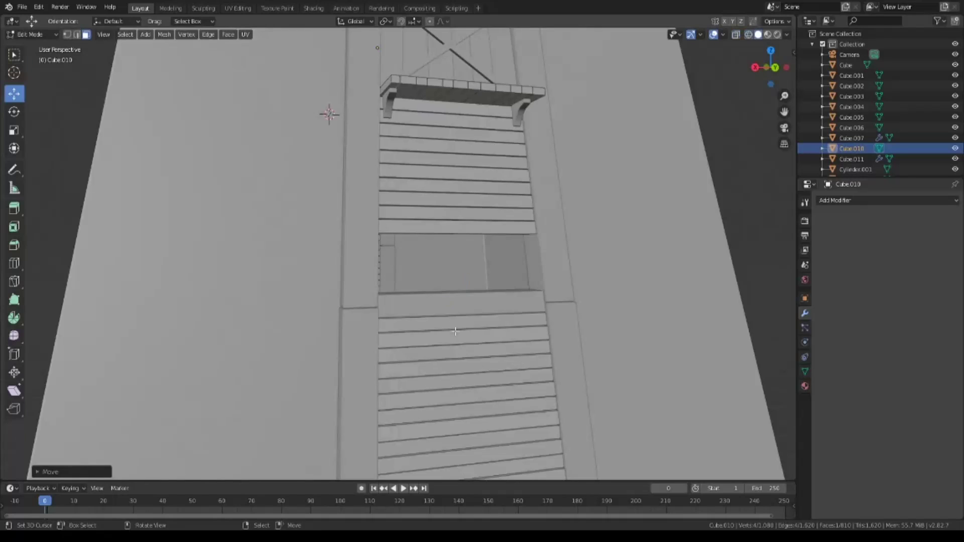
Select three steps below the opening and move them up into the gap.
click(455, 332)
shift+click(464, 351)
shift+click(465, 370)
key(ctrl+KP_1)
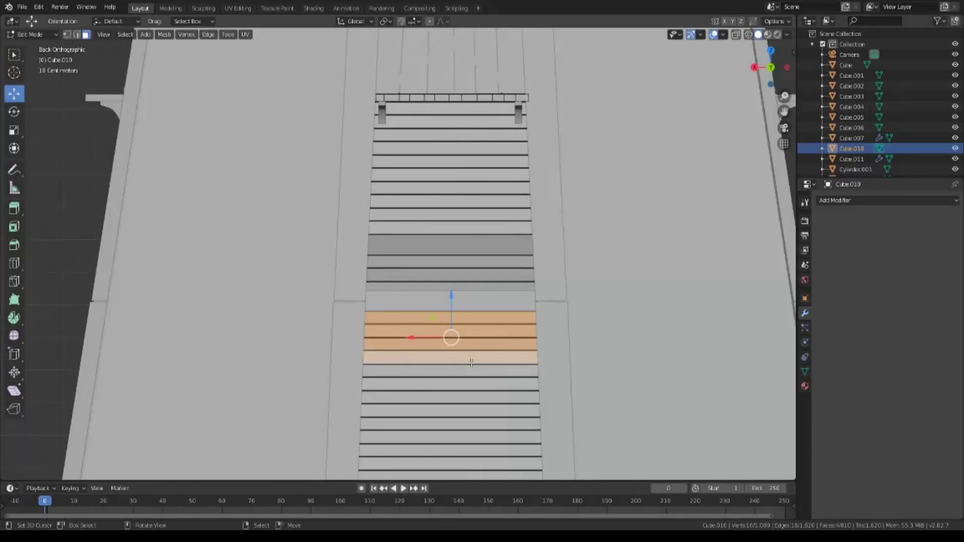
key(alt+z)
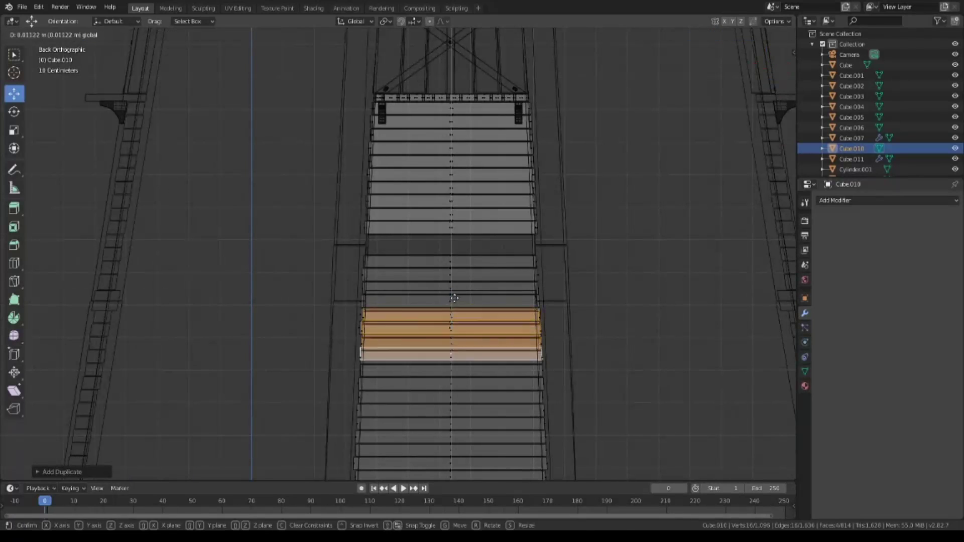
drag(451, 297, 452, 221)
key(alt+z)
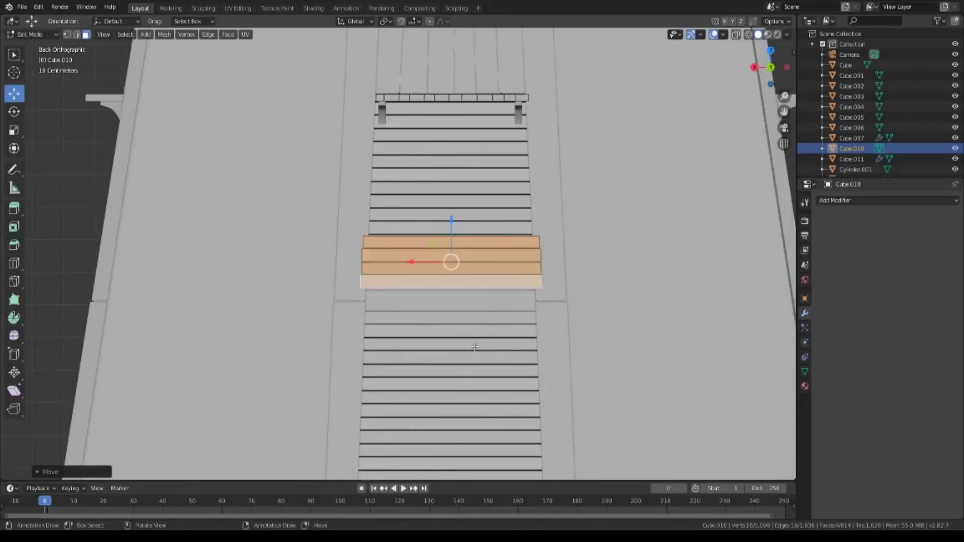
Select the linked side ladder piece and reposition it in the right side view.
key(KP_3)
right_click(463, 381)
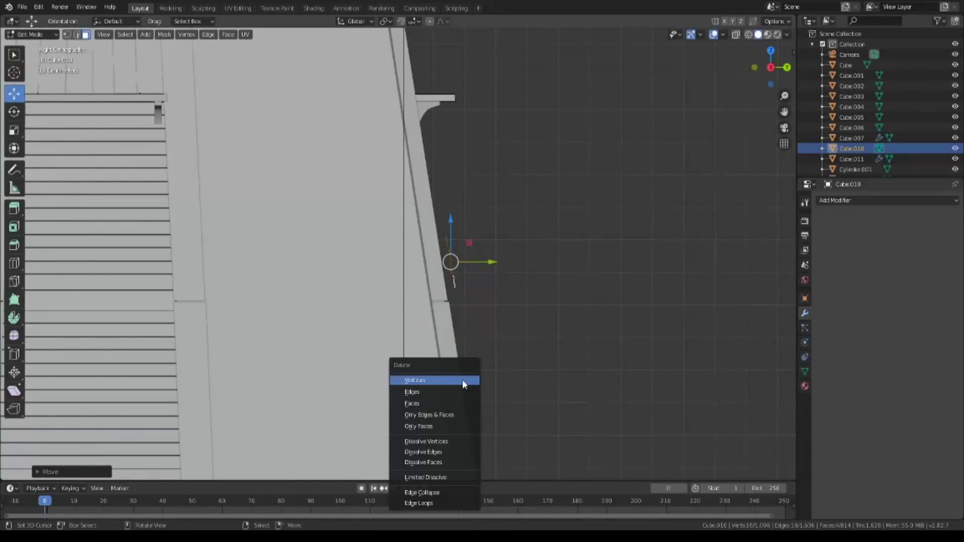
middle_drag(463, 381, 540, 393)
key(grave)
key(alt+z)
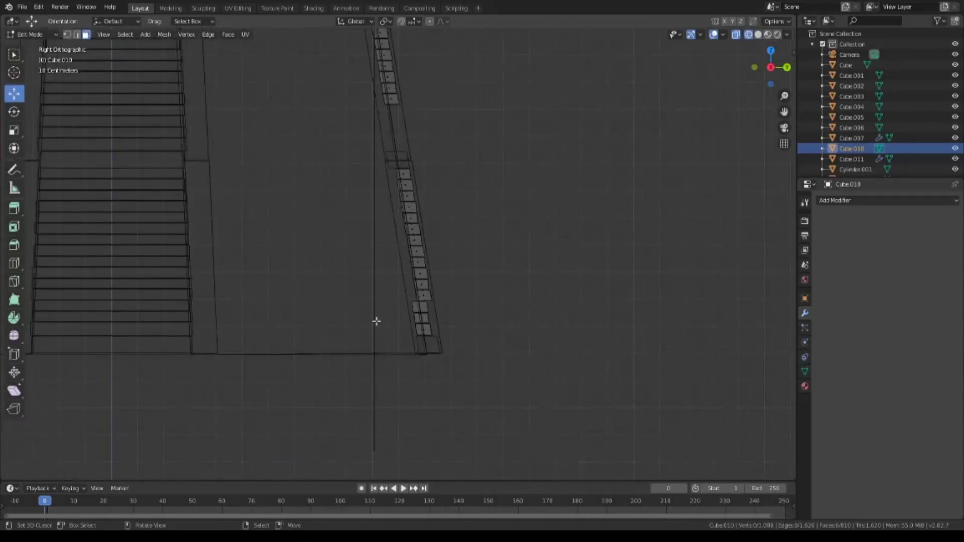
scroll(452, 352, up, 3)
key(ctrl+l)
drag(473, 347, 525, 370)
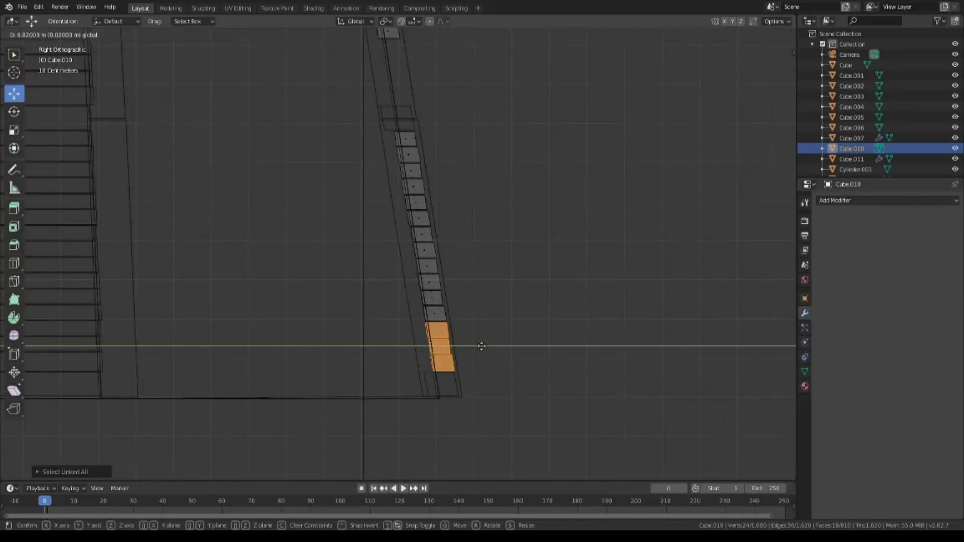
Duplicate the lower ladder pieces and line the copy up below the ladder.
key(b)
drag(387, 232, 425, 290)
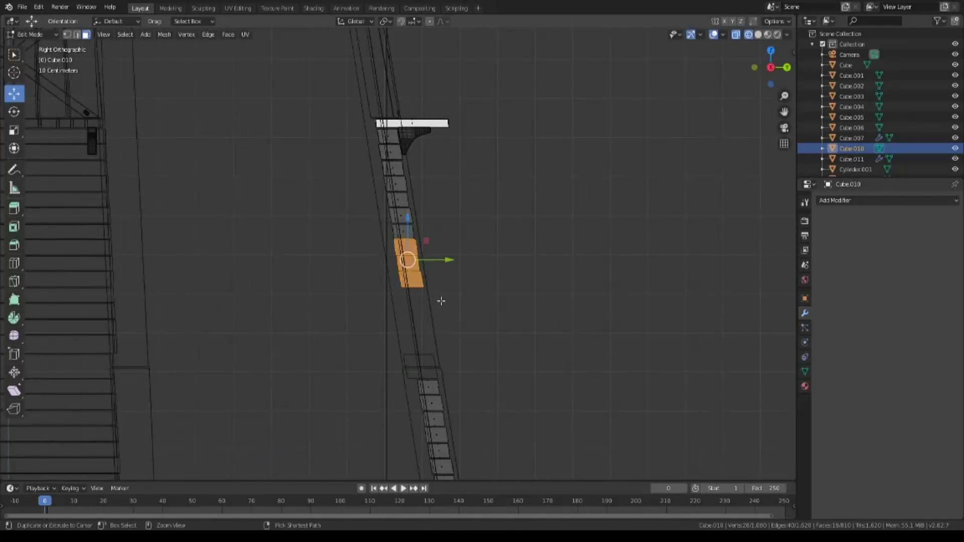
key(shift+d)
click(418, 286)
drag(453, 319, 460, 323)
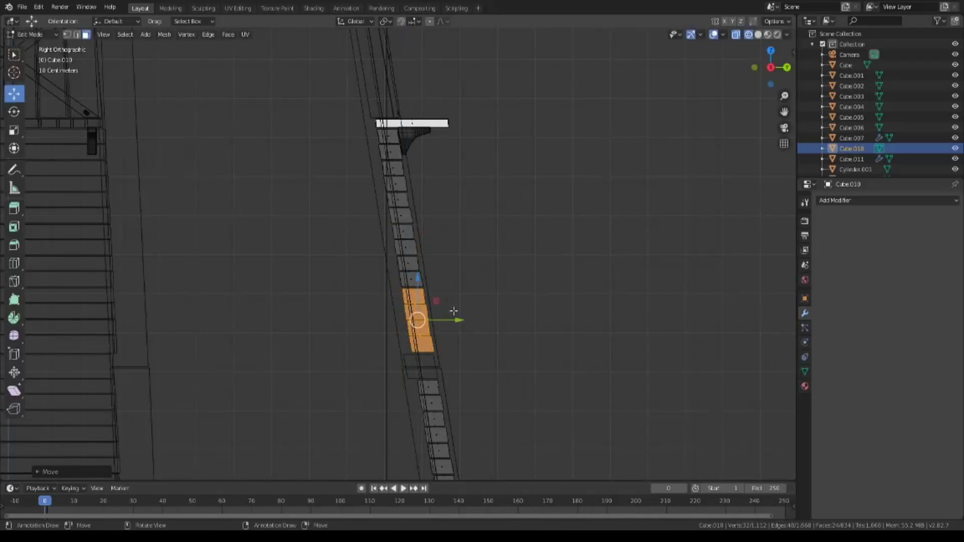
key(ctrl+KP_1)
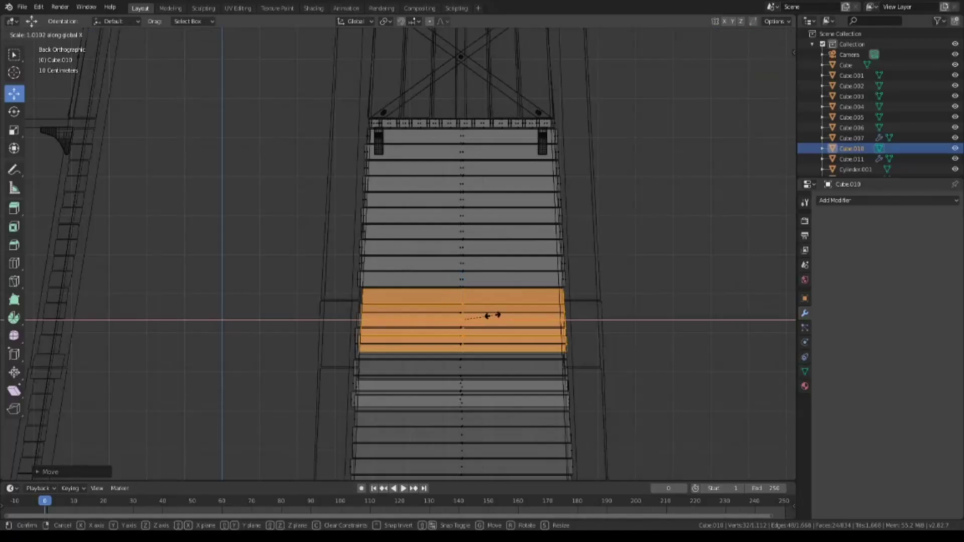
key(alt+z)
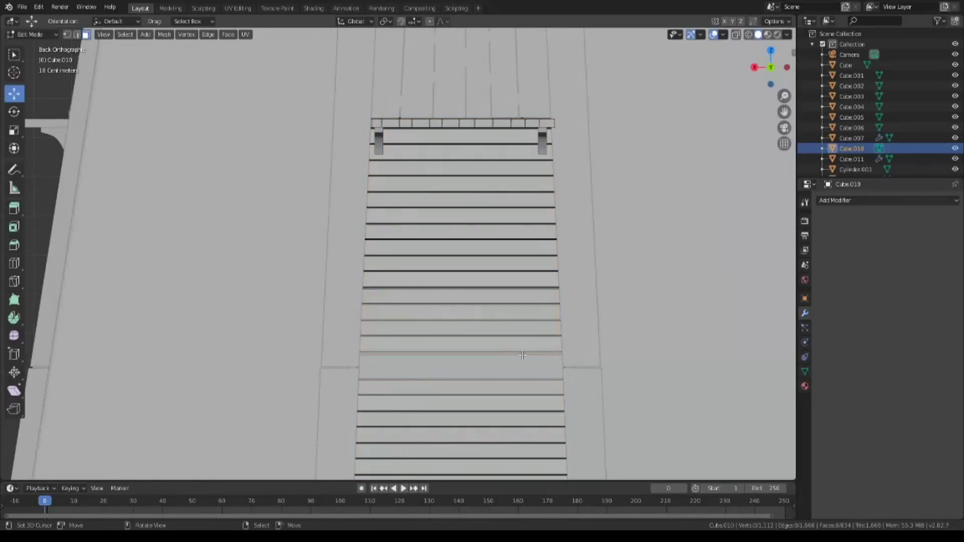
middle_drag(522, 355, 471, 385)
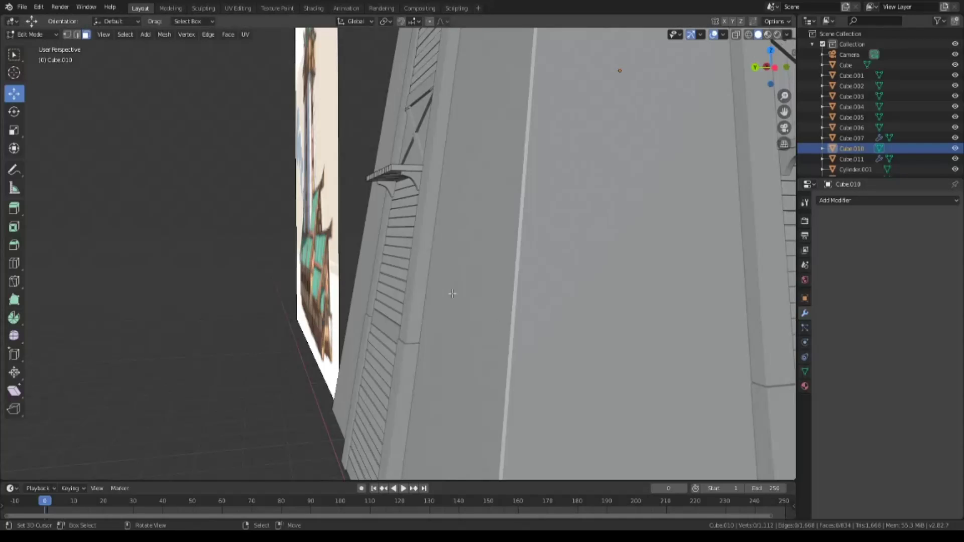
Save the lighthouse file and switch to the front view.
mouse_move(395, 393)
middle_down()
mouse_move(599, 286)
mouse_move(578, 269)
middle_up()
key(ctrl+s)
key(KP_1)
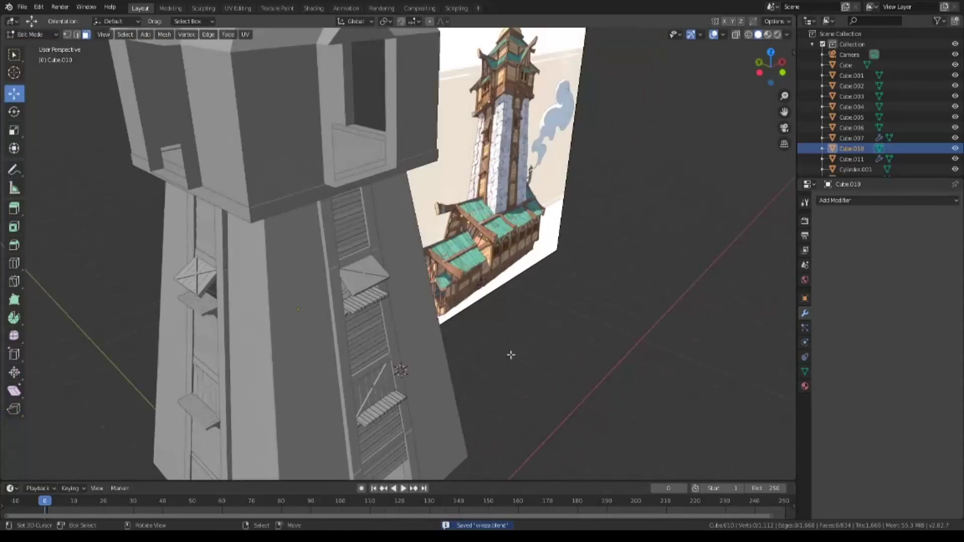
Frame the tower beside the reference image, then return to Object Mode with nothing selected.
shift+middle_drag(663, 181, 483, 178)
scroll(482, 178, up, 2)
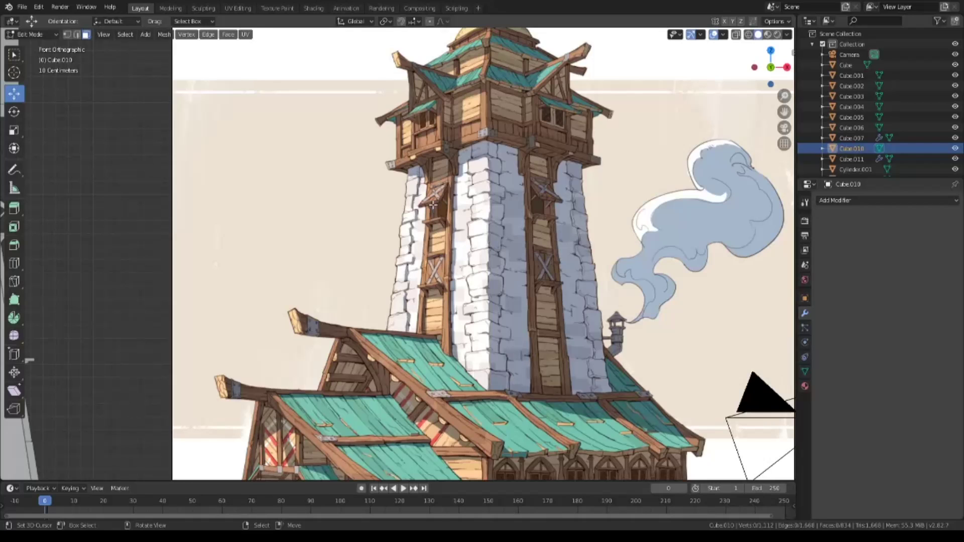
scroll(532, 277, down, 2)
scroll(532, 277, down, 2)
shift+middle_drag(194, 370, 374, 361)
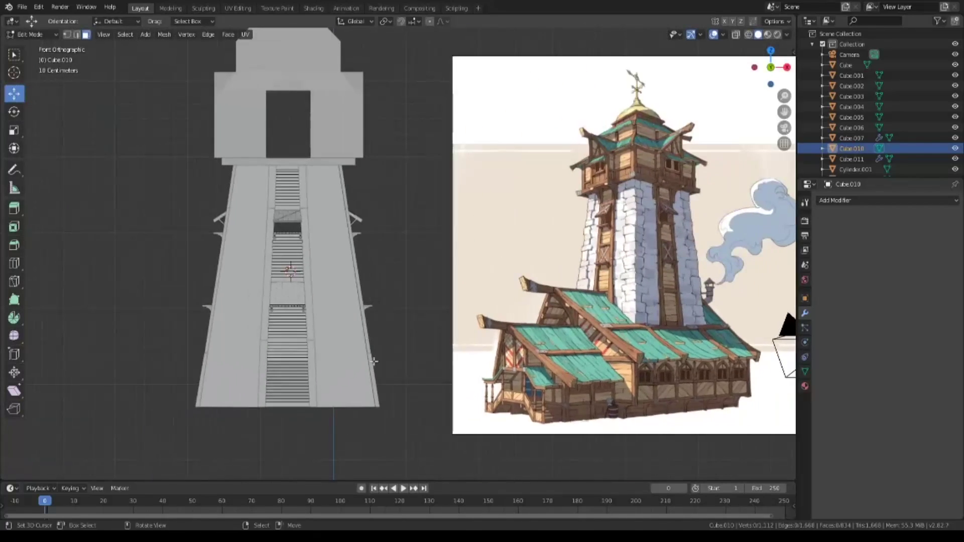
key(Tab)
key(alt+a)
Add a new cube and shrink it into a small block in Edit Mode.
key(shift+a)
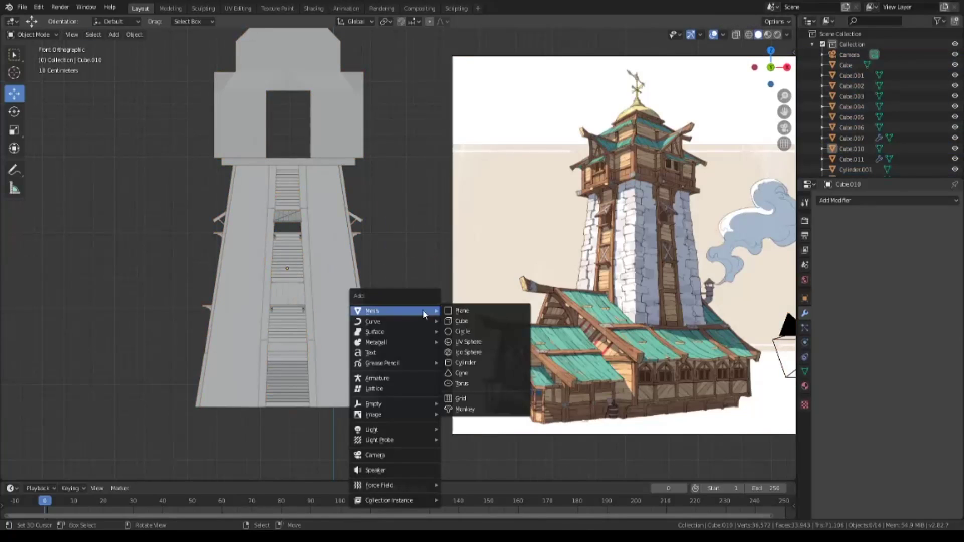
click(458, 322)
key(Tab)
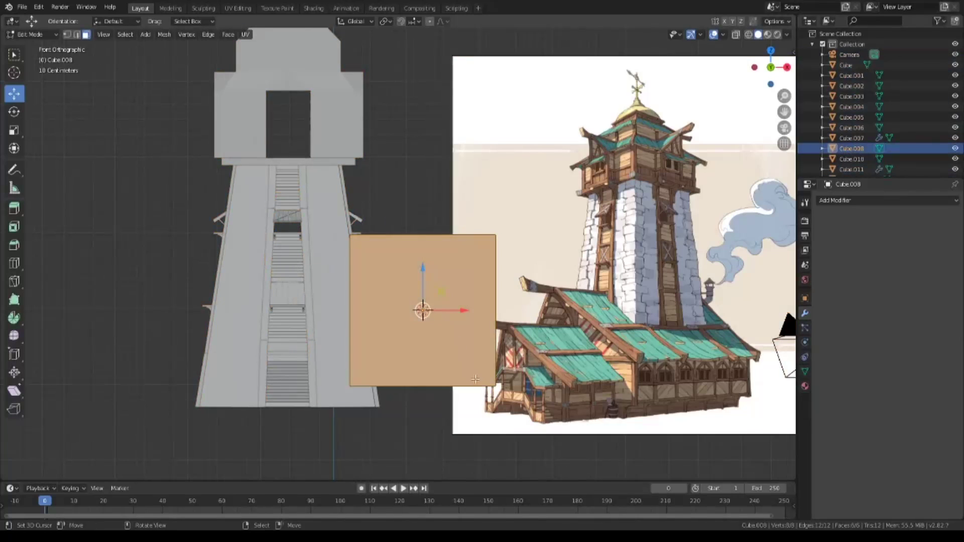
key(s)
click(433, 324)
mouse_move(422, 382)
middle_down()
mouse_move(430, 395)
mouse_move(417, 395)
middle_up()
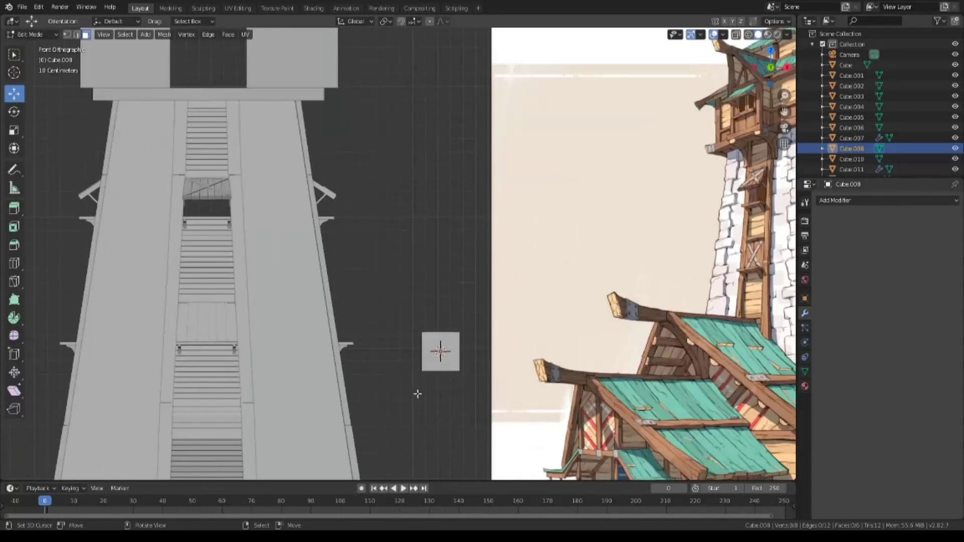
key(s)
click(456, 366)
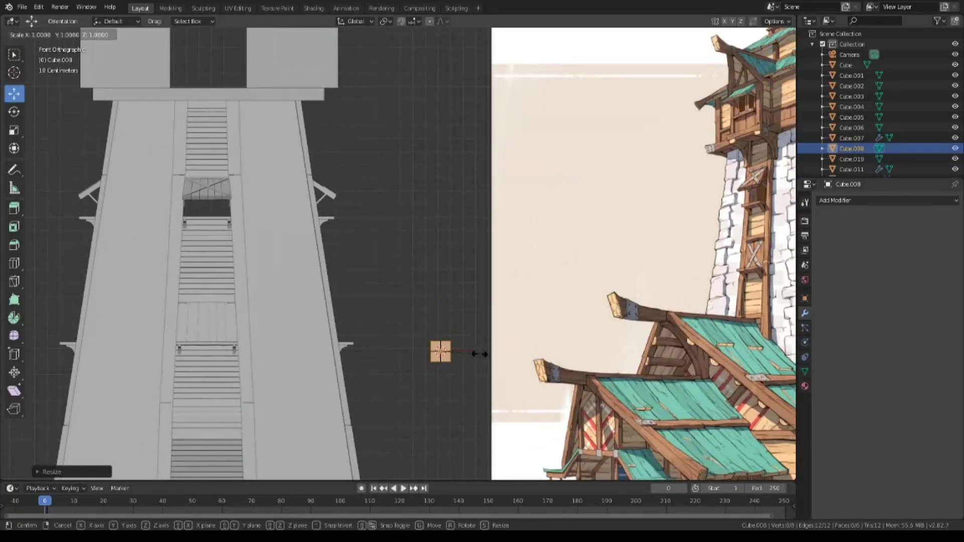
In top view, extrude one face of the block outward to form an L shape.
scroll(402, 353, down, 2)
key(KP_7)
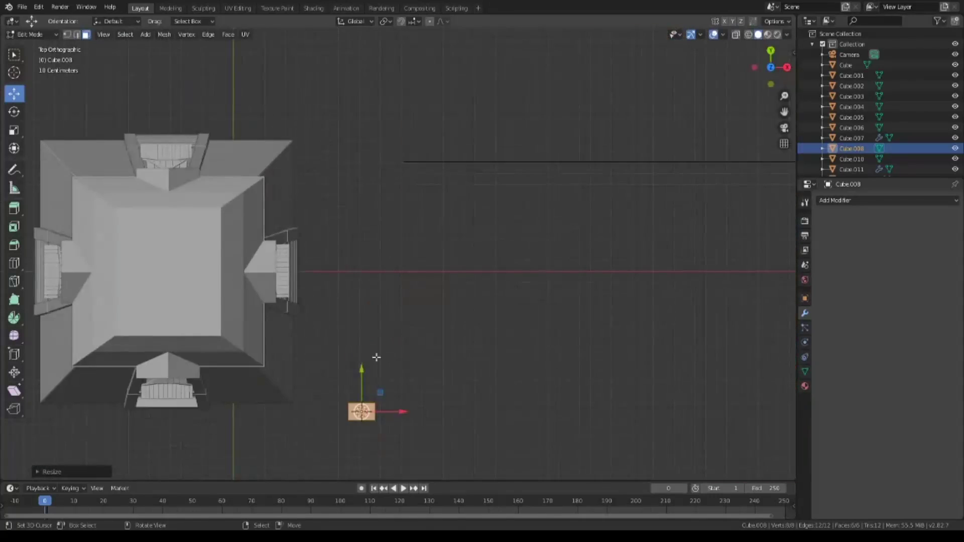
scroll(377, 360, up, 4)
shift+middle_drag(283, 153, 455, 330)
key(g)
key(g)
right_click(421, 297)
click(92, 35)
click(371, 375)
key(e)
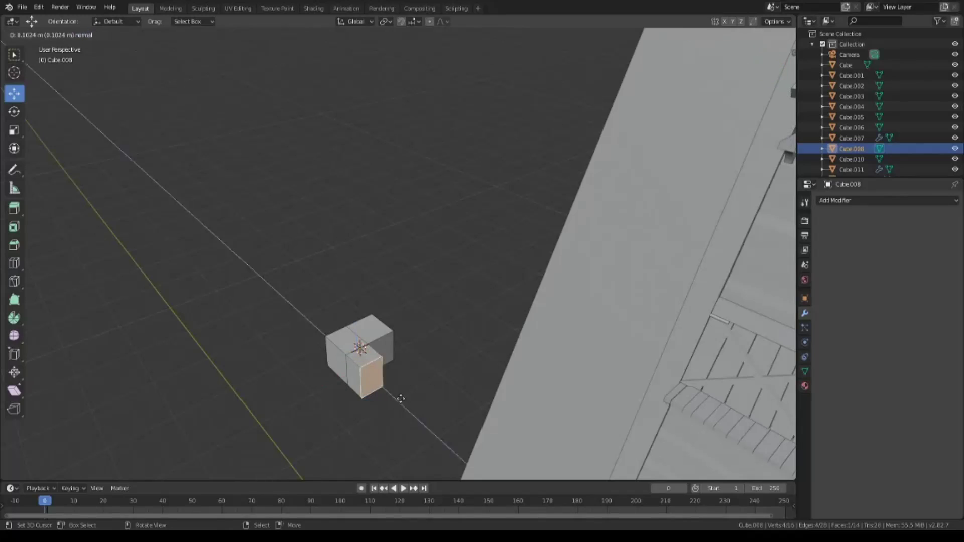
click(401, 400)
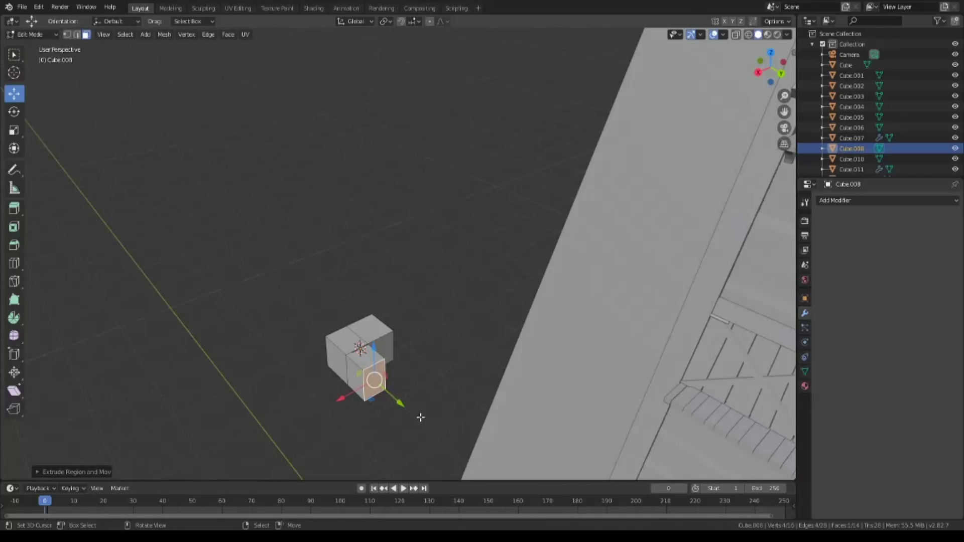
Flatten the whole L-shaped block along Z in front view.
mouse_move(421, 418)
middle_down()
mouse_move(366, 316)
mouse_move(480, 389)
mouse_move(373, 309)
middle_up()
key(a)
key(KP_1)
scroll(481, 400, up, 1)
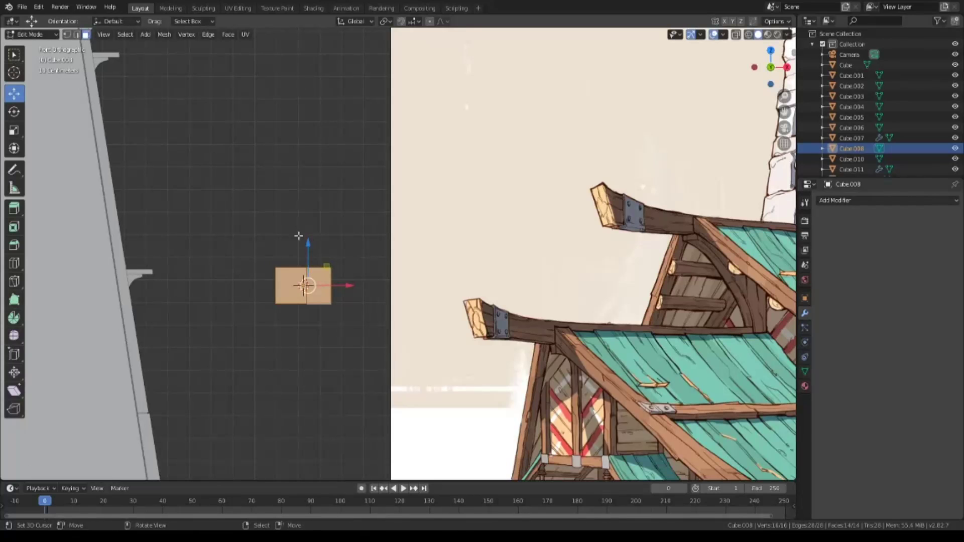
middle_drag(323, 263, 349, 257)
key(s)
key(z)
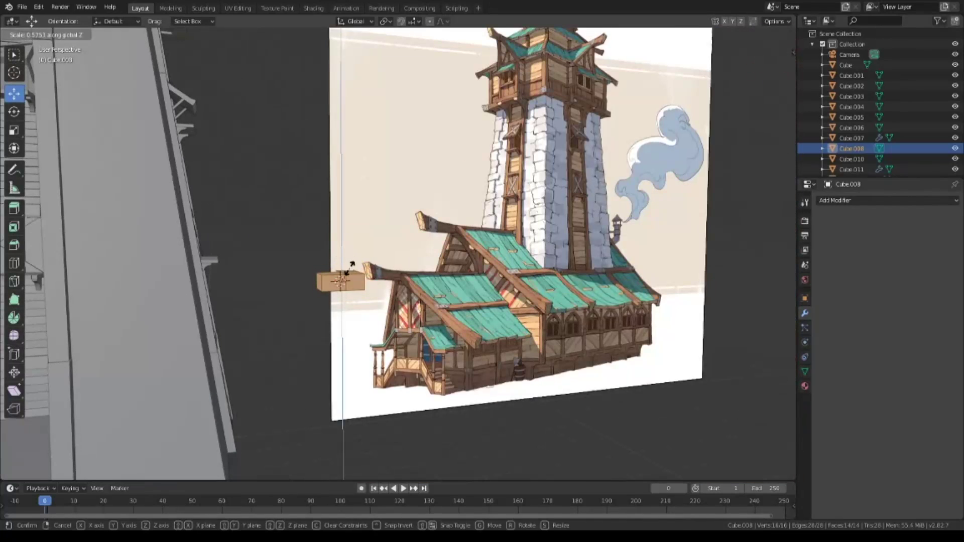
click(351, 272)
Move the flattened block down to sit at the base of the tower wall.
key(KP_1)
drag(384, 281, 333, 275)
scroll(333, 275, down, 2)
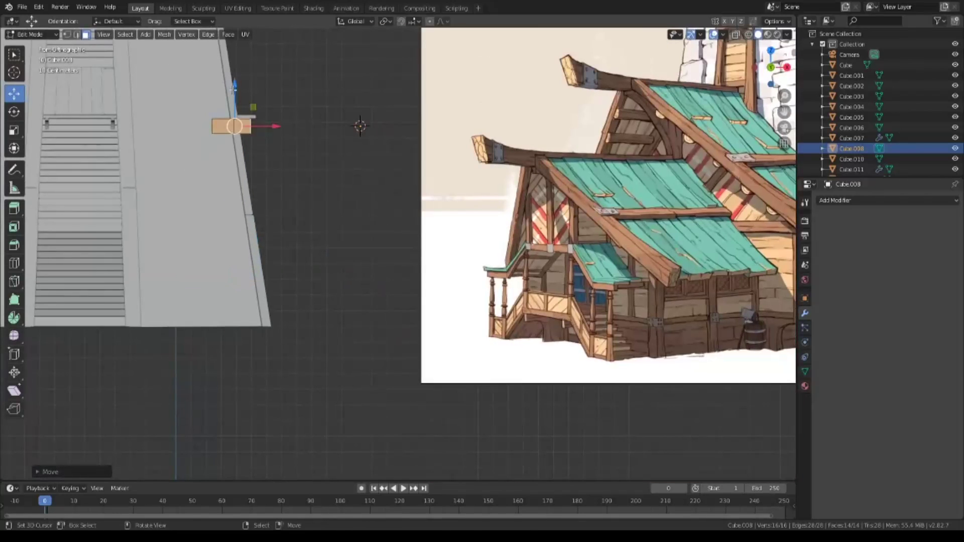
mouse_move(259, 123)
mouse_down()
mouse_move(267, 322)
mouse_move(295, 321)
mouse_up()
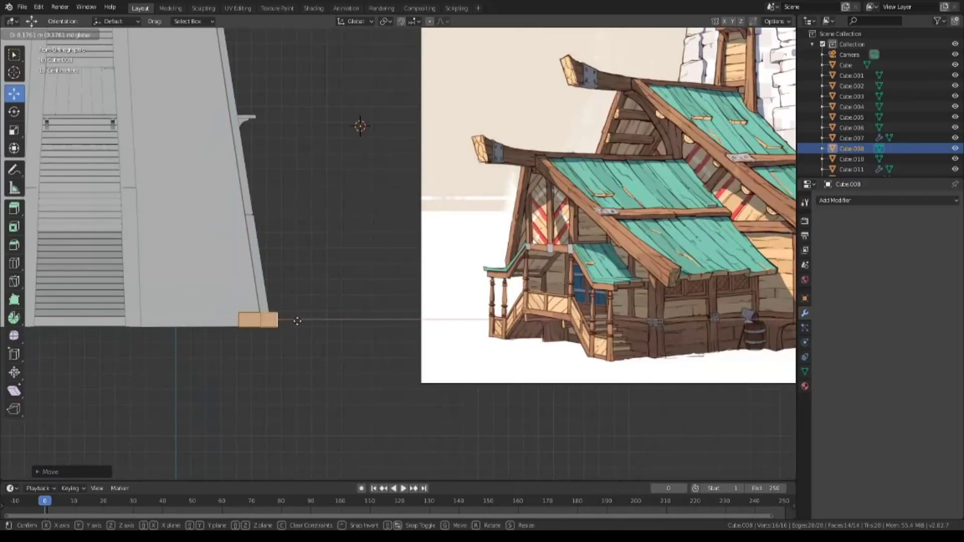
click(297, 322)
In top view, slide the L-block along X into the corner and shorten its bottom arm along Y.
key(KP_7)
scroll(297, 318, up, 2)
scroll(204, 333, up, 3)
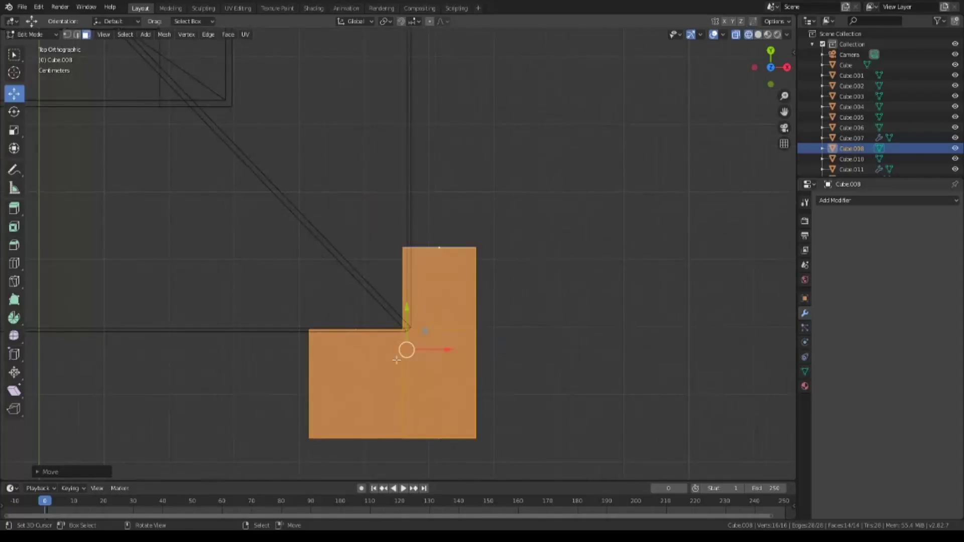
drag(444, 350, 453, 352)
click(450, 351)
key(alt+a)
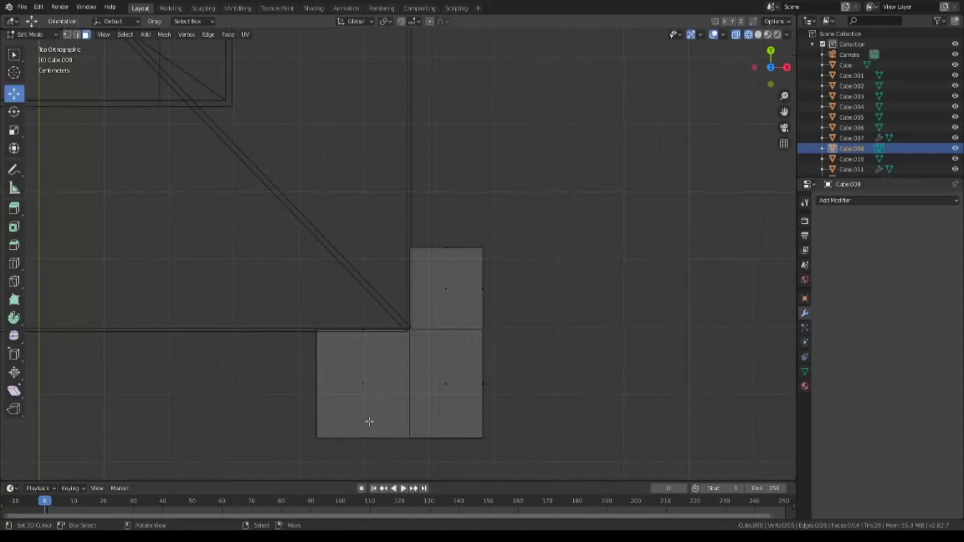
drag(370, 420, 401, 440)
key(g)
key(y)
click(406, 355)
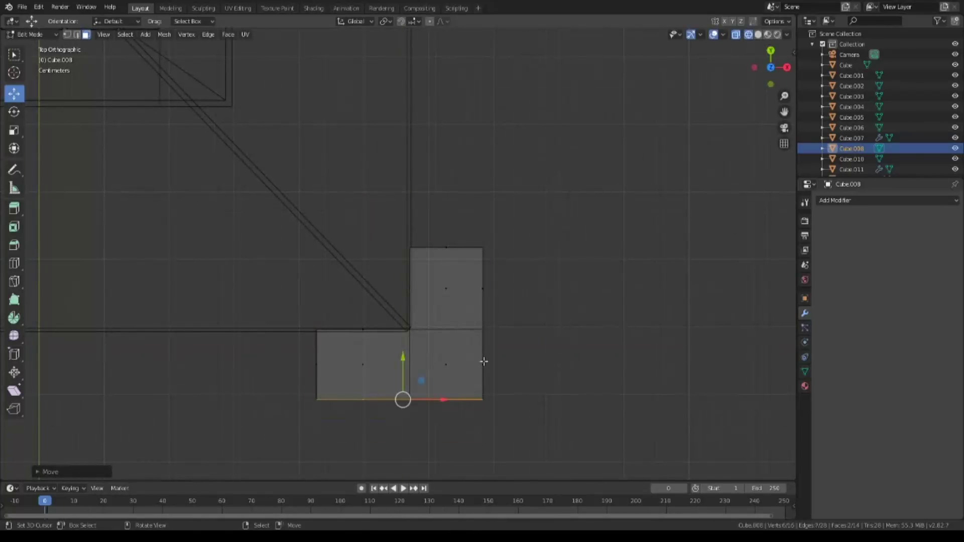
Inspect the corner block beside the tower in solid shading, then select it all in front view.
mouse_move(469, 233)
middle_down()
mouse_move(536, 366)
mouse_move(499, 388)
mouse_move(521, 416)
mouse_move(483, 447)
mouse_move(611, 334)
middle_up()
key(shift+z)
mouse_move(696, 244)
middle_down()
mouse_move(321, 230)
mouse_move(599, 317)
middle_up()
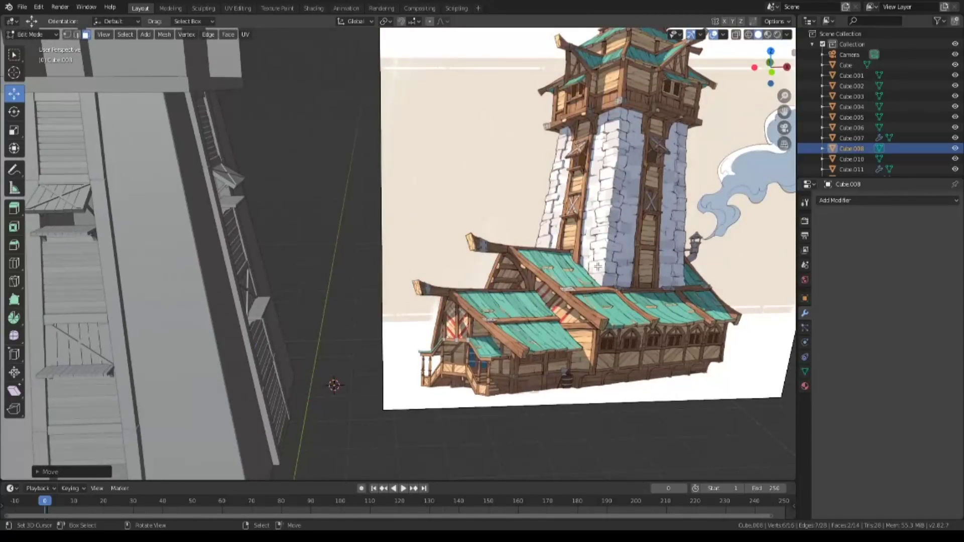
mouse_move(371, 390)
middle_down()
mouse_move(515, 221)
mouse_move(512, 413)
middle_up()
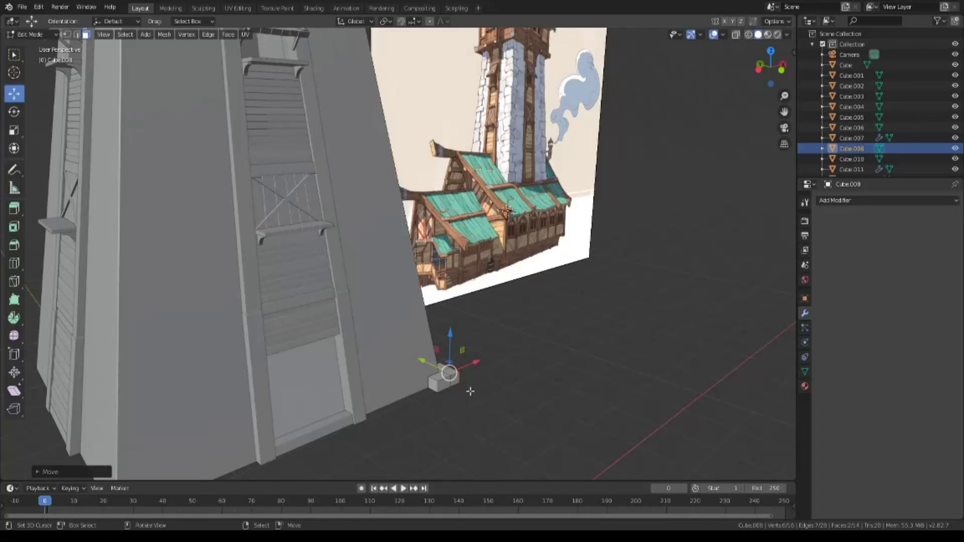
mouse_move(465, 389)
middle_down()
mouse_move(576, 388)
mouse_move(627, 82)
middle_up()
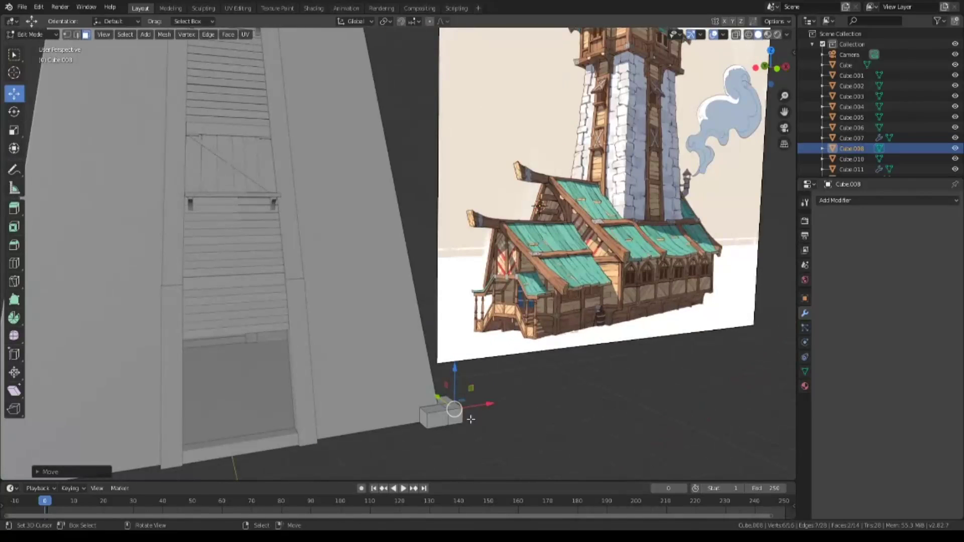
key(a)
key(KP_1)
Duplicate the corner block, raise the copy on Z onto the first, and narrow it along X.
key(shift+d)
key(Escape)
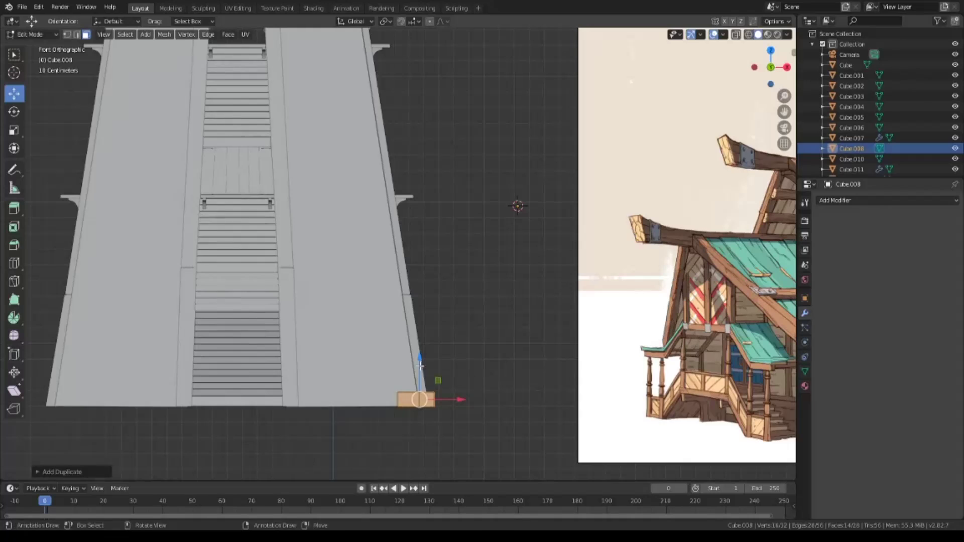
key(g)
key(z)
click(409, 394)
scroll(337, 356, up, 3)
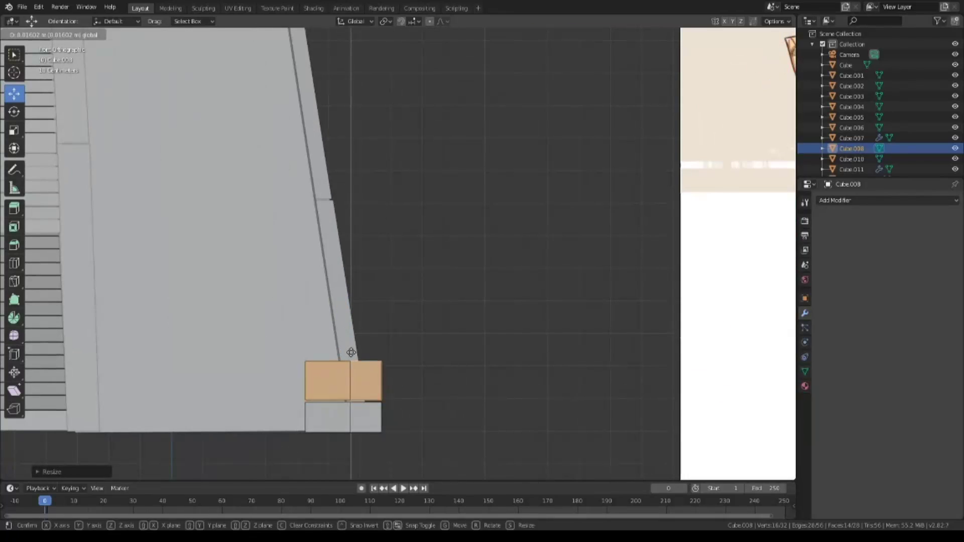
drag(351, 363, 351, 354)
key(s)
key(x)
click(397, 383)
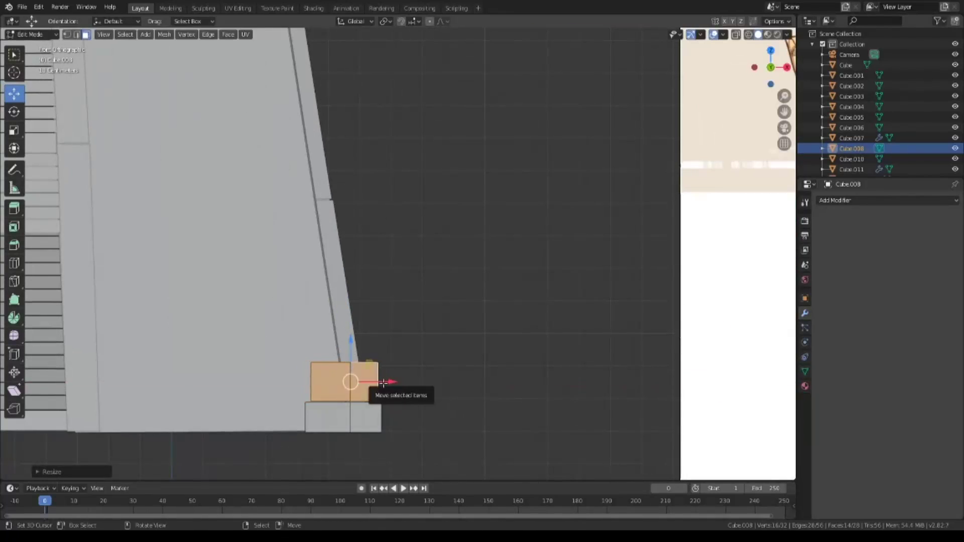
With X-ray on in top view, nudge the second tier inward along X to fit the corner.
key(KP_7)
scroll(562, 287, up, 3)
key(alt+z)
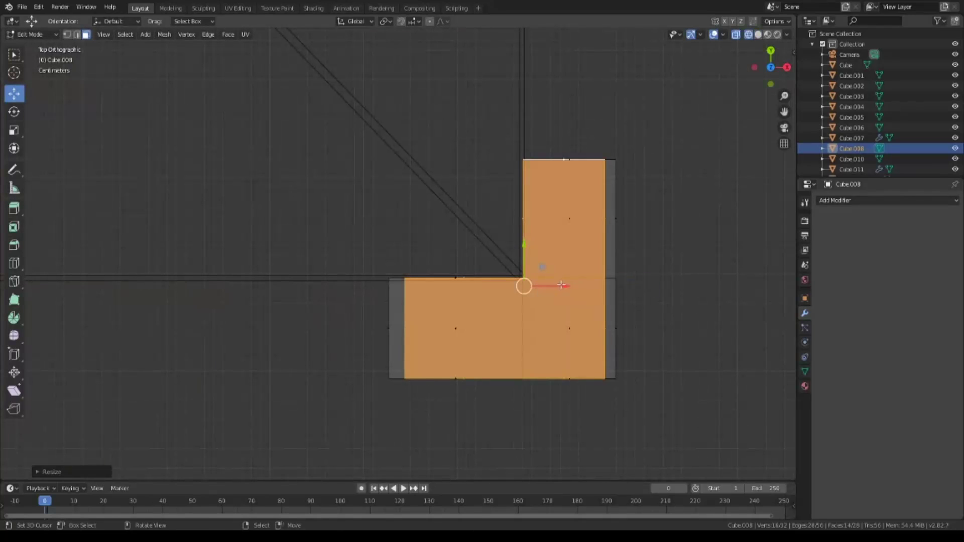
key(g)
key(x)
click(555, 293)
key(KP_1)
scroll(544, 303, down, 4)
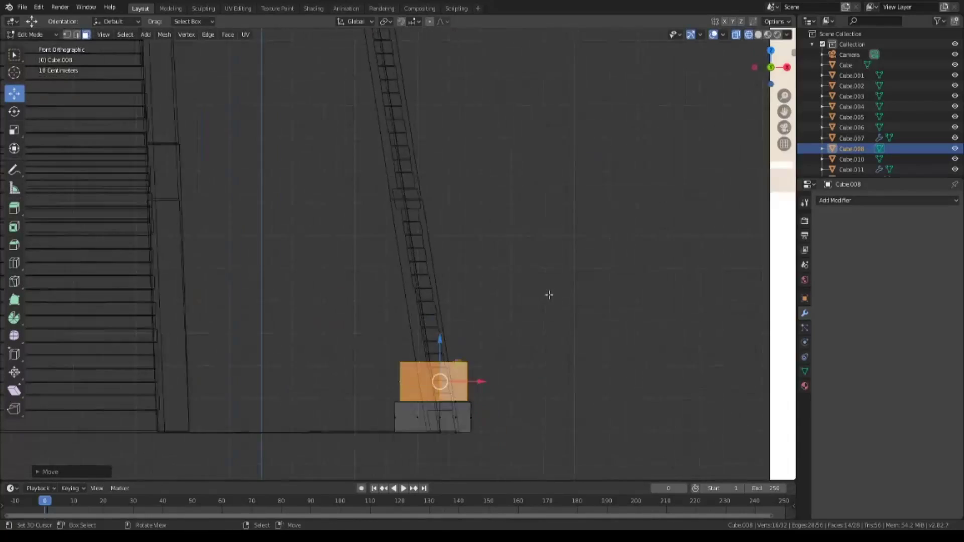
scroll(549, 295, down, 3)
scroll(343, 306, up, 5)
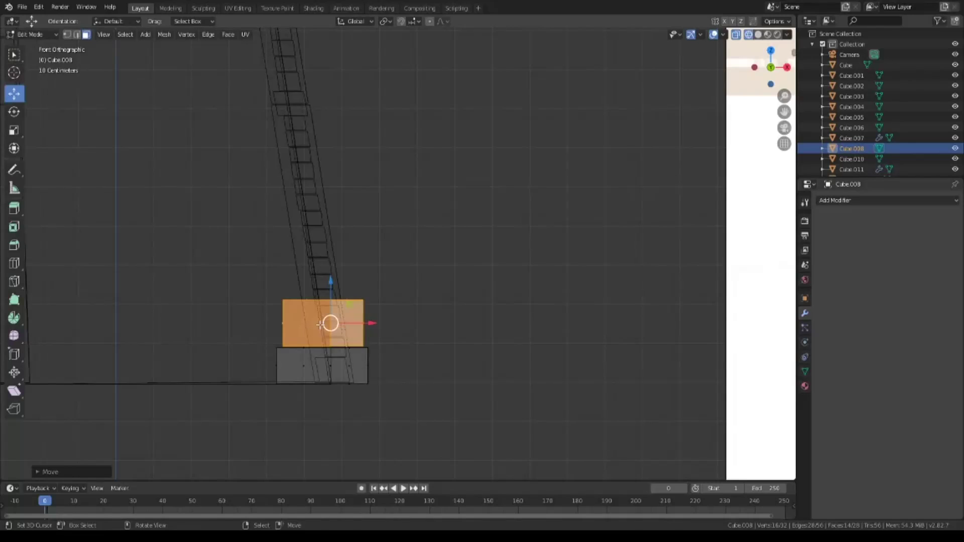
Duplicate the upper block as a third tier, stack it on top, and adjust its size and position.
key(shift+d)
key(z)
key(Return)
key(s)
key(Return)
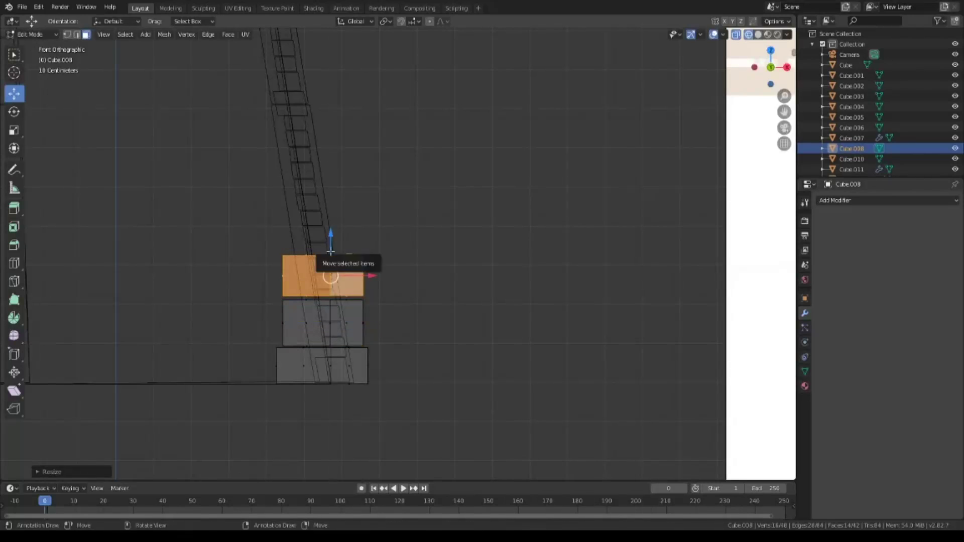
drag(331, 251, 332, 255)
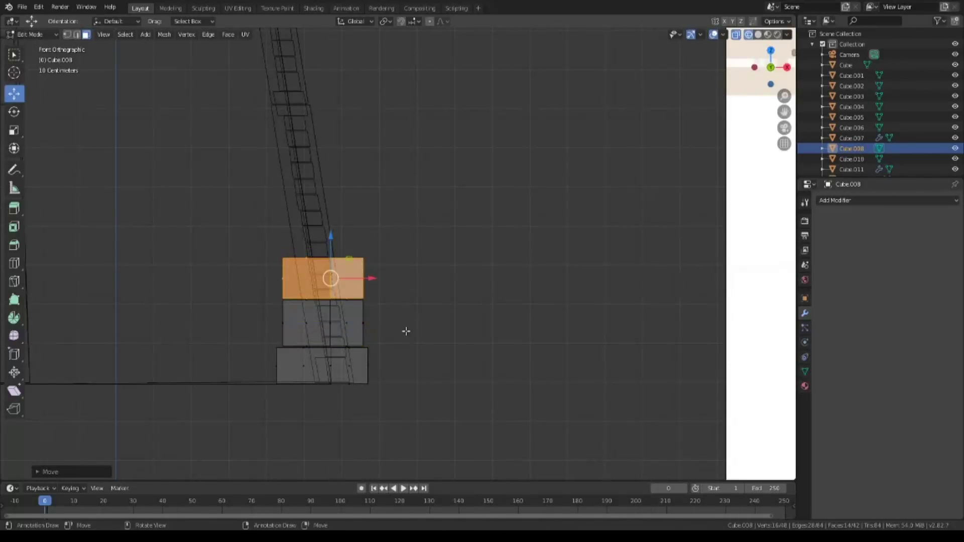
drag(375, 278, 370, 277)
Align the top tier along X in top view, then inspect the stack in perspective and front view.
middle_drag(411, 306, 418, 396)
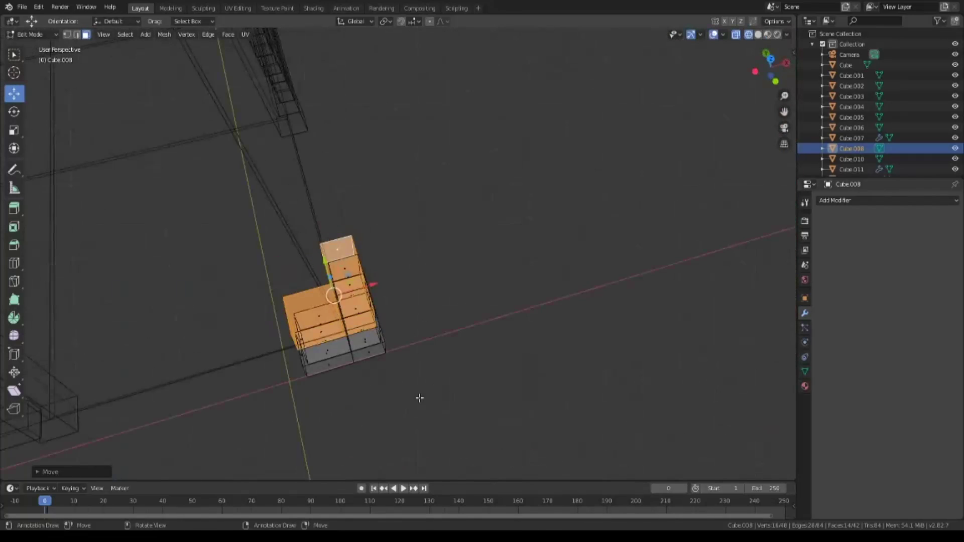
key(KP_7)
shift+middle_drag(334, 334, 447, 271)
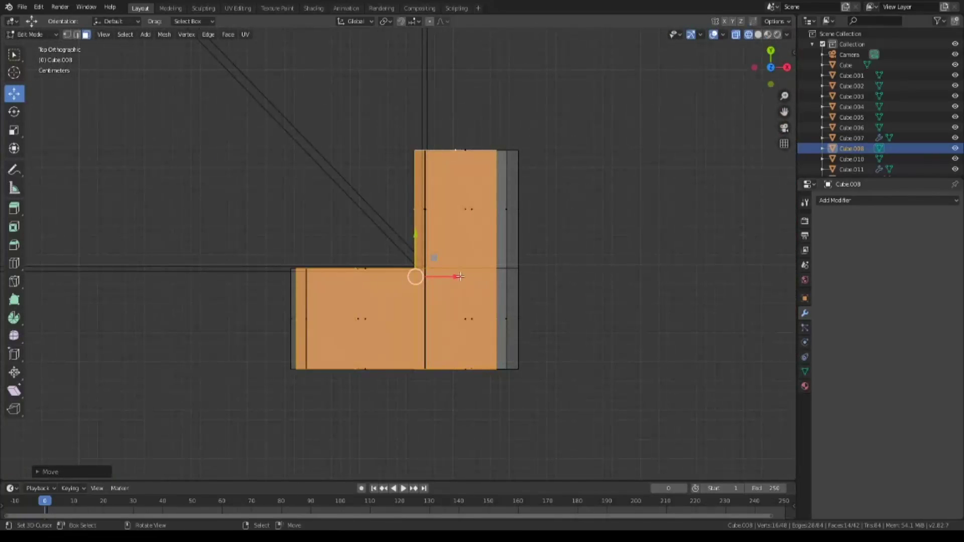
drag(456, 275, 461, 276)
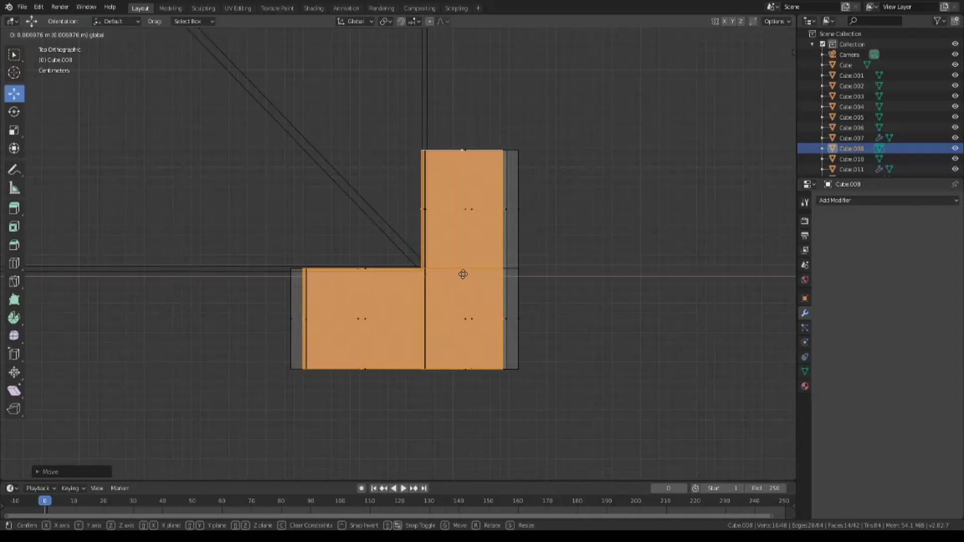
mouse_move(459, 276)
middle_down()
mouse_move(543, 338)
mouse_move(534, 355)
middle_up()
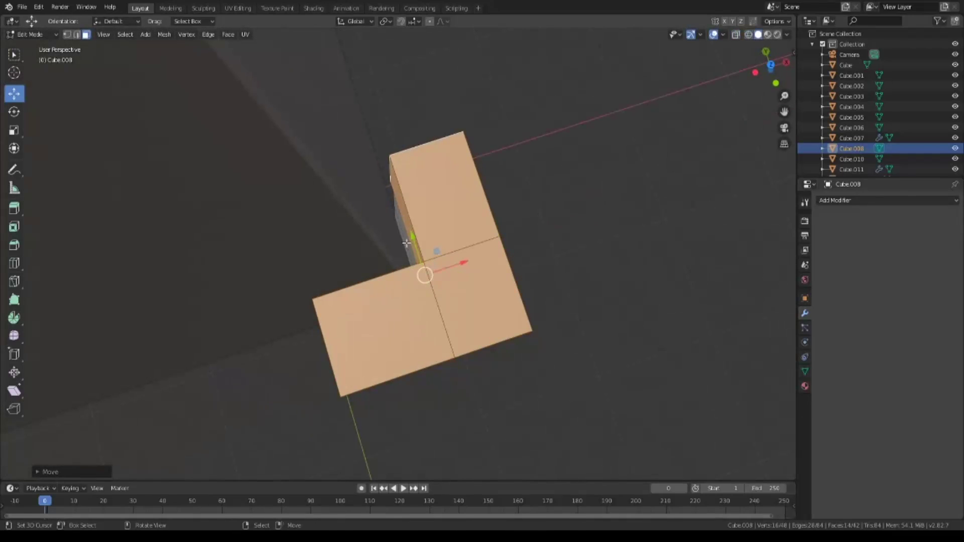
key(ctrl+l)
key(ctrl+z)
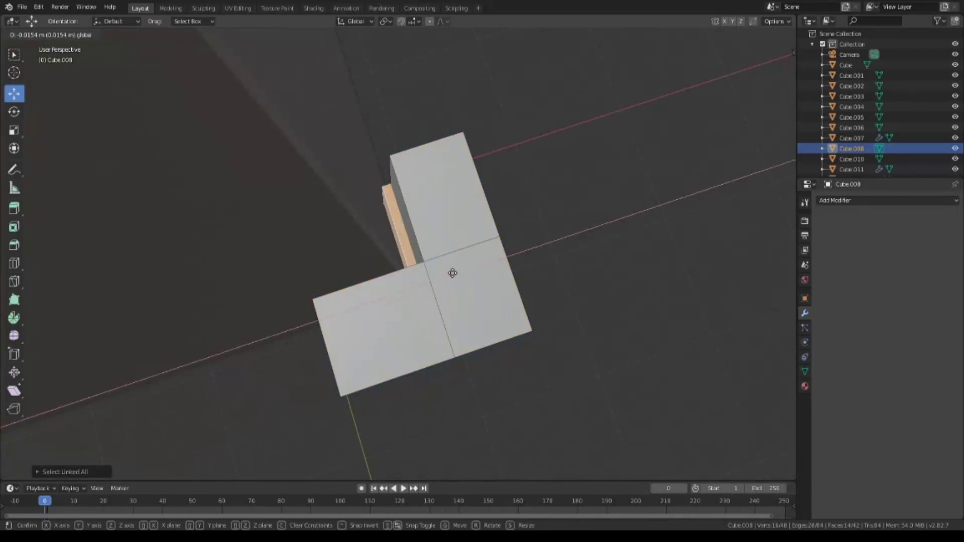
key(KP_1)
In wireframe shading, rotate the lower block's selected face and move it into a new position.
key(z)
click(442, 349)
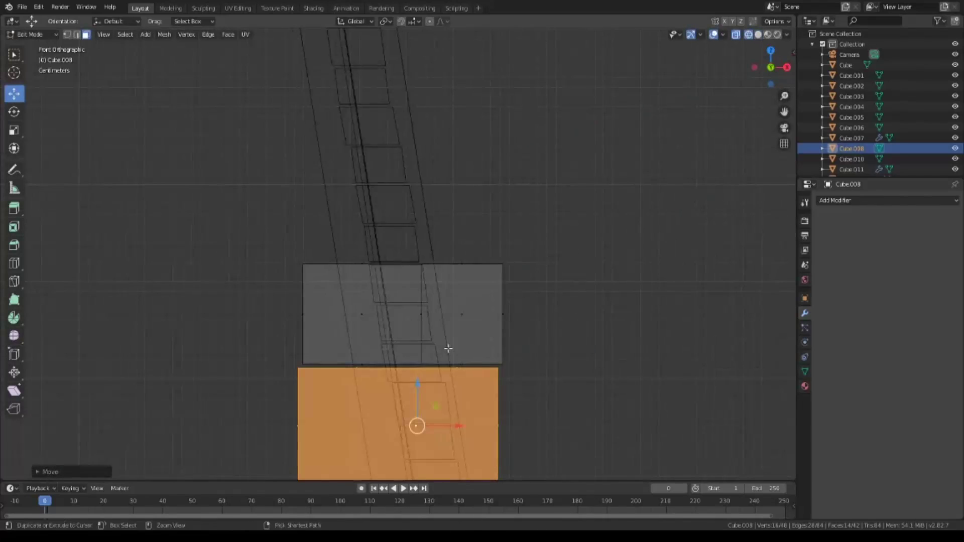
scroll(478, 352, down, 3)
scroll(478, 351, down, 2)
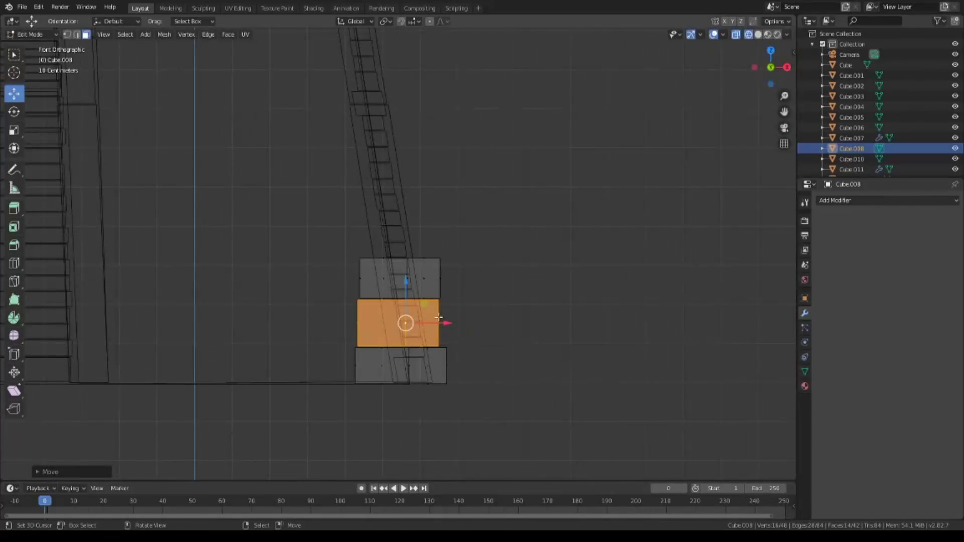
scroll(457, 357, up, 3)
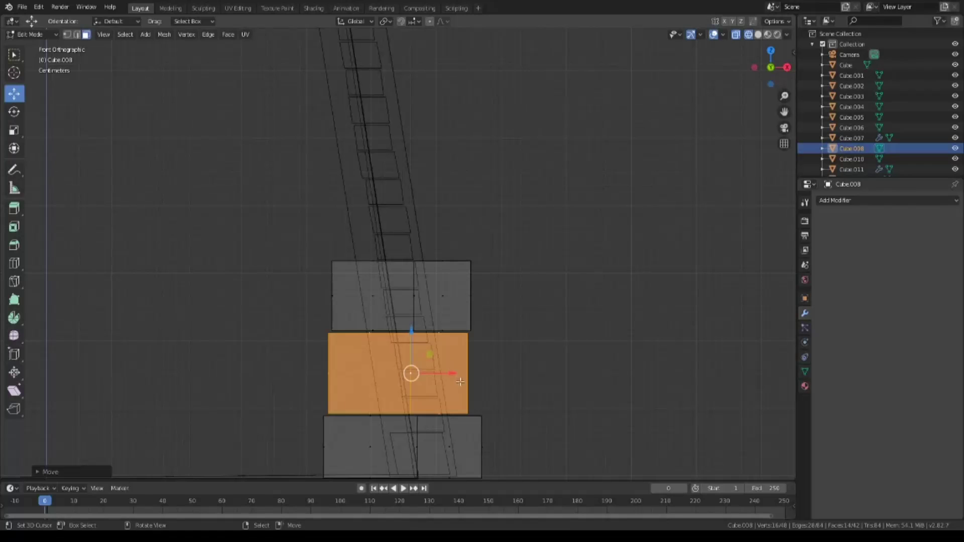
key(r)
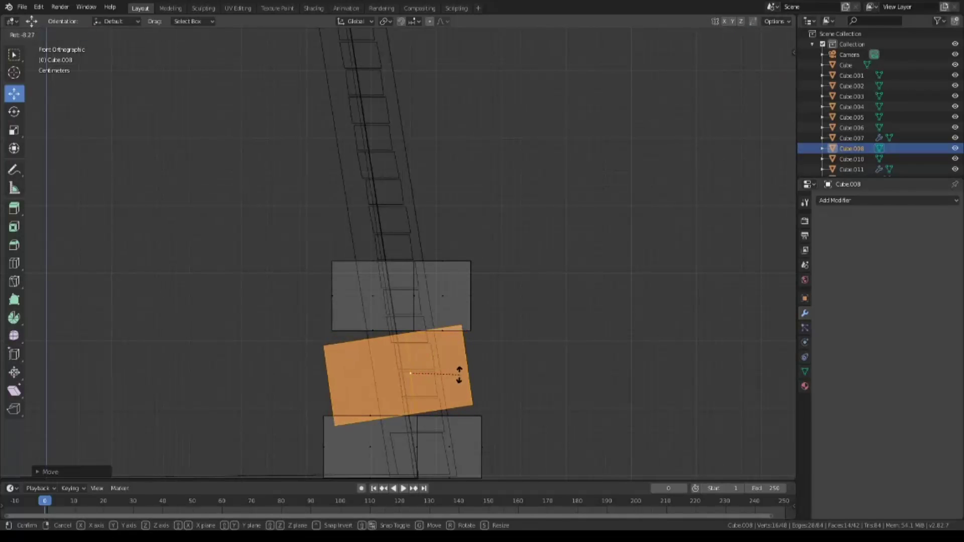
click(459, 374)
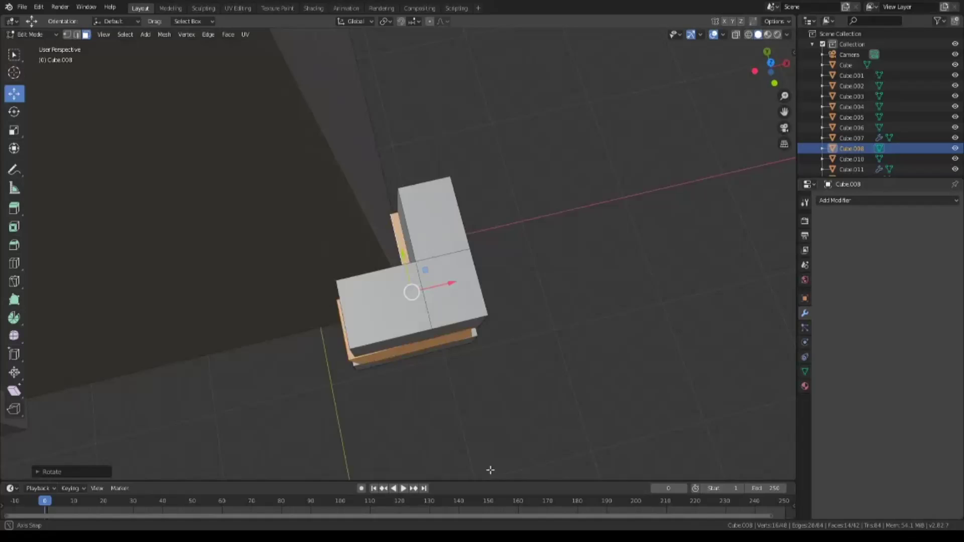
middle_drag(490, 470, 538, 441)
key(g)
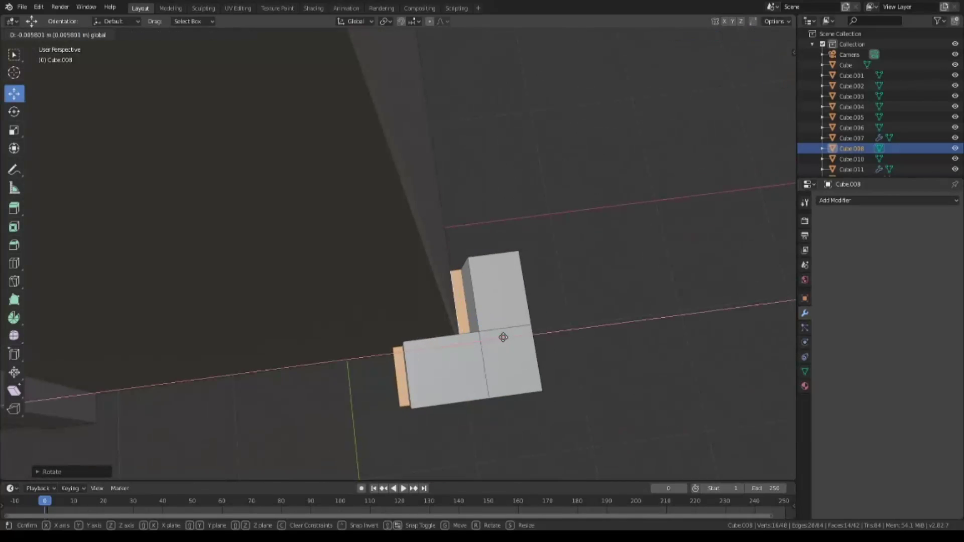
click(501, 338)
middle_drag(500, 338, 380, 355)
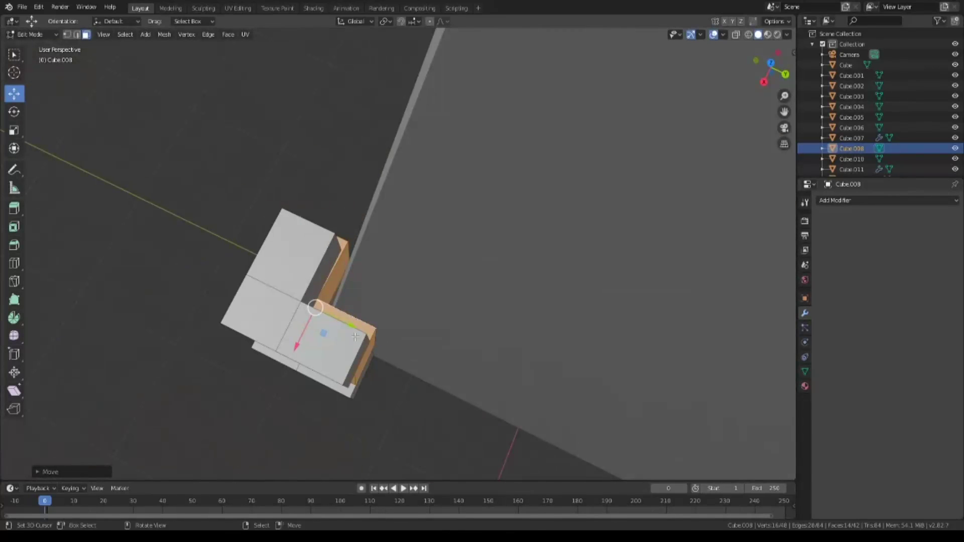
drag(352, 326, 358, 322)
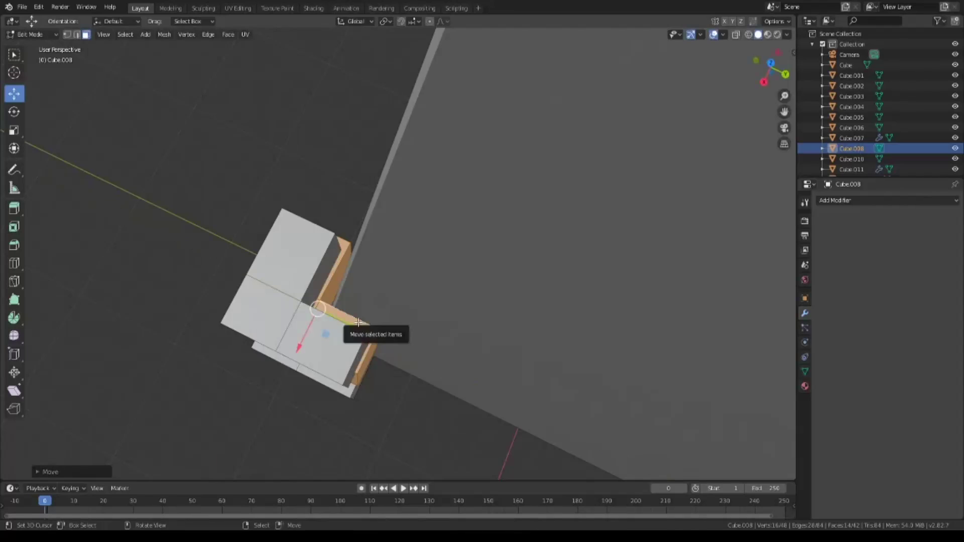
In right side view, rotate and move the lower block squarely beneath the upper block.
key(KP_3)
key(r)
click(357, 426)
key(g)
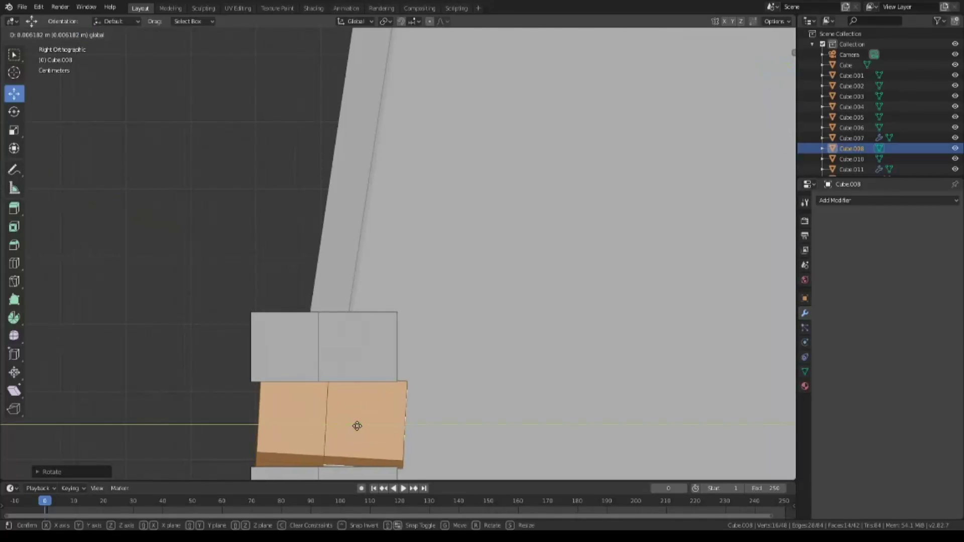
click(357, 426)
mouse_move(358, 428)
middle_down()
mouse_move(405, 416)
mouse_move(397, 365)
mouse_move(461, 360)
middle_up()
right_click(461, 361)
Delete the old stacked block object and add a new cube in front view.
key(Tab)
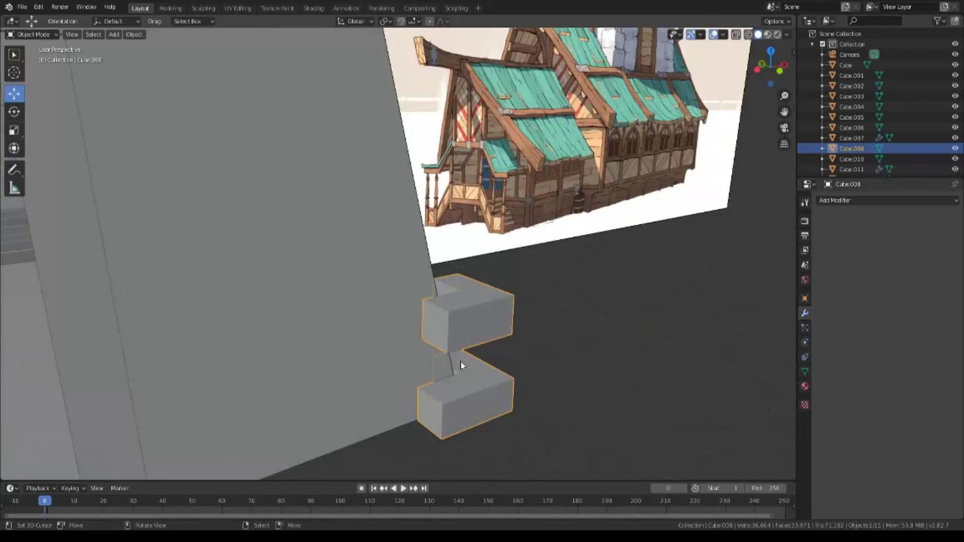
key(x)
click(462, 352)
middle_drag(548, 384, 498, 388)
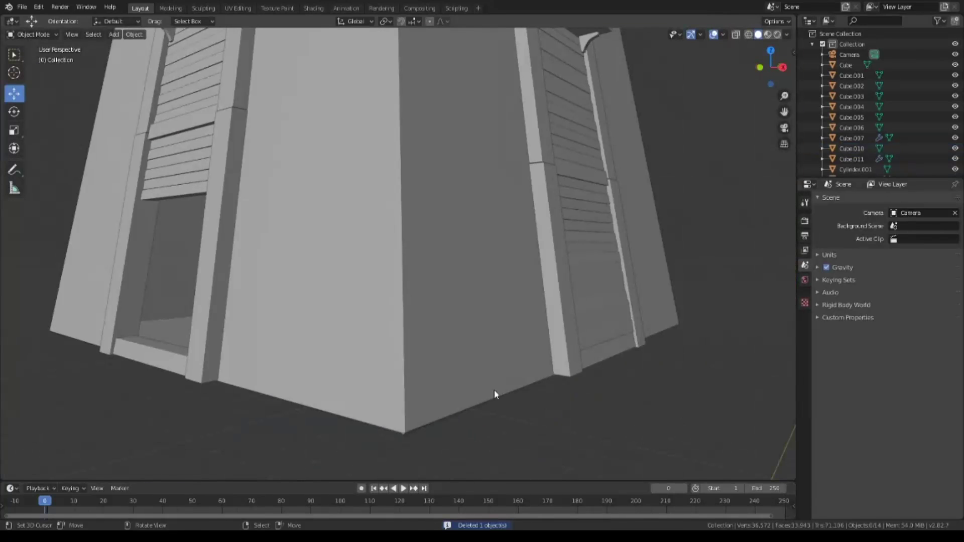
key(KP_1)
key(shift+a)
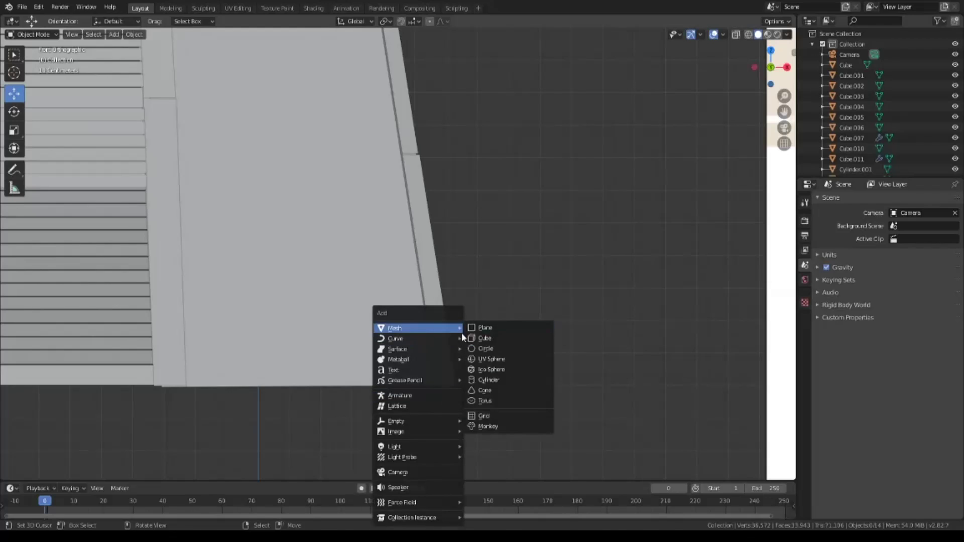
click(485, 338)
Shrink the new cube and move it up beside the tower wall's edge.
key(Tab)
key(s)
click(450, 409)
drag(441, 416, 442, 371)
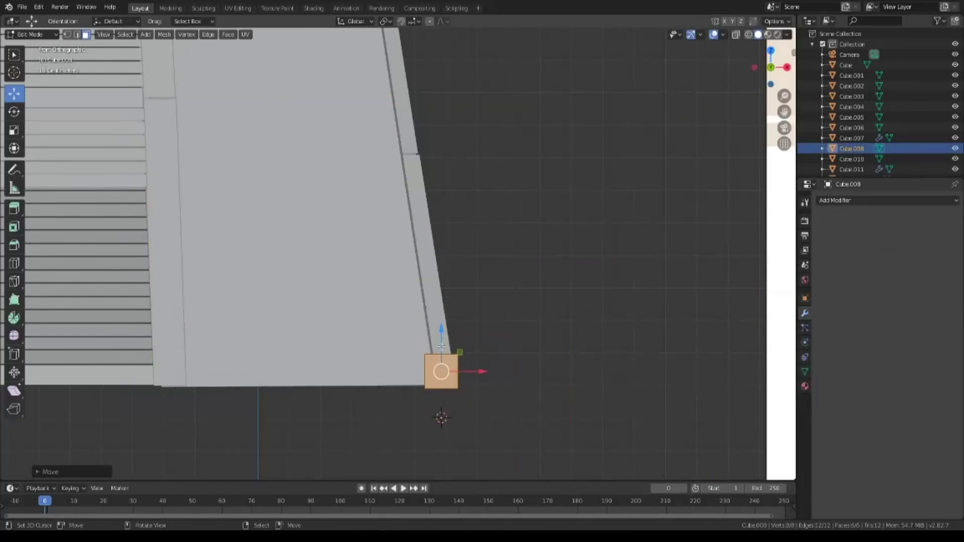
key(g)
key(x)
click(415, 347)
key(g)
key(z)
From the right side view, slide the cube along Y flush against the wall.
key(KP_3)
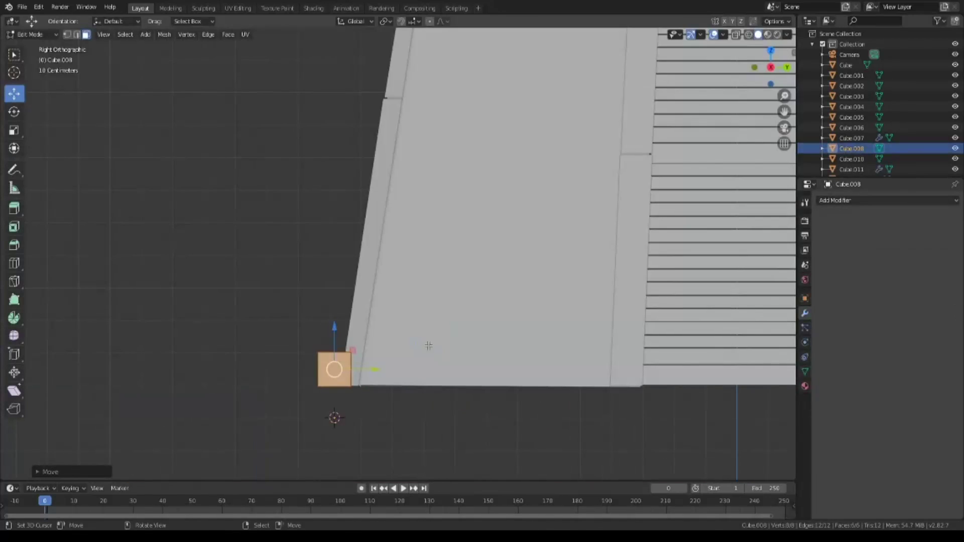
scroll(429, 345, up, 3)
scroll(402, 351, up, 1)
key(g)
key(y)
click(319, 298)
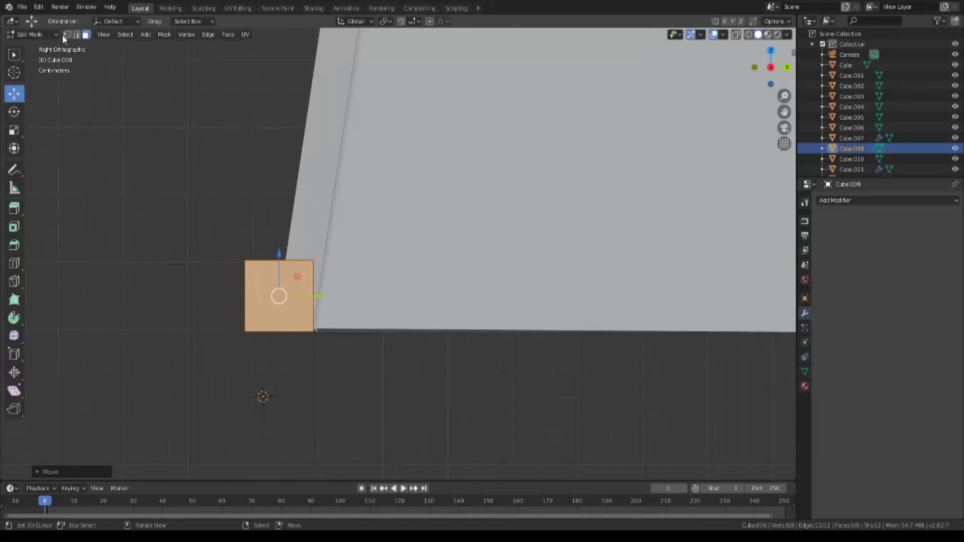
Slant the cube's top edge along Y to follow the sloping wall.
click(76, 35)
key(z)
click(226, 272)
click(316, 261)
key(g)
key(y)
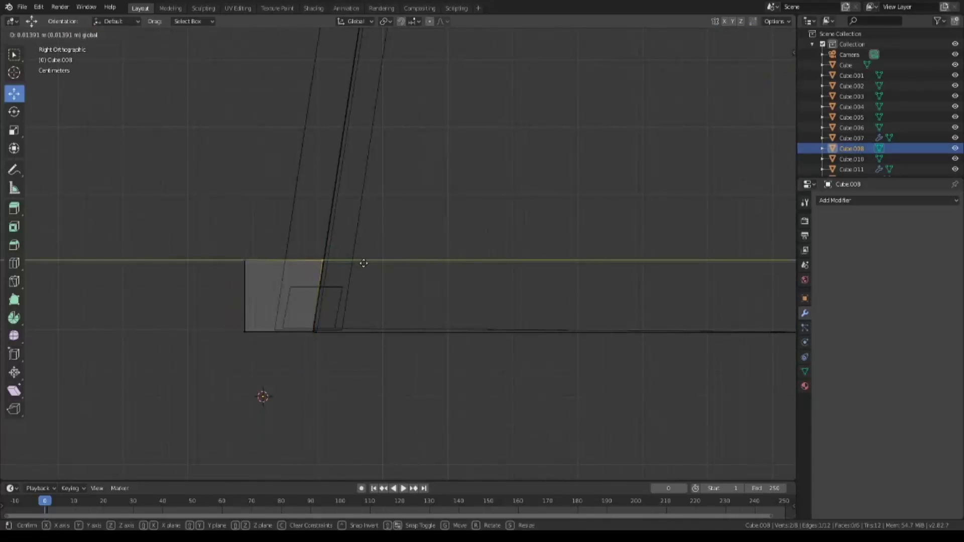
click(364, 264)
From top view, shift the whole cube along X to line up with the wall corner.
key(KP_7)
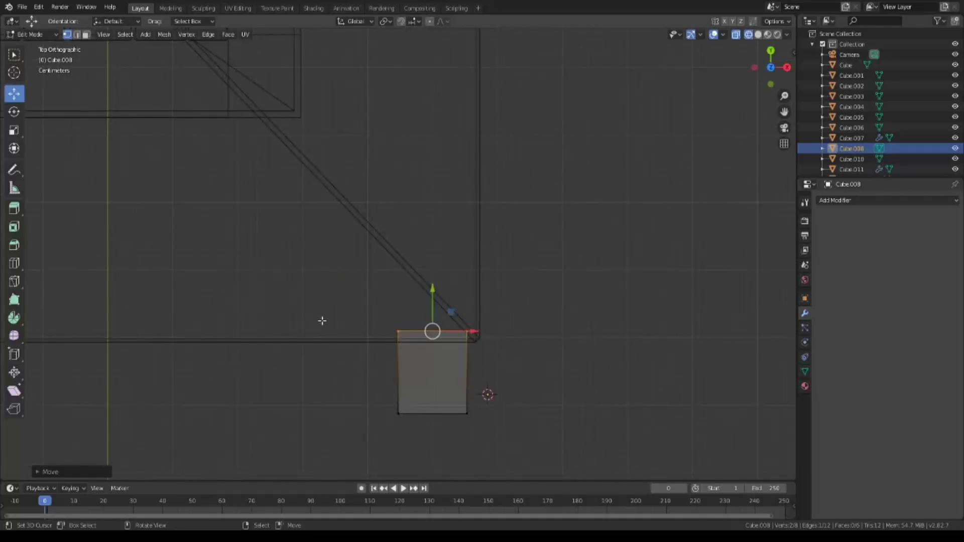
key(a)
key(g)
key(x)
click(489, 385)
mouse_move(488, 386)
middle_down()
mouse_move(555, 414)
mouse_move(317, 291)
middle_up()
click(362, 276)
Extrude the cube's right face outward.
click(397, 352)
key(e)
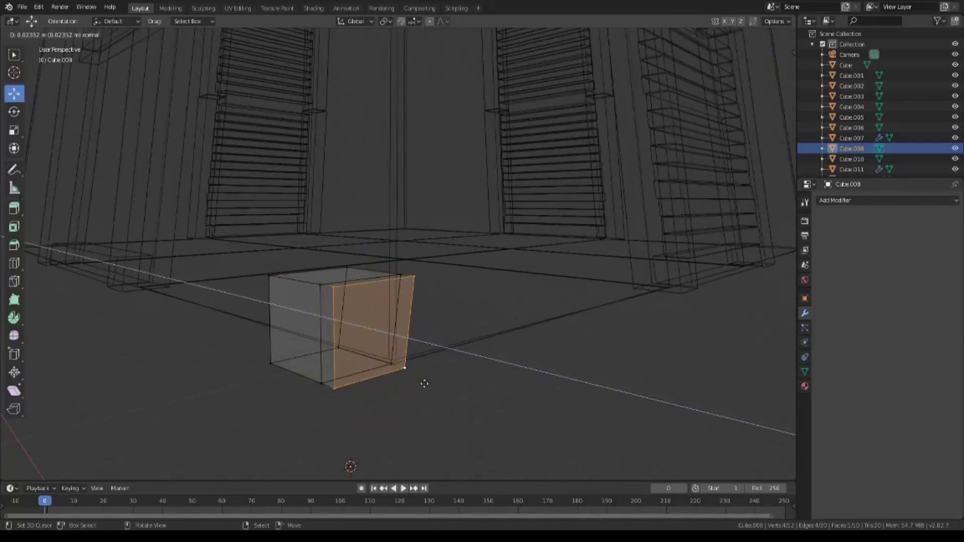
click(445, 413)
key(KP_1)
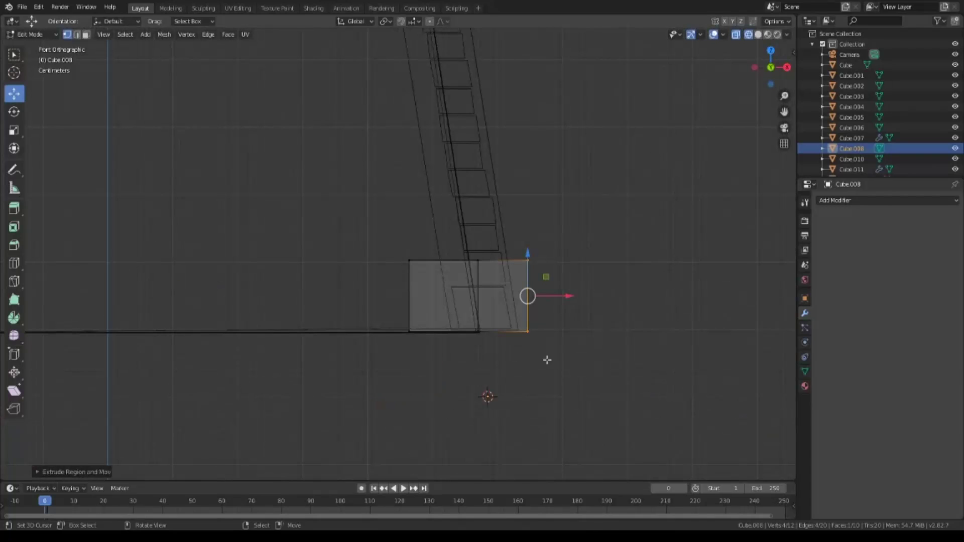
middle_drag(547, 364, 216, 317)
Extrude the front face outward to complete the L-shape.
shift+click(207, 317)
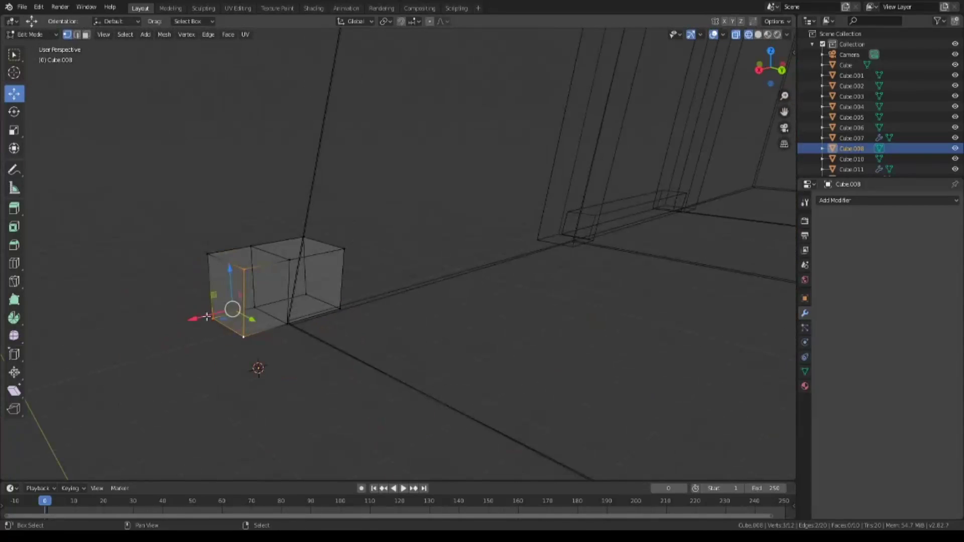
shift+click(299, 265)
key(e)
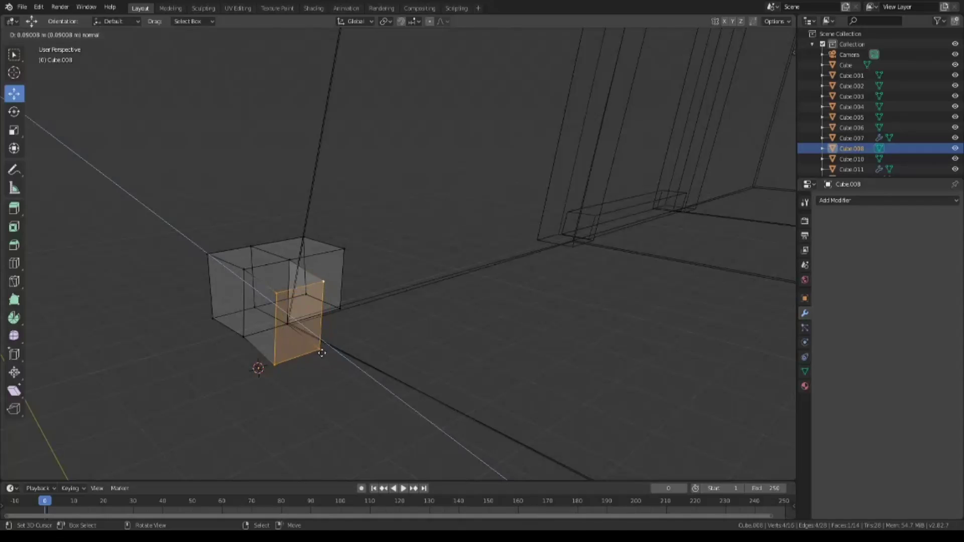
click(322, 353)
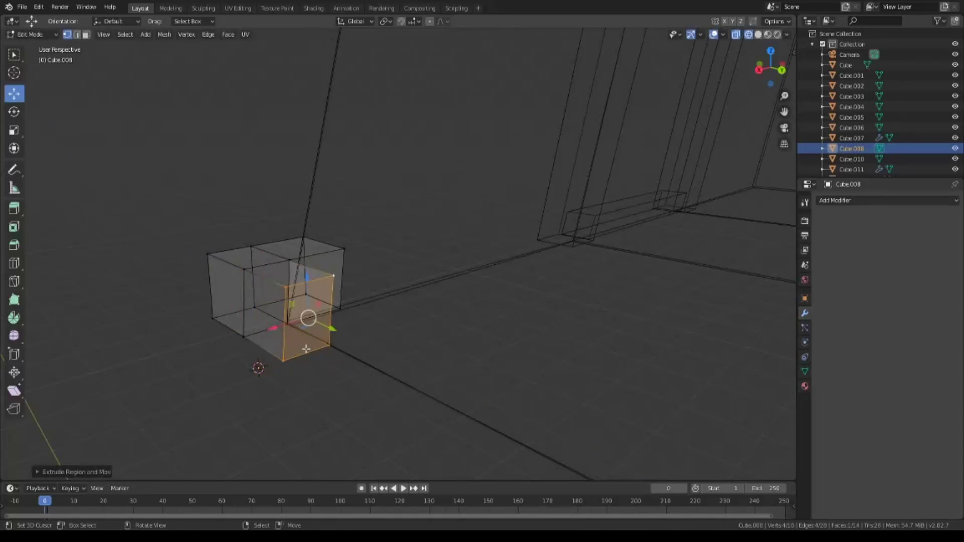
key(ctrl+KP_1)
key(alt+a)
Adjust an edge to match the wall's slope and return to solid shading.
middle_drag(320, 275, 335, 321)
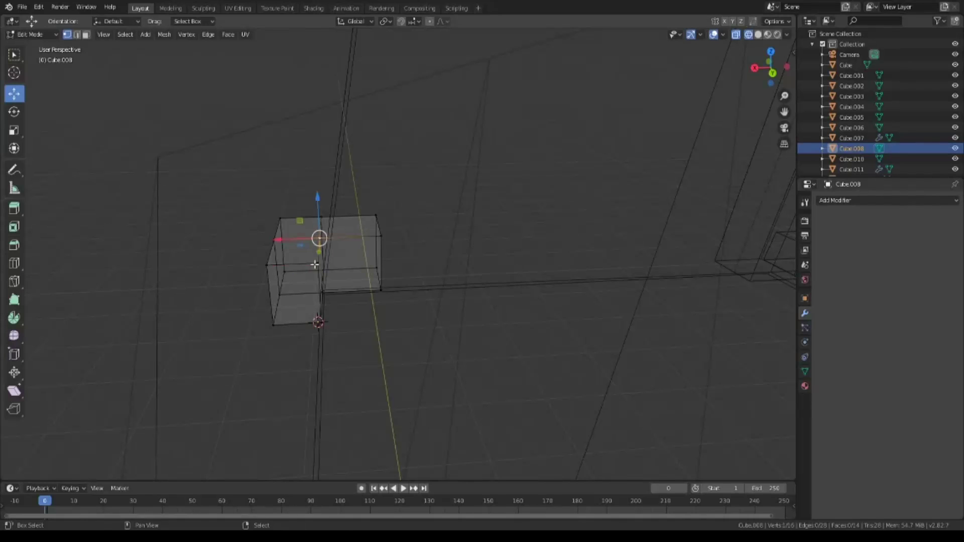
shift+click(297, 285)
key(ctrl+KP_1)
drag(318, 261, 321, 261)
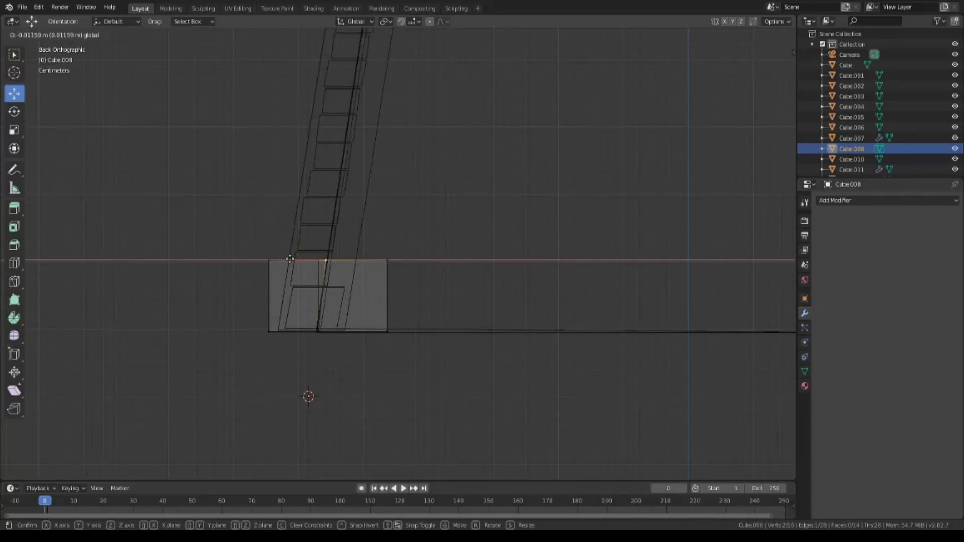
mouse_move(321, 261)
middle_down()
mouse_move(425, 408)
mouse_move(400, 400)
middle_up()
key(shift+z)
Move the whole L-shaped block snugly against the wall.
key(a)
key(g)
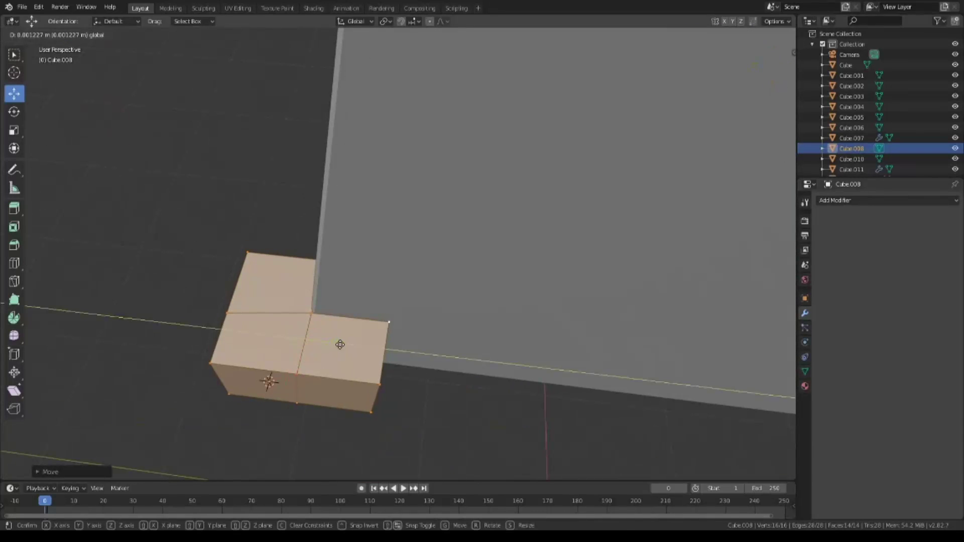
click(289, 375)
key(g)
click(289, 377)
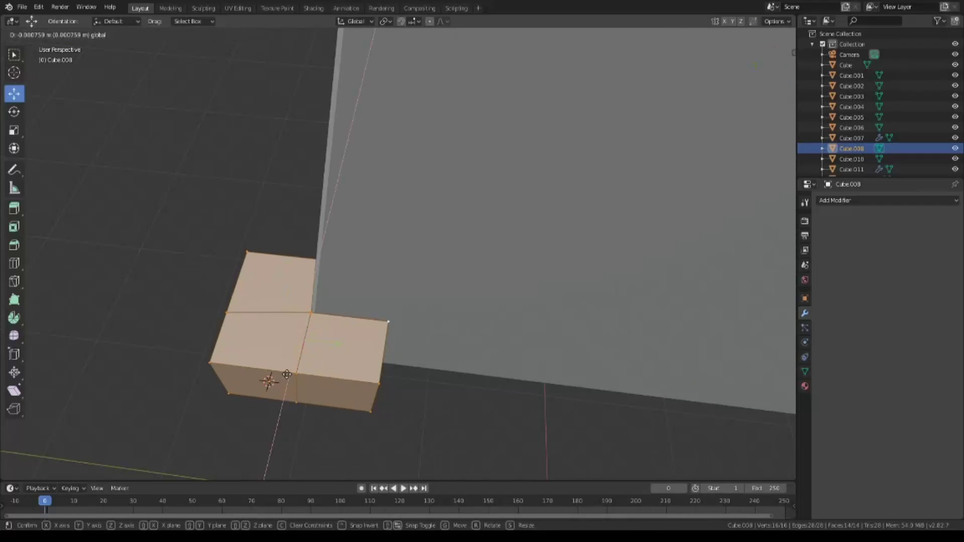
mouse_move(289, 378)
middle_down()
mouse_move(373, 279)
mouse_move(450, 332)
middle_up()
Duplicate the block's faces, stack the copy on top and scale its height.
key(KP_1)
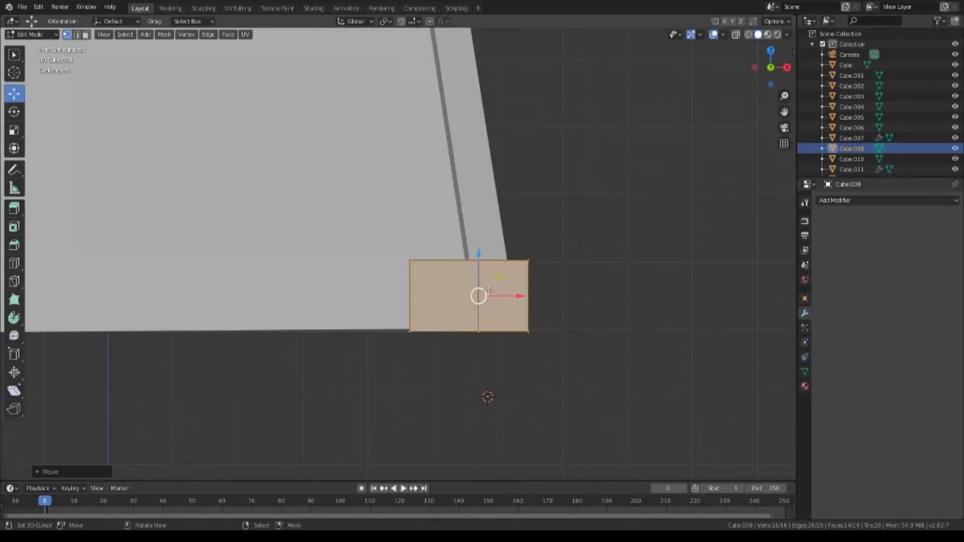
key(shift+d)
key(z)
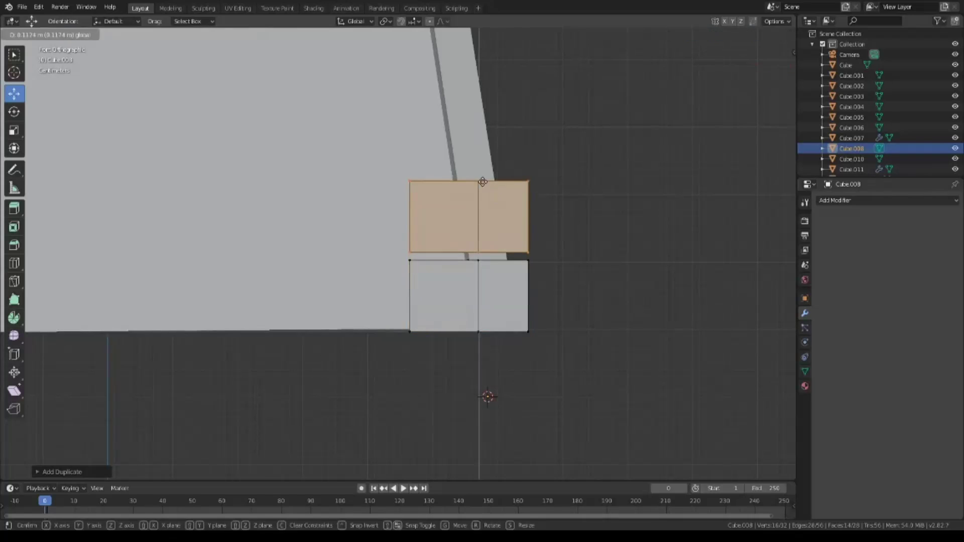
click(481, 180)
key(s)
key(z)
click(477, 180)
mouse_move(562, 246)
middle_down()
mouse_move(553, 352)
mouse_move(283, 317)
mouse_move(362, 330)
middle_up()
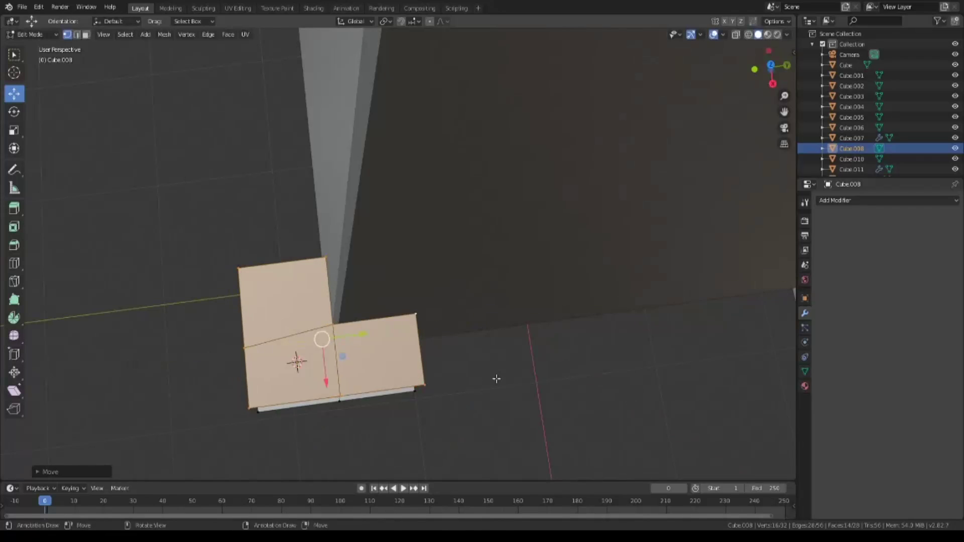
mouse_move(495, 379)
middle_down()
mouse_move(606, 333)
mouse_move(607, 276)
mouse_move(652, 291)
middle_up()
scroll(653, 291, down, 3)
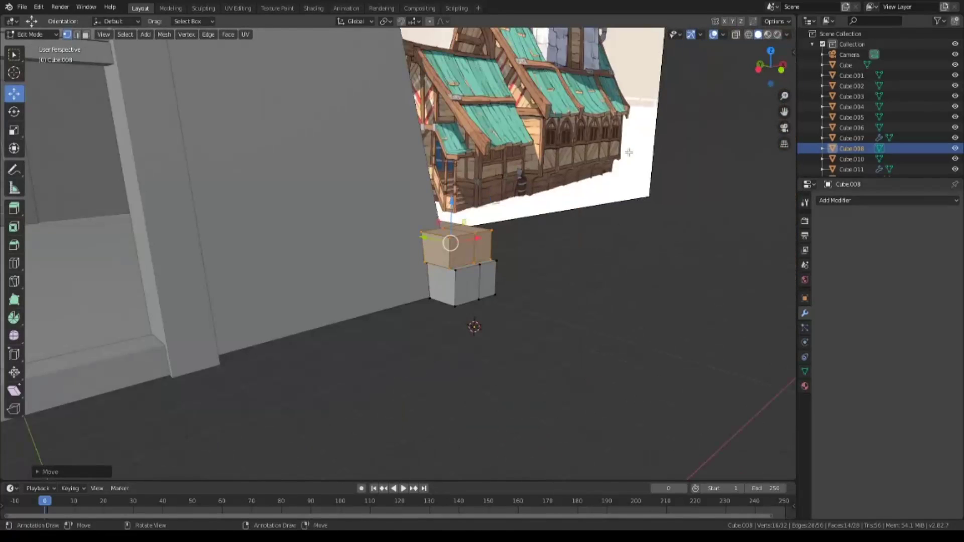
Duplicate the top block again and place the copy atop the stack.
key(KP_1)
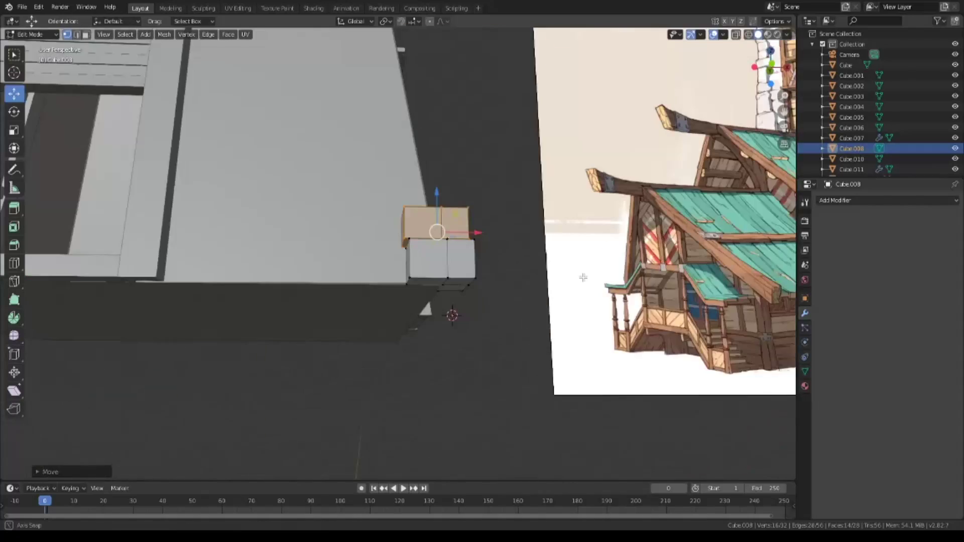
scroll(578, 275, up, 5)
key(g)
right_click(524, 168)
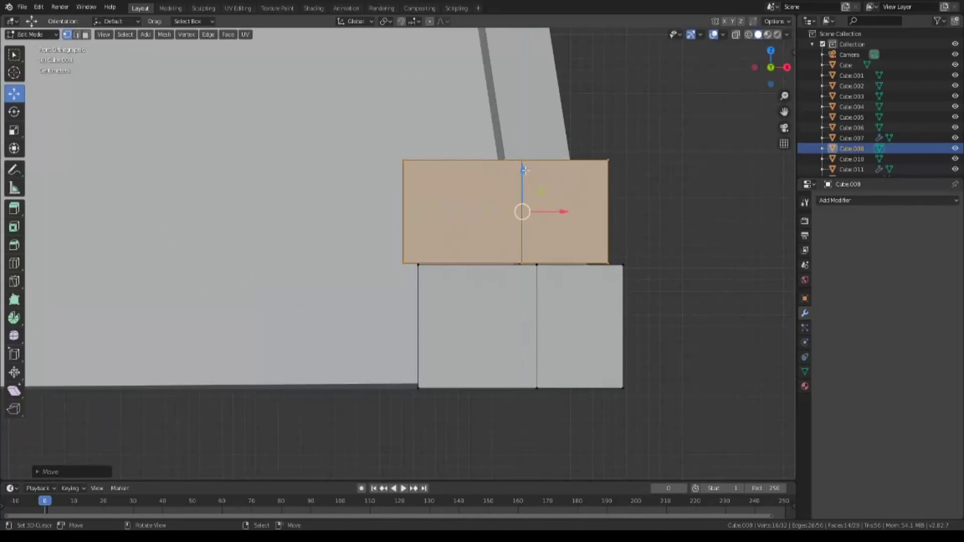
key(shift+d)
right_click(521, 166)
shift+scroll(681, 243, up, 2)
shift+scroll(528, 323, up, 4)
key(g)
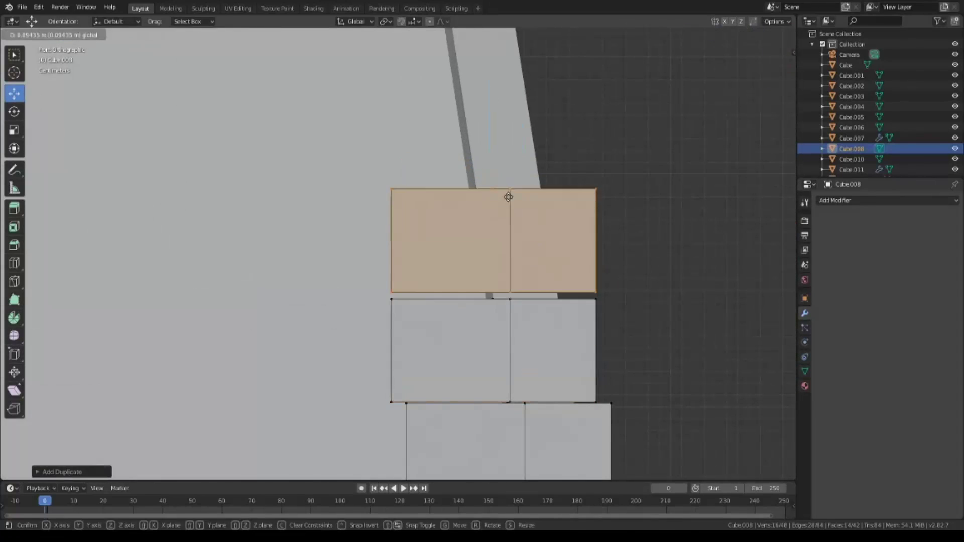
click(507, 196)
key(s)
click(528, 208)
key(g)
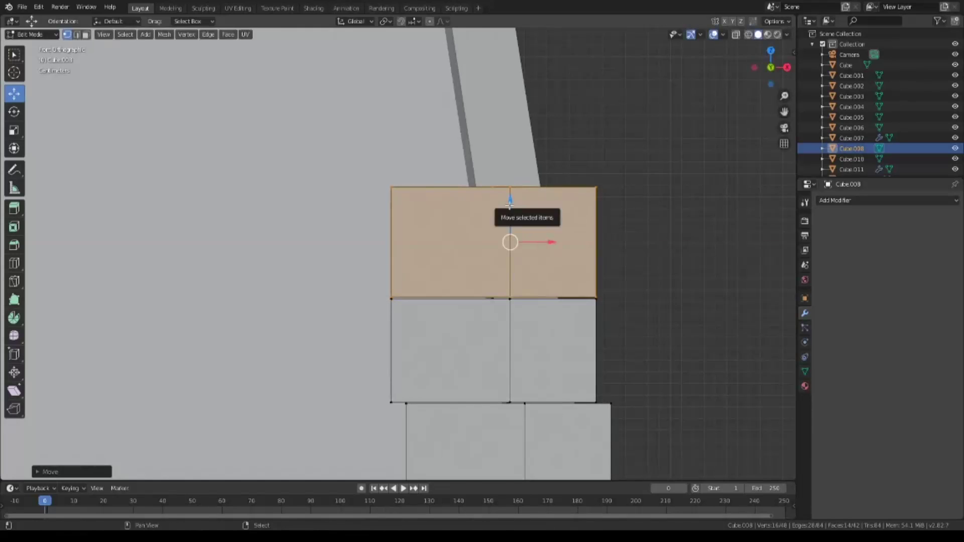
In see-through front view, move the top block along Y toward the wall.
key(KP_7)
mouse_move(522, 252)
middle_down()
mouse_move(678, 404)
mouse_move(600, 216)
mouse_move(546, 199)
middle_up()
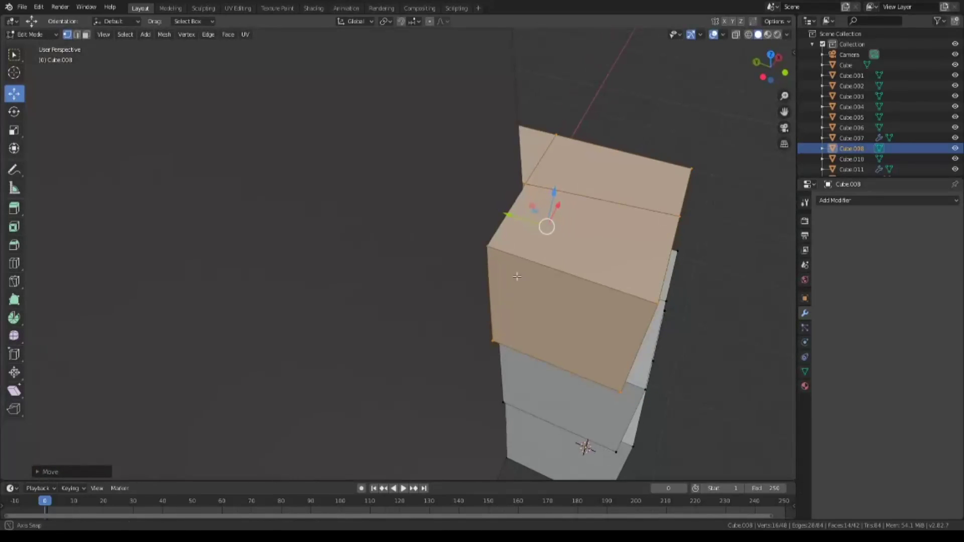
key(KP_1)
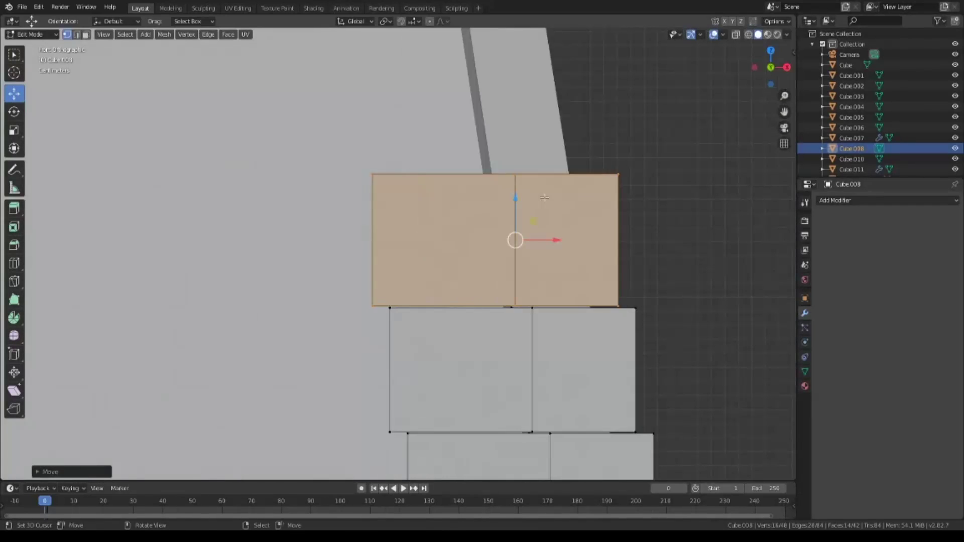
key(alt+z)
key(alt+z)
middle_drag(479, 210, 498, 222)
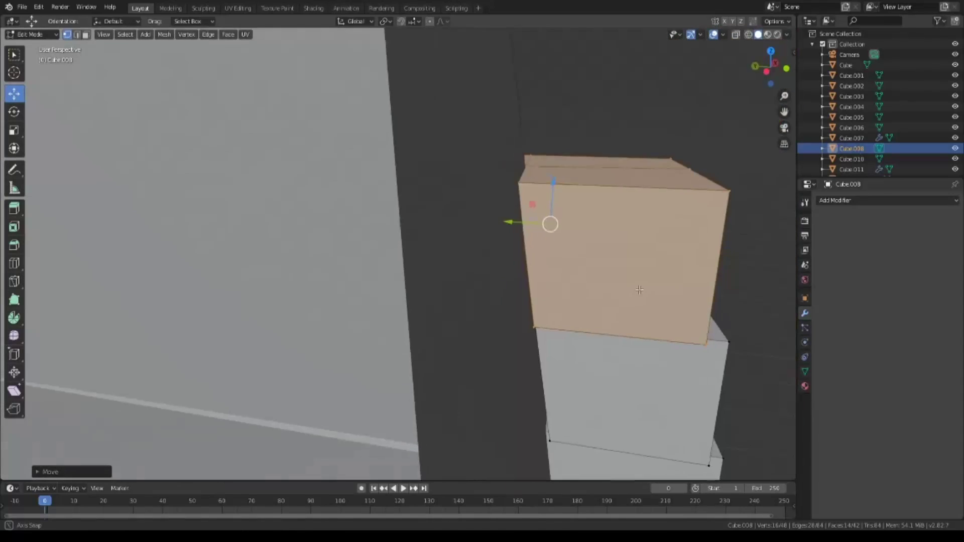
key(g)
key(y)
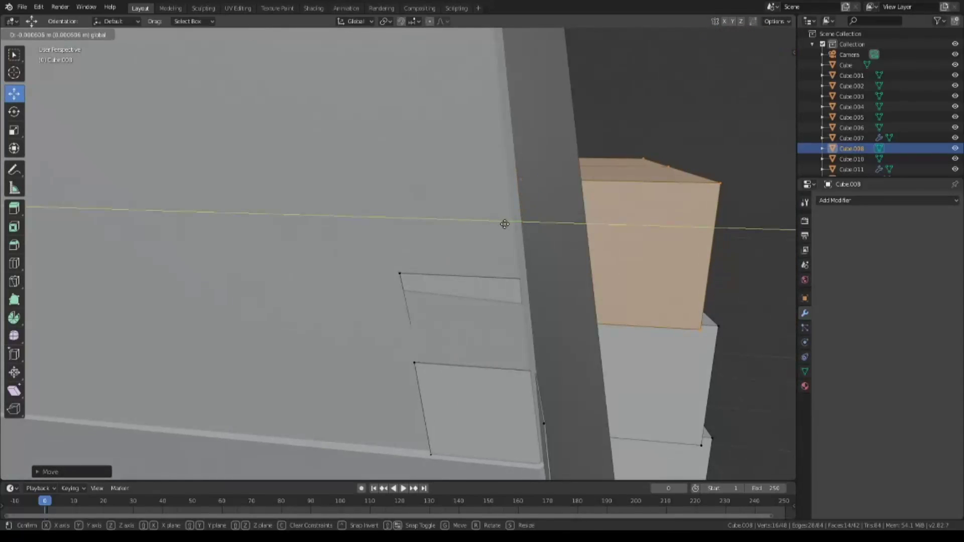
click(508, 225)
Select the linked block with Ctrl+L and slide it along Y and X.
mouse_move(606, 408)
middle_down()
mouse_move(547, 381)
mouse_move(409, 247)
mouse_move(526, 358)
middle_up()
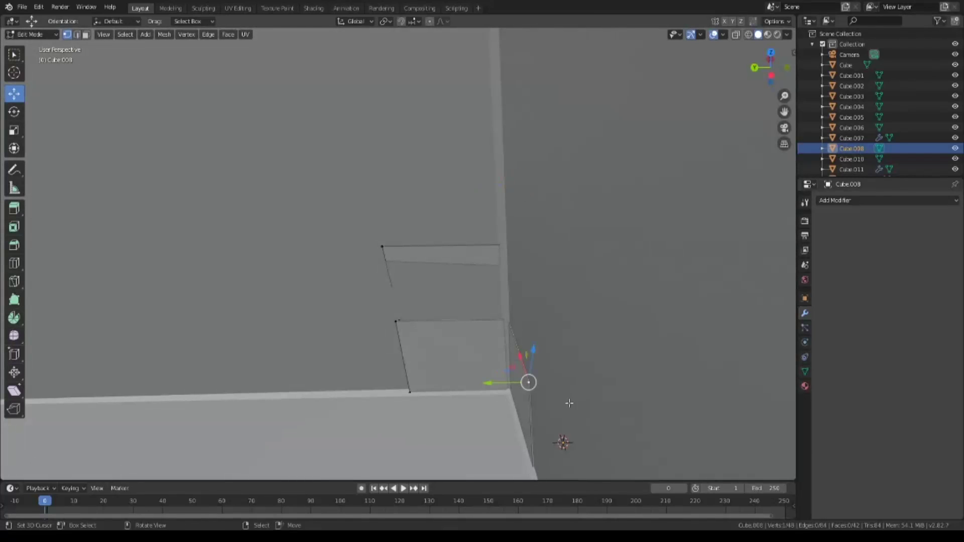
key(z)
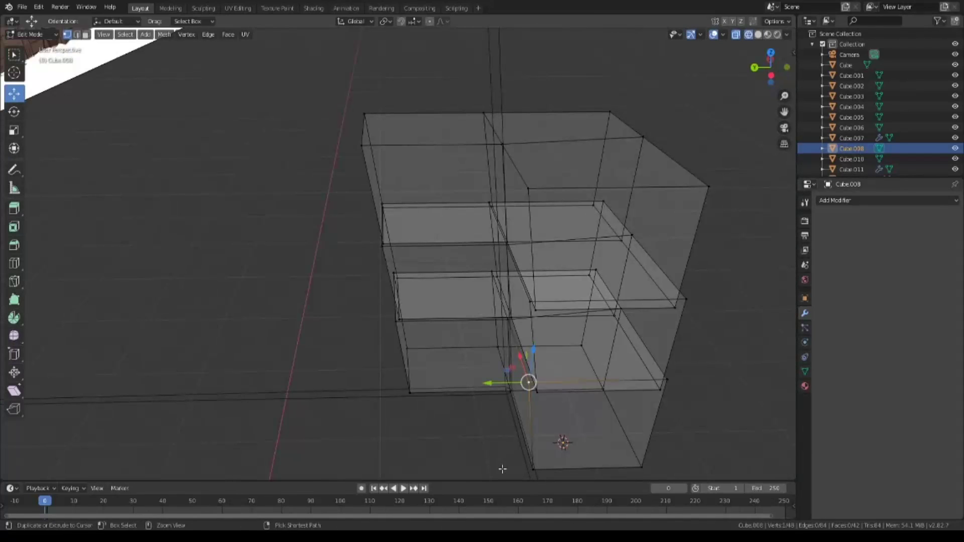
key(ctrl+l)
click(574, 457)
drag(482, 353, 488, 353)
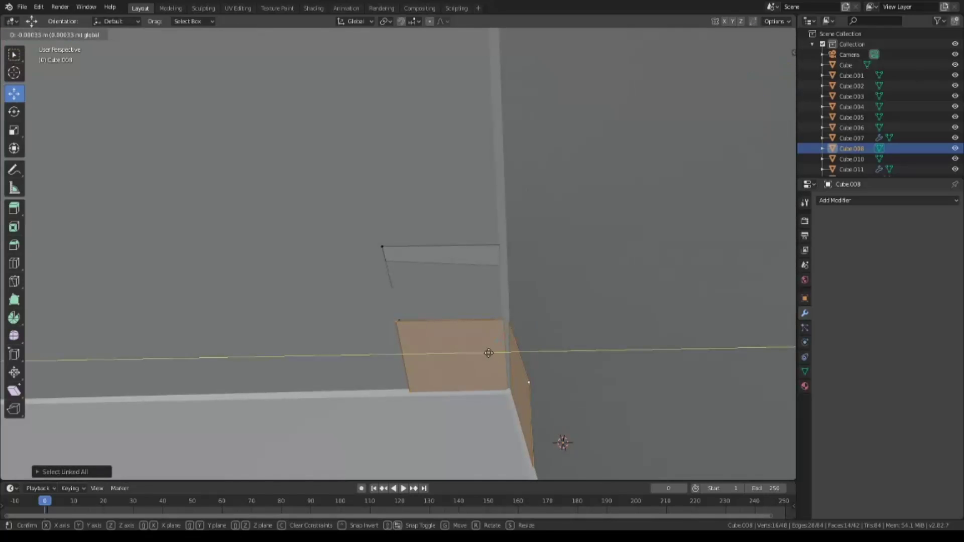
click(498, 353)
middle_drag(498, 353, 564, 256)
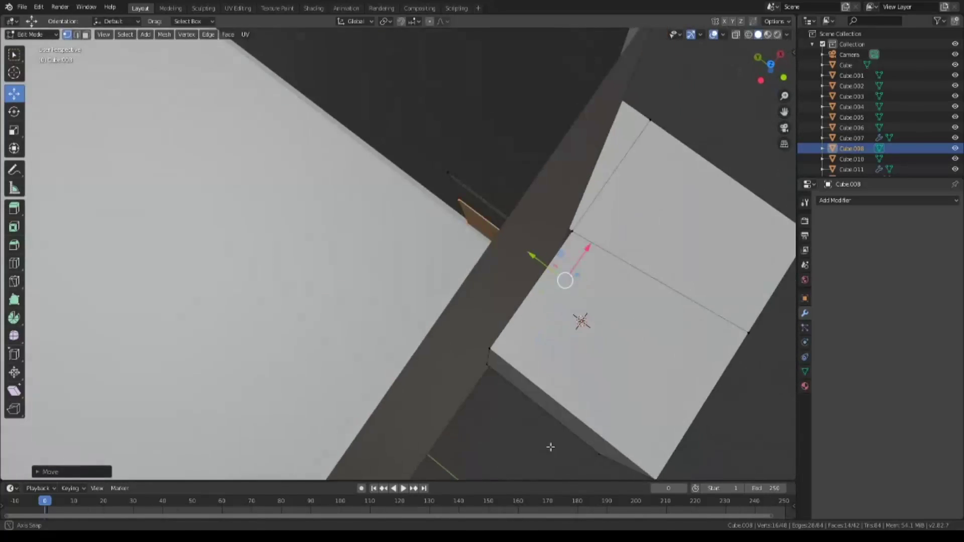
key(g)
key(x)
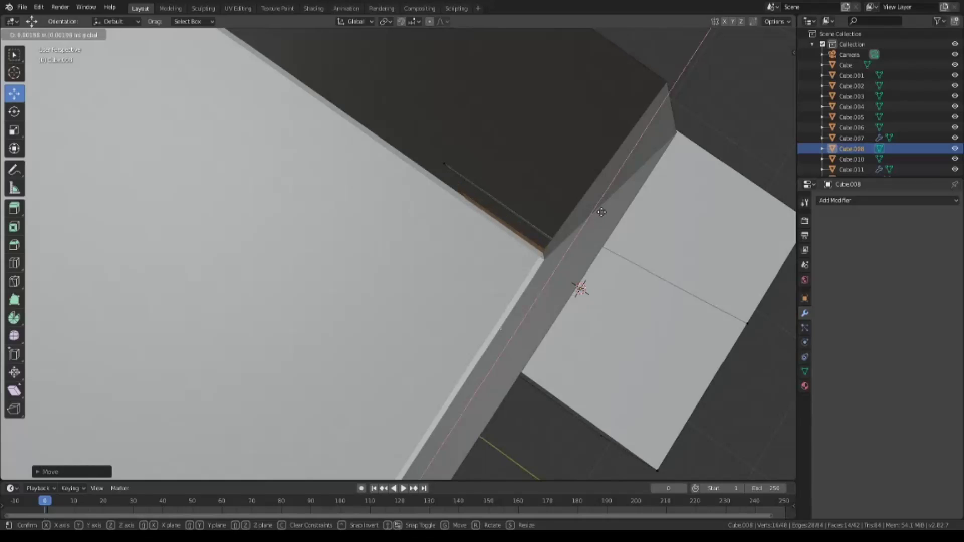
click(605, 209)
Nudge the block and its vertices along X into the wall corner.
middle_drag(452, 167, 413, 283)
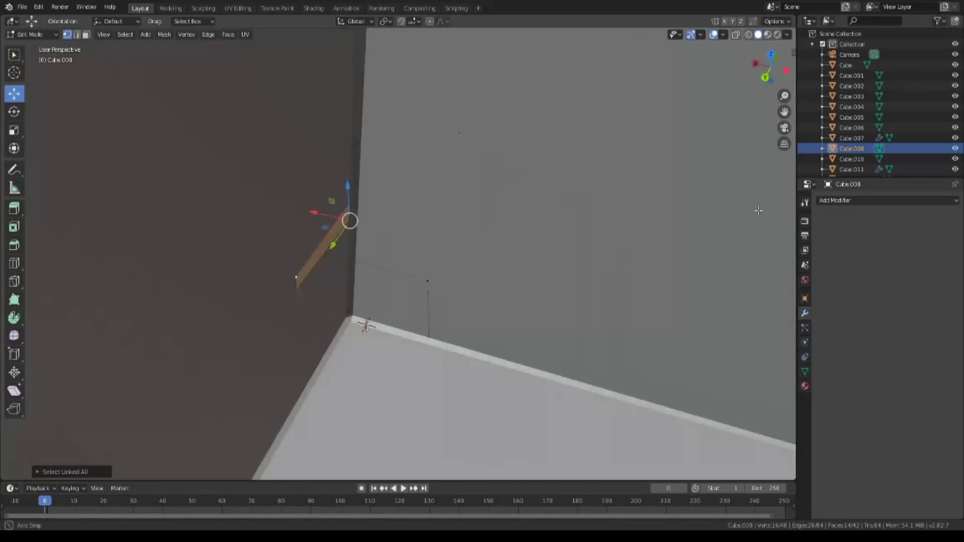
key(g)
key(x)
click(413, 283)
key(g)
key(x)
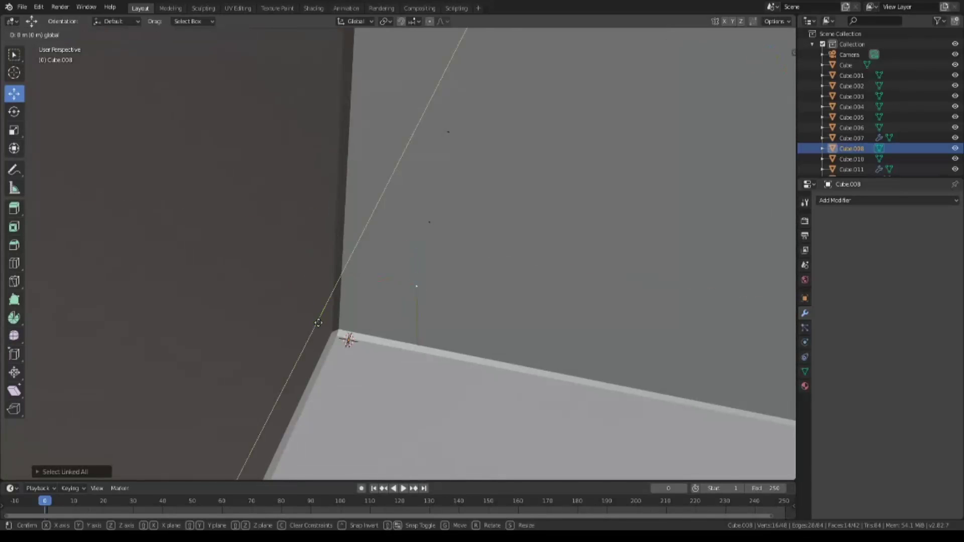
click(397, 287)
Move the piece along Y flush into the wall corner, leaving a stepped three-block stack.
middle_drag(397, 287, 496, 269)
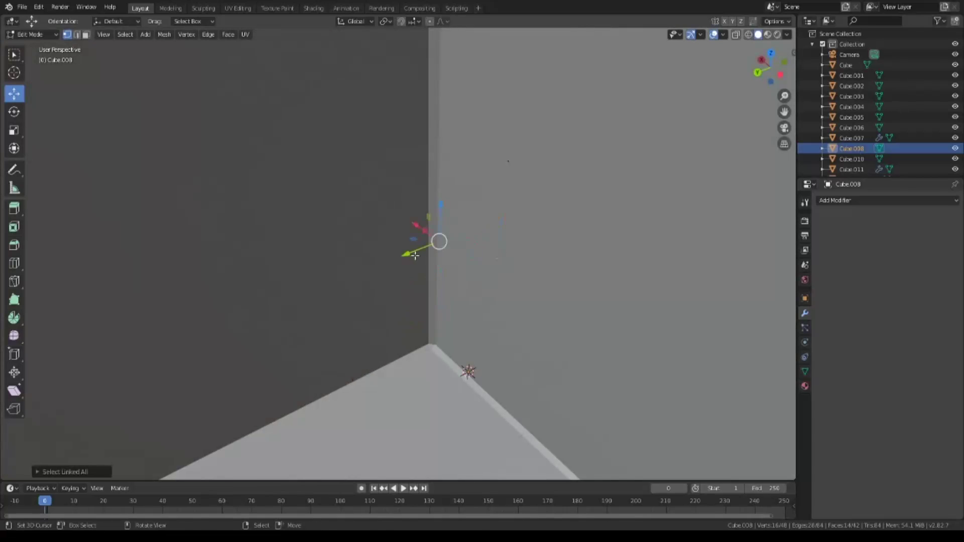
key(g)
key(y)
click(509, 161)
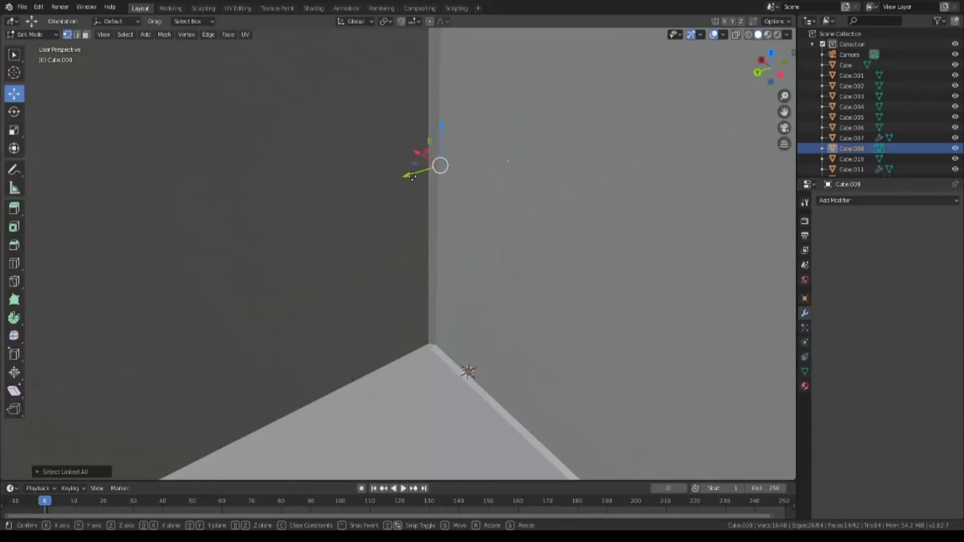
drag(413, 176, 412, 175)
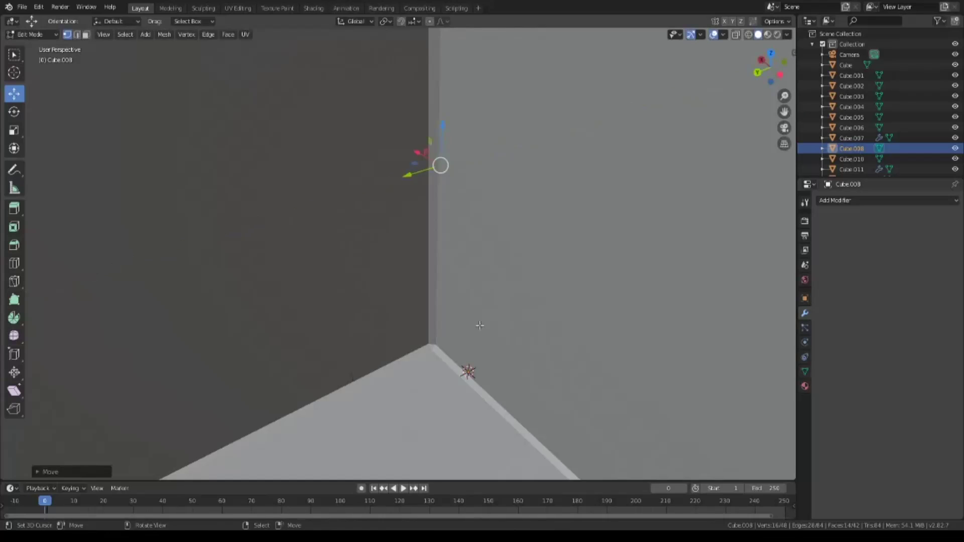
drag(417, 316, 415, 288)
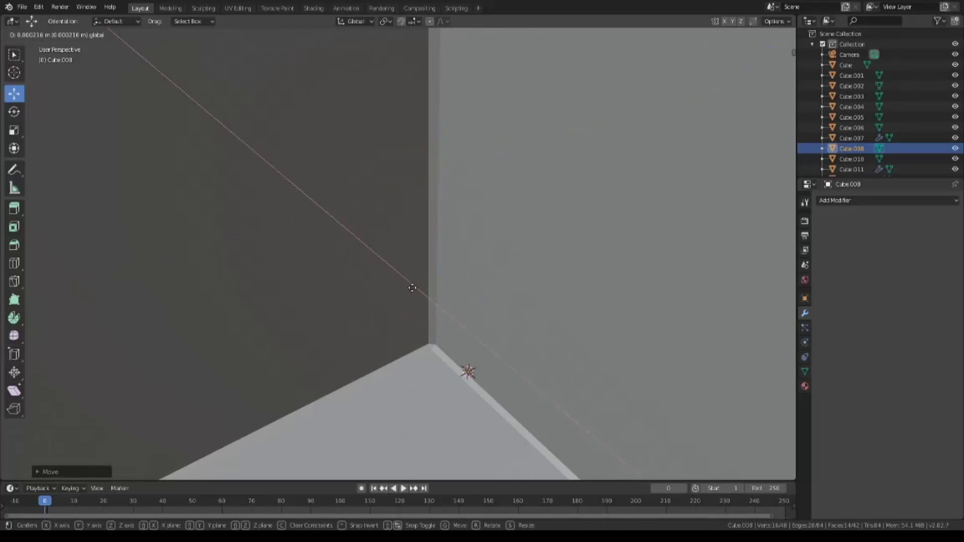
mouse_move(415, 289)
middle_down()
mouse_move(473, 333)
mouse_move(408, 226)
middle_up()
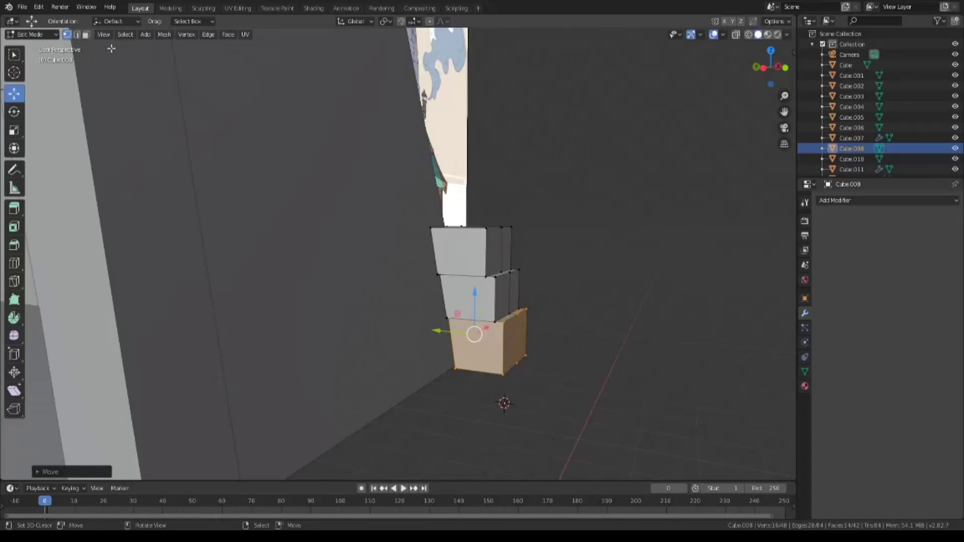
In face mode, select the top block's faces and view the stack from the front.
key(3)
click(457, 251)
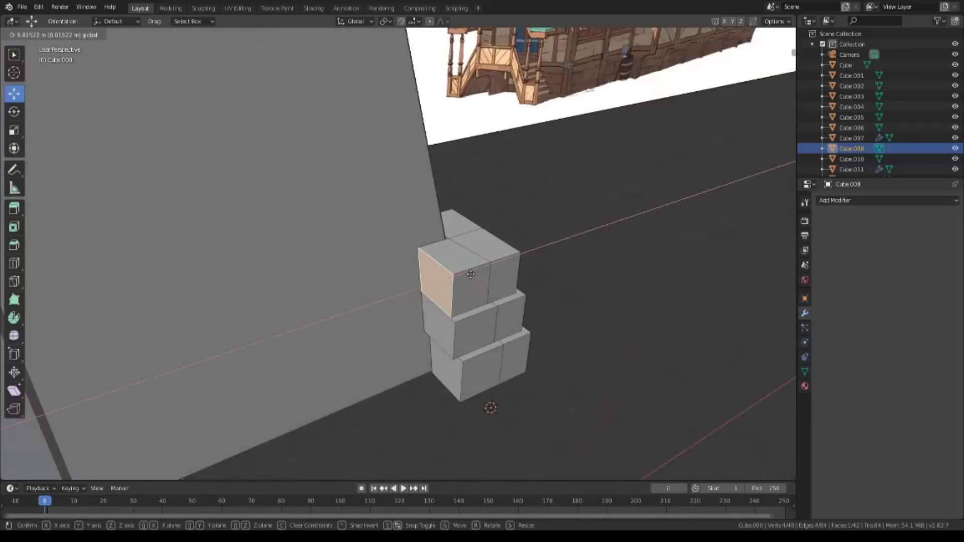
middle_drag(457, 251, 389, 307)
click(381, 307)
drag(389, 307, 402, 308)
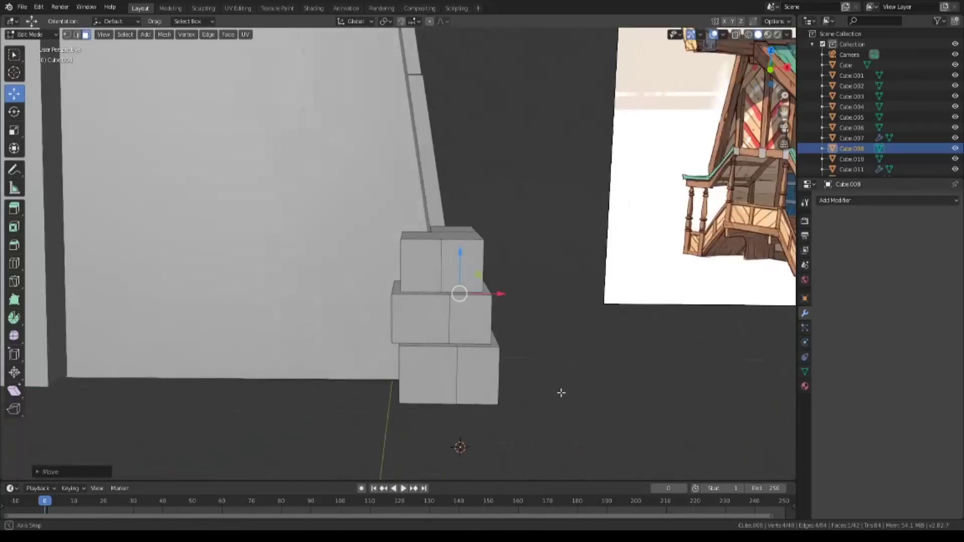
mouse_move(402, 308)
middle_down()
mouse_move(560, 391)
mouse_move(469, 398)
mouse_move(537, 385)
middle_up()
middle_drag(422, 259, 442, 287)
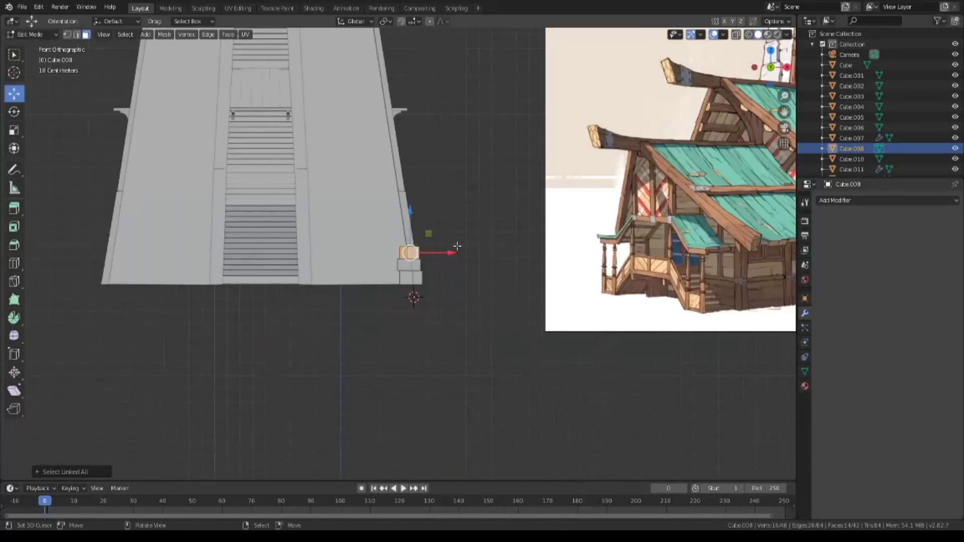
key(KP_1)
scroll(406, 244, up, 3)
Duplicate the top block's faces, flatten the copy along Z, and lower it onto the stack.
key(shift+d)
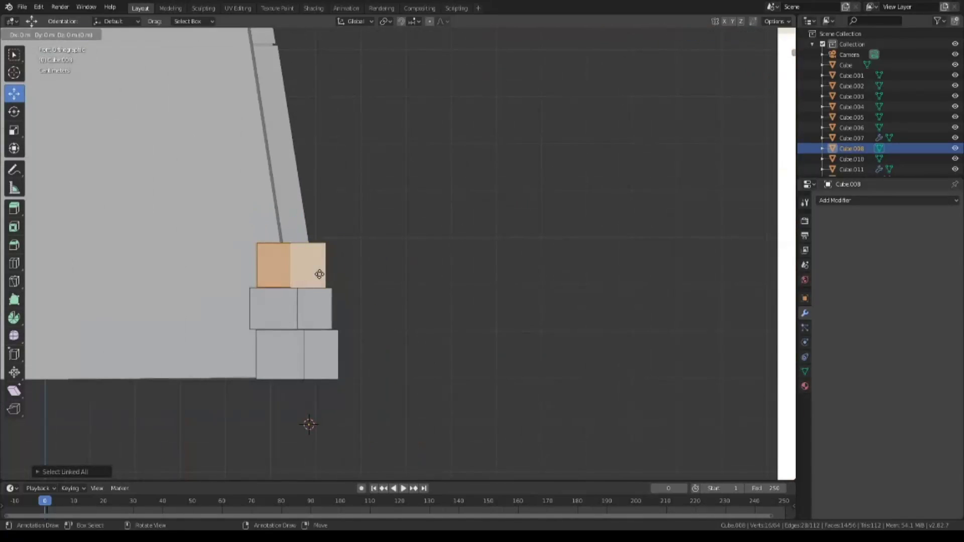
click(295, 232)
key(KP_Decimal)
drag(357, 156, 358, 155)
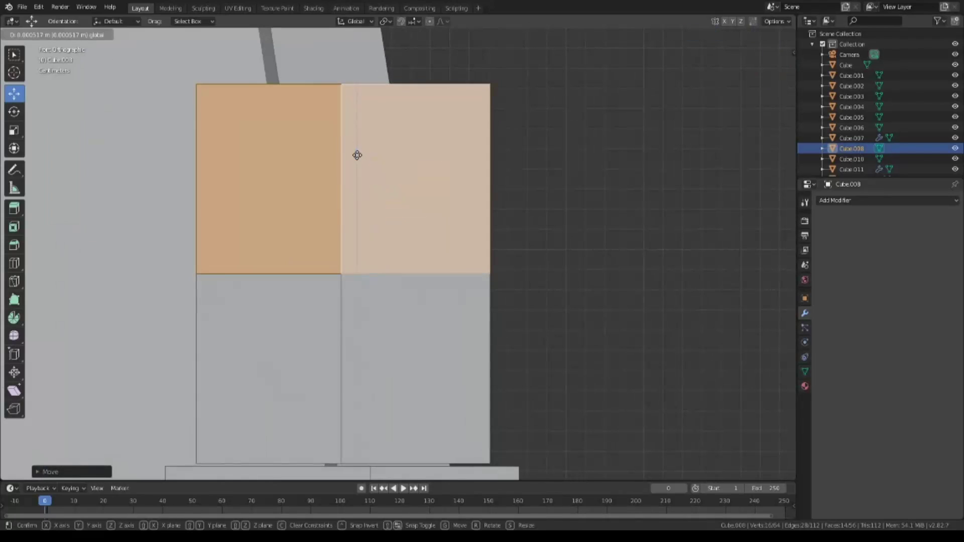
click(356, 146)
key(s)
key(z)
click(355, 177)
key(g)
key(z)
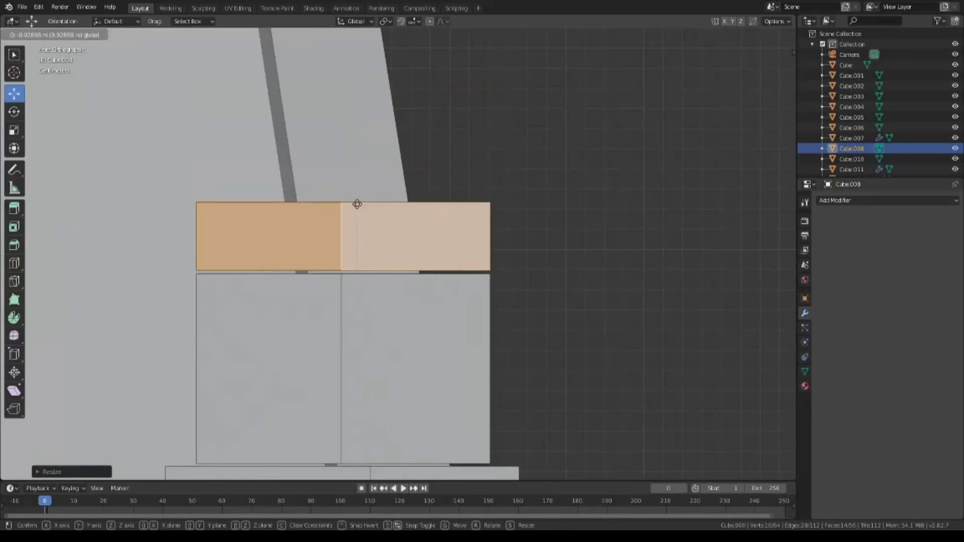
click(357, 220)
Push the slab out along Y, checking its position in wireframe Right view.
mouse_move(357, 220)
middle_down()
mouse_move(457, 370)
mouse_move(592, 261)
mouse_move(582, 268)
mouse_move(635, 394)
mouse_move(614, 237)
mouse_move(601, 313)
mouse_move(474, 293)
middle_up()
key(g)
key(y)
click(583, 268)
key(z)
click(397, 301)
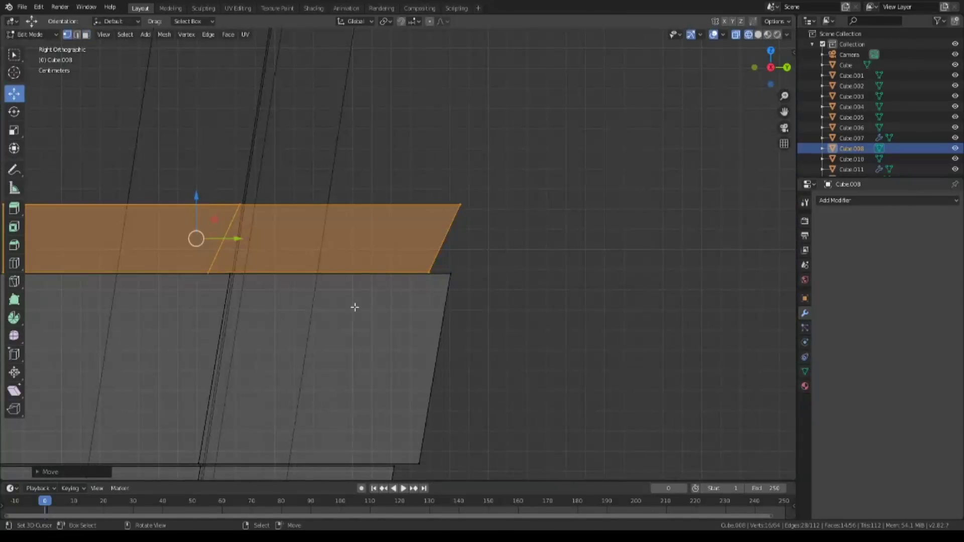
middle_drag(355, 307, 370, 328)
key(KP_3)
scroll(318, 316, up, 2)
scroll(263, 273, up, 2)
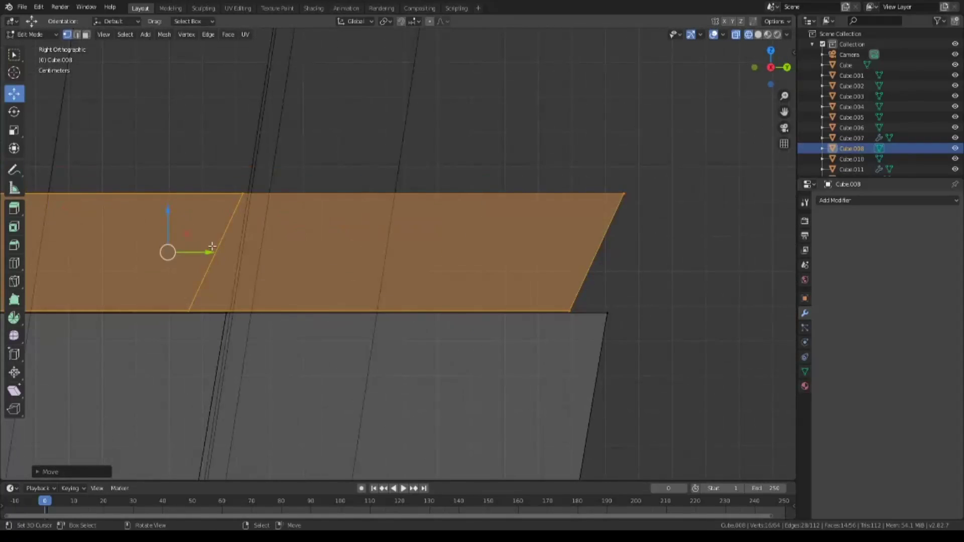
key(g)
click(215, 253)
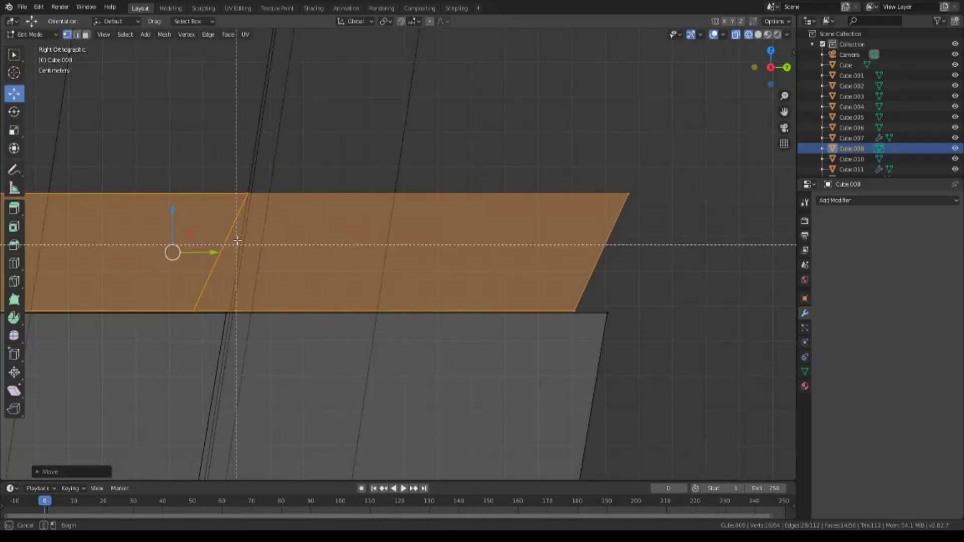
Box-select the slab's top outer edge and move it to follow the tower's slope.
key(alt+a)
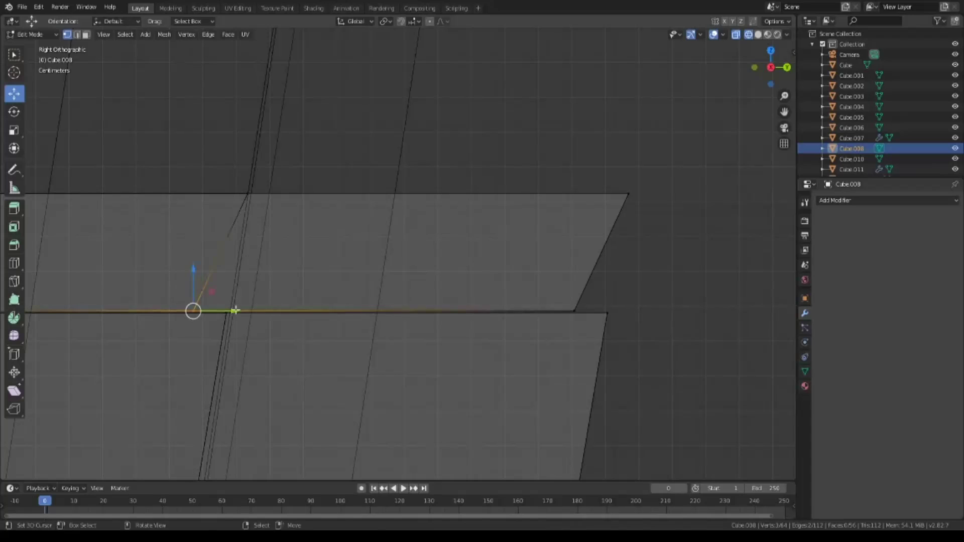
key(ctrl+z)
key(ctrl+shift+z)
key(a)
key(alt+a)
key(b)
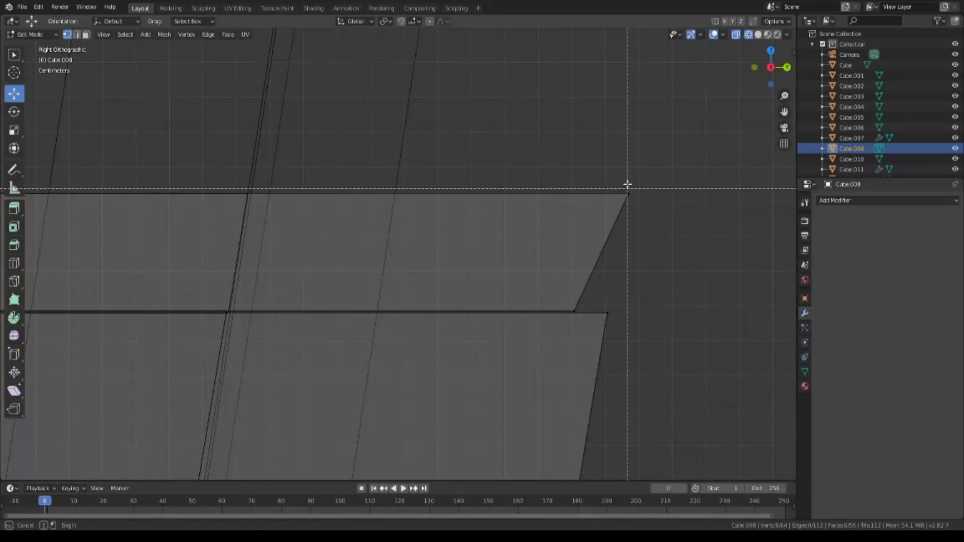
drag(628, 184, 30, 201)
key(g)
click(597, 198)
middle_drag(570, 329, 499, 398)
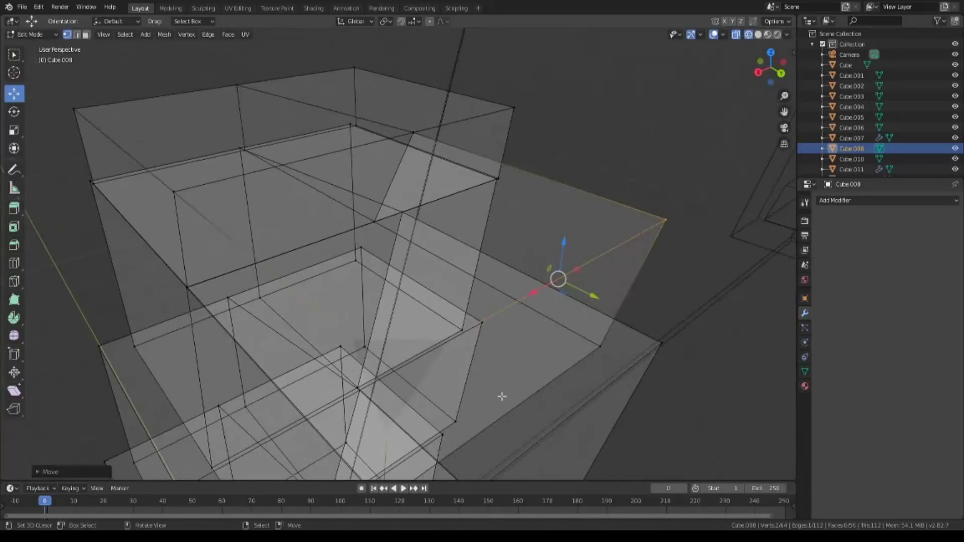
key(KP_1)
middle_drag(348, 388, 246, 301)
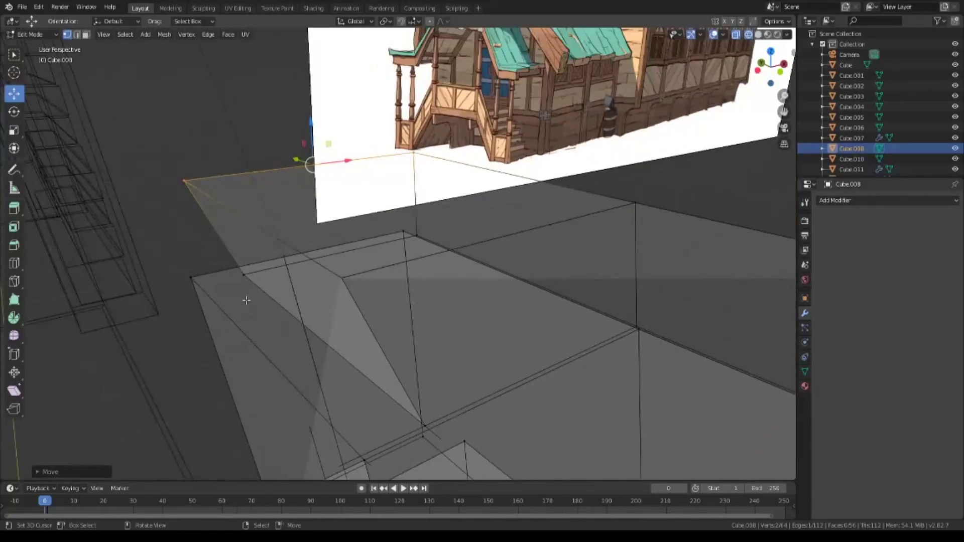
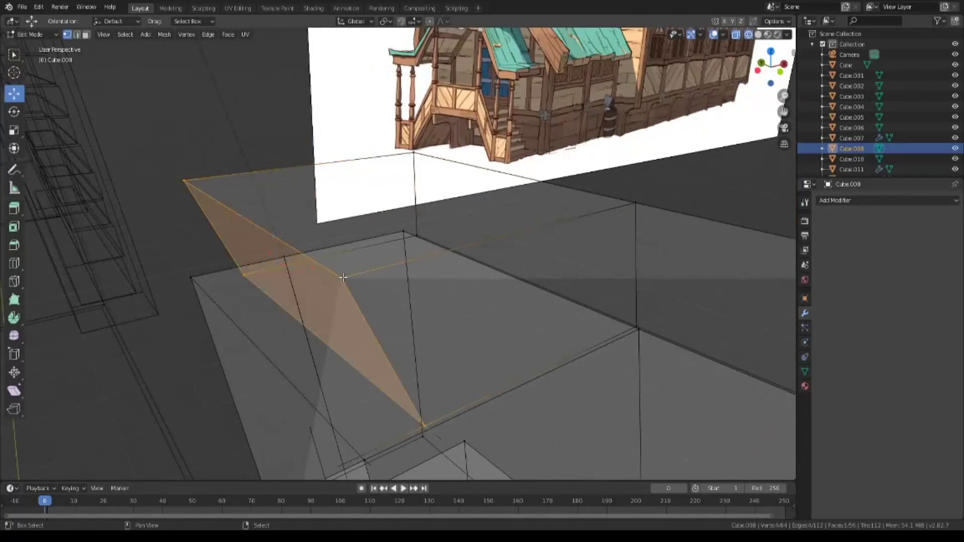
In Front Orthographic, slide the selected edge and vertex left along X toward the wall.
middle_drag(343, 278, 477, 370)
key(KP_1)
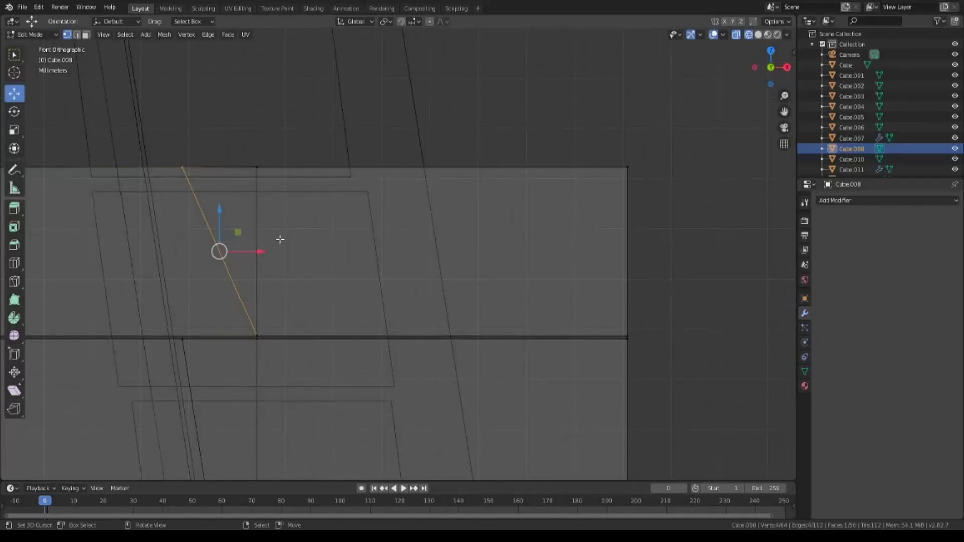
drag(262, 251, 229, 250)
drag(262, 336, 219, 336)
Return to perspective and switch the viewport to Solid shading.
middle_drag(266, 327, 399, 388)
key(z)
click(469, 388)
scroll(420, 304, up, 5)
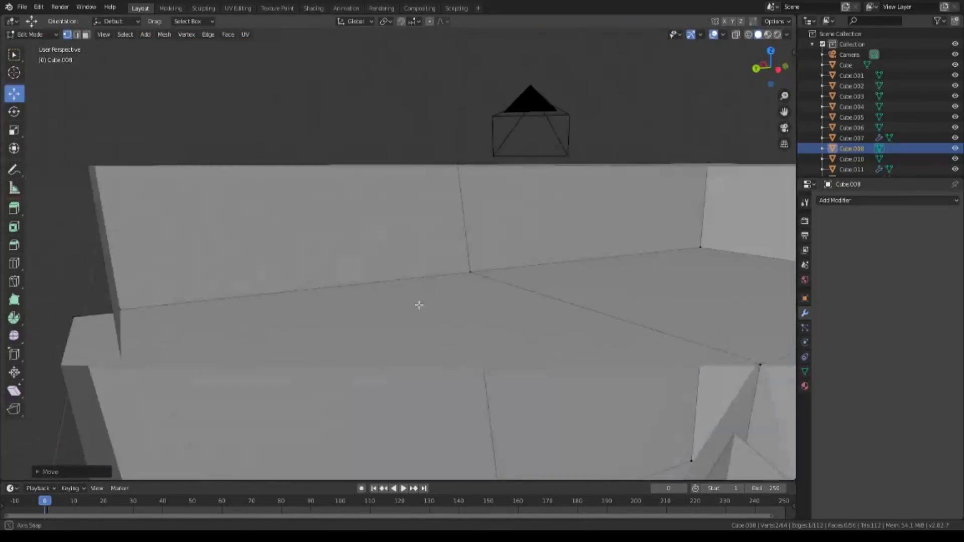
middle_drag(421, 304, 668, 249)
Slide the block part along Y until it sits flush against the slanted wall.
click(535, 255)
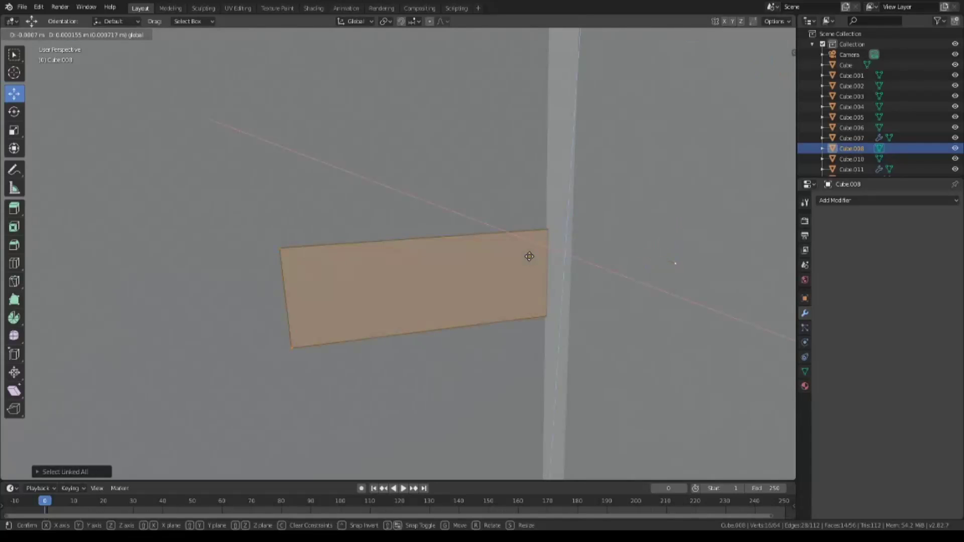
key(ctrl+z)
drag(533, 256, 532, 257)
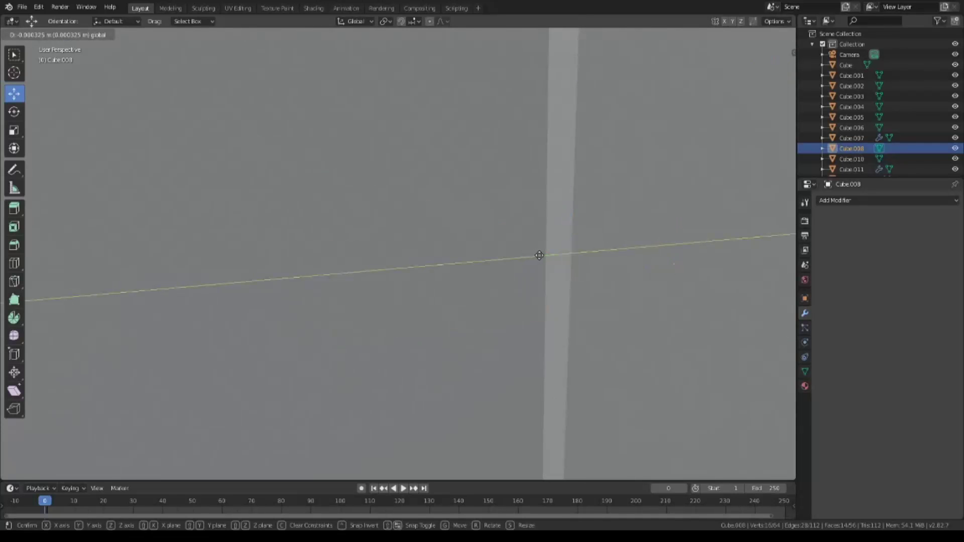
click(539, 255)
scroll(540, 256, down, 5)
mouse_move(540, 255)
middle_down()
mouse_move(432, 350)
mouse_move(382, 302)
middle_up()
scroll(432, 351, up, 2)
scroll(382, 301, down, 2)
scroll(368, 282, up, 4)
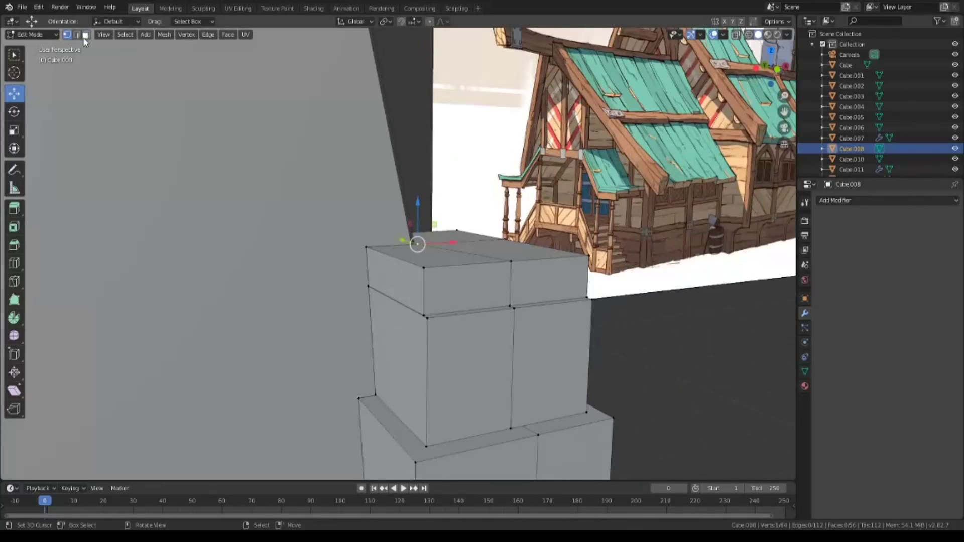
Select the whole top block with Ctrl+L and view it from the front.
click(418, 276)
scroll(481, 307, down, 3)
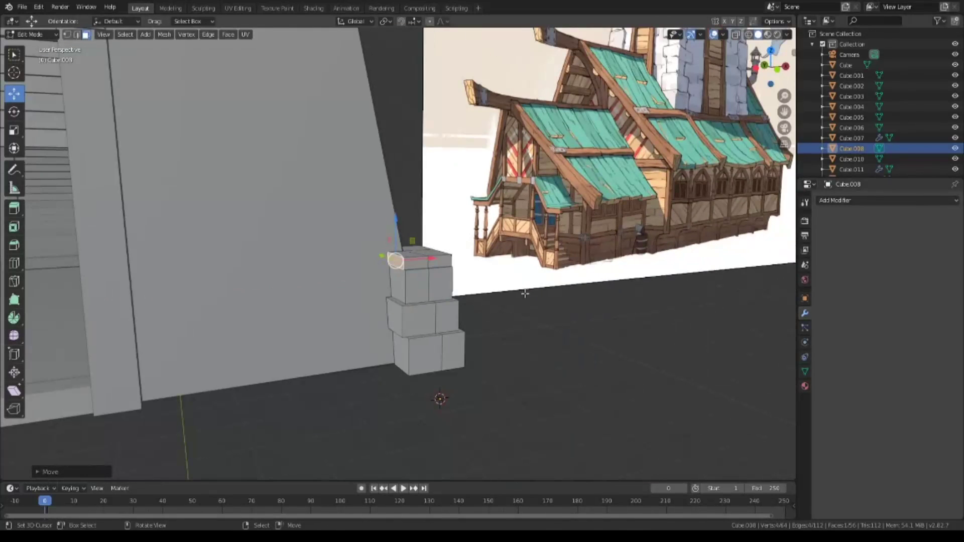
scroll(525, 294, down, 3)
middle_drag(430, 401, 468, 393)
key(ctrl+l)
key(KP_1)
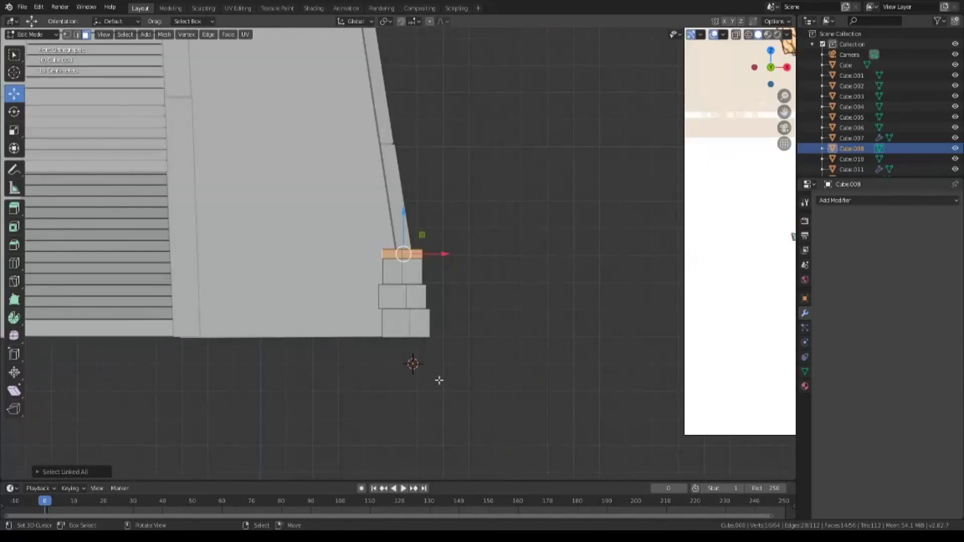
scroll(440, 380, up, 3)
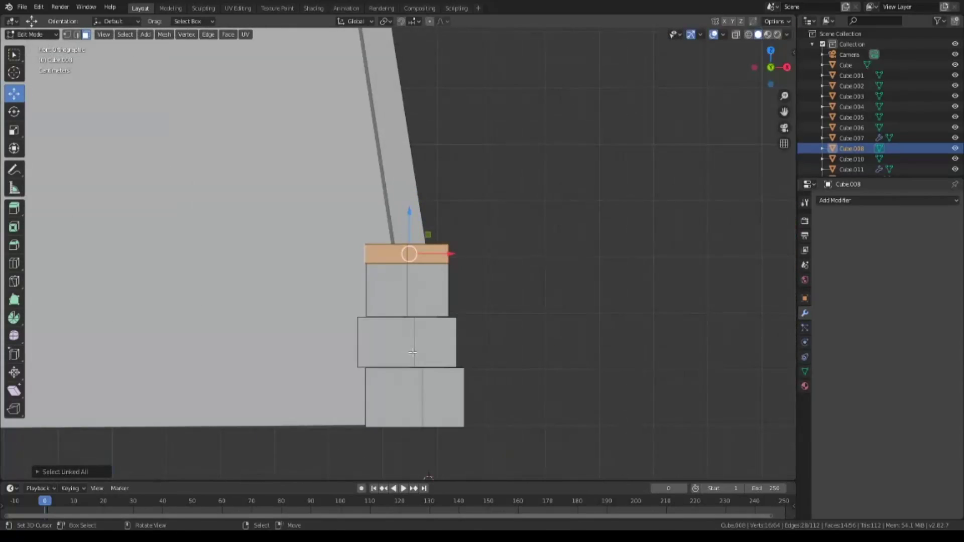
Scale the top block taller along Z and move it onto the stack.
key(s)
key(z)
click(415, 207)
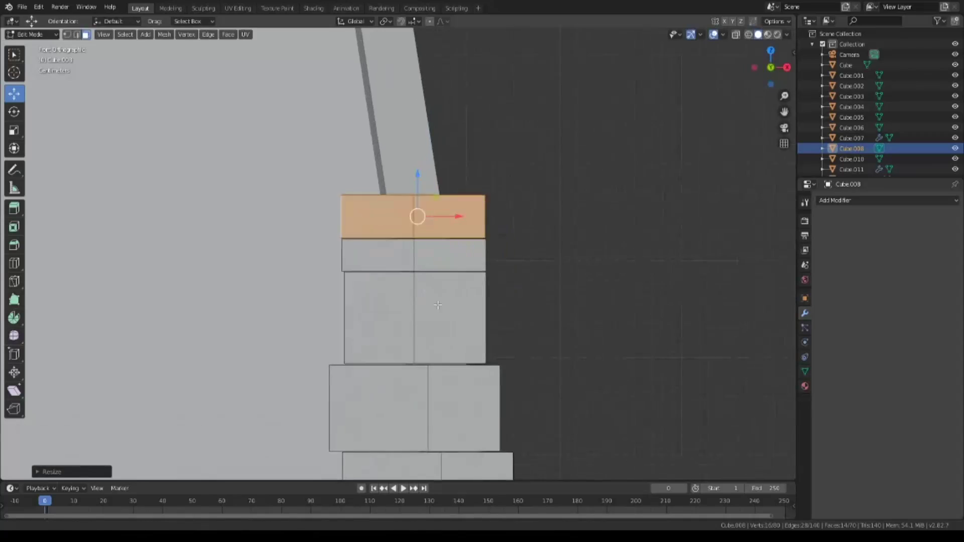
scroll(504, 297, up, 3)
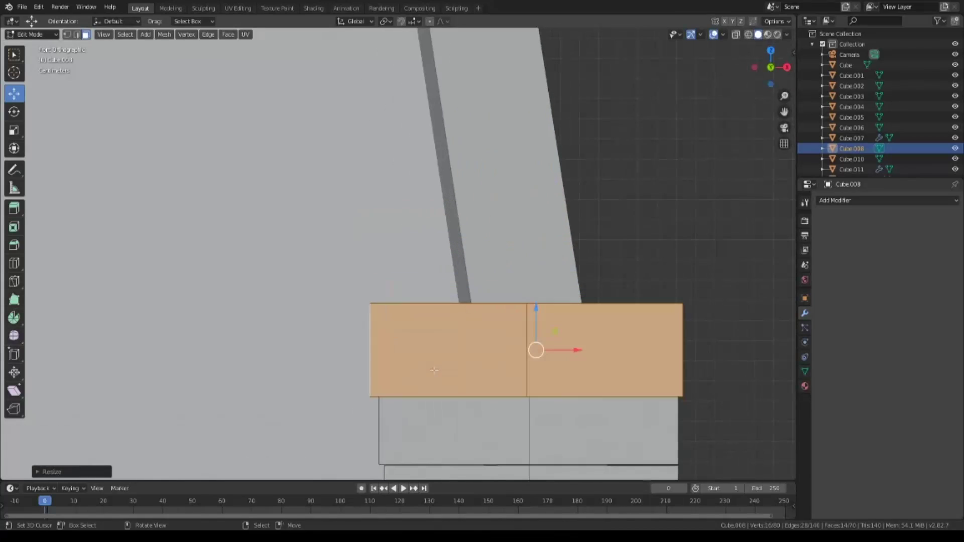
scroll(509, 301, up, 3)
key(g)
click(535, 302)
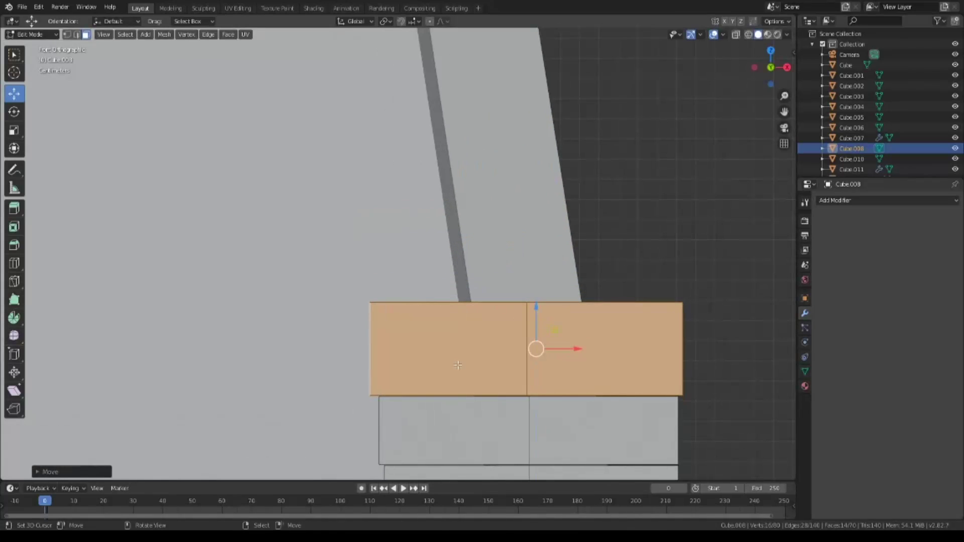
In wireframe display and vertex select mode, select one edge of the top block.
click(390, 374)
scroll(557, 419, up, 2)
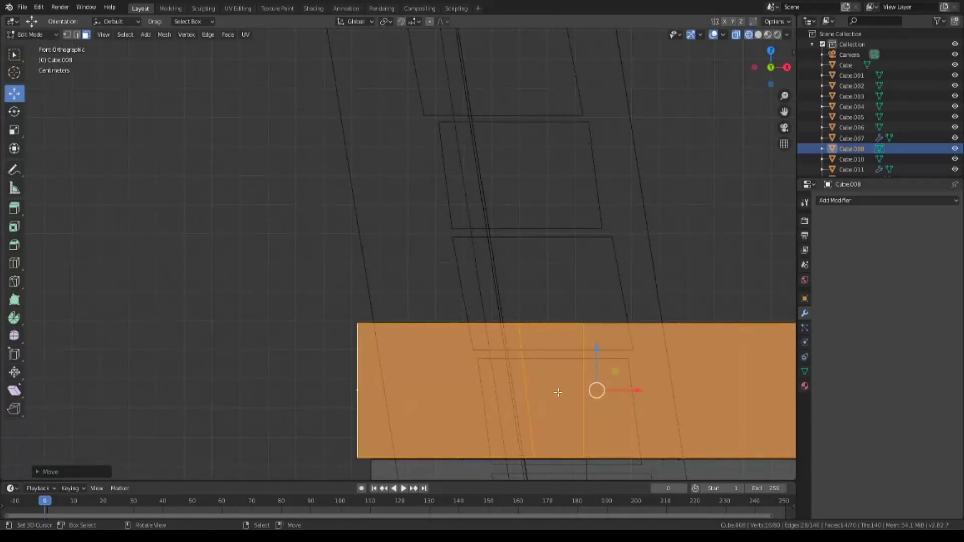
key(1)
middle_drag(616, 415, 621, 427)
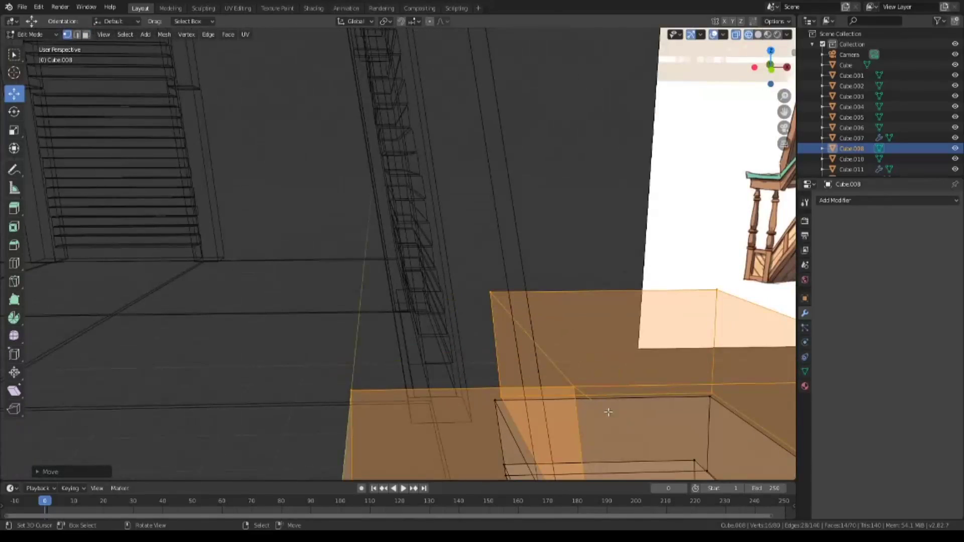
key(KP_1)
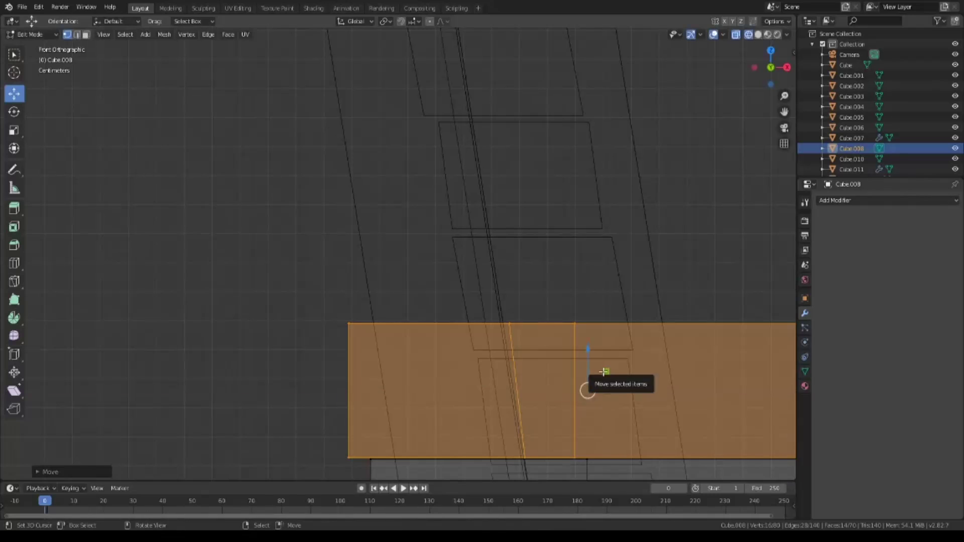
click(543, 324)
mouse_move(543, 324)
middle_down()
mouse_move(591, 400)
mouse_move(681, 360)
mouse_move(559, 269)
middle_up()
scroll(562, 352, up, 5)
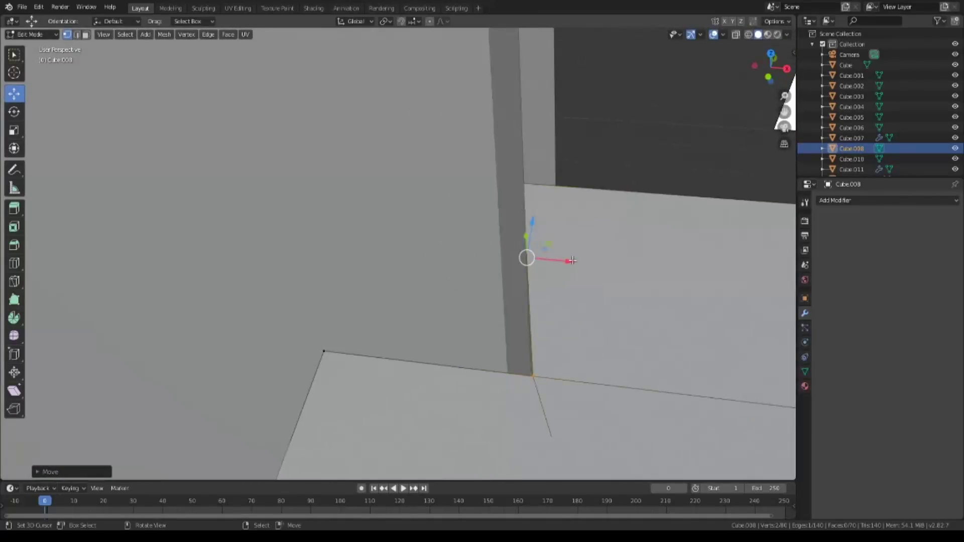
From the front view, move the selected edge along its axis.
key(grave)
click(541, 226)
shift+middle_drag(671, 255, 547, 257)
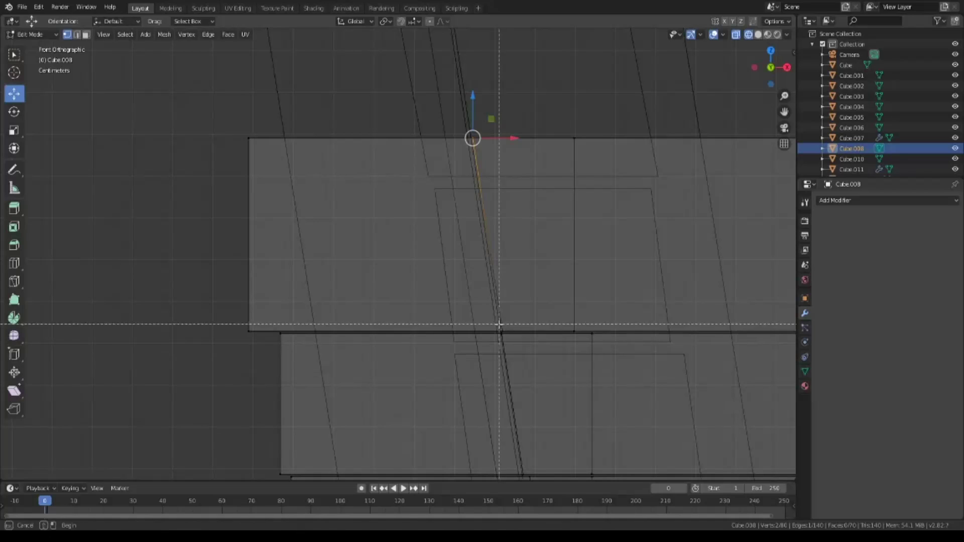
click(525, 235)
mouse_move(525, 235)
middle_down()
mouse_move(440, 358)
mouse_move(622, 357)
mouse_move(562, 298)
middle_up()
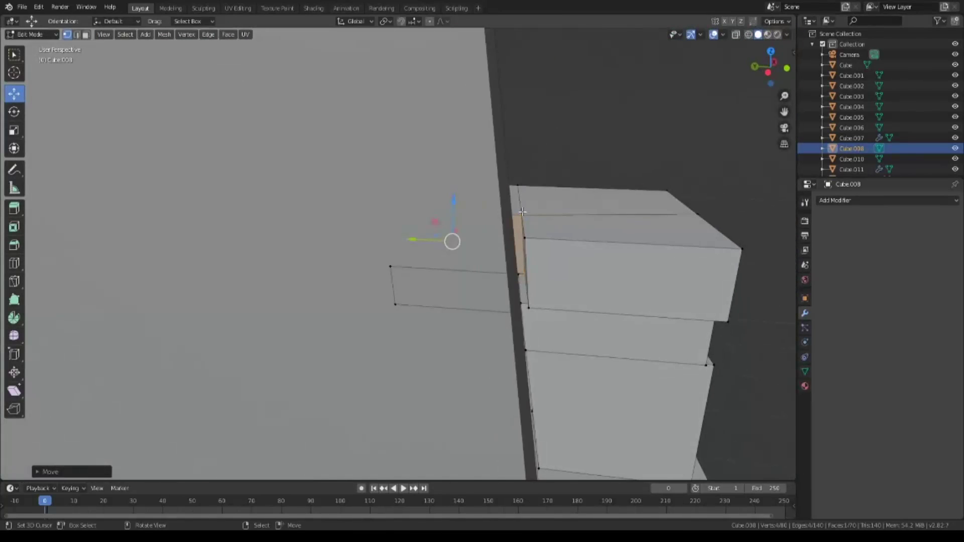
With X-ray on, select the block's vertical side face and view it from the right.
key(z)
key(alt+z)
middle_drag(562, 299, 661, 254)
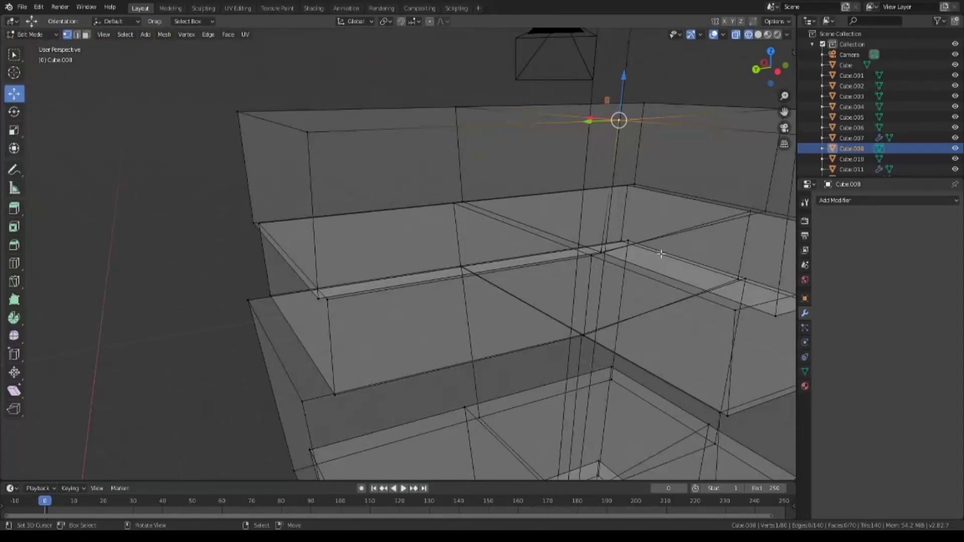
middle_drag(615, 141, 613, 149)
click(613, 148)
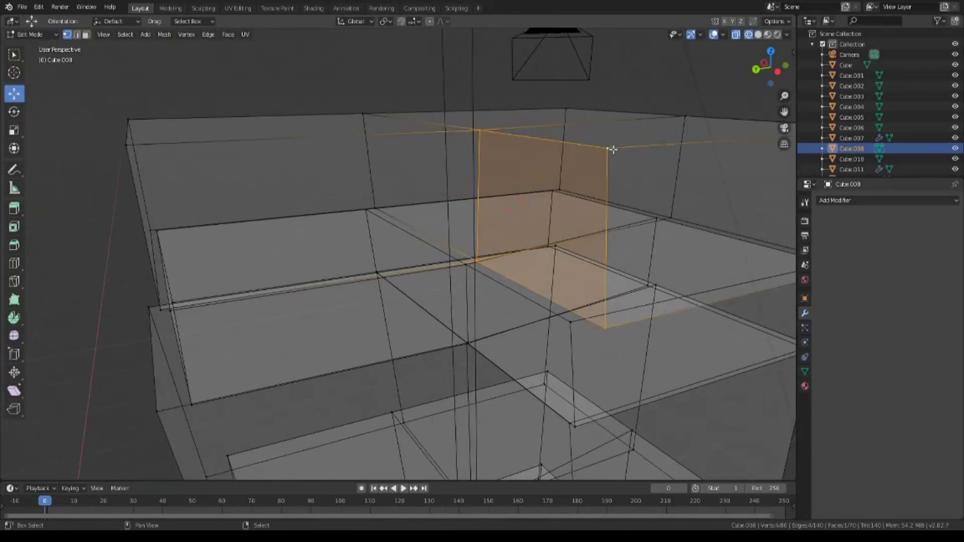
key(KP_3)
scroll(347, 327, up, 3)
scroll(347, 327, up, 3)
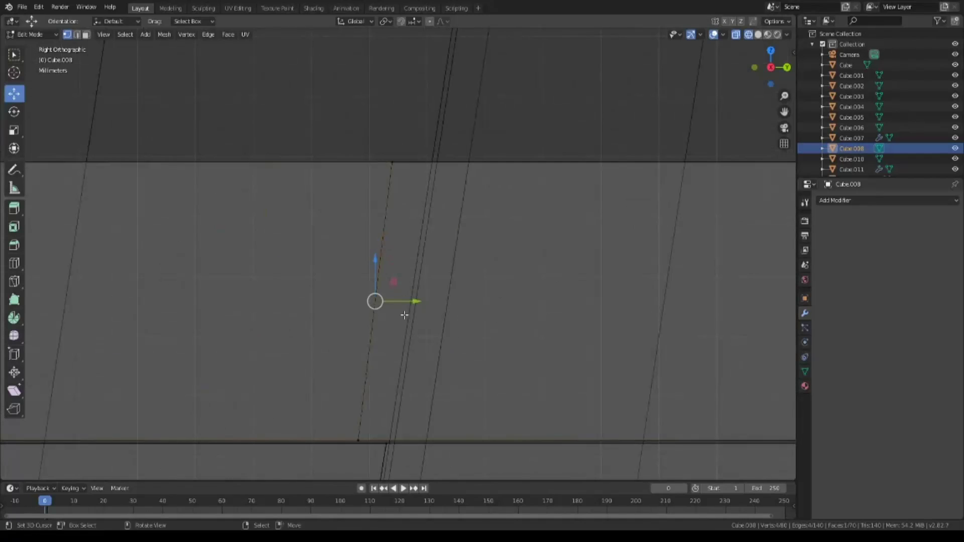
In Right Orthographic with X-ray, move the side face along Y to follow the slant.
key(z)
click(435, 299)
middle_drag(435, 299, 439, 335)
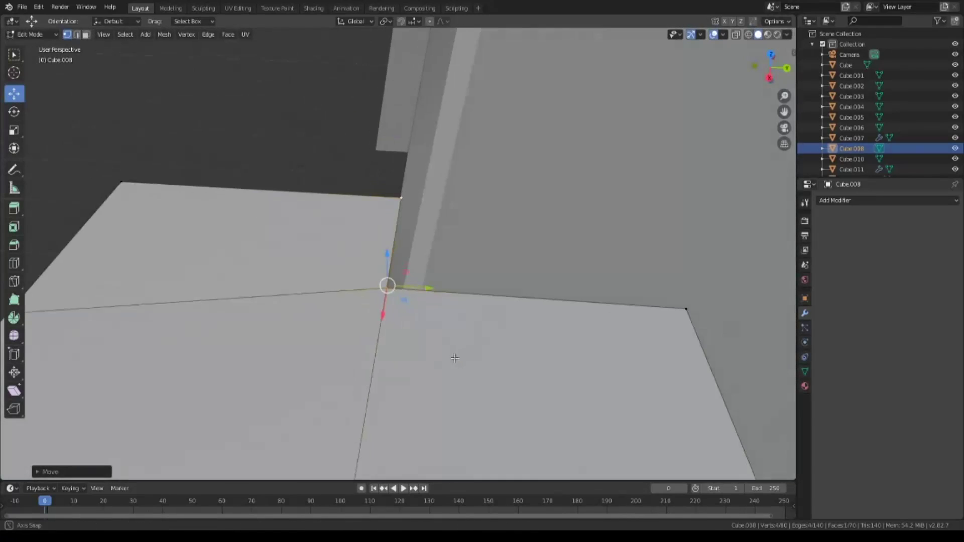
key(KP_3)
key(alt+z)
scroll(440, 336, up, 2)
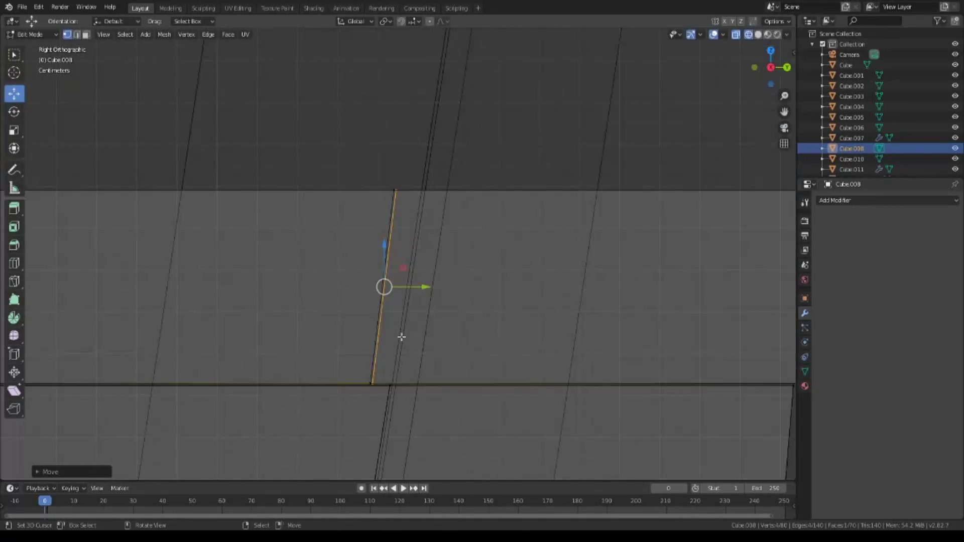
key(g)
key(y)
click(445, 288)
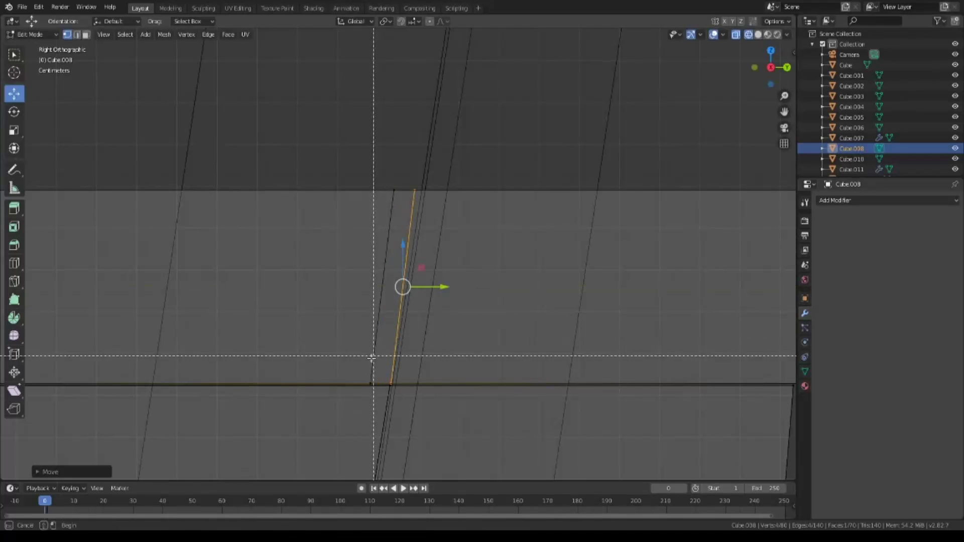
Select the block's bottom edge and move it into line with the wall.
drag(372, 358, 461, 189)
key(g)
click(460, 190)
middle_drag(515, 204, 514, 377)
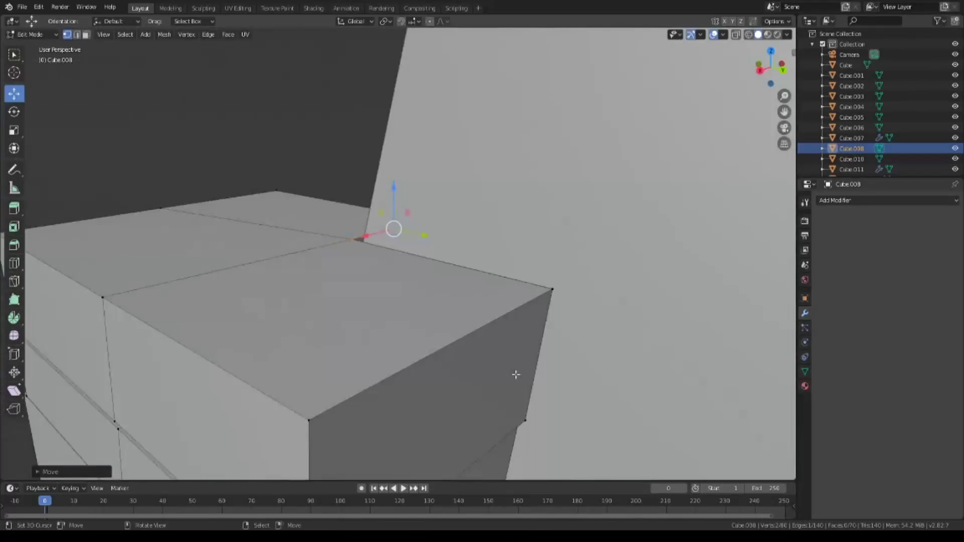
scroll(410, 377, up, 4)
Refine the selection with free, Y-axis and X-axis moves until it meets the wall flush.
middle_drag(325, 255, 331, 307)
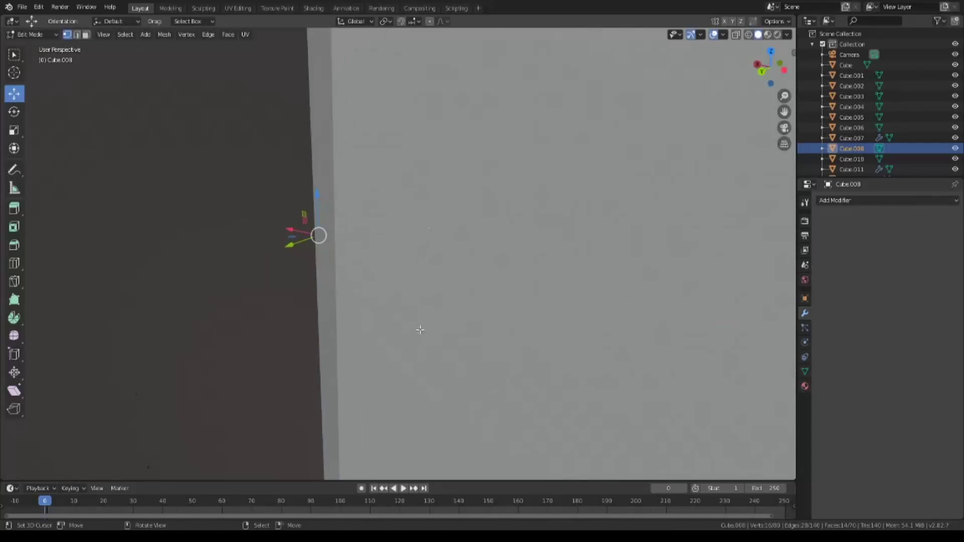
middle_drag(420, 330, 453, 335)
key(g)
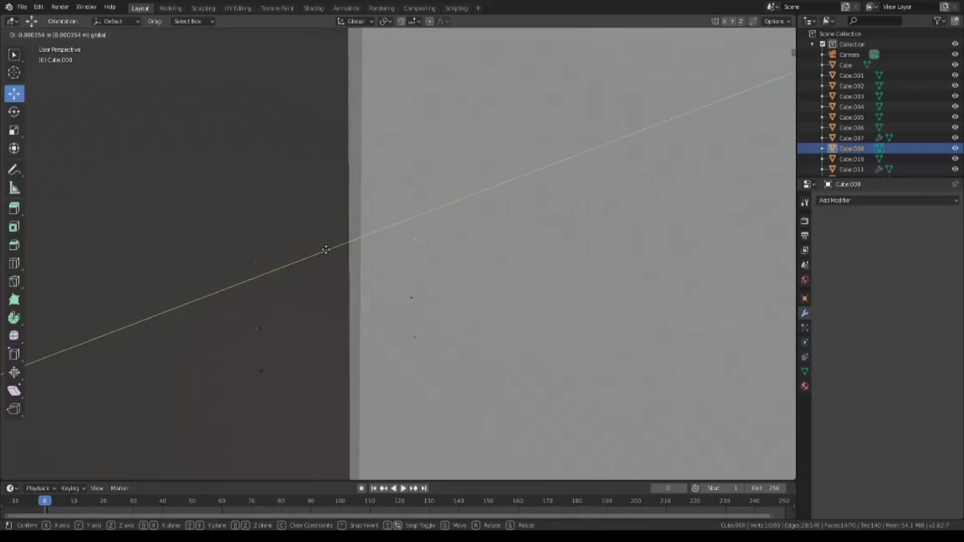
click(326, 250)
key(g)
key(y)
click(322, 302)
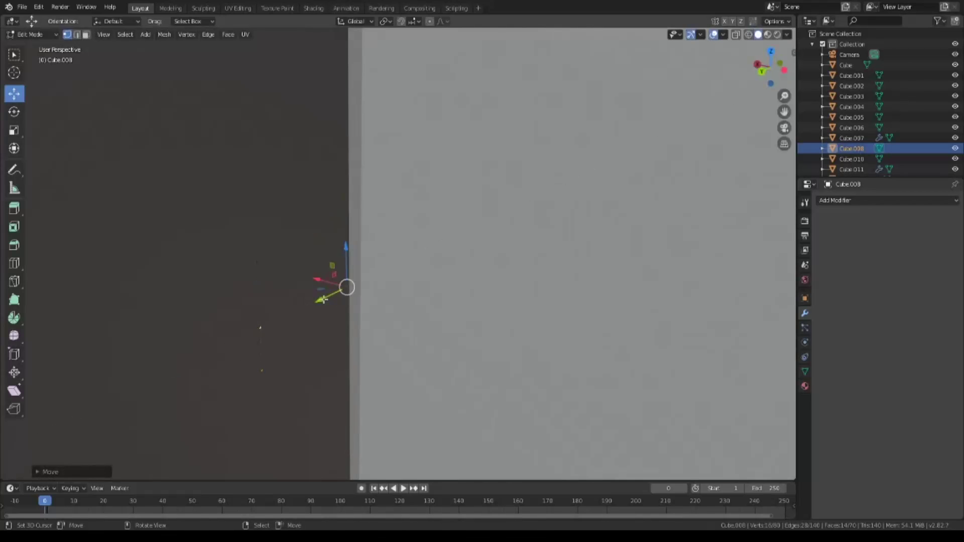
key(g)
key(x)
click(317, 278)
Zoom out to the building, clear the vertex selection and toggle modes with Tab.
scroll(318, 278, down, 3)
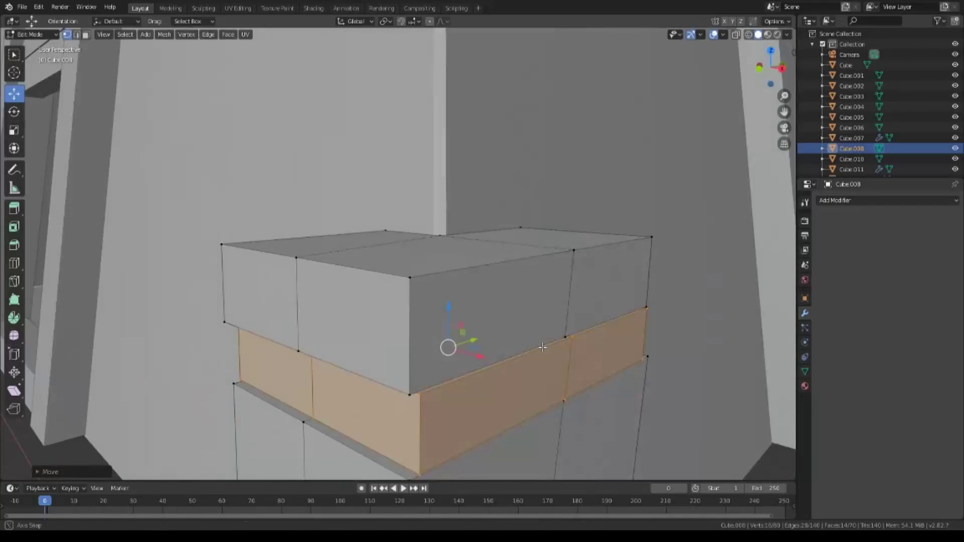
mouse_move(318, 278)
middle_down()
mouse_move(497, 357)
mouse_move(445, 345)
mouse_move(497, 383)
mouse_move(482, 363)
middle_up()
scroll(498, 357, down, 3)
click(497, 357)
scroll(497, 357, down, 3)
scroll(498, 357, down, 2)
key(Tab)
key(Tab)
scroll(463, 352, up, 3)
With X-ray on, select the pillar's right-edge vertices and shift them along Y.
key(alt+z)
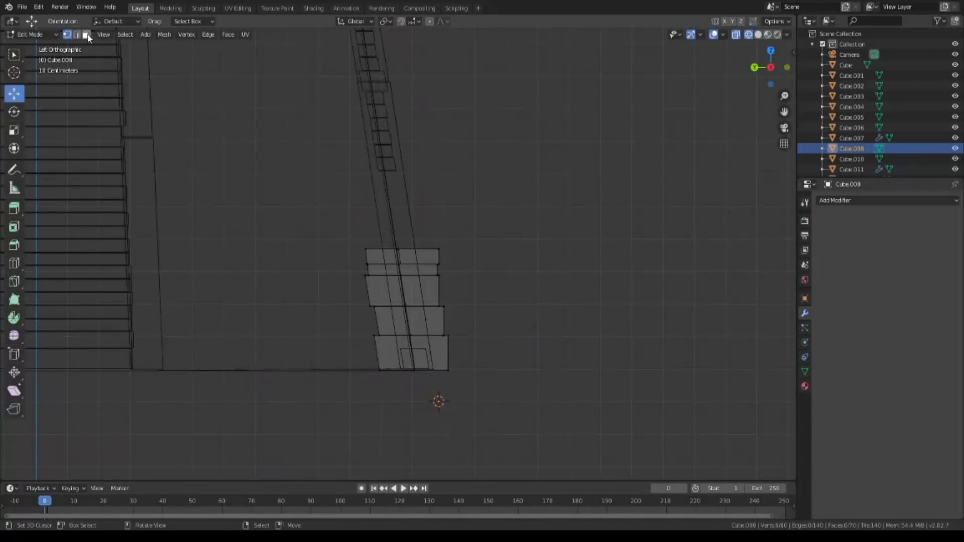
drag(430, 244, 447, 377)
key(g)
key(y)
click(438, 332)
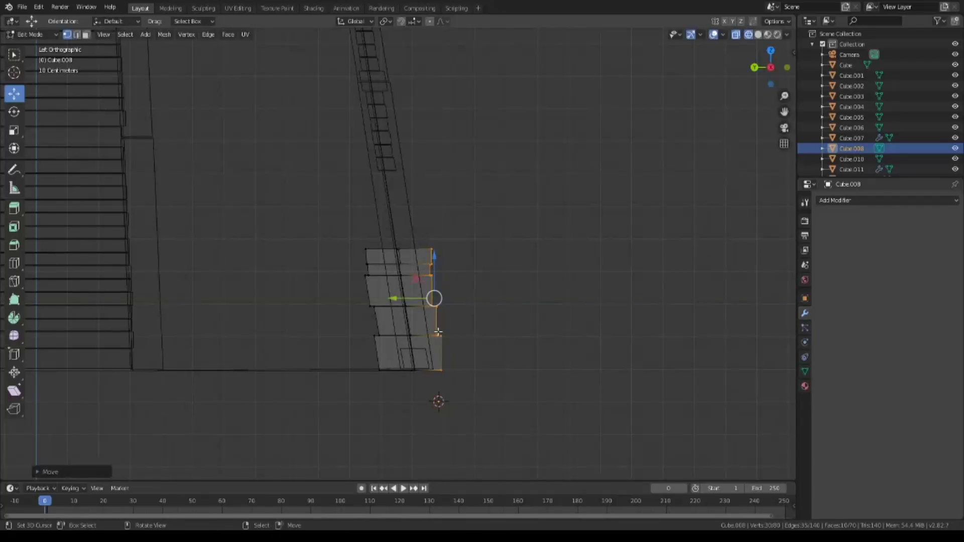
click(447, 331)
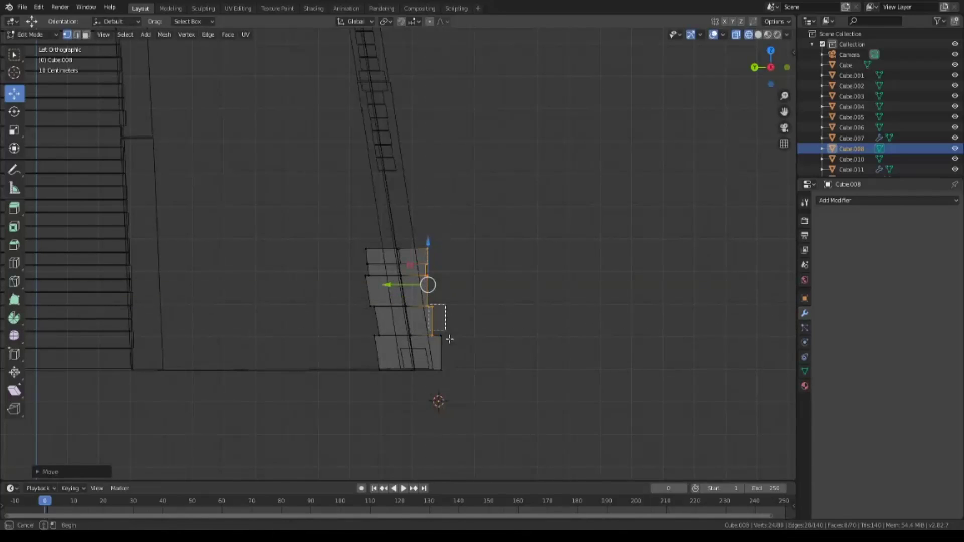
Deselect the lower right-edge vertices and shift the remaining top vertices along Y.
ctrl+drag(450, 339, 448, 337)
key(g)
key(y)
click(397, 270)
Box-select the top block, place it, turn X-ray off and return to Object Mode.
key(b)
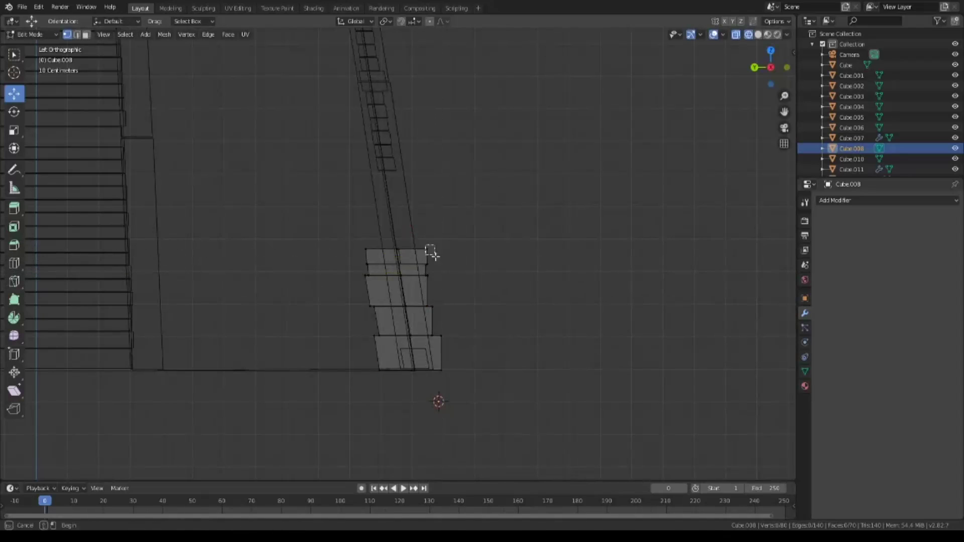
scroll(438, 277, up, 6)
key(b)
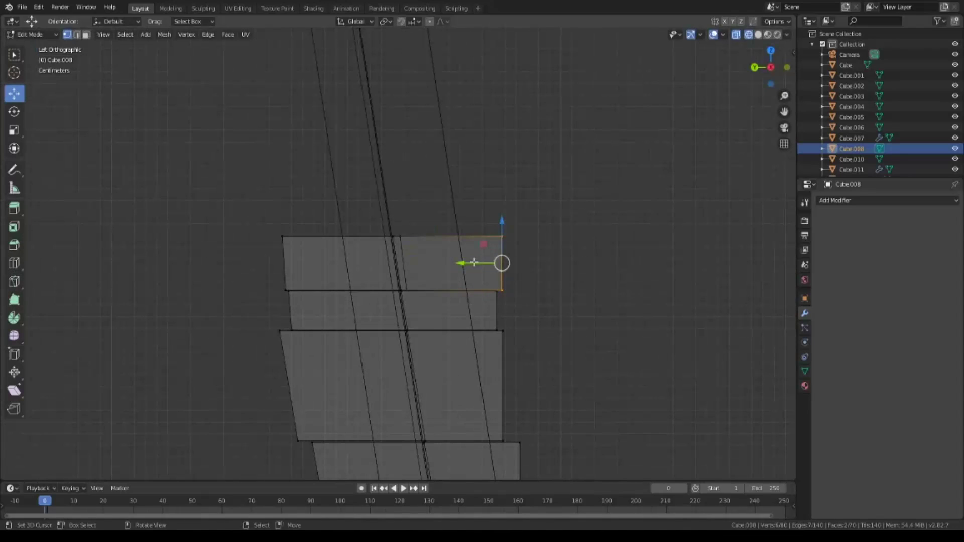
click(474, 263)
scroll(549, 366, down, 5)
key(KP_1)
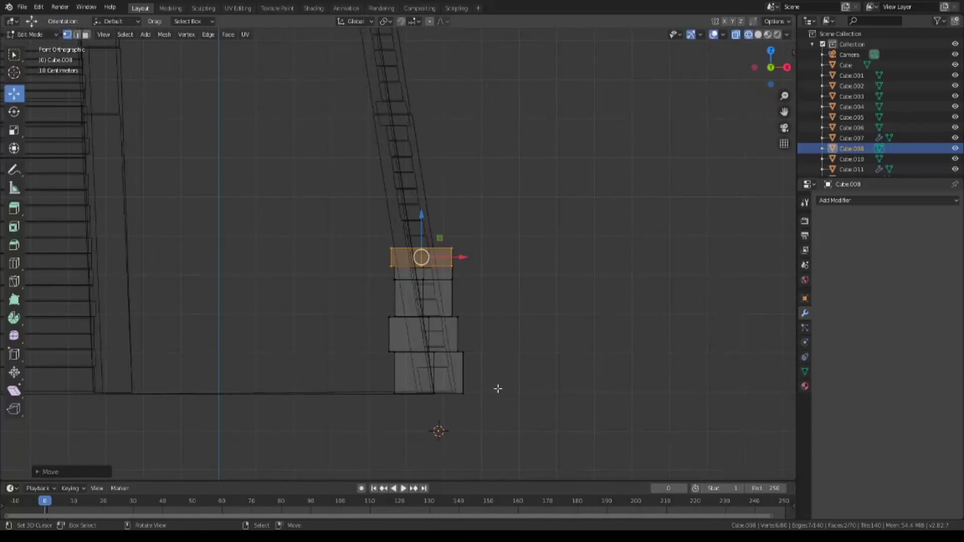
key(alt+z)
key(Tab)
Check the finished pillar at the corner from the front in wireframe shading.
mouse_move(598, 384)
middle_down()
mouse_move(439, 383)
mouse_move(671, 370)
mouse_move(547, 402)
middle_up()
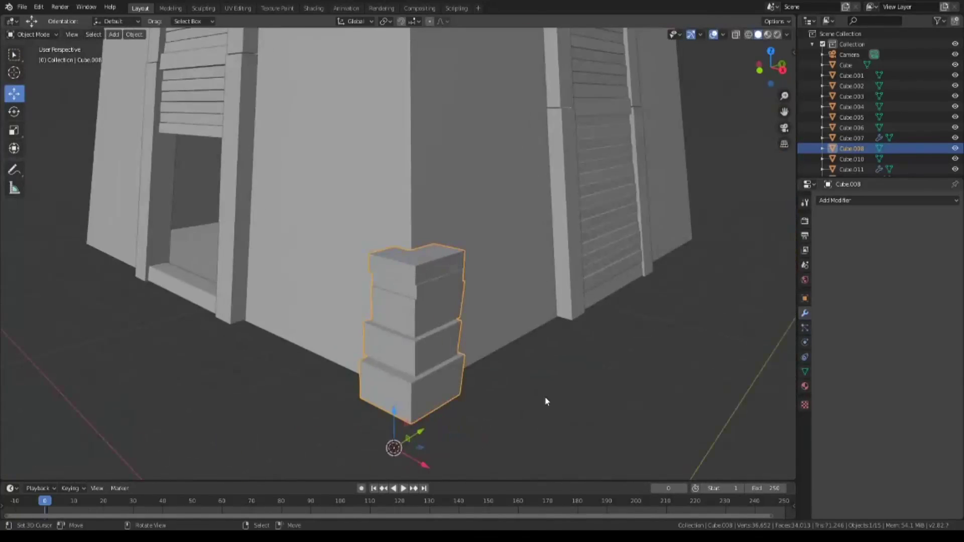
key(KP_1)
key(z)
click(398, 284)
Duplicate all the pillar blocks in Edit Mode and set the copy on top of the original.
key(Tab)
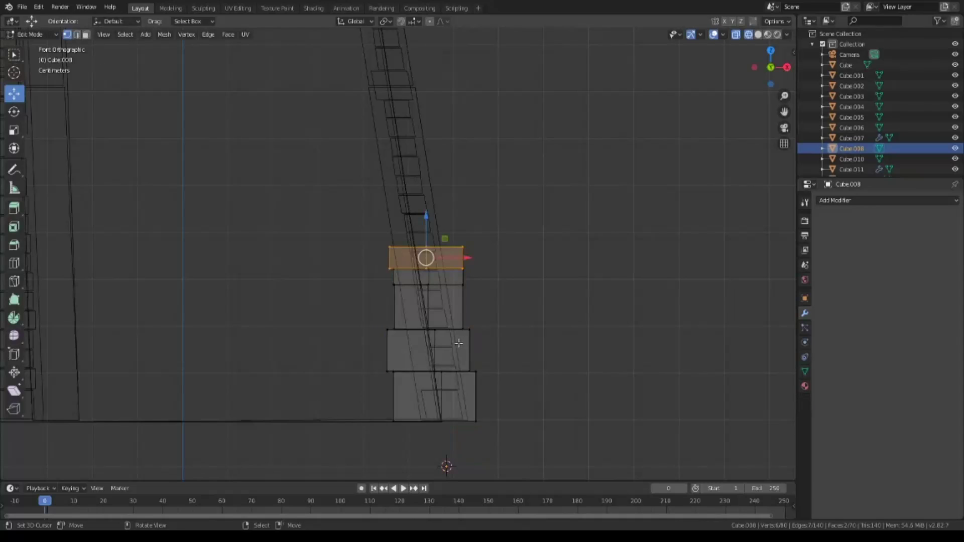
key(a)
key(shift+d)
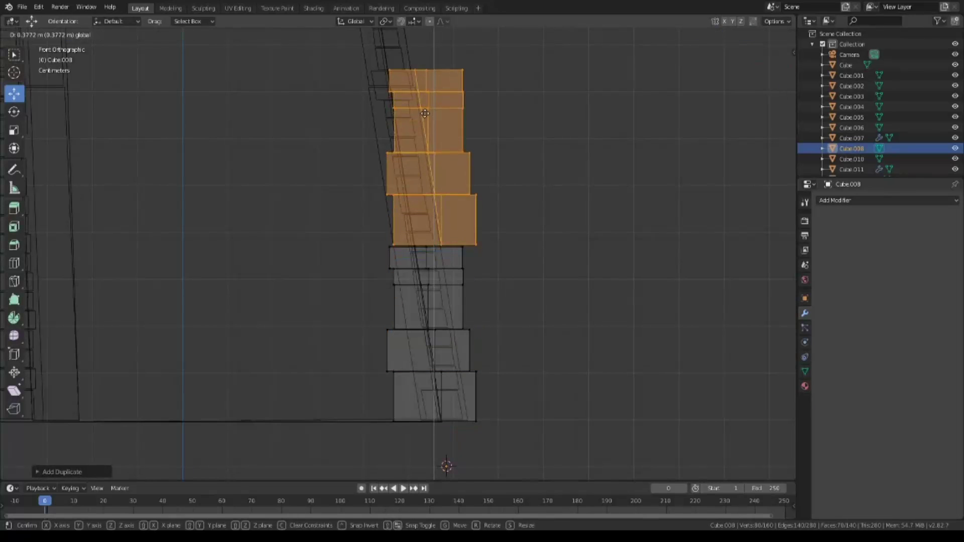
click(425, 113)
scroll(425, 114, up, 2)
shift+middle_drag(508, 260, 505, 372)
key(g)
click(494, 234)
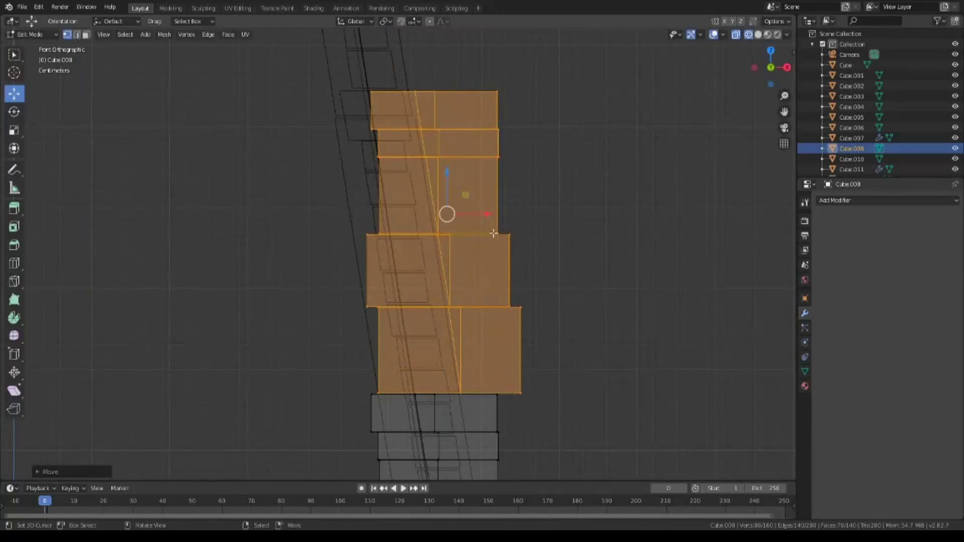
scroll(608, 400, up, 3)
mouse_move(608, 400)
shift+middle_down()
mouse_move(495, 257)
mouse_move(474, 305)
shift+middle_up()
Move the stacked copy left to follow the wall's slant, checked in front wireframe view.
key(g)
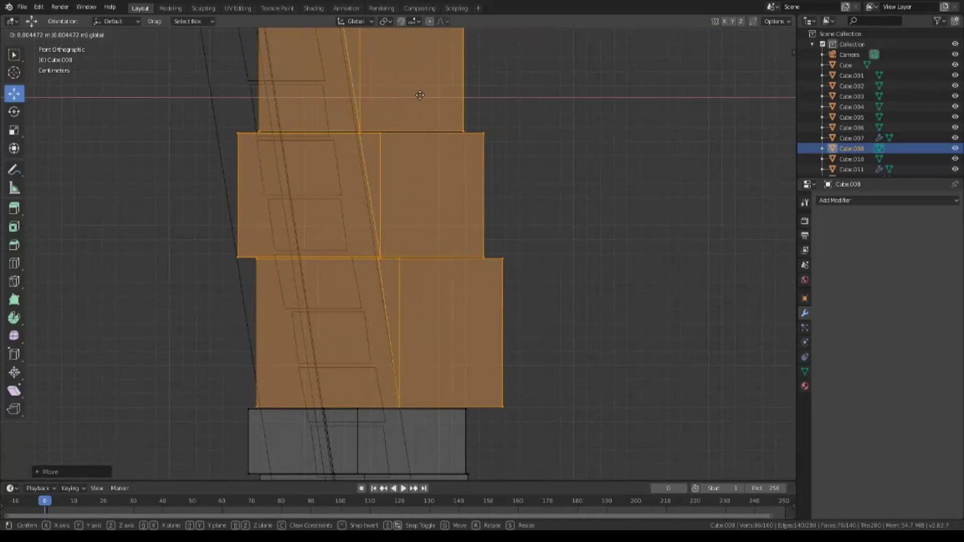
click(344, 97)
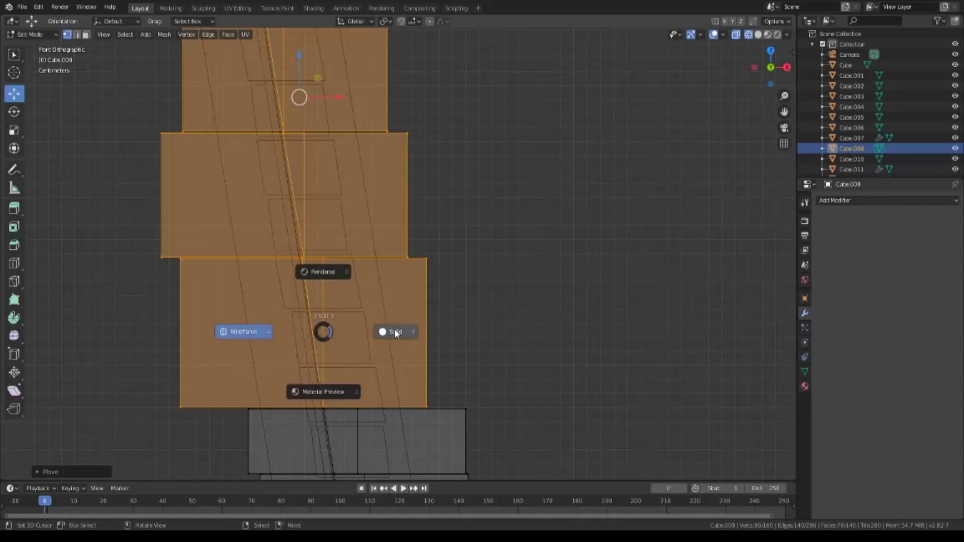
click(395, 333)
mouse_move(396, 333)
middle_down()
mouse_move(424, 405)
mouse_move(436, 381)
mouse_move(426, 281)
middle_up()
key(KP_1)
key(z)
click(276, 315)
Slide the duplicated upper blocks sideways along the X axis to follow the slant.
key(a)
key(g)
key(x)
click(377, 185)
middle_drag(377, 185, 367, 308)
key(alt+z)
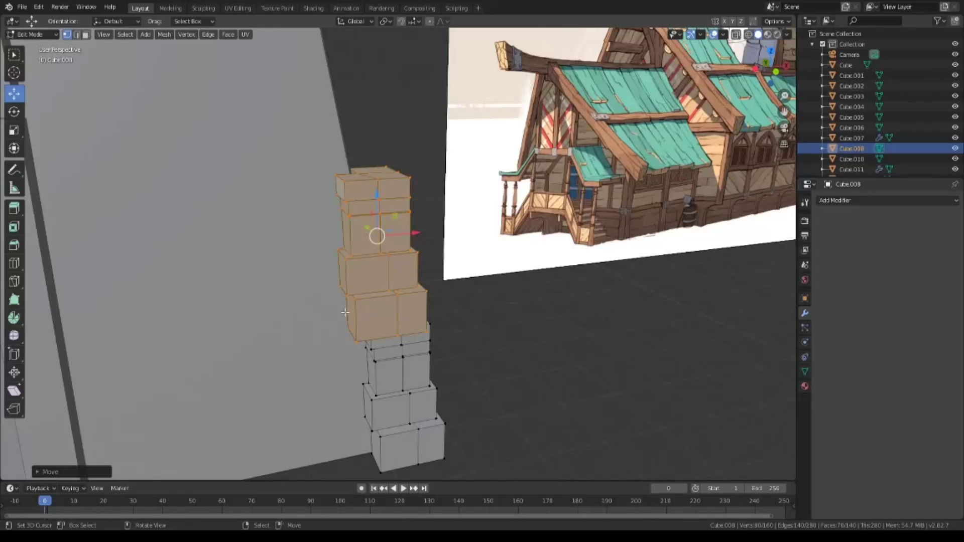
key(ctrl+KP_3)
From the left side view, shift the duplicated blocks along Y to match the wall's slant.
click(333, 315)
key(g)
key(y)
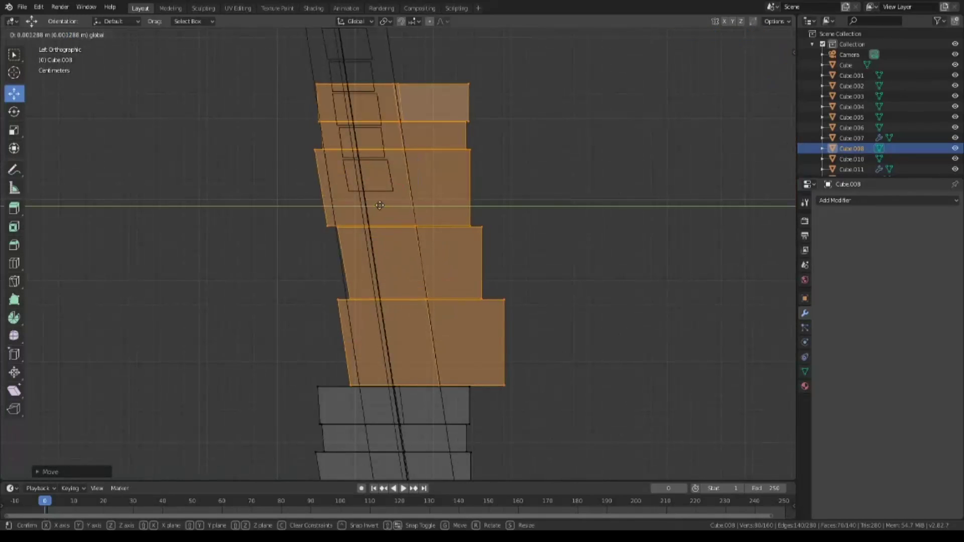
click(355, 276)
key(z)
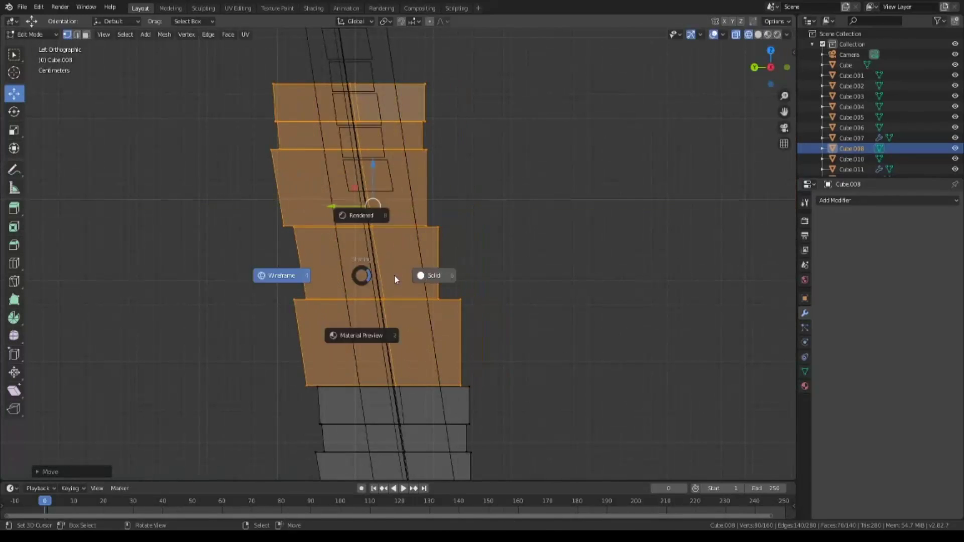
click(430, 276)
middle_drag(431, 276, 378, 344)
scroll(378, 344, down, 5)
Inspect the building corner in Object Mode, then return to editing the pillar blocks up close.
key(Tab)
key(a)
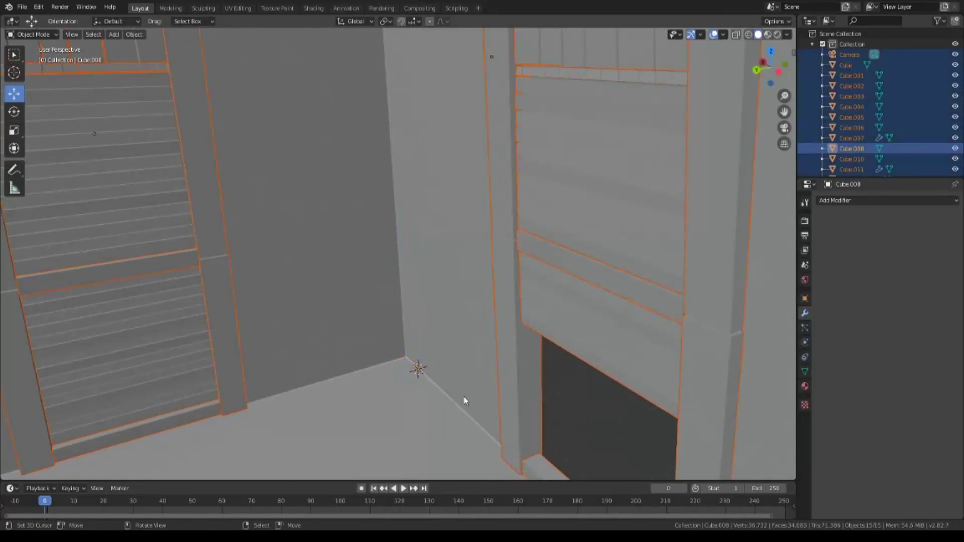
middle_drag(463, 399, 302, 414)
scroll(398, 261, up, 3)
key(Tab)
middle_drag(398, 261, 445, 302)
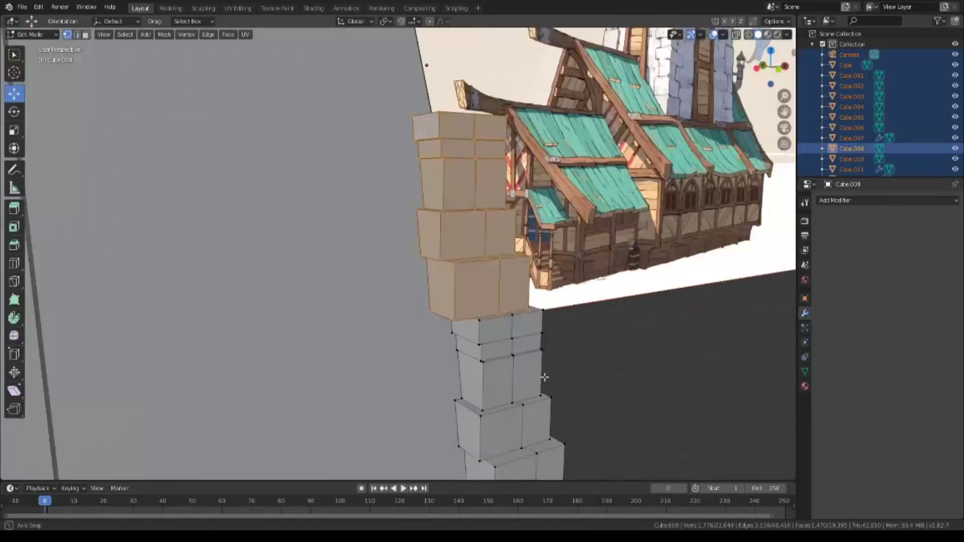
scroll(445, 301, up, 2)
Push individual block side faces in or out so they line up with the slanted wall.
drag(472, 286, 497, 286)
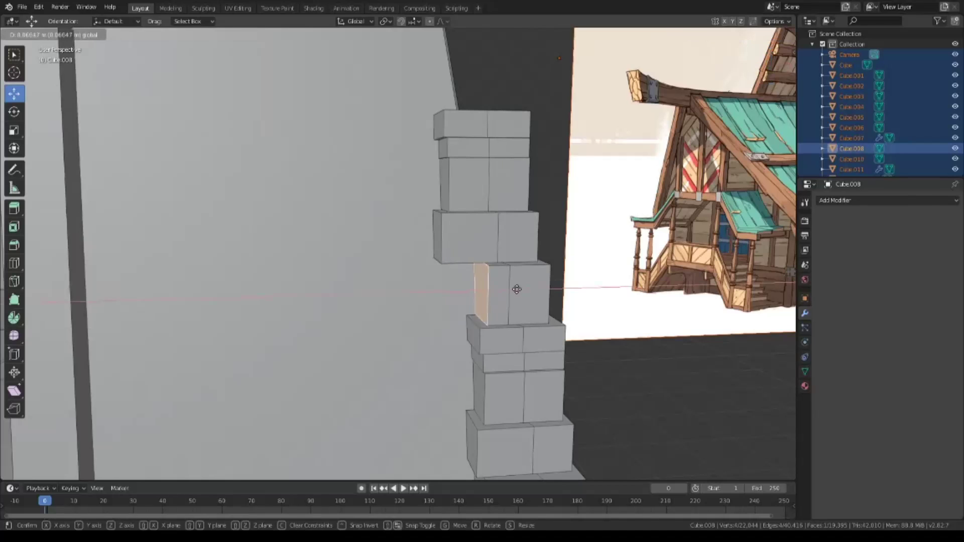
click(437, 236)
drag(470, 235, 477, 235)
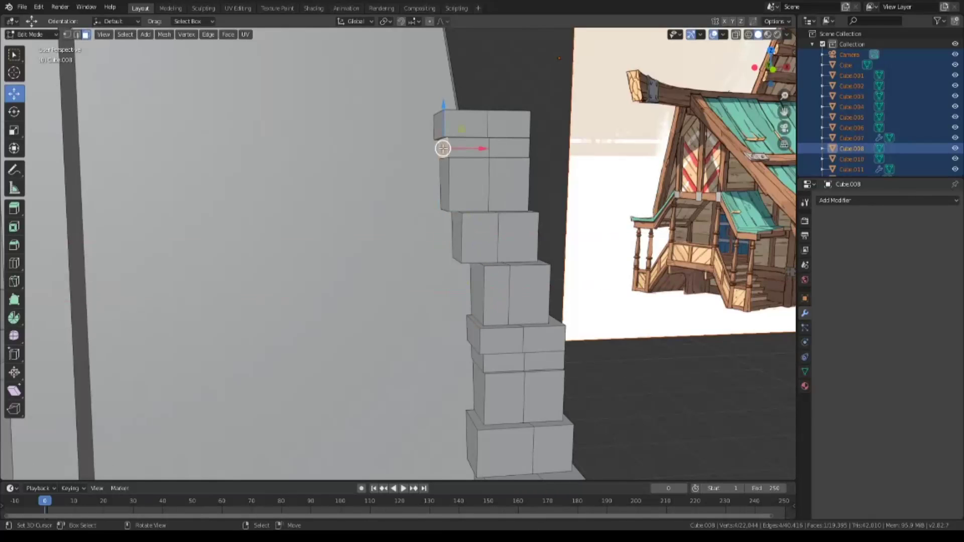
click(454, 149)
middle_drag(455, 148, 553, 366)
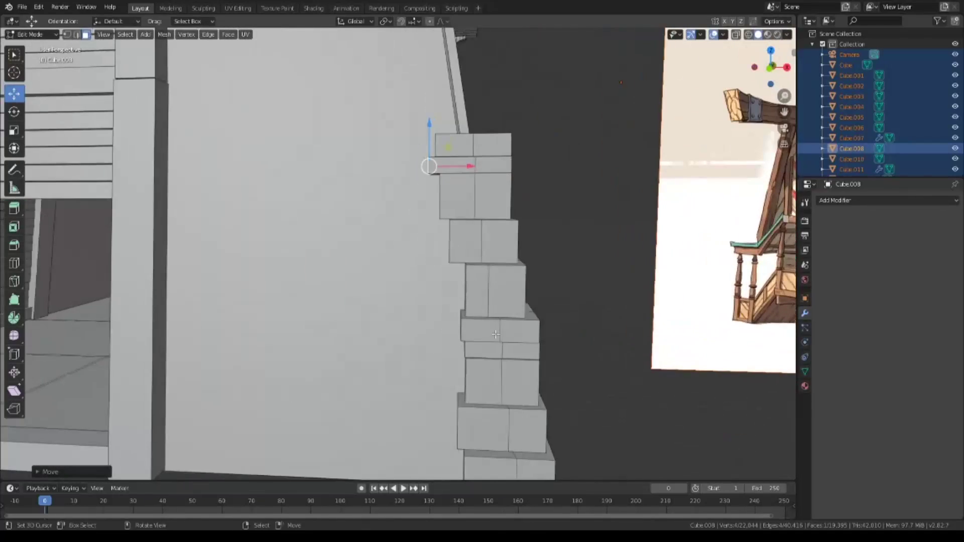
click(463, 285)
drag(485, 283, 475, 284)
mouse_move(552, 368)
middle_down()
mouse_move(646, 341)
mouse_move(583, 328)
middle_up()
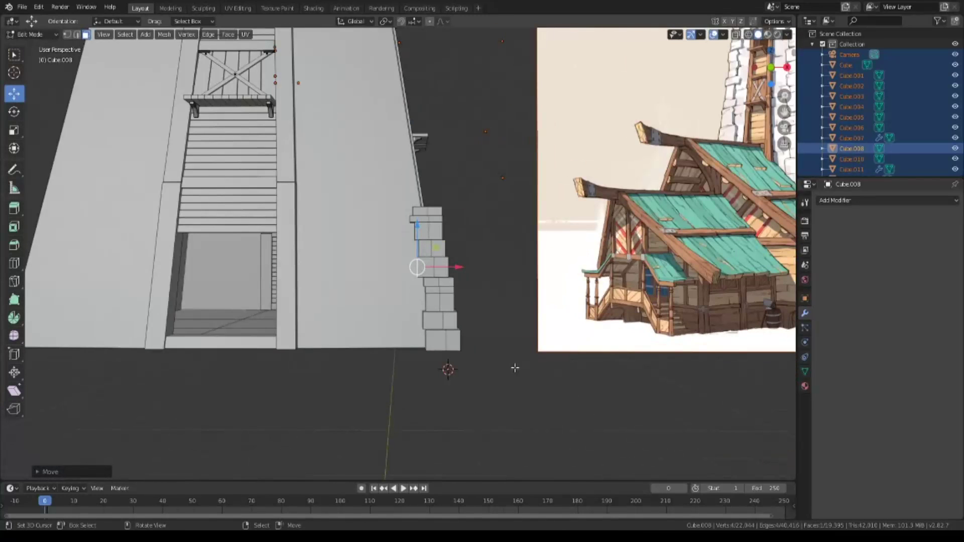
Orbit around the tower and check the pillar from the front in see-through mode.
mouse_move(516, 369)
middle_down()
mouse_move(411, 405)
mouse_move(350, 402)
mouse_move(475, 460)
mouse_move(527, 413)
mouse_move(439, 348)
middle_up()
key(KP_1)
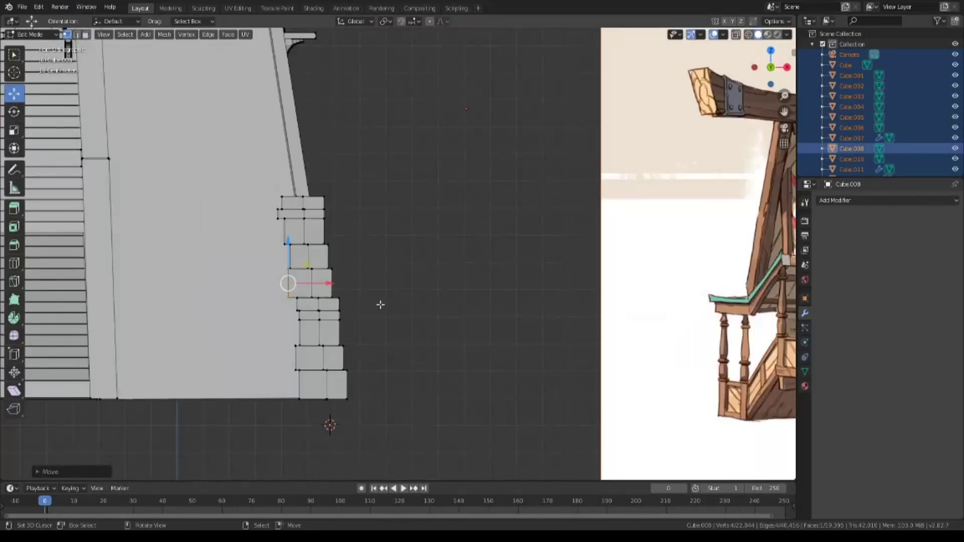
scroll(379, 303, up, 3)
scroll(326, 394, down, 3)
key(alt+z)
scroll(350, 323, down, 2)
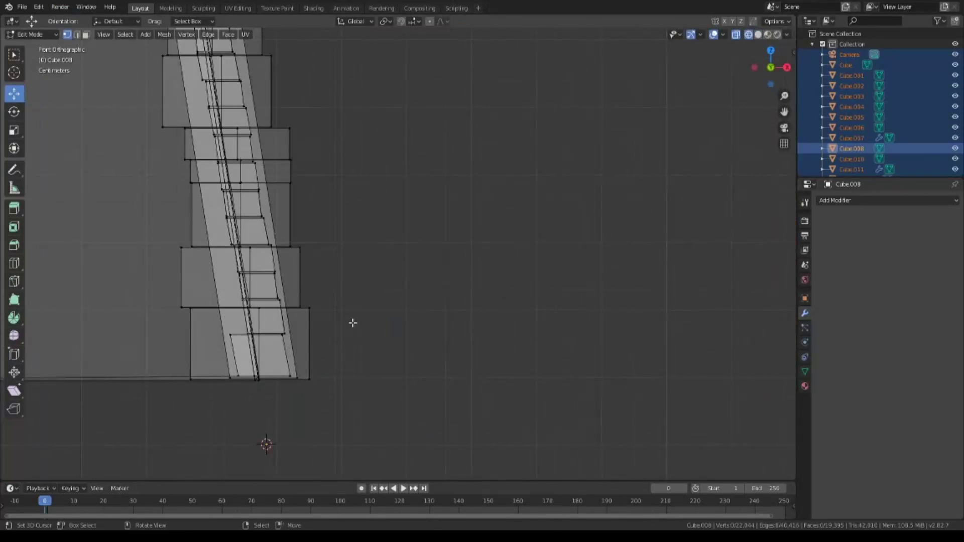
scroll(364, 233, down, 2)
middle_drag(364, 233, 366, 252)
Edit only Cube.008 and box-select its right-side vertices in front view.
key(Tab)
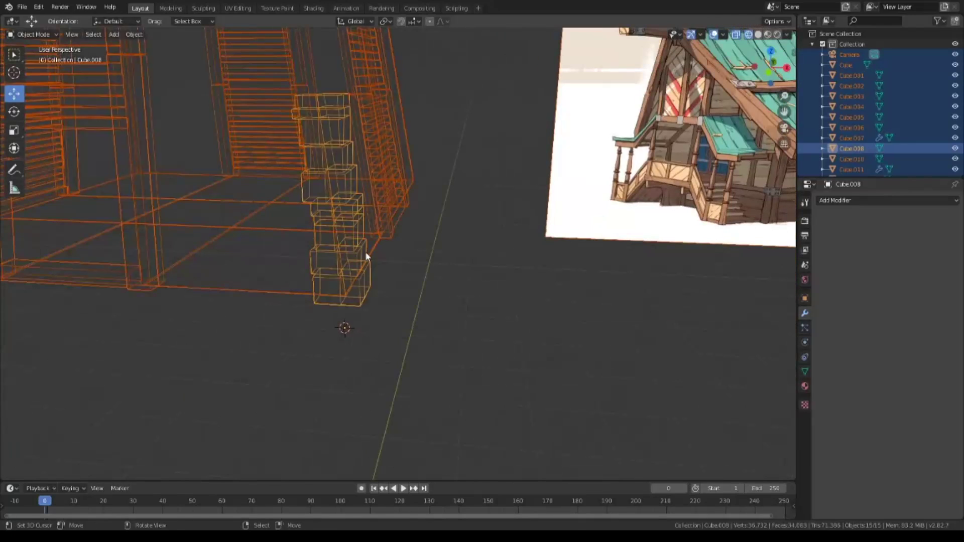
click(365, 252)
key(Tab)
key(KP_1)
drag(333, 92, 416, 279)
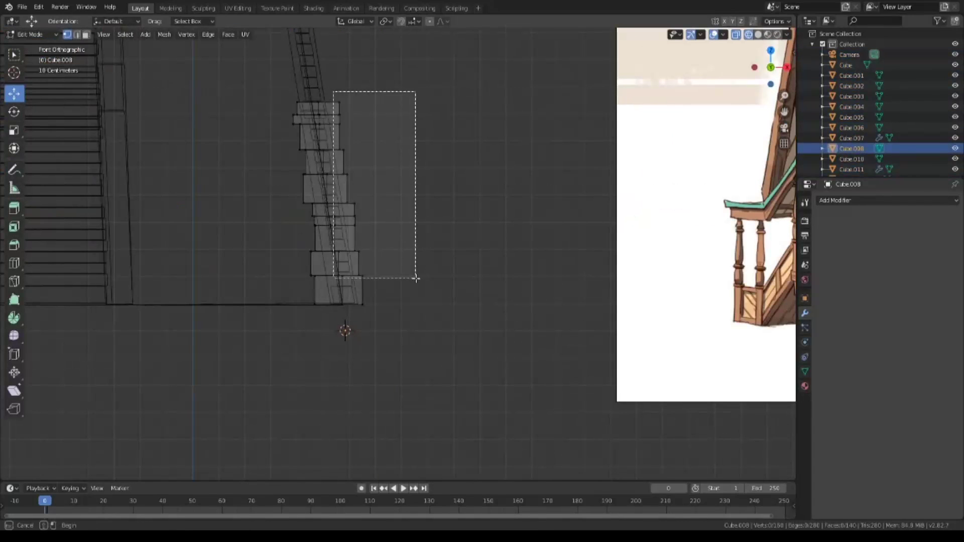
drag(424, 209, 402, 189)
drag(380, 263, 381, 264)
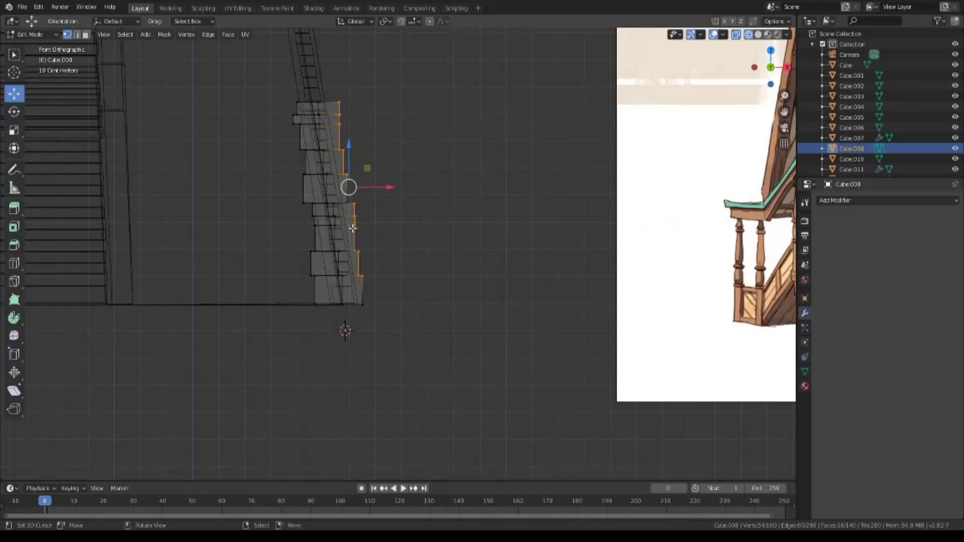
Refine the vertex selection, deselecting the lower right-side vertices and adding others.
scroll(362, 297, up, 2)
scroll(405, 232, up, 1)
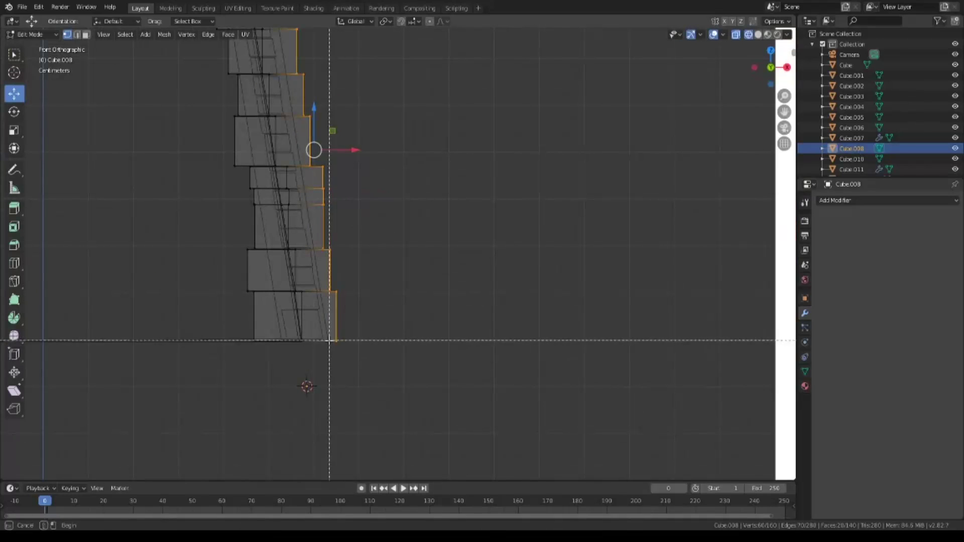
key(Escape)
mouse_move(350, 141)
mouse_down()
mouse_move(339, 119)
mouse_move(329, 186)
mouse_up()
key(b)
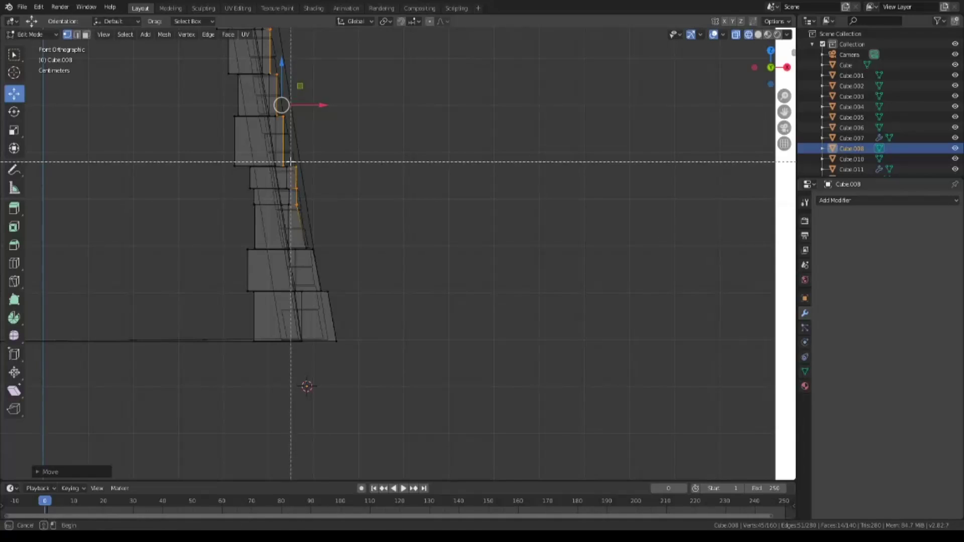
middle_drag(257, 161, 326, 238)
scroll(463, 273, up, 2)
scroll(390, 320, up, 1)
drag(392, 361, 383, 316)
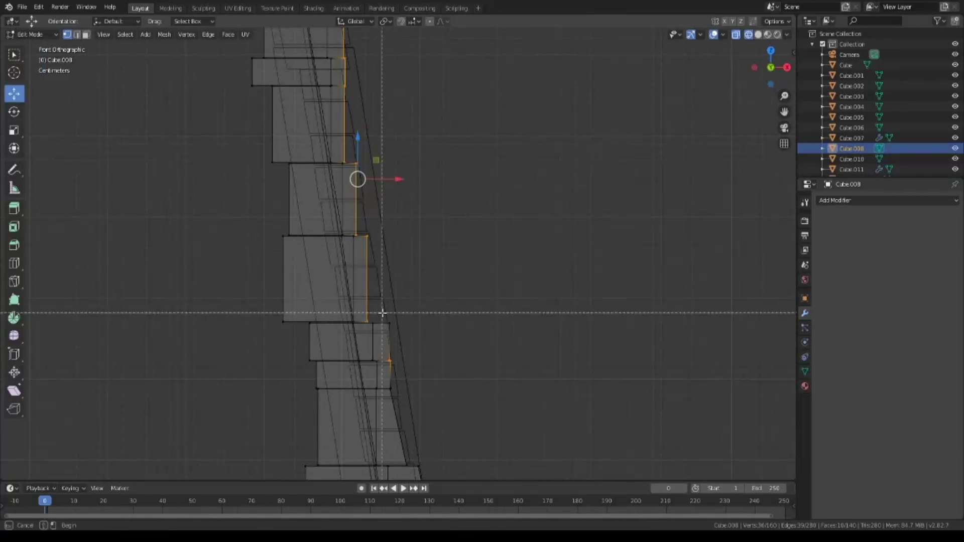
Slide the selected right-side vertices left along X onto the wall's slant.
key(g)
click(388, 354)
key(b)
key(g)
key(x)
click(388, 162)
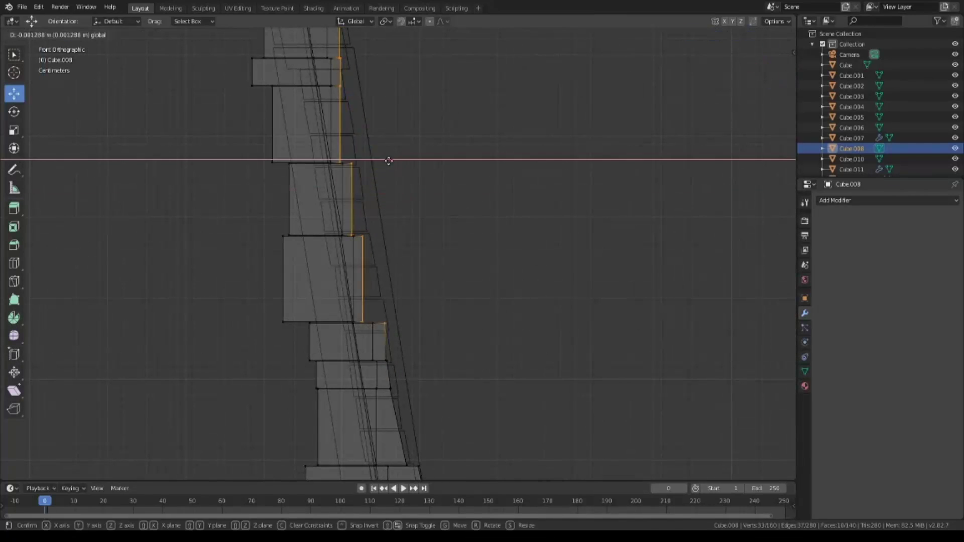
key(b)
middle_drag(356, 319, 376, 147)
Check the adjusted edges in perspective wireframe, then select the connected upper blocks with Ctrl+L.
key(alt+z)
mouse_move(413, 293)
middle_down()
mouse_move(470, 373)
mouse_move(496, 343)
mouse_move(480, 371)
mouse_move(554, 381)
mouse_move(472, 389)
middle_up()
scroll(310, 346, up, 3)
scroll(358, 353, up, 2)
key(z)
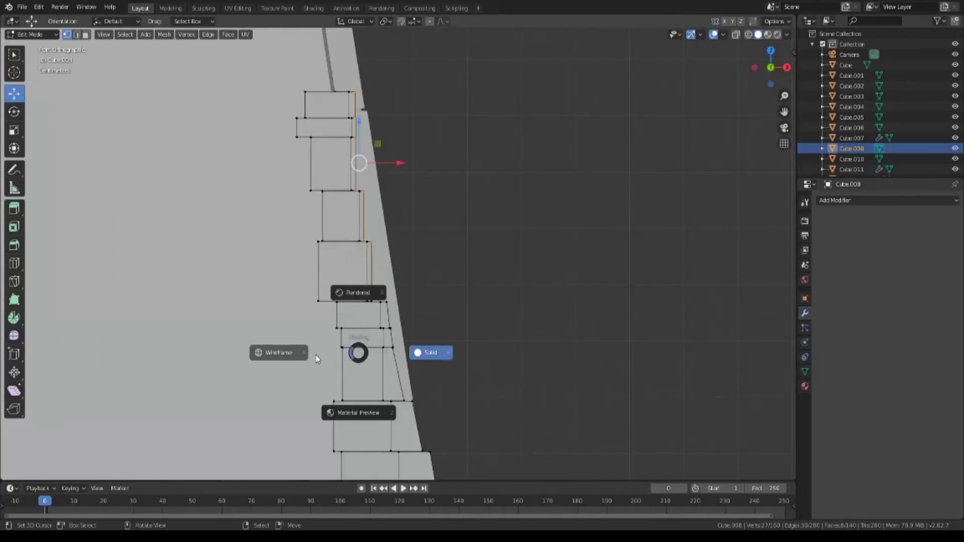
click(317, 359)
scroll(578, 377, down, 2)
scroll(526, 327, down, 1)
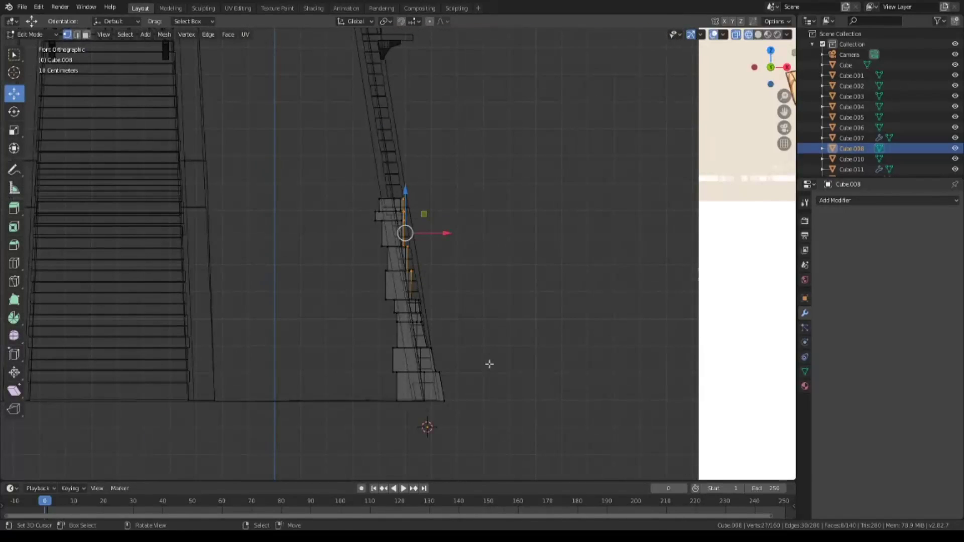
mouse_move(507, 373)
middle_down()
mouse_move(492, 383)
mouse_move(506, 381)
middle_up()
scroll(457, 202, up, 3)
key(ctrl+l)
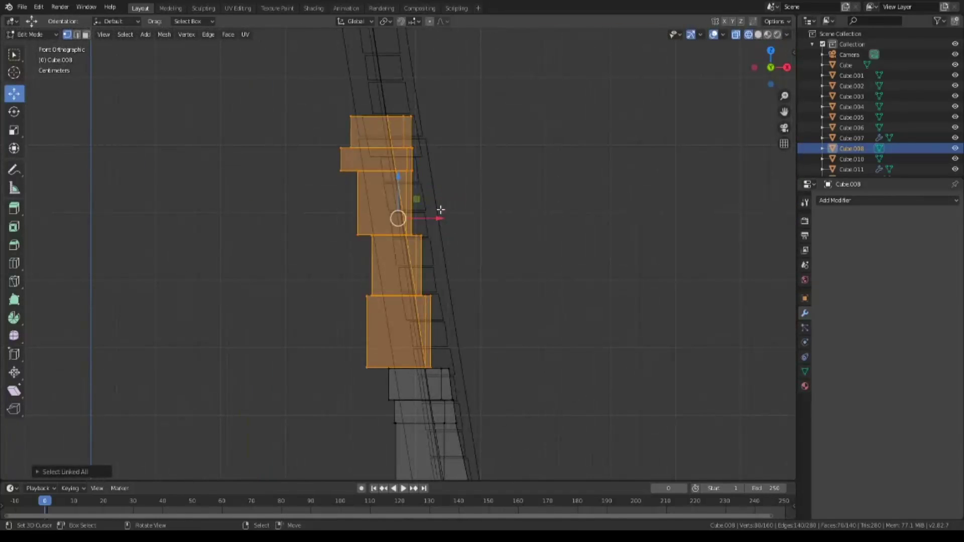
Nudge the selected upper blocks slightly along X and orbit to check their placement.
scroll(474, 394, down, 2)
scroll(469, 383, down, 1)
scroll(442, 344, up, 1)
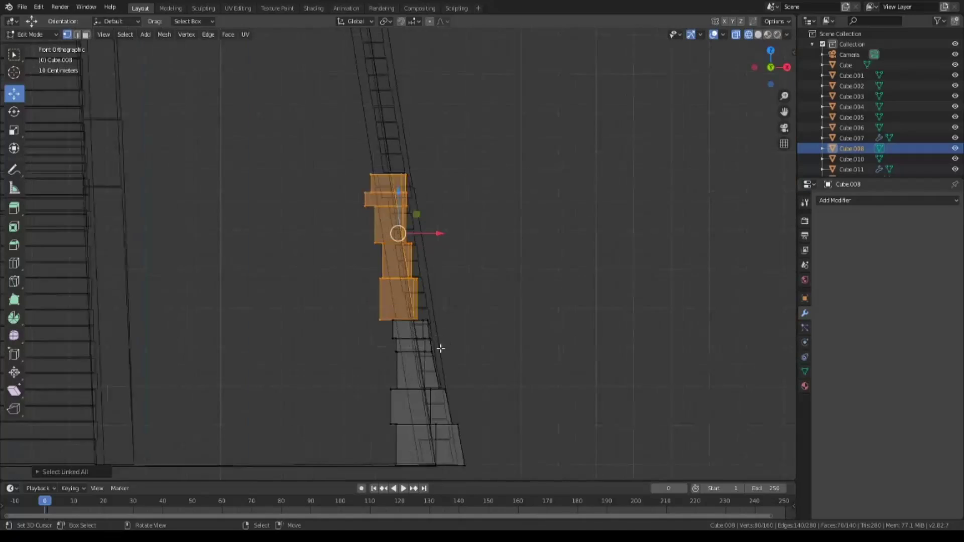
scroll(440, 223, up, 2)
drag(440, 222, 445, 222)
mouse_move(445, 222)
middle_down()
mouse_move(490, 318)
mouse_move(357, 370)
mouse_move(265, 327)
mouse_move(327, 334)
mouse_move(526, 322)
mouse_move(518, 420)
middle_up()
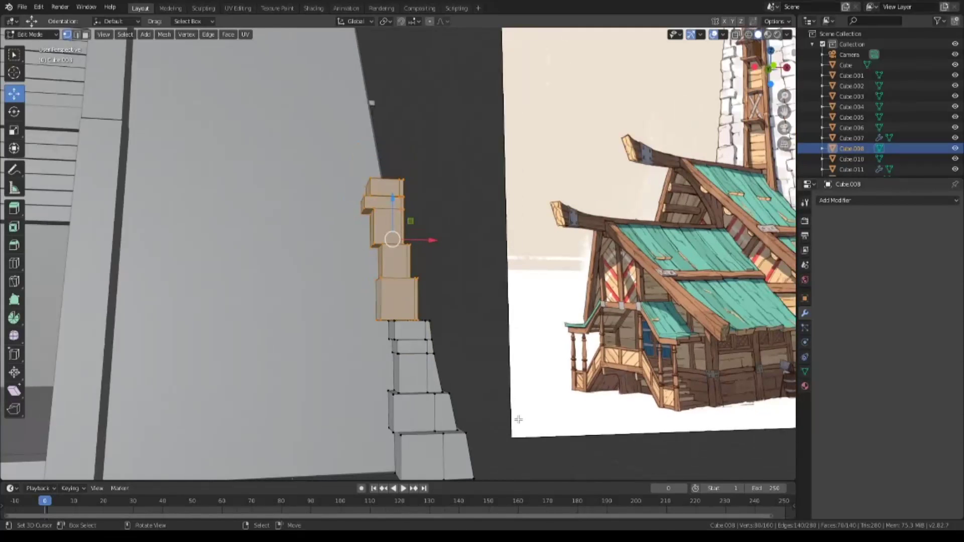
middle_drag(528, 305, 437, 319)
scroll(520, 349, up, 4)
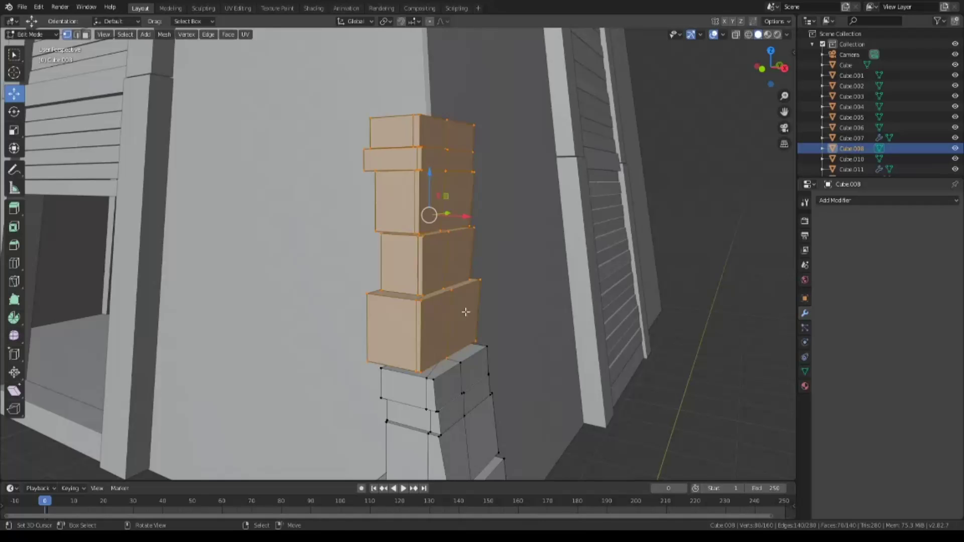
Box-select the block column's vertices in Front Orthographic with X-ray on.
key(KP_1)
key(alt+z)
mouse_move(286, 77)
mouse_down()
mouse_move(361, 155)
mouse_move(408, 372)
mouse_up()
Box-select the wall-side edge vertices of the upper blocks, leaving out the bottom block.
ctrl+drag(287, 76, 408, 380)
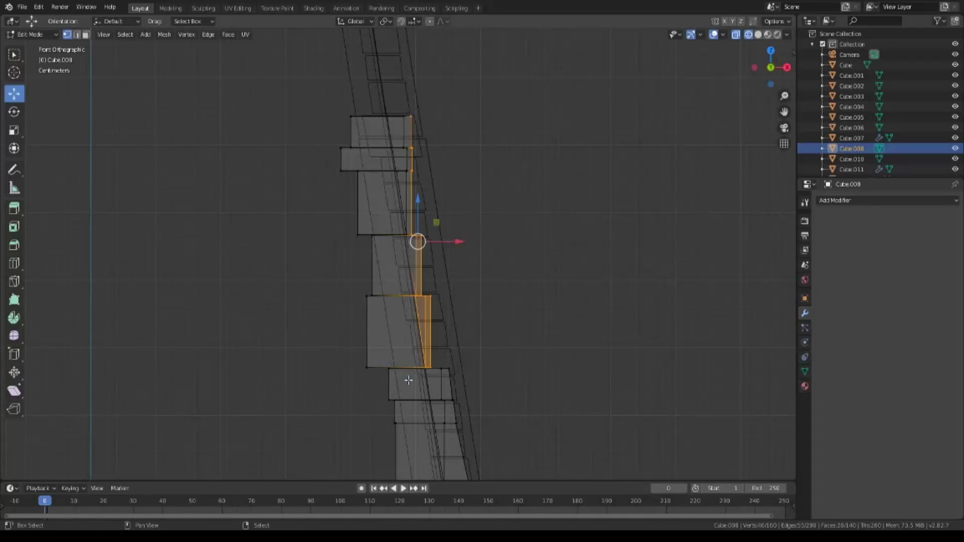
scroll(425, 332, up, 3)
key(b)
shift+drag(432, 328, 455, 477)
scroll(436, 382, down, 3)
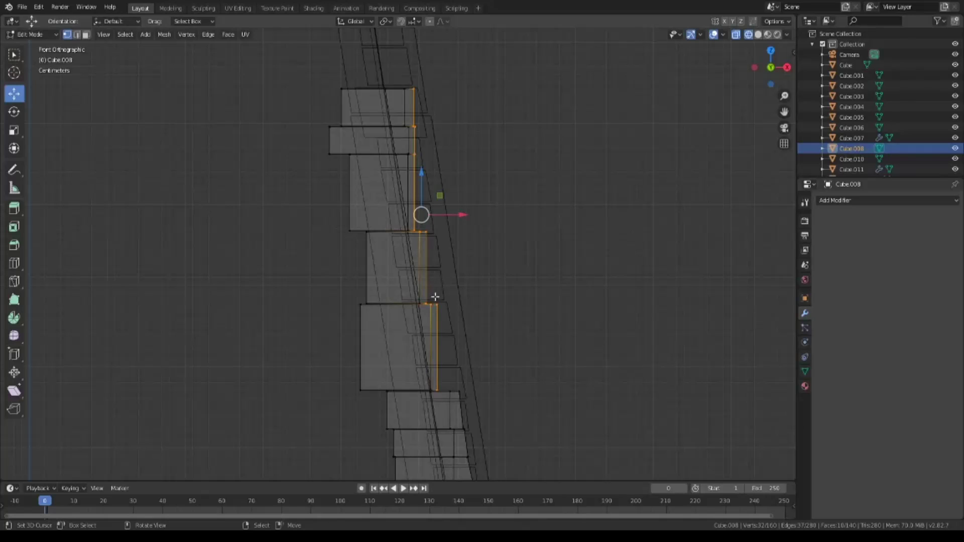
key(b)
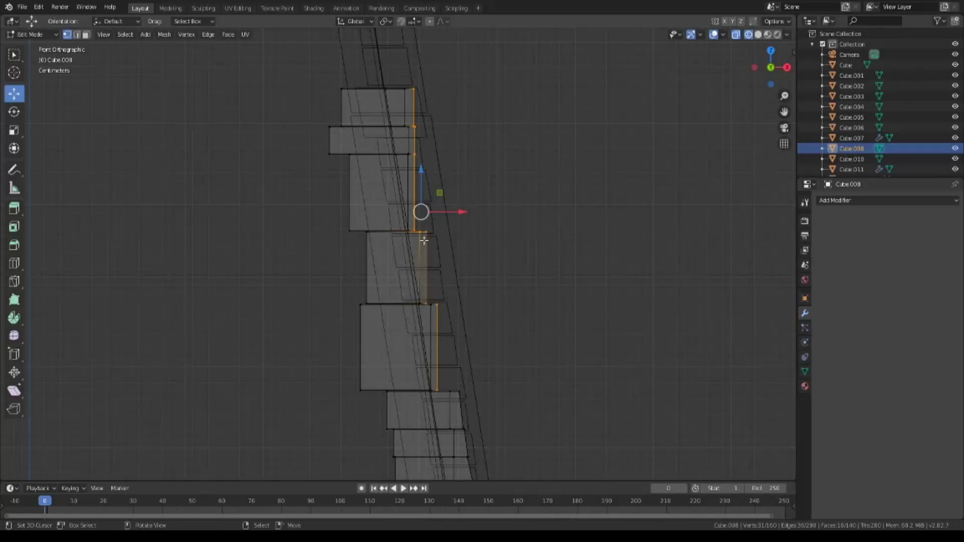
key(b)
Slide the selected edge vertices sideways along X toward the wall.
drag(447, 210, 474, 230)
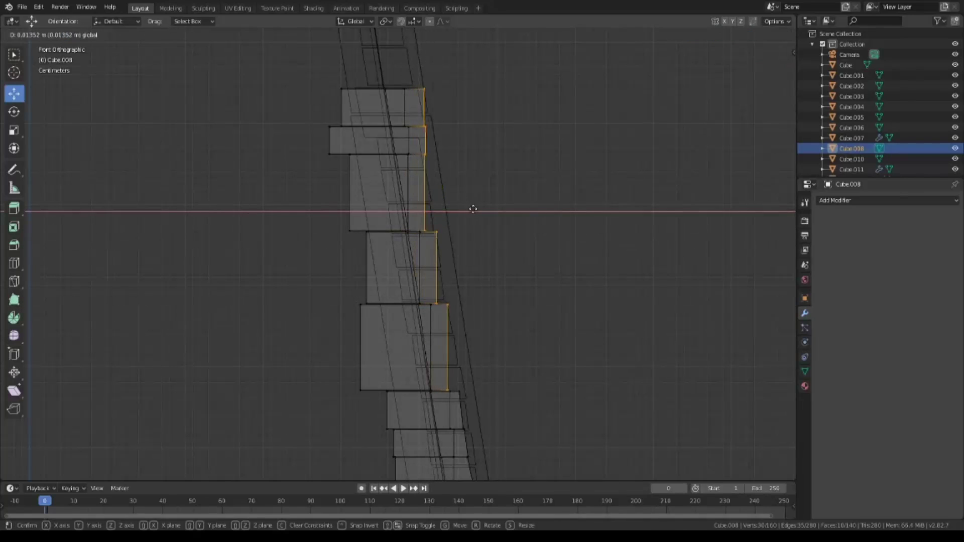
middle_drag(446, 387, 466, 401)
drag(477, 194, 467, 194)
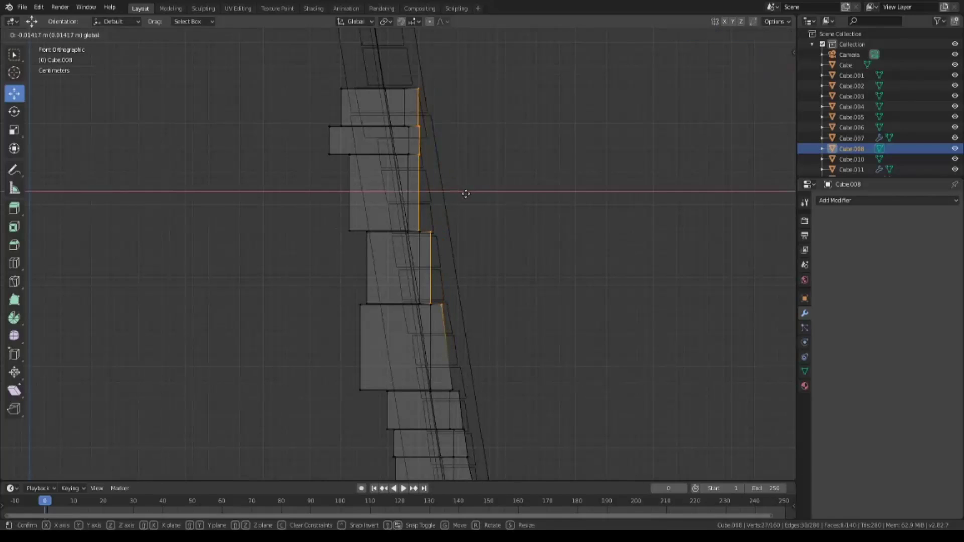
drag(466, 160, 451, 160)
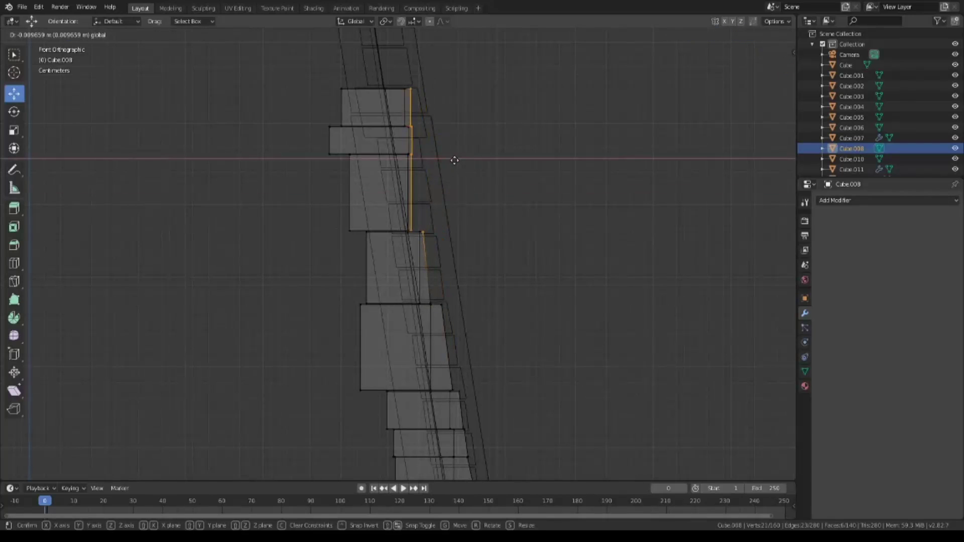
click(454, 160)
Deselect the lower edge vertices and slide the upper ones left onto the wall slant.
key(b)
middle_drag(415, 243, 442, 281)
key(b)
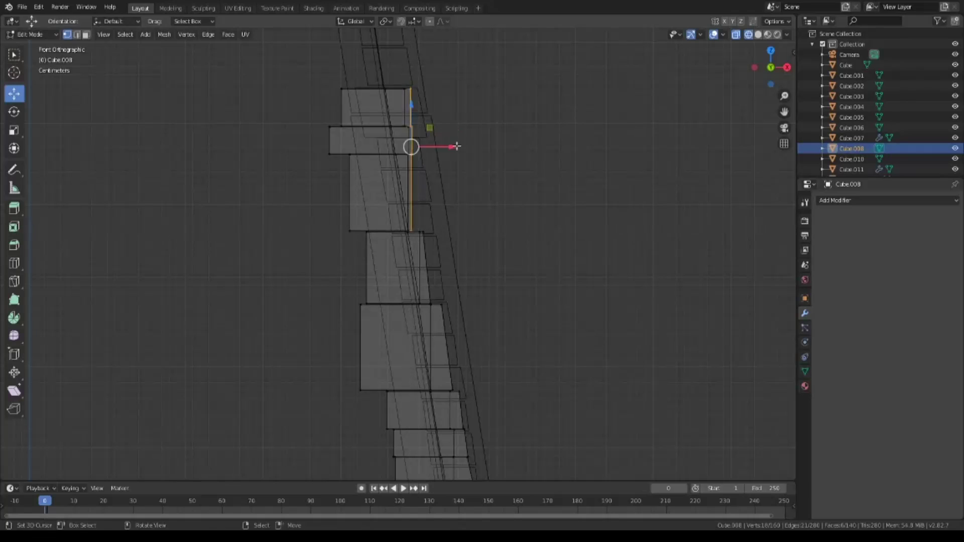
drag(456, 146, 462, 144)
shift+middle_drag(483, 190, 497, 351)
drag(458, 301, 462, 301)
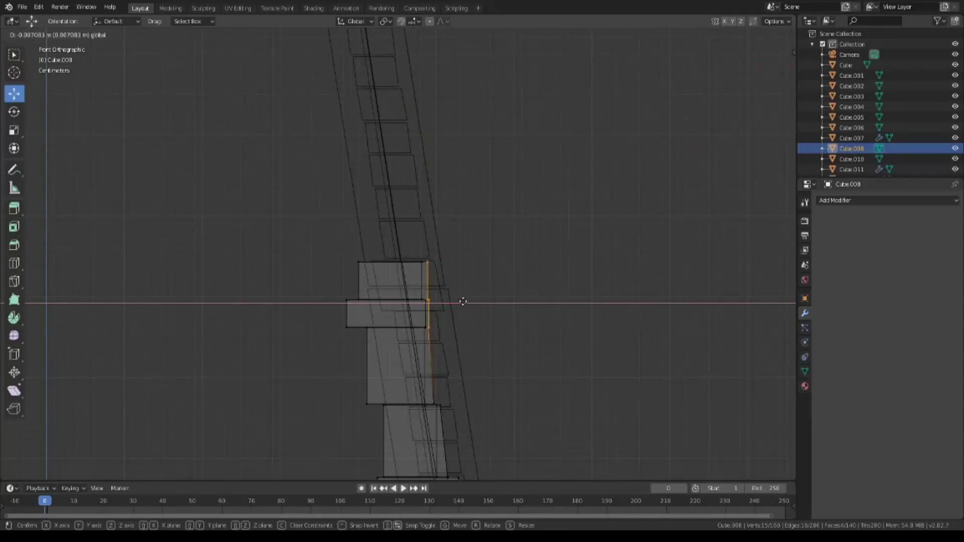
click(462, 302)
Nudge the top block's edge vertices left until they meet the wall.
key(b)
middle_drag(431, 314, 688, 482)
drag(462, 287, 463, 285)
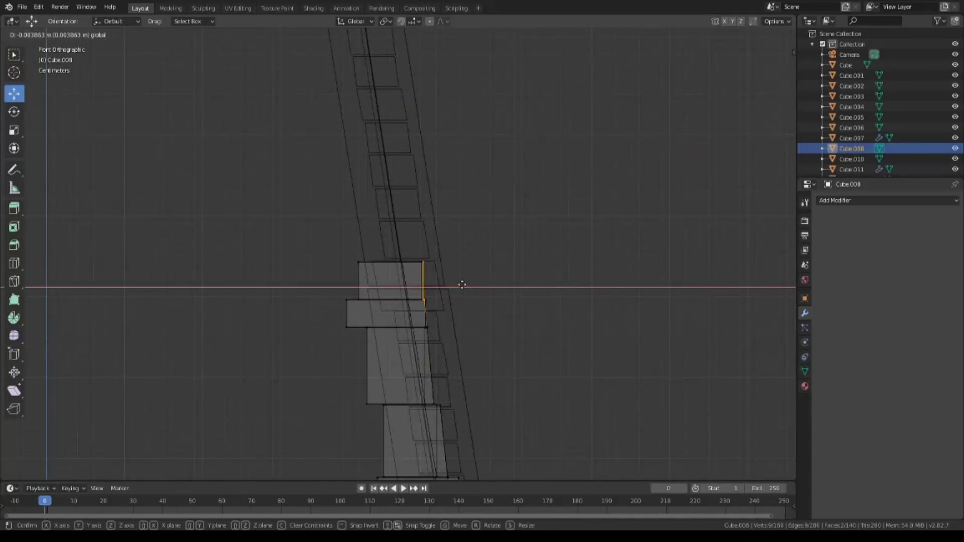
click(461, 285)
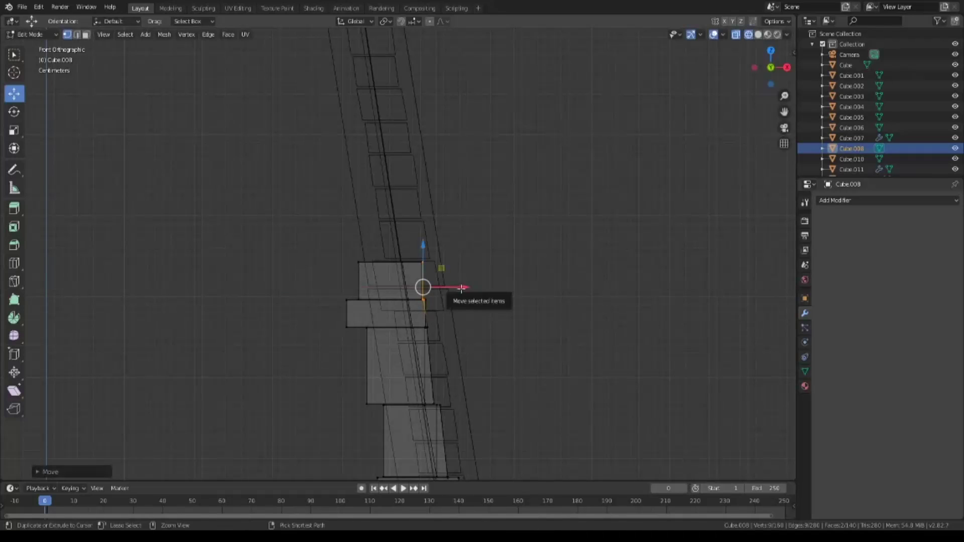
scroll(447, 294, up, 4)
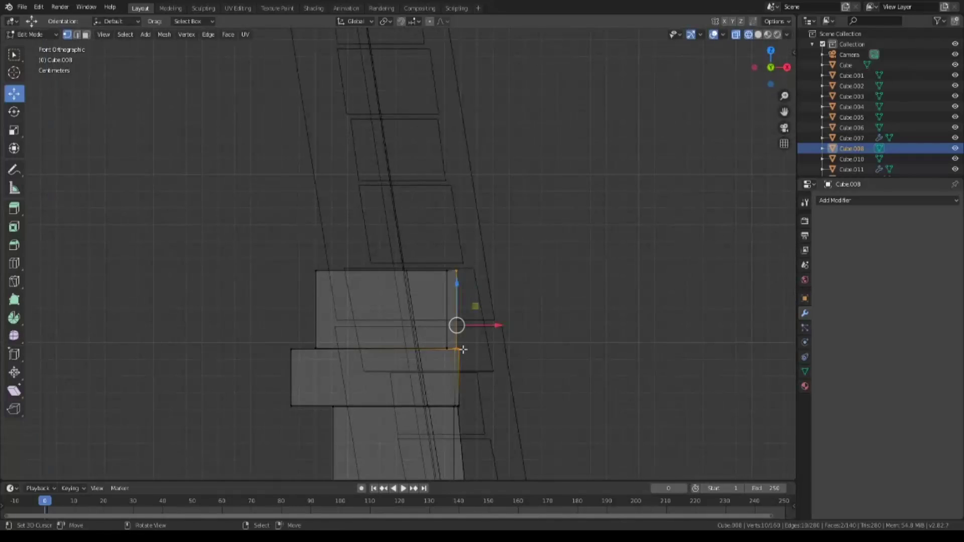
drag(496, 325, 491, 325)
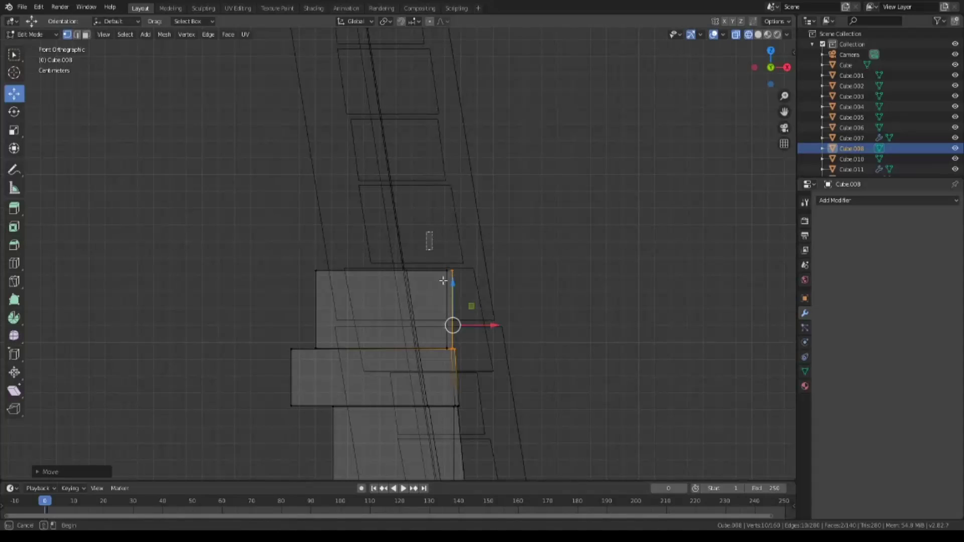
Clear the selection, nudge the remaining vertices sideways, and turn off see-through display.
key(a)
key(alt+a)
scroll(503, 387, down, 3)
drag(458, 263, 452, 267)
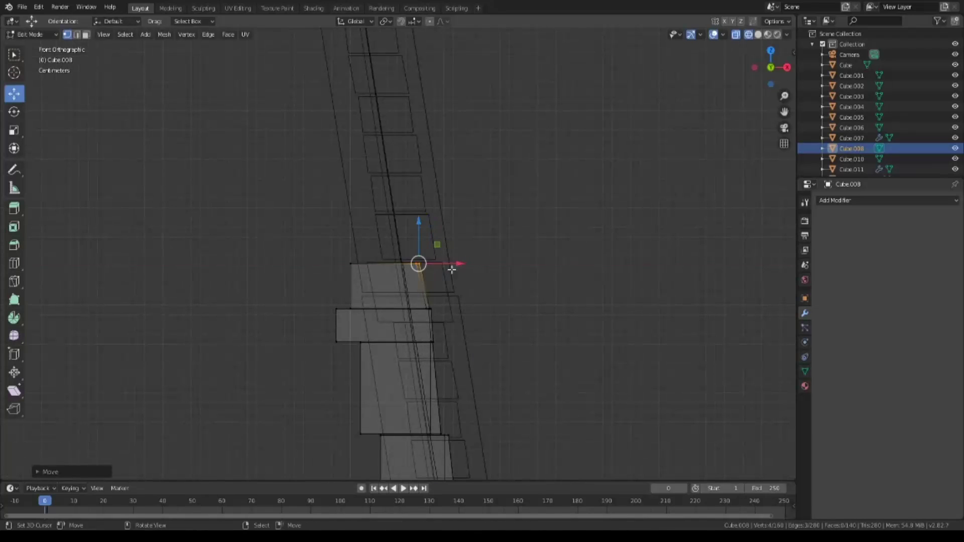
key(alt+z)
mouse_move(521, 306)
middle_down()
mouse_move(497, 386)
mouse_move(475, 406)
mouse_move(379, 452)
mouse_move(394, 420)
middle_up()
Select a block's side faces and orbit to check the column against the wall, ending in left side view.
click(86, 34)
scroll(488, 306, up, 3)
middle_drag(489, 306, 442, 282)
click(410, 249)
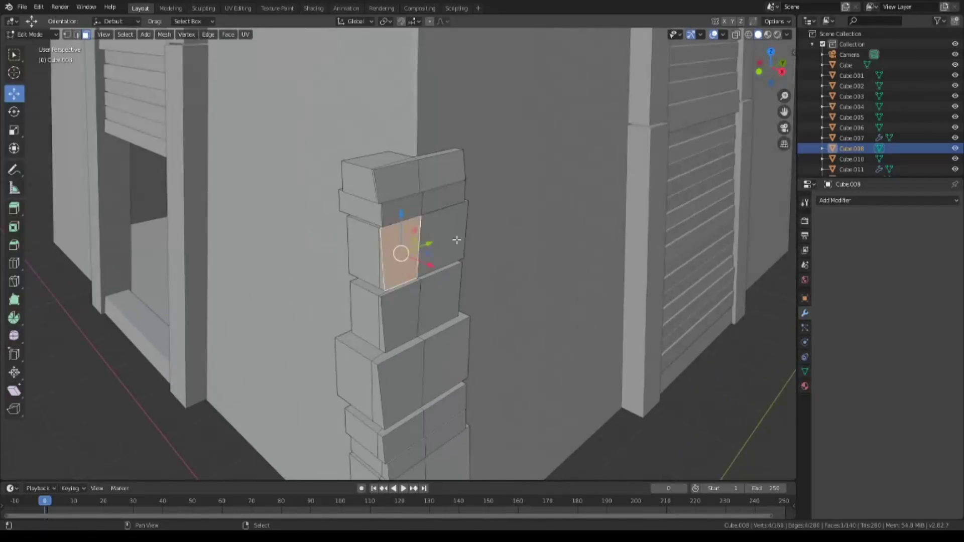
shift+click(452, 260)
middle_drag(446, 348, 524, 351)
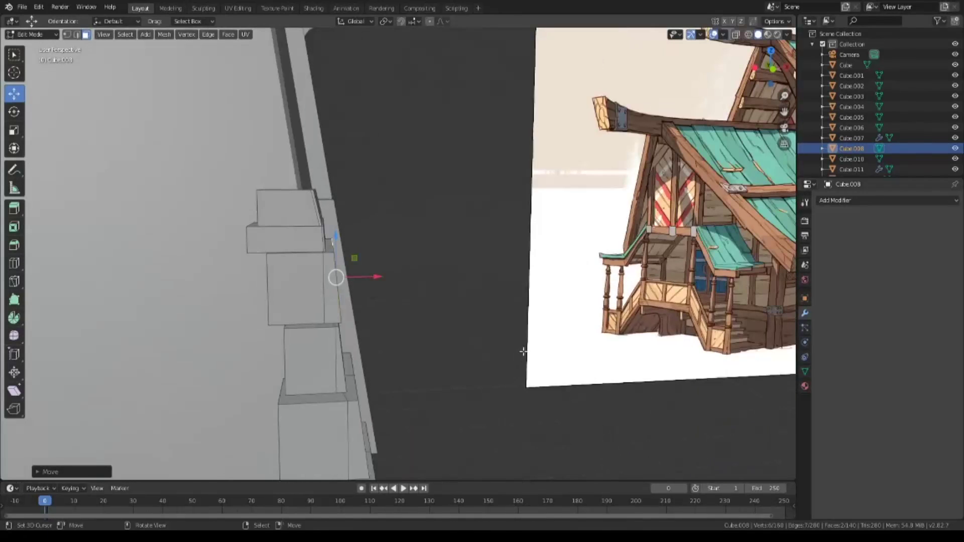
middle_drag(353, 342, 485, 327)
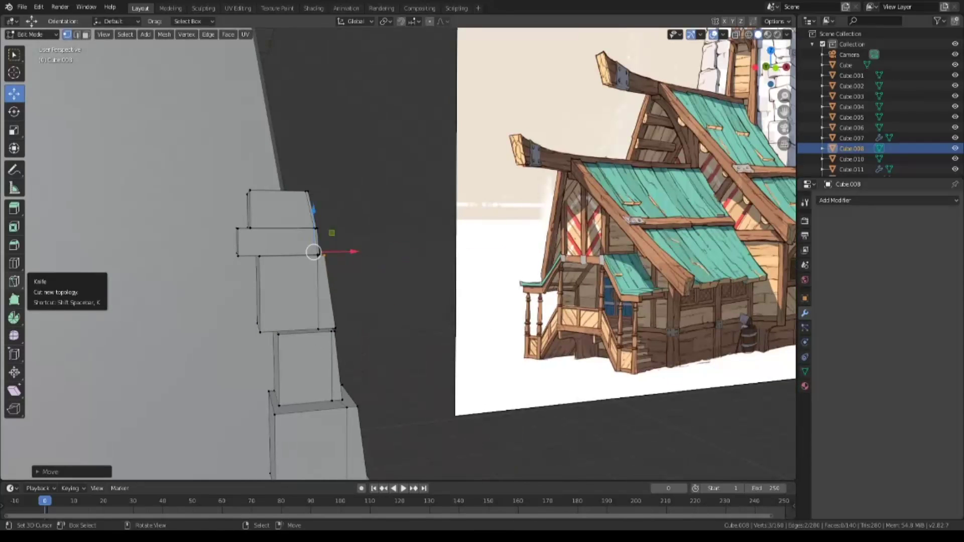
middle_drag(362, 372, 406, 377)
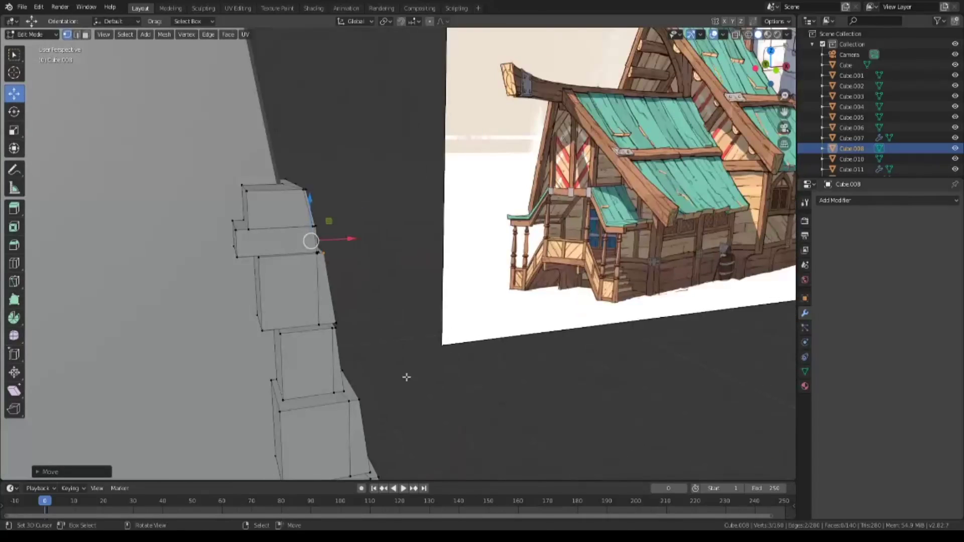
key(ctrl+KP_3)
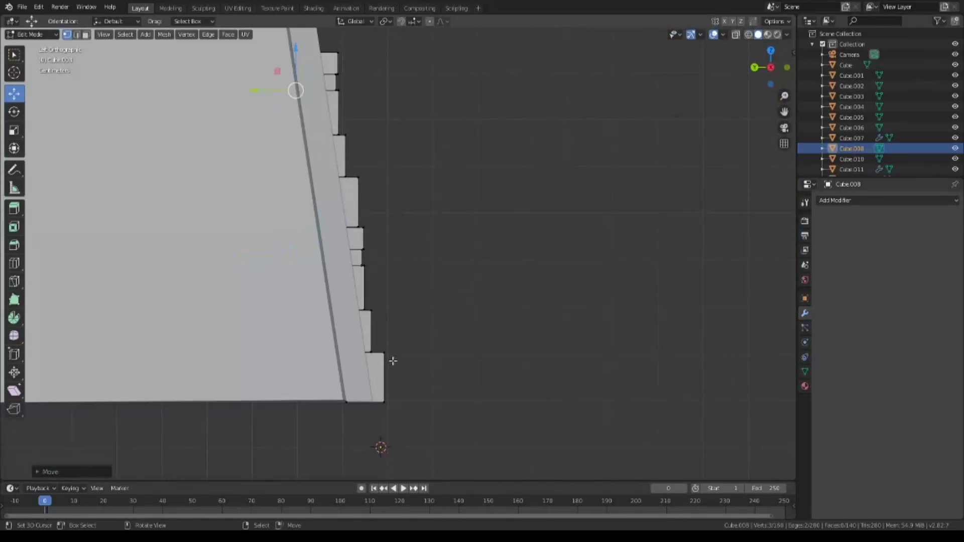
In see-through mode, move the edge on a block's right side along Y.
key(alt+z)
shift+click(392, 356)
key(g)
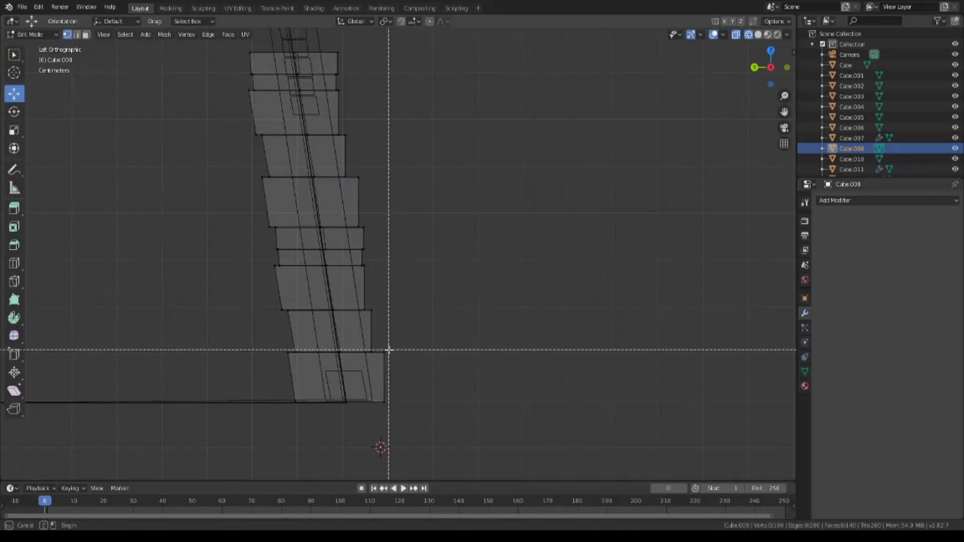
key(y)
key(Return)
key(alt+a)
Box-select the vertices of an upper block's edge.
key(b)
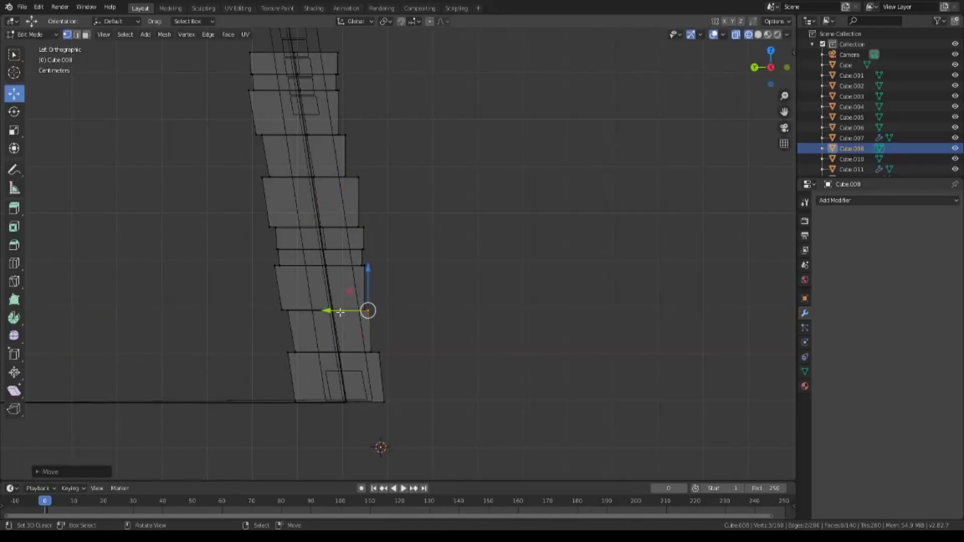
key(b)
mouse_move(370, 259)
mouse_down()
mouse_move(382, 176)
mouse_move(371, 30)
mouse_up()
key(a)
key(alt+a)
key(b)
key(a)
key(alt+a)
key(b)
drag(345, 133, 332, 141)
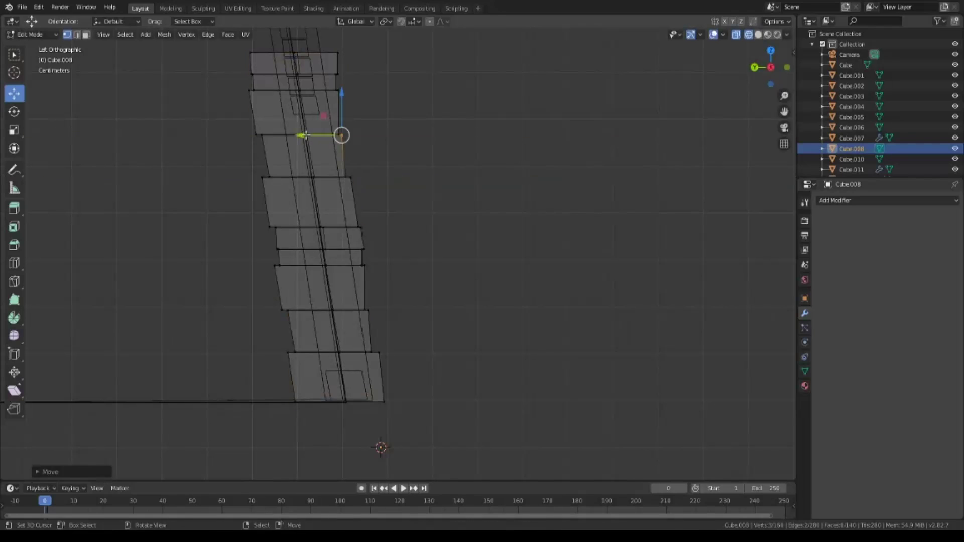
Move a lower block's right-edge vertices along Y.
key(alt+a)
shift+middle_drag(414, 145, 397, 248)
key(b)
drag(349, 194, 379, 249)
key(g)
key(y)
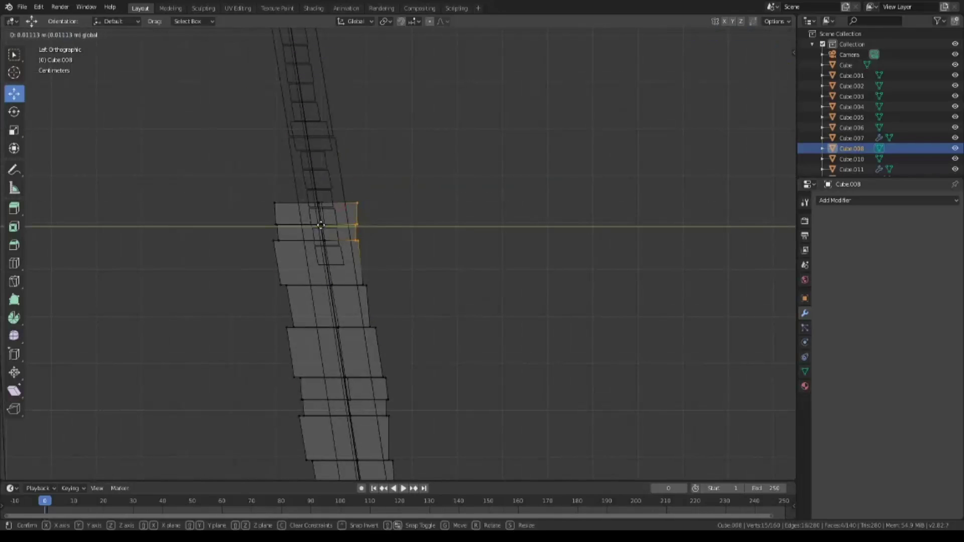
click(321, 225)
Switch to solid shading, orbit the building, then return to see-through front view.
key(alt+a)
key(z)
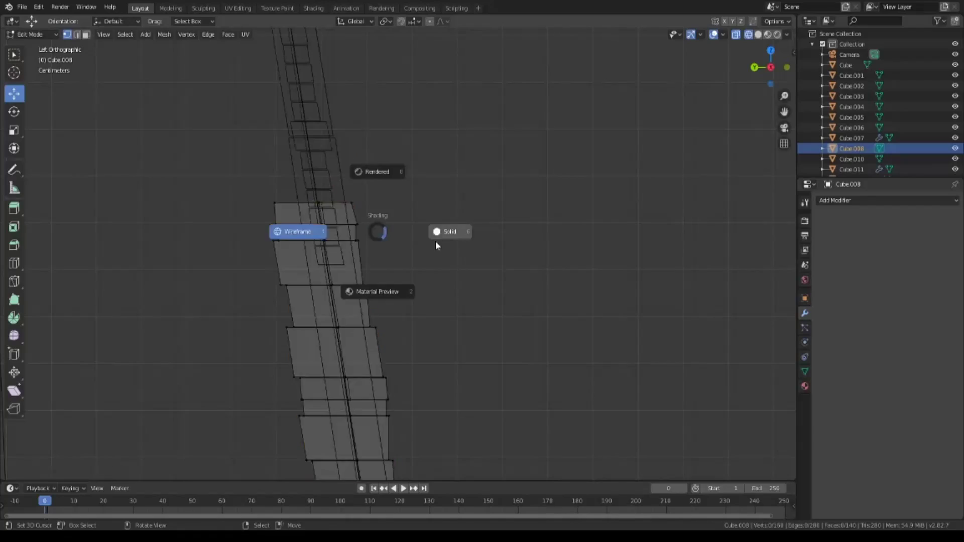
click(435, 245)
mouse_move(435, 245)
middle_down()
mouse_move(549, 362)
mouse_move(455, 362)
mouse_move(477, 329)
mouse_move(417, 352)
middle_up()
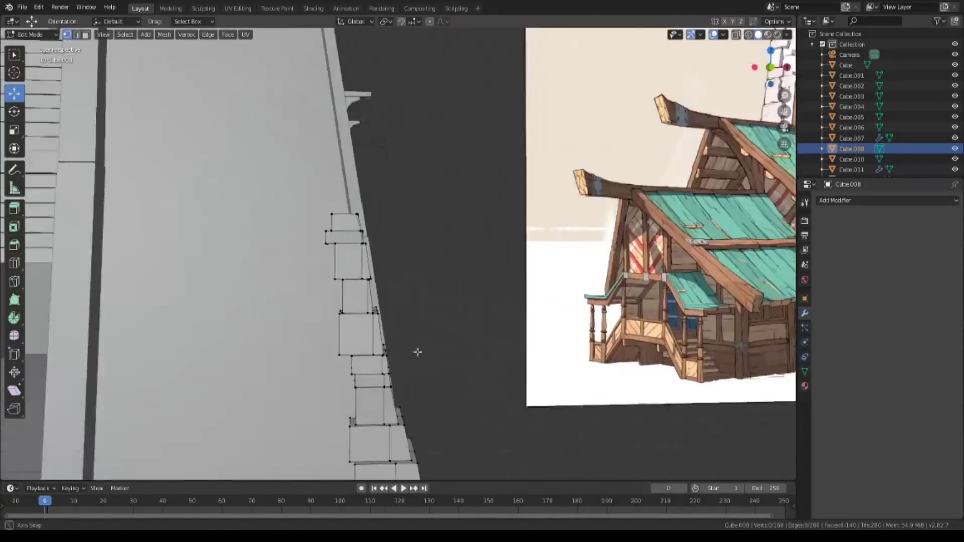
scroll(417, 352, down, 2)
key(KP_1)
key(alt+z)
Frame the column and move the lowest block's bottom-left corner outward.
key(b)
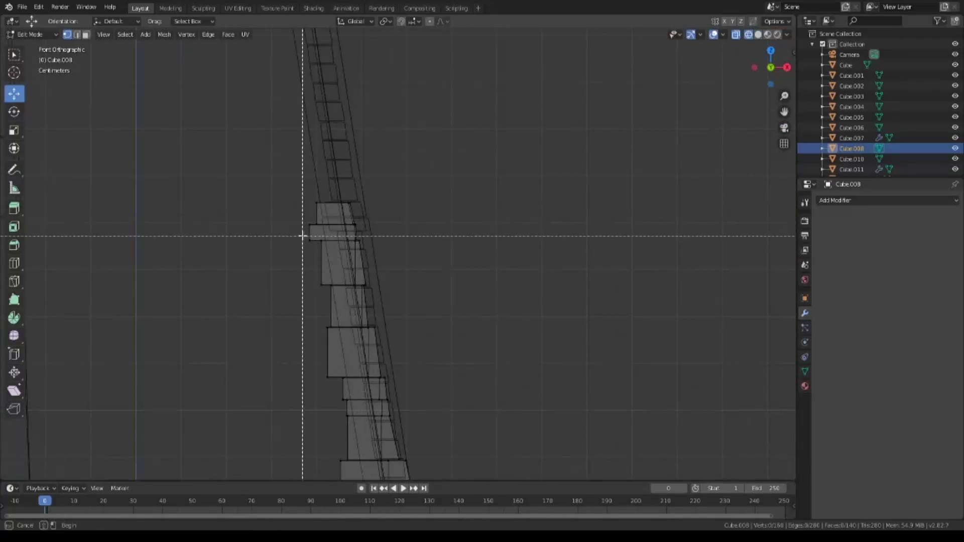
drag(303, 237, 412, 472)
click(321, 330)
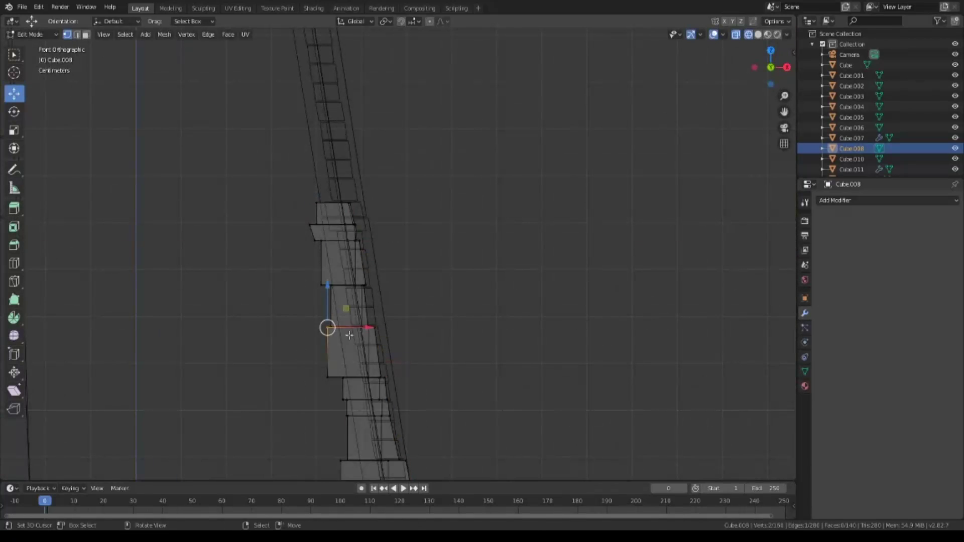
key(a)
key(KP_Decimal)
key(alt+a)
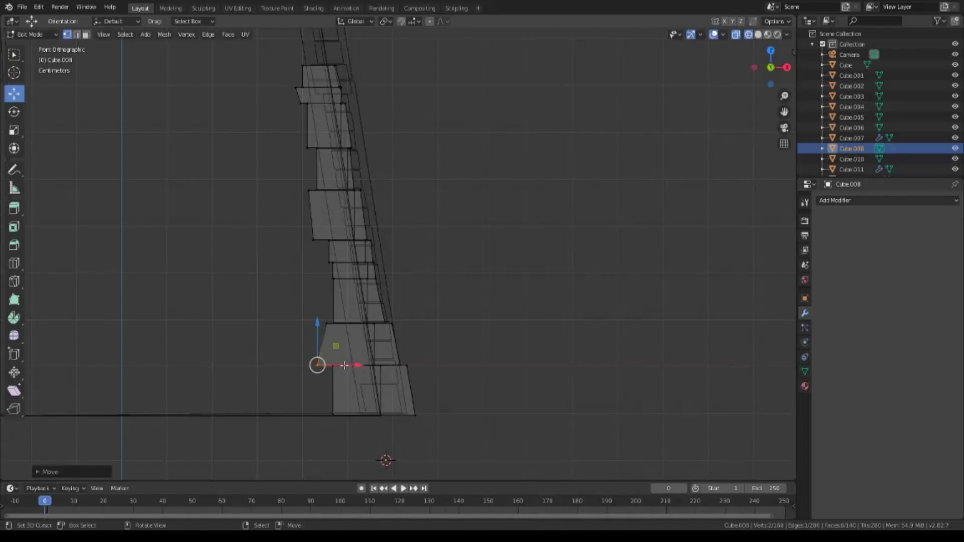
click(333, 415)
drag(374, 415, 369, 415)
click(370, 313)
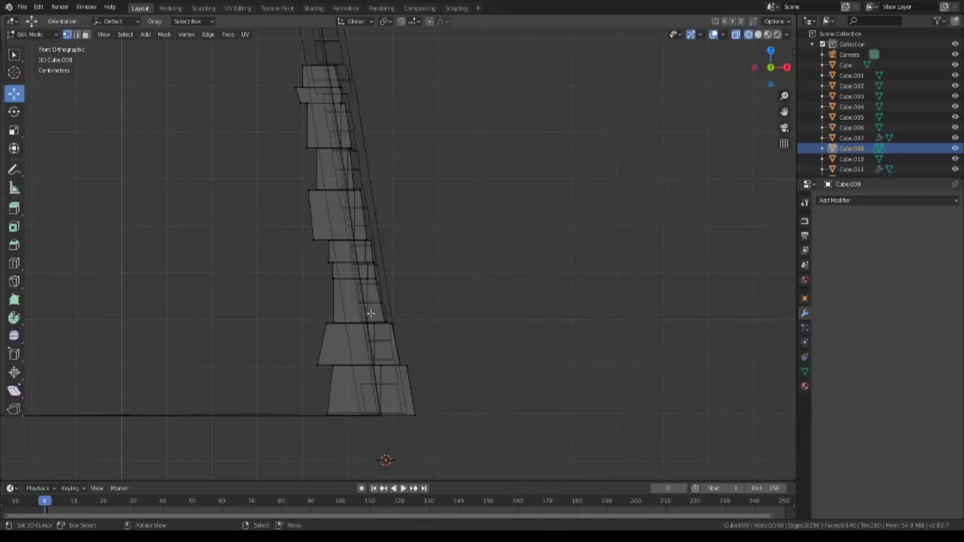
In right side view, push the lowest block's bottom-right corner out and a block's right vertex left.
key(KP_3)
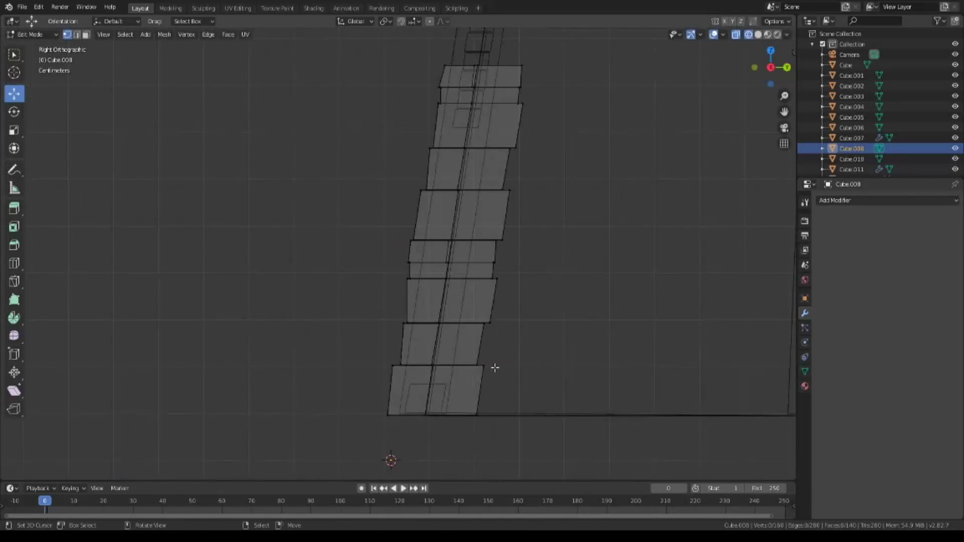
key(b)
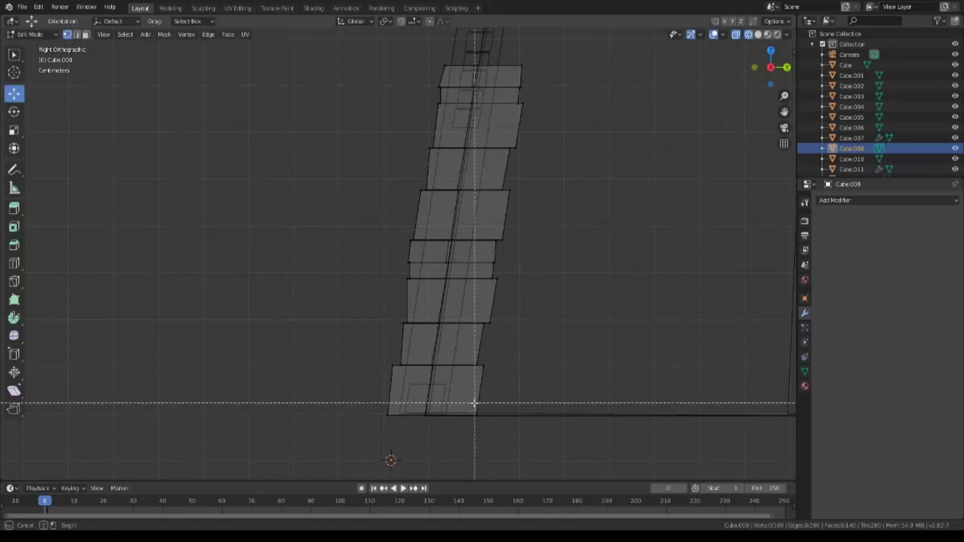
mouse_move(474, 405)
mouse_down()
mouse_move(486, 428)
mouse_move(495, 416)
mouse_up()
key(b)
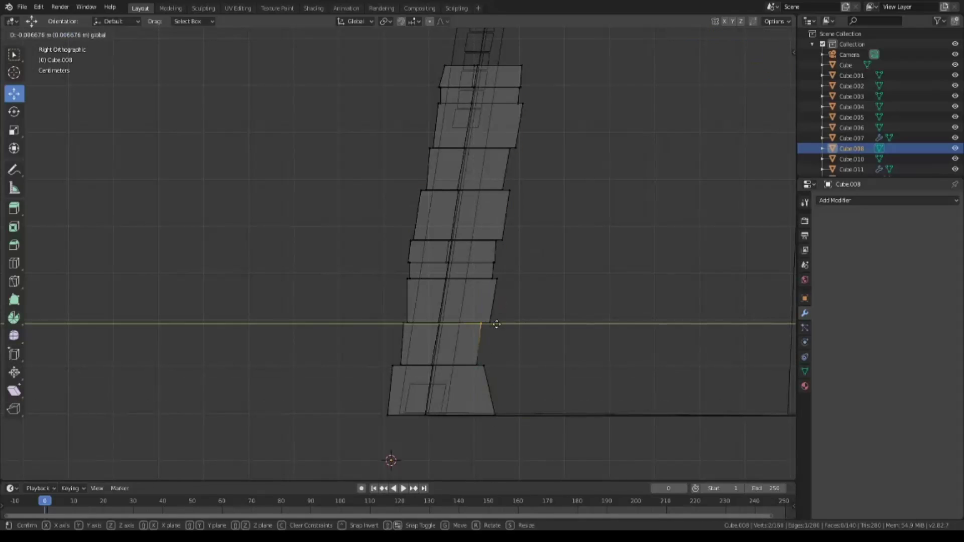
drag(497, 316, 472, 331)
drag(500, 324, 483, 326)
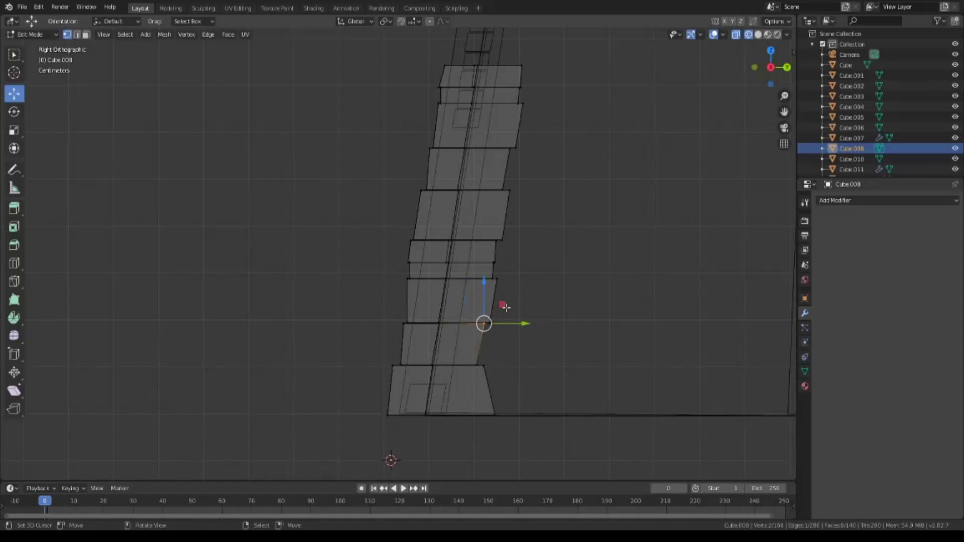
Move a block's right corner vertex sideways along Y.
key(b)
drag(477, 271, 495, 286)
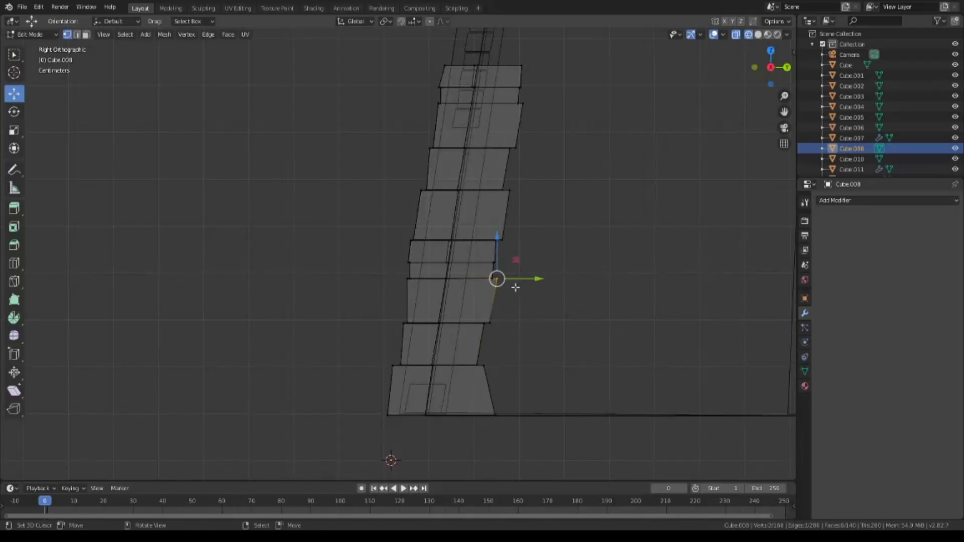
key(g)
key(y)
click(516, 280)
scroll(605, 271, up, 3)
Move more vertices along a block edge sideways along Y.
key(b)
drag(397, 374, 417, 397)
key(g)
key(y)
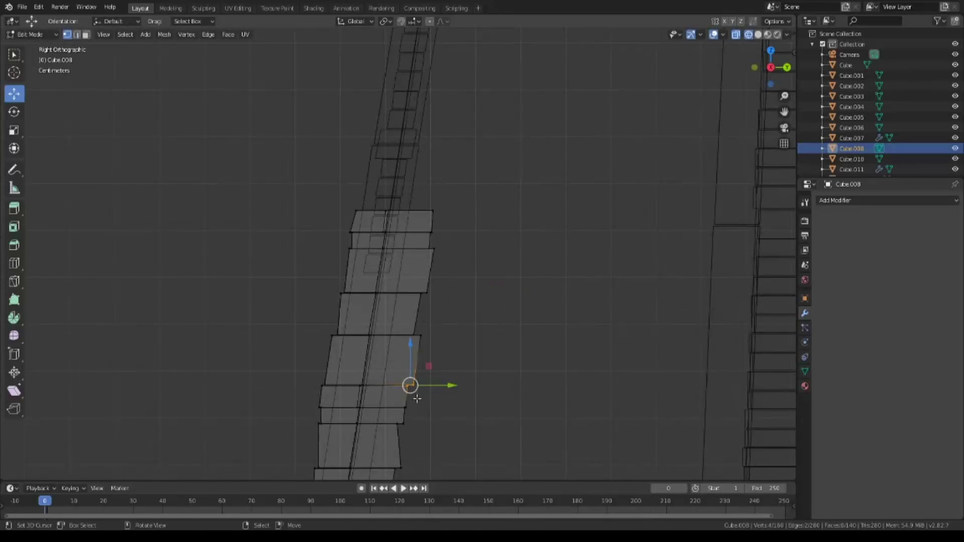
click(444, 384)
click(441, 384)
Shift another block's right corner vertex along Y, check the pillar, and leave Edit Mode.
key(b)
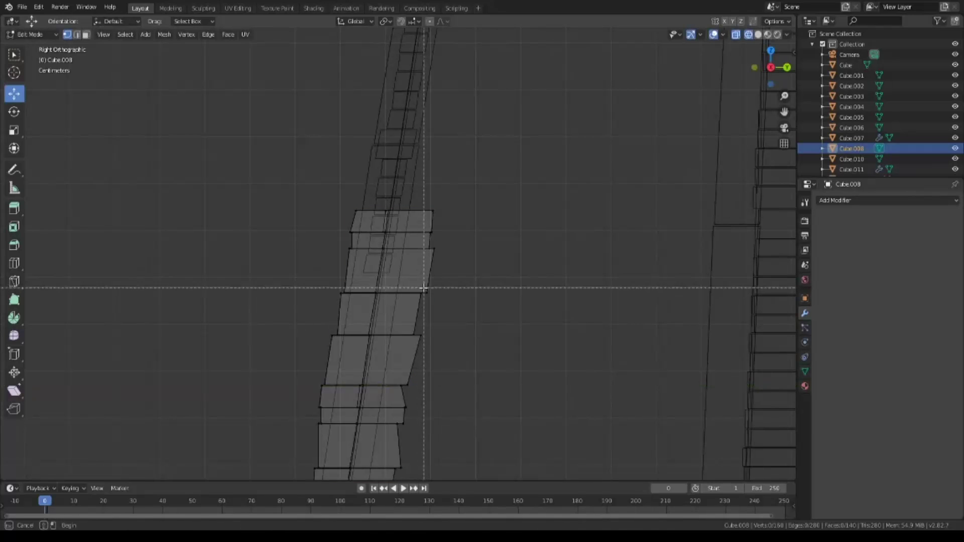
drag(424, 288, 436, 300)
key(g)
key(y)
click(469, 291)
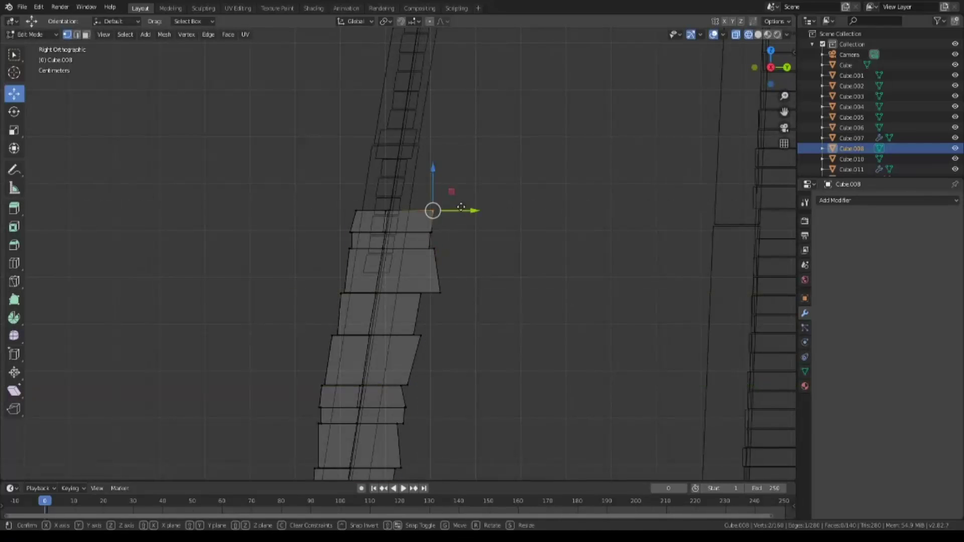
mouse_move(482, 297)
middle_down()
mouse_move(555, 356)
mouse_move(505, 380)
mouse_move(518, 391)
mouse_move(426, 381)
middle_up()
key(Tab)
key(KP_1)
In wireframe Edit Mode, select the top pillar blocks with their linked geometry.
key(z)
click(381, 379)
key(Tab)
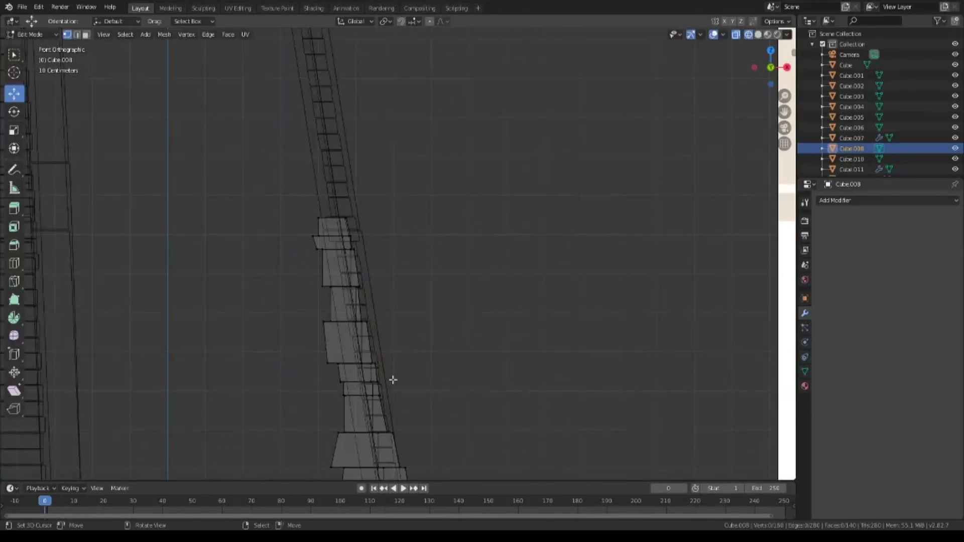
scroll(409, 325, down, 2)
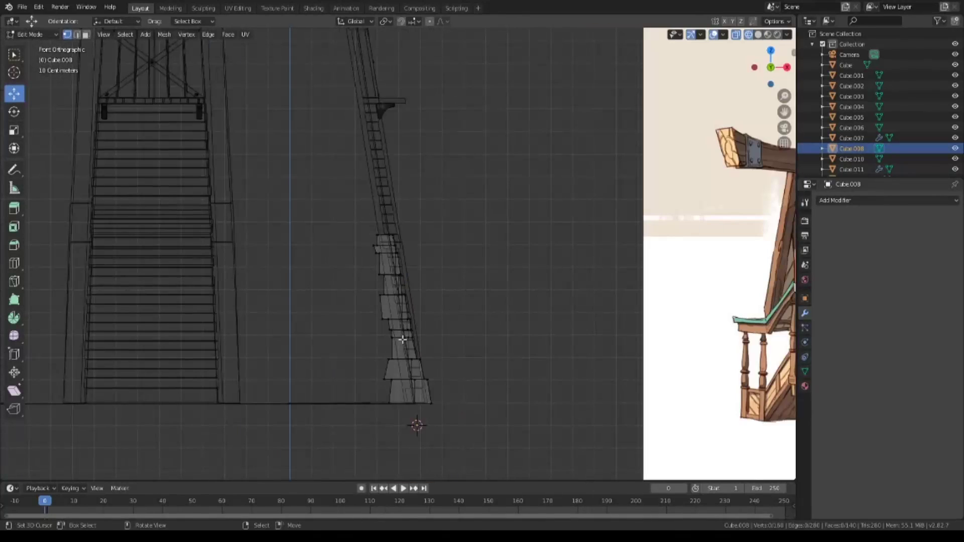
scroll(403, 340, up, 2)
key(b)
drag(340, 202, 430, 312)
key(ctrl+l)
Duplicate the top blocks and move the copies straight up along Z.
scroll(435, 310, up, 2)
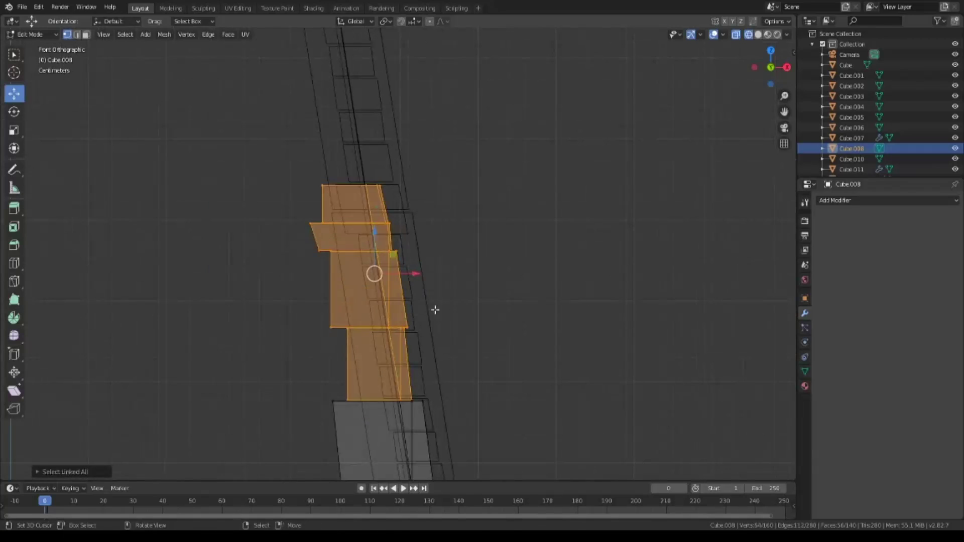
key(shift+d)
key(z)
click(442, 100)
shift+middle_drag(458, 116, 541, 216)
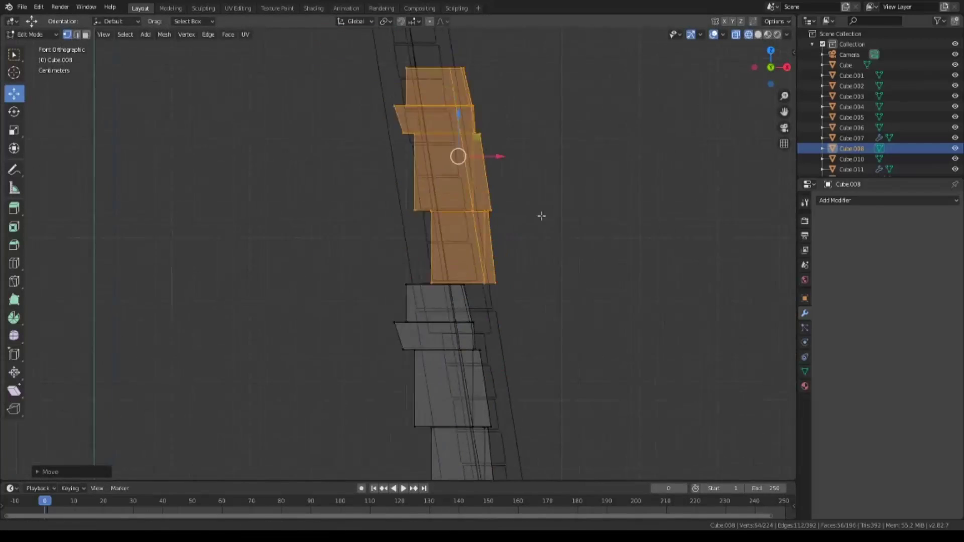
scroll(541, 216, up, 2)
Shift the copied blocks left along X by about 0.042 m and deselect.
key(g)
key(x)
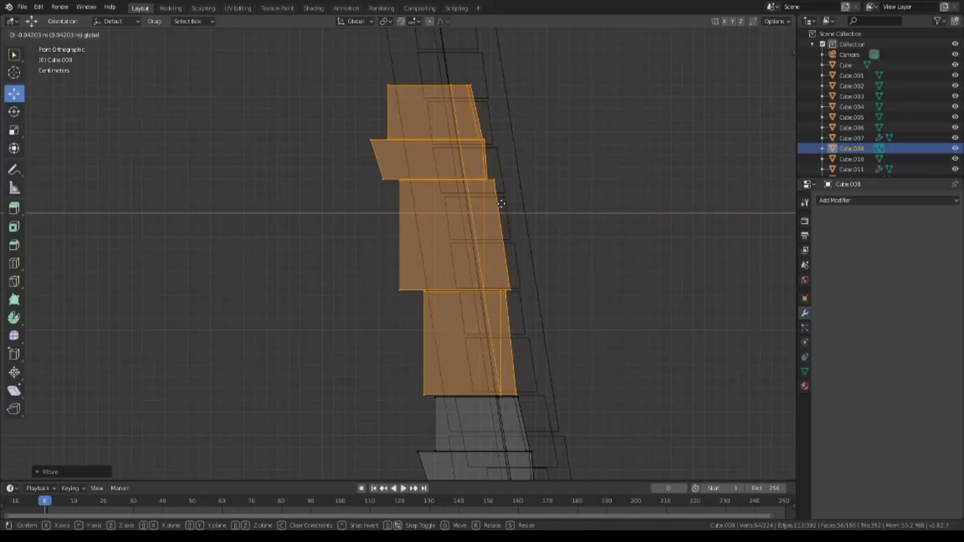
click(501, 204)
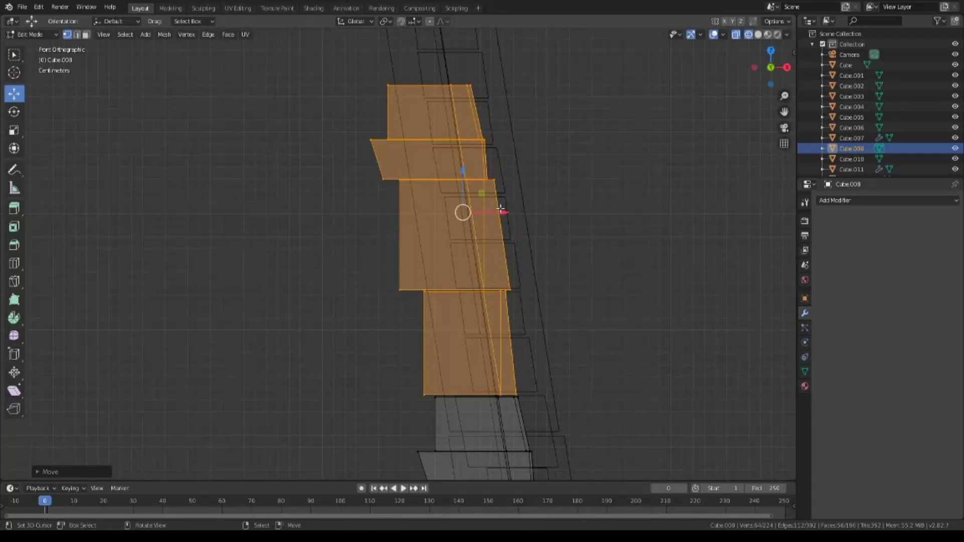
click(490, 281)
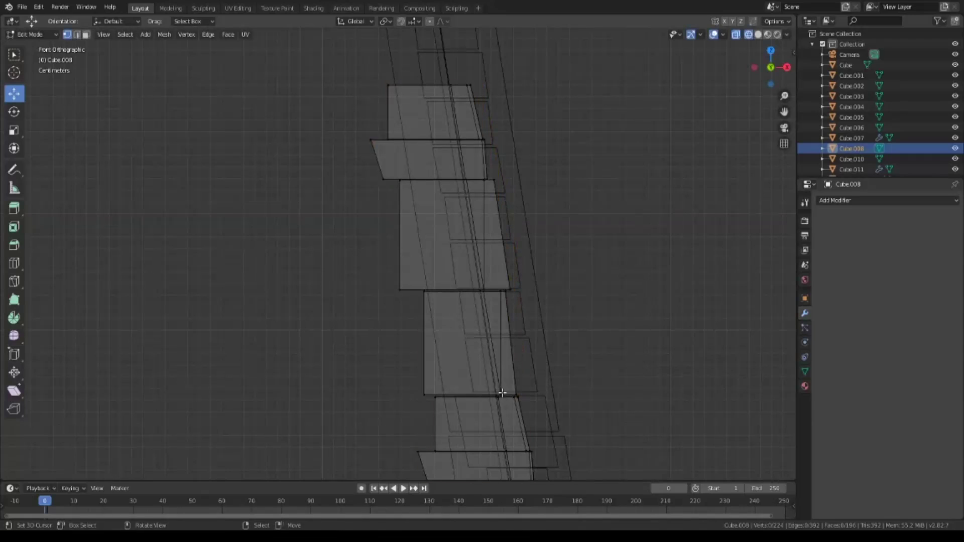
key(KP_3)
Select the pillar blocks and shift them about 0.0436 m along Y toward the wall.
key(a)
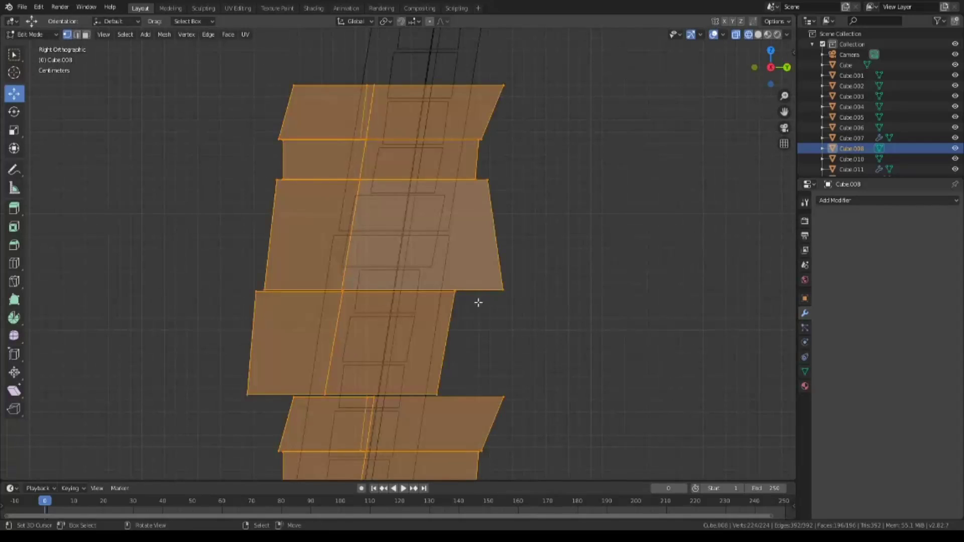
scroll(477, 321, down, 3)
scroll(446, 270, up, 5)
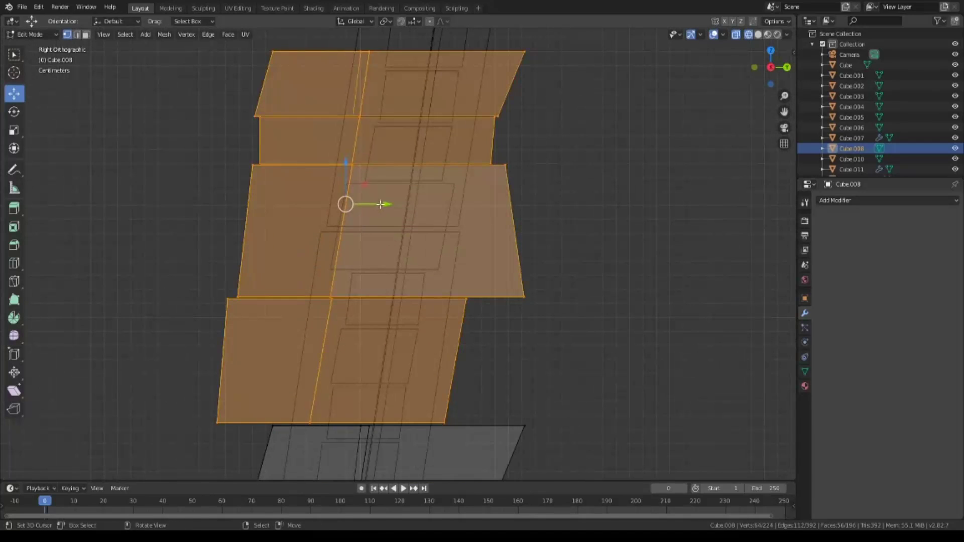
drag(381, 203, 440, 211)
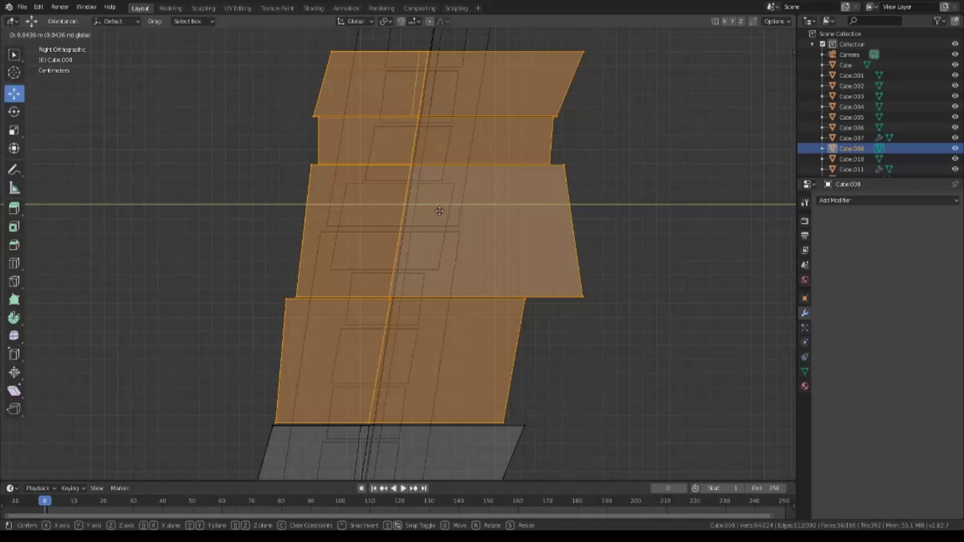
Check the shifted blocks from the front and right side views.
scroll(436, 210, down, 4)
middle_drag(458, 394, 467, 396)
scroll(466, 396, down, 2)
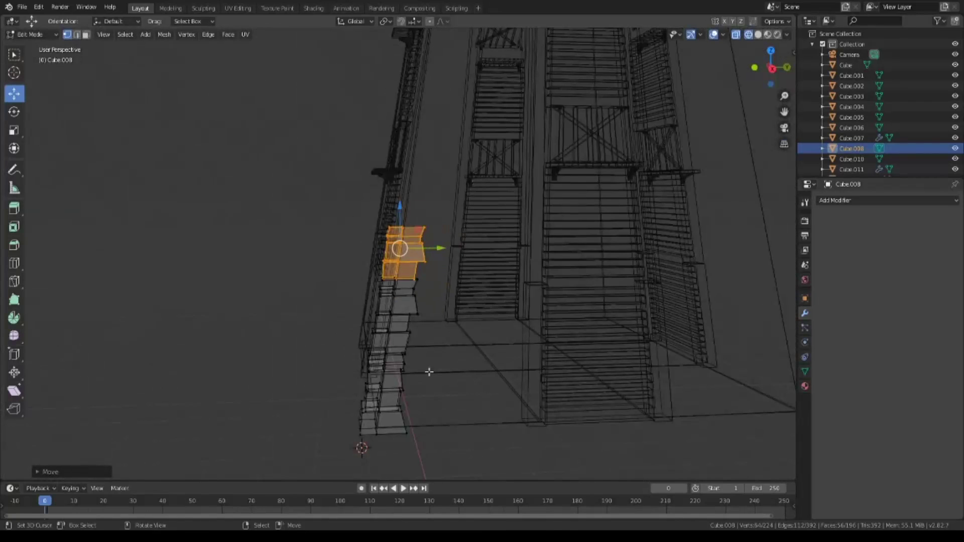
middle_drag(405, 357, 405, 364)
key(grave)
click(488, 336)
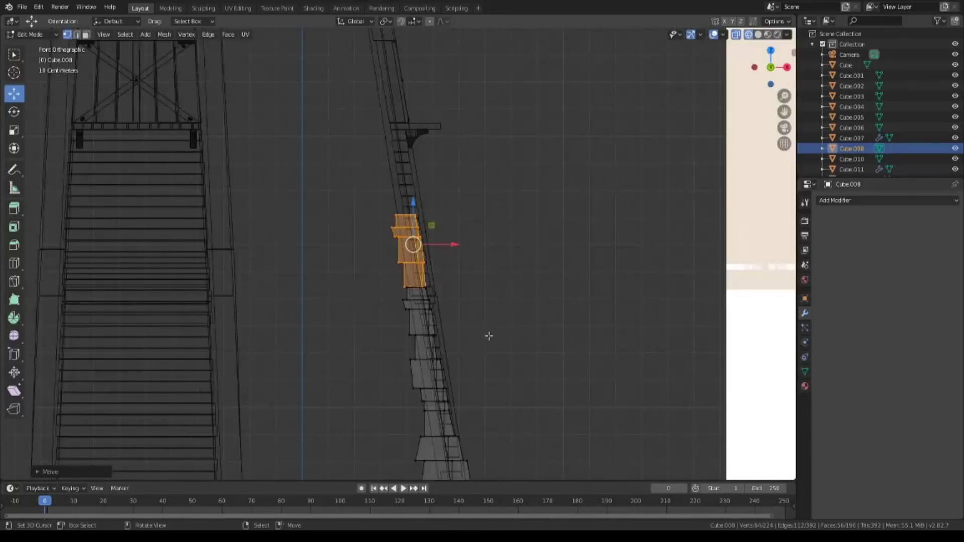
key(KP_3)
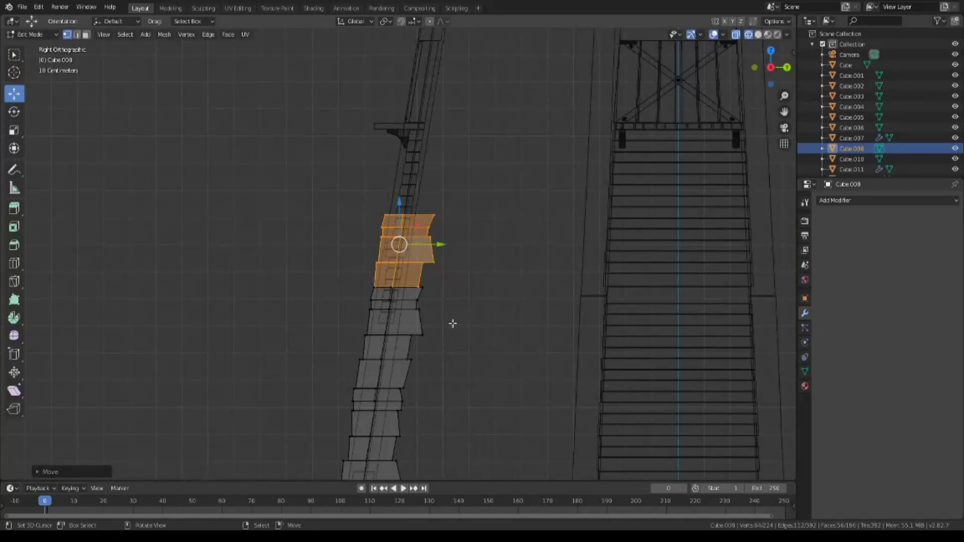
shift+middle_drag(453, 323, 424, 415)
scroll(467, 243, up, 4)
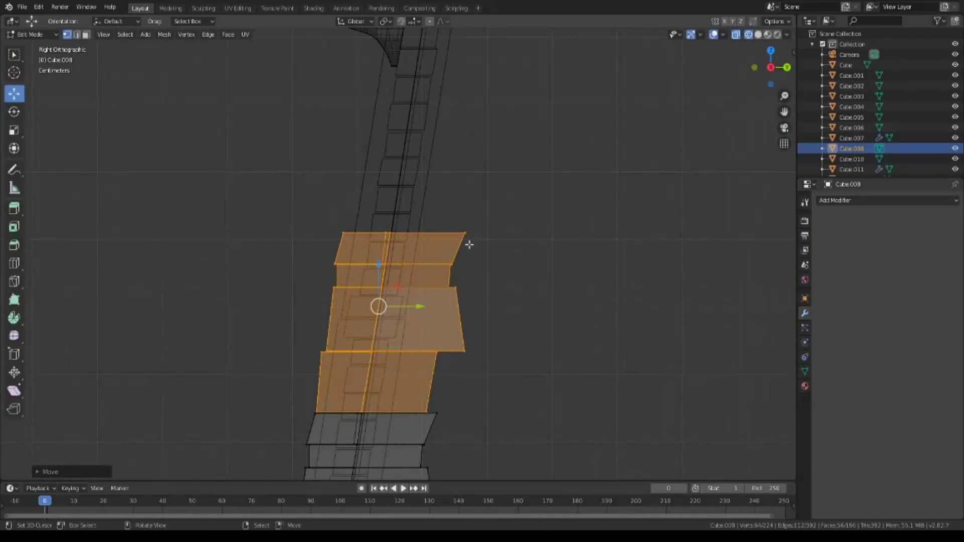
scroll(469, 245, down, 3)
click(419, 308)
Duplicate the connected block, move the copy up the pillar along Y, then nudge it down.
key(Escape)
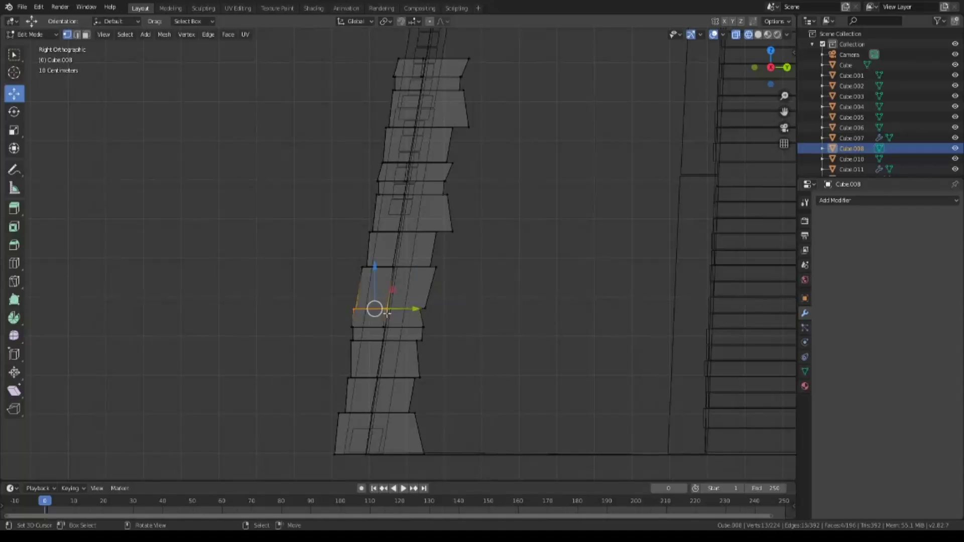
key(ctrl+l)
key(shift+d)
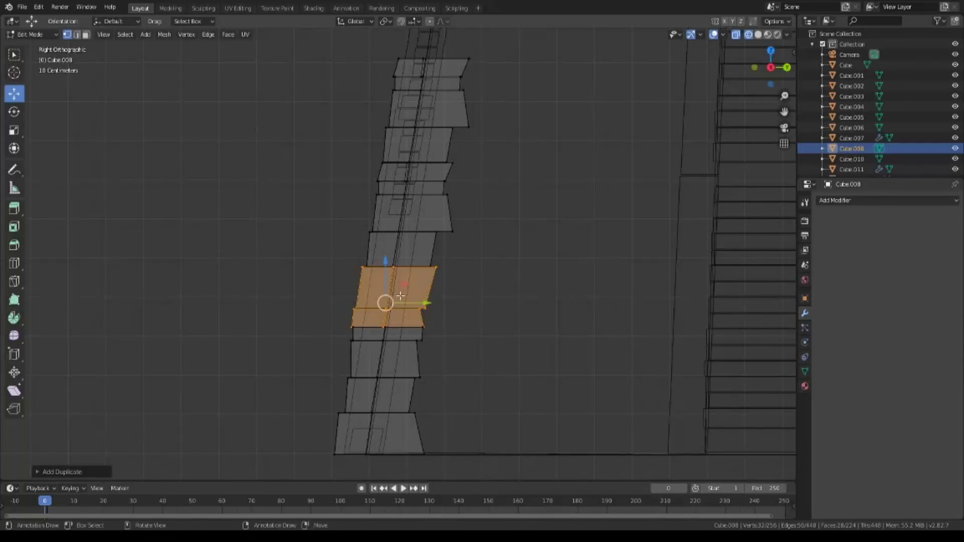
key(g)
scroll(374, 83, up, 2)
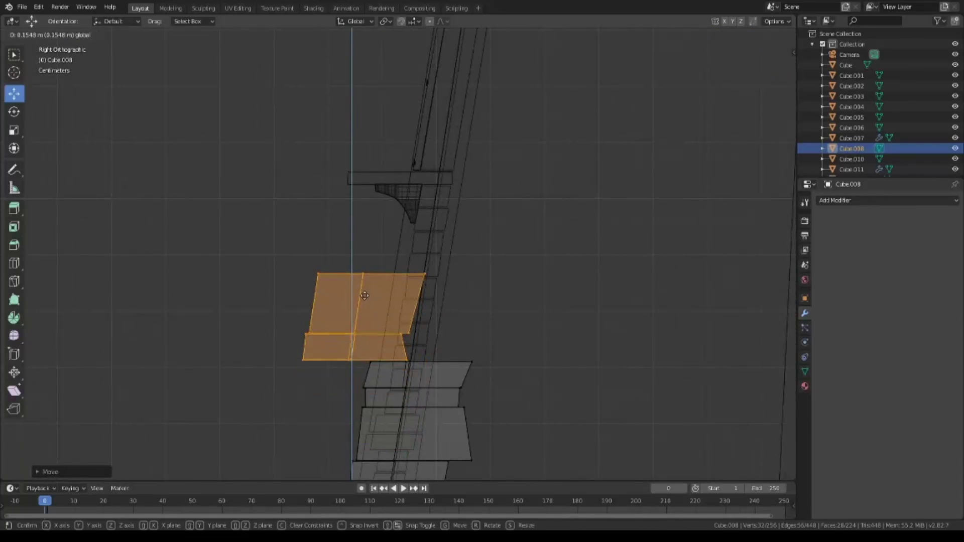
scroll(365, 296, up, 3)
key(y)
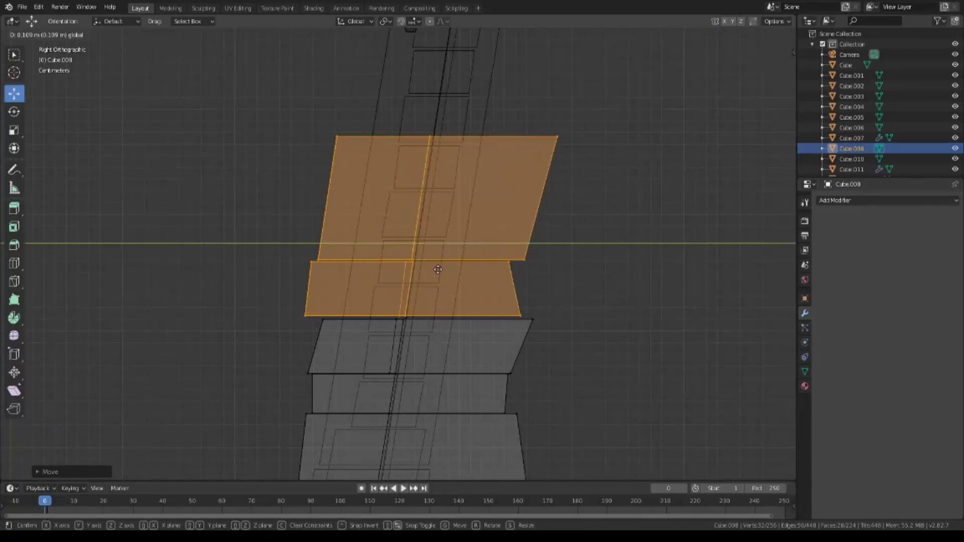
click(438, 270)
key(g)
click(439, 221)
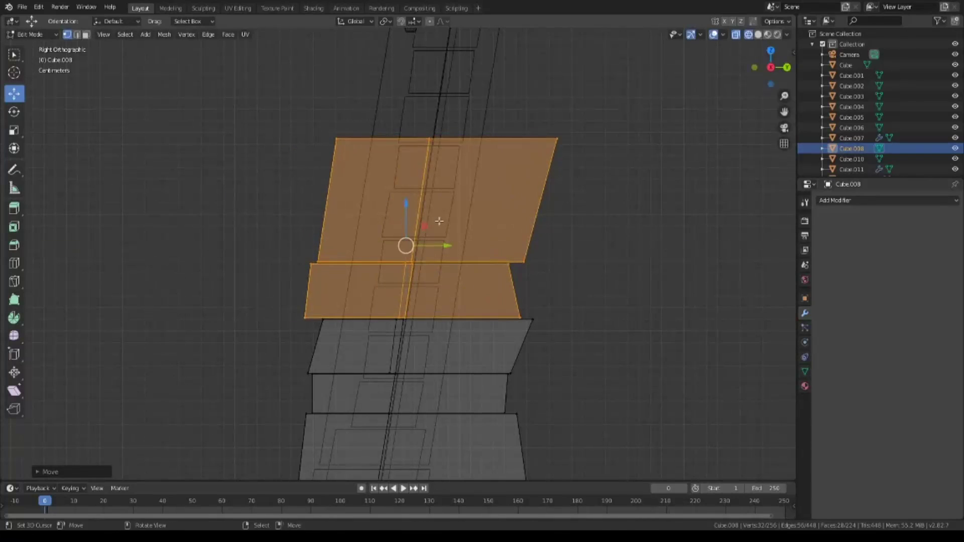
Move the upper copied block's top-right corner vertex along Y to follow the slant.
click(408, 147)
key(ctrl+l)
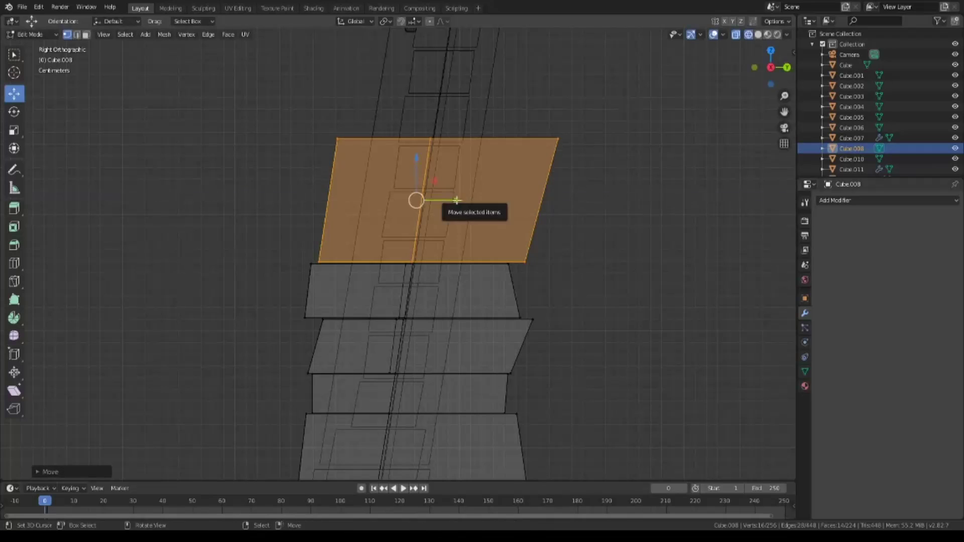
click(556, 138)
key(g)
key(y)
click(497, 139)
key(a)
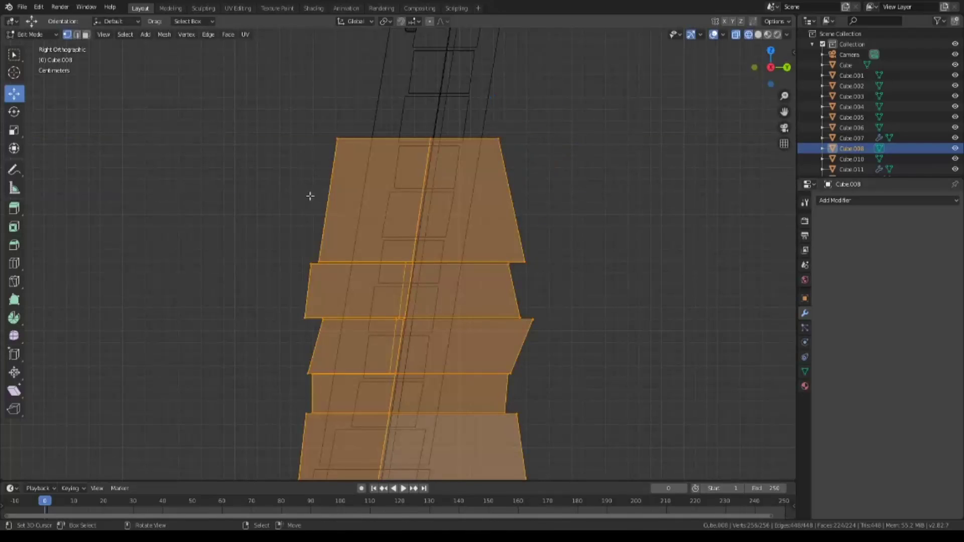
key(alt+a)
In front view, shift the top block pair about 0.093 m along X.
click(355, 296)
key(ctrl+l)
key(KP_1)
key(g)
key(x)
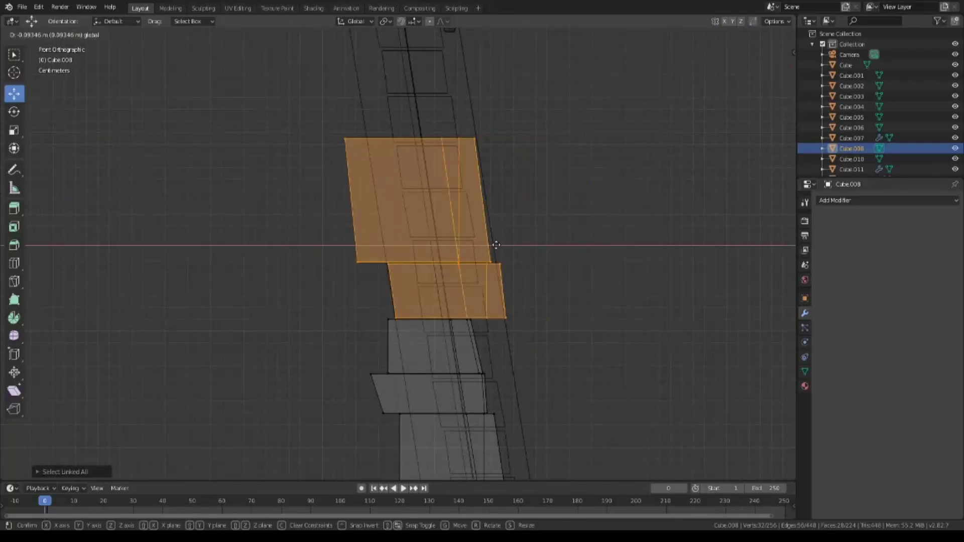
click(427, 262)
Move the top block's top-left corner vertex along X to taper it.
click(426, 141)
key(ctrl+l)
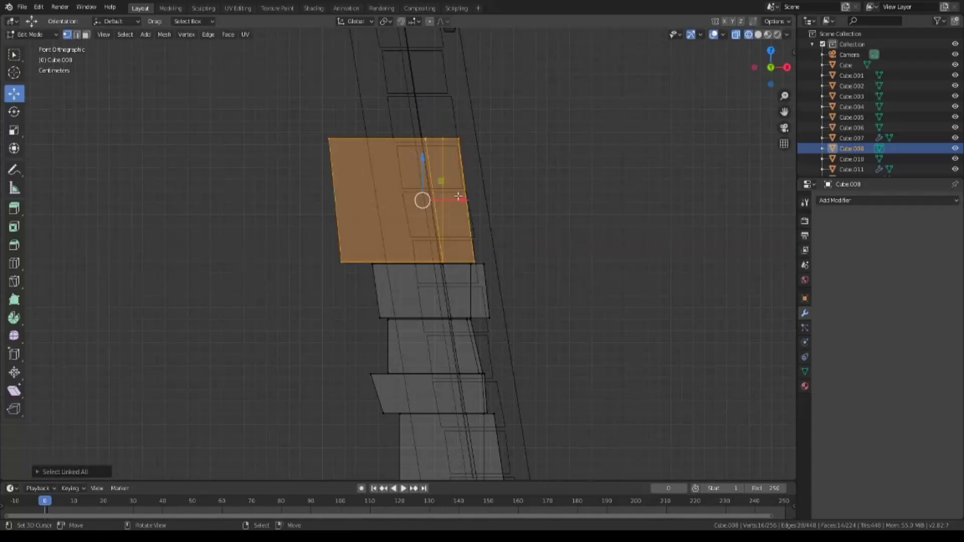
key(a)
key(alt+a)
key(b)
drag(316, 129, 347, 151)
key(g)
key(x)
click(390, 145)
Clear the vertex selection and select the whole connected block.
scroll(575, 288, down, 2)
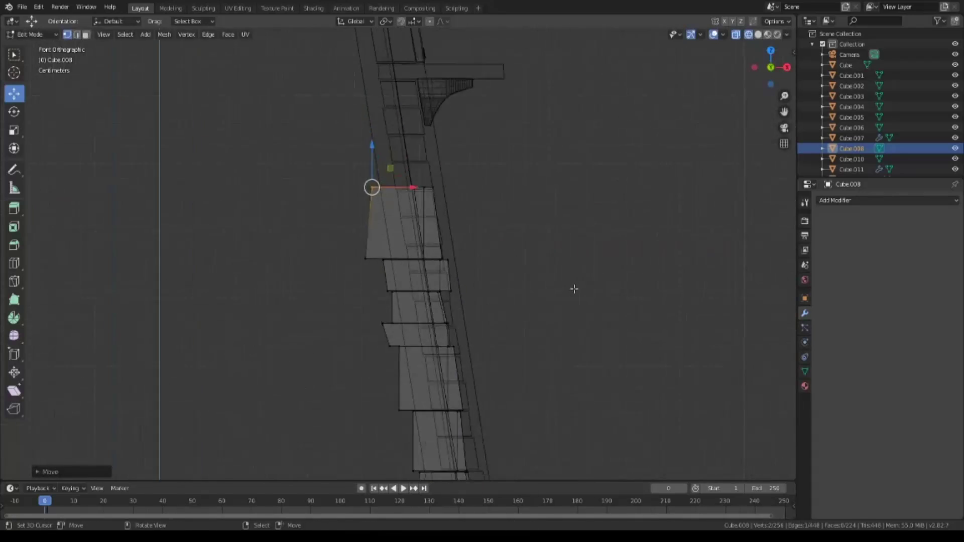
scroll(545, 286, down, 1)
scroll(375, 267, up, 3)
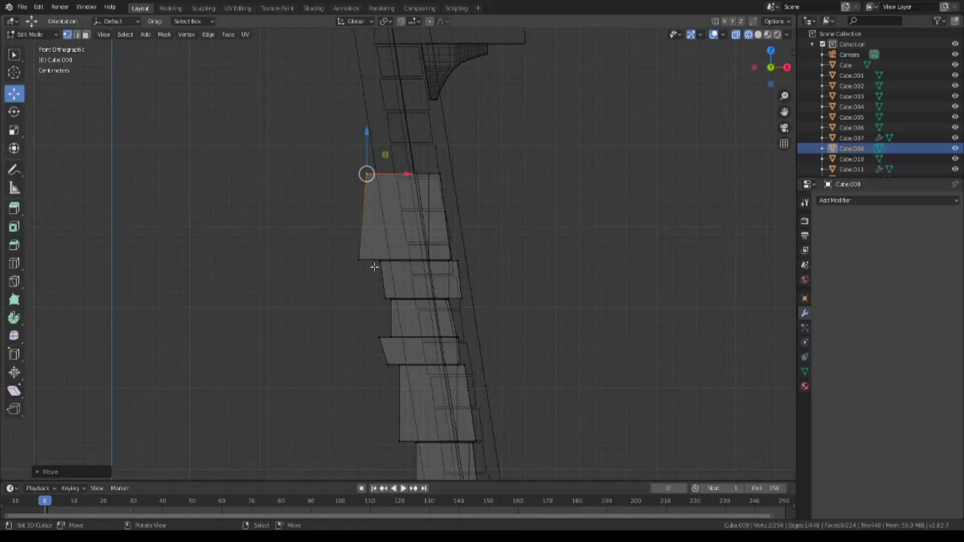
key(alt+a)
scroll(414, 312, down, 2)
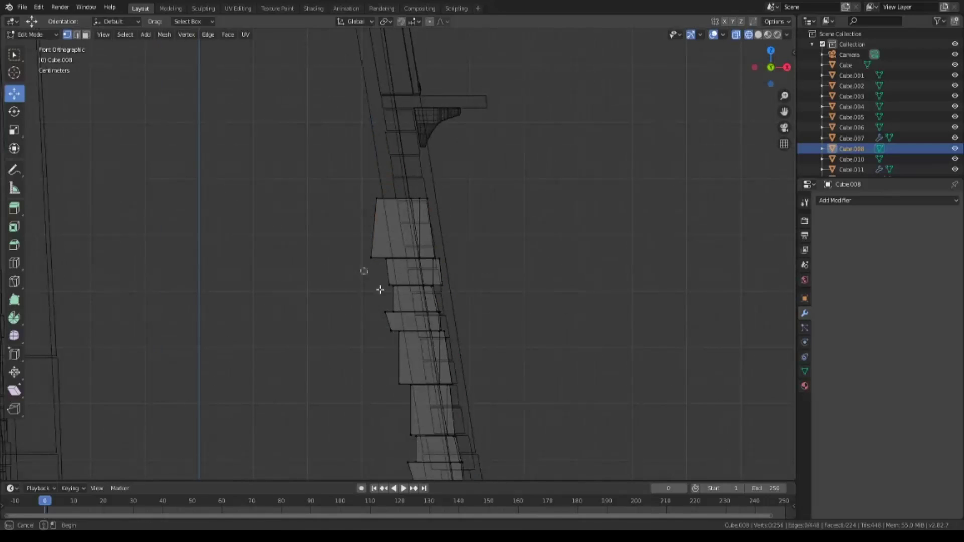
key(ctrl+l)
scroll(421, 320, up, 3)
Undo a stray move, then slide the newest block stack along X toward the wall.
key(g)
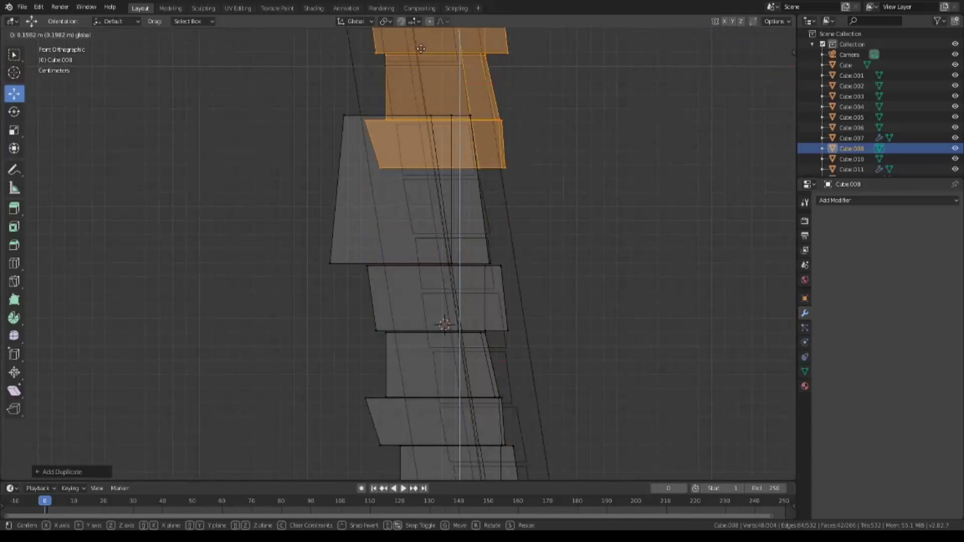
click(516, 305)
key(ctrl+z)
key(g)
key(x)
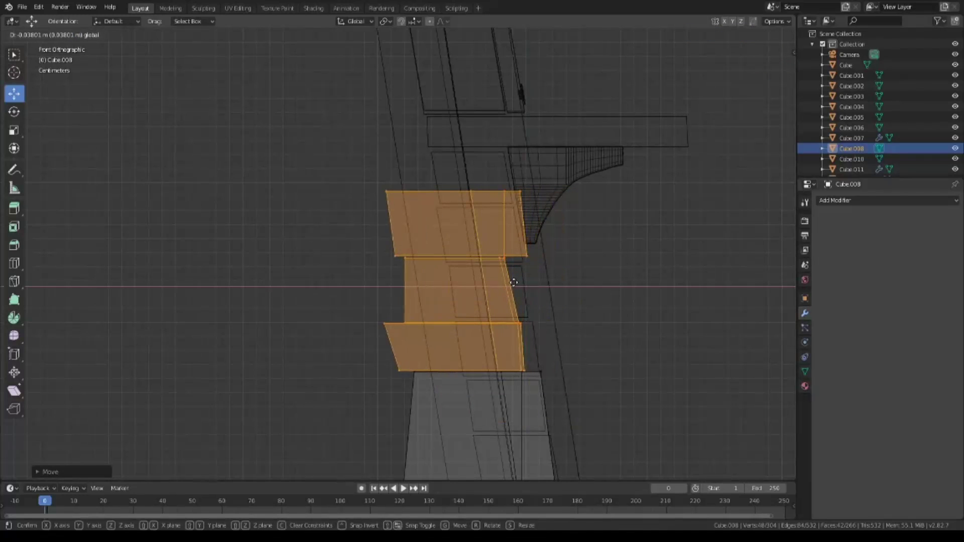
click(517, 283)
In Right view, move the block stack along Y to sit against the wall corner.
key(KP_3)
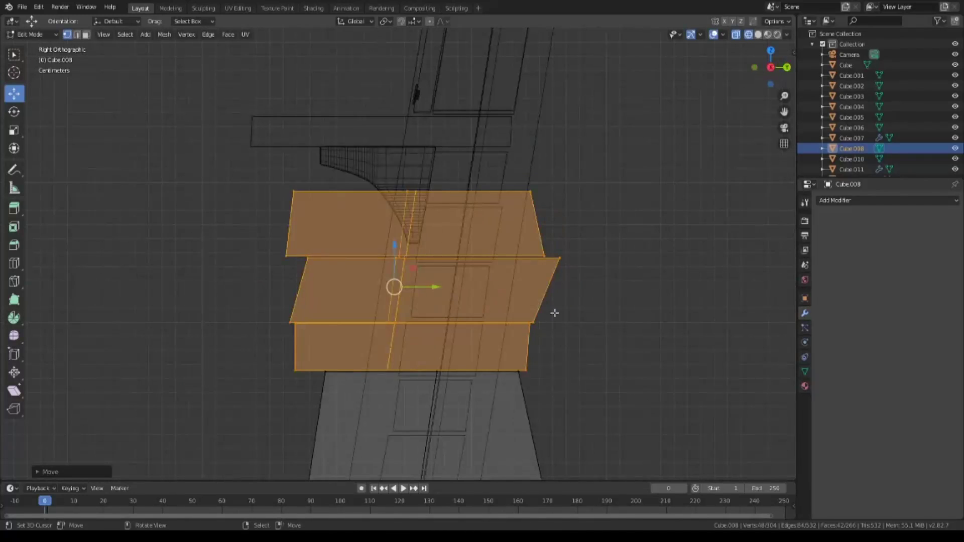
key(g)
key(y)
click(478, 299)
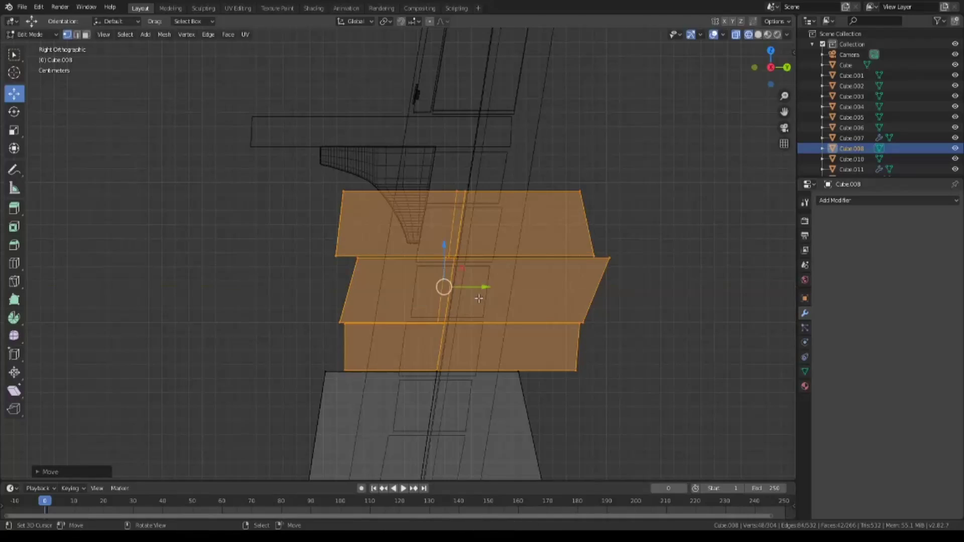
mouse_move(478, 298)
middle_down()
mouse_move(574, 422)
mouse_move(516, 458)
mouse_move(522, 369)
mouse_move(429, 357)
mouse_move(397, 379)
middle_up()
scroll(523, 369, down, 5)
Frame the pillar blocks from the side and switch the viewport to X-ray wireframe.
key(Tab)
key(Tab)
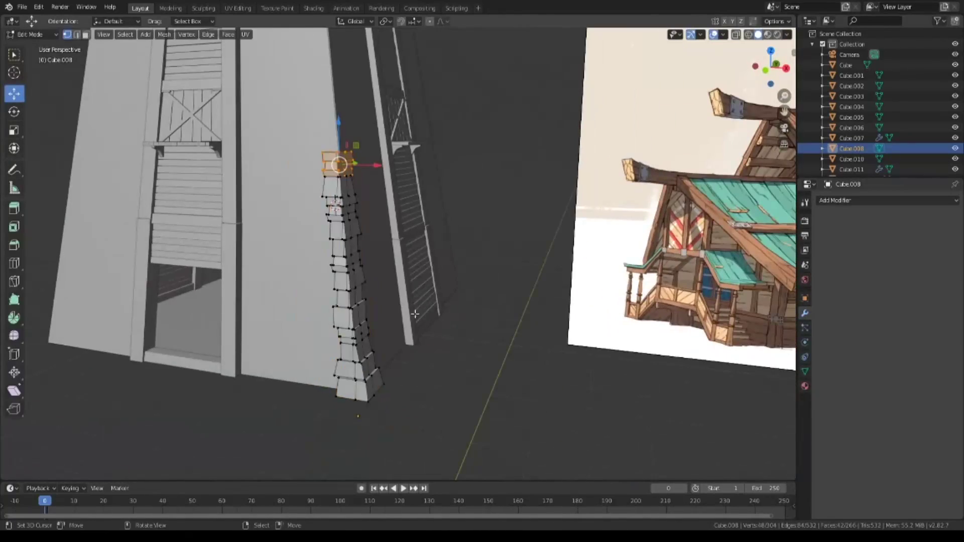
key(KP_3)
key(KP_Decimal)
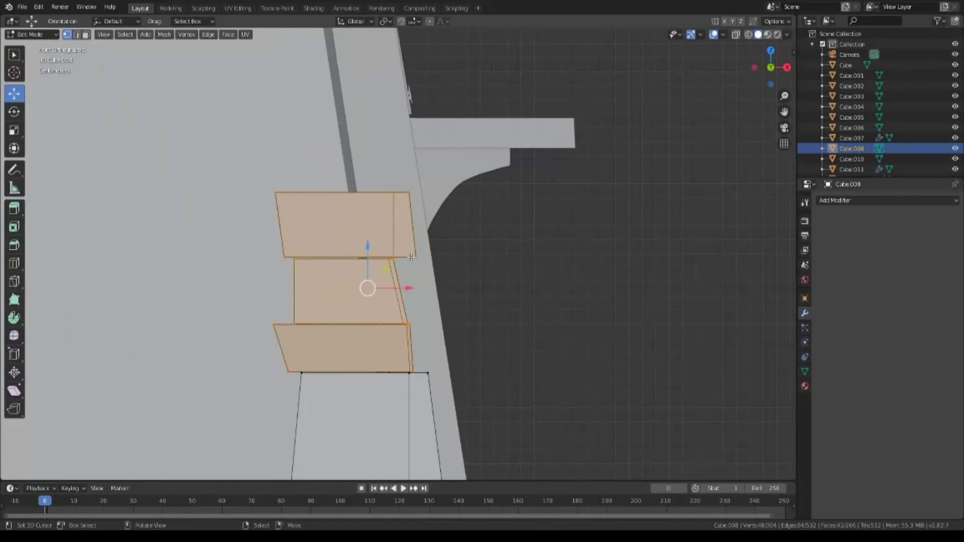
key(z)
click(410, 366)
scroll(452, 302, down, 4)
Select the middle pillar blocks and lift them along Z above the existing pillar.
key(alt+a)
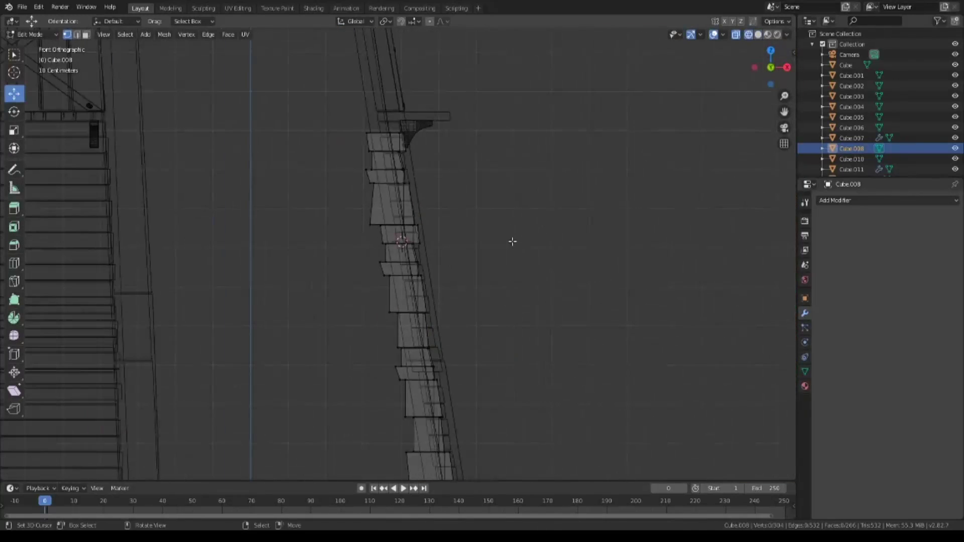
drag(372, 292, 452, 396)
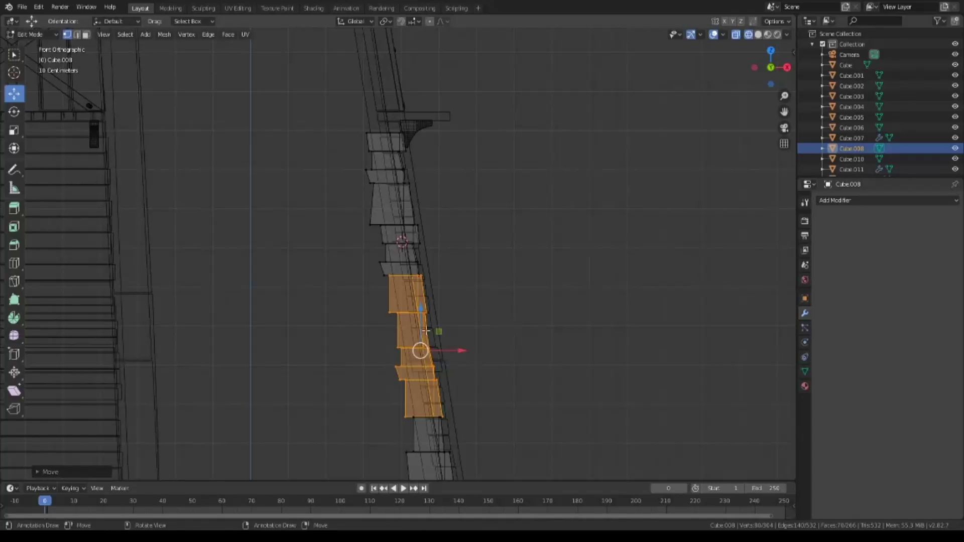
middle_drag(427, 350, 594, 379)
key(KP_1)
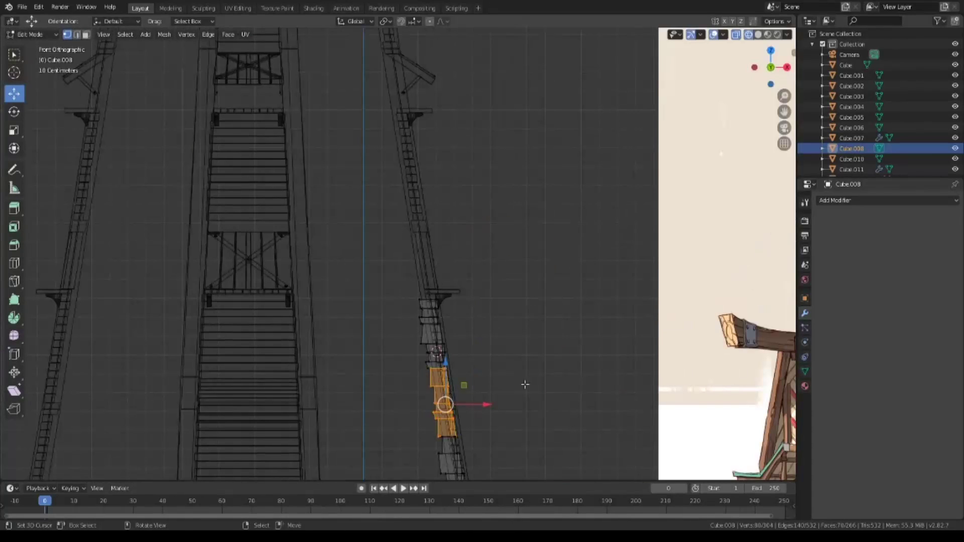
key(g)
key(z)
click(442, 241)
scroll(452, 216, up, 6)
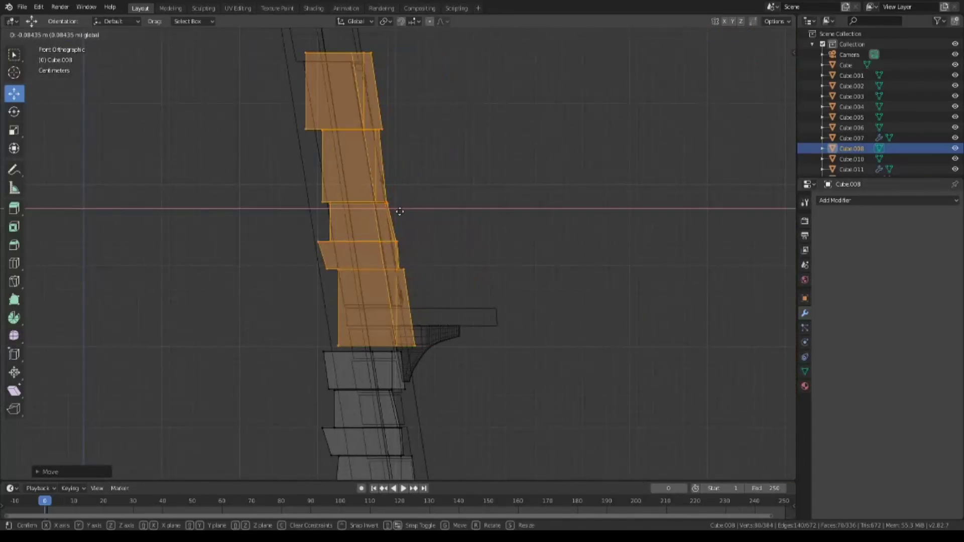
Shift the copies and their lowest block along X, pulling its lower-left corner left to taper it.
key(g)
scroll(370, 179, up, 3)
key(x)
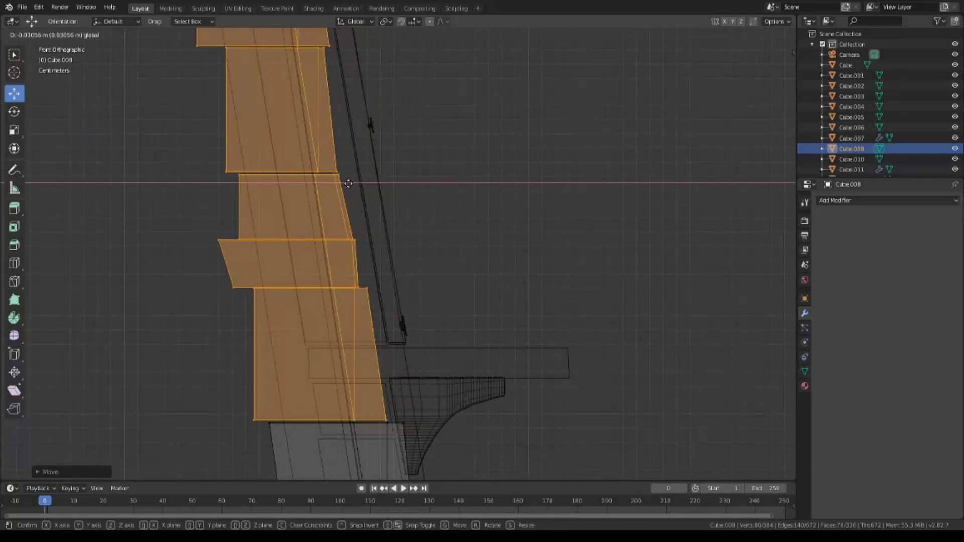
click(349, 183)
click(386, 420)
key(ctrl+l)
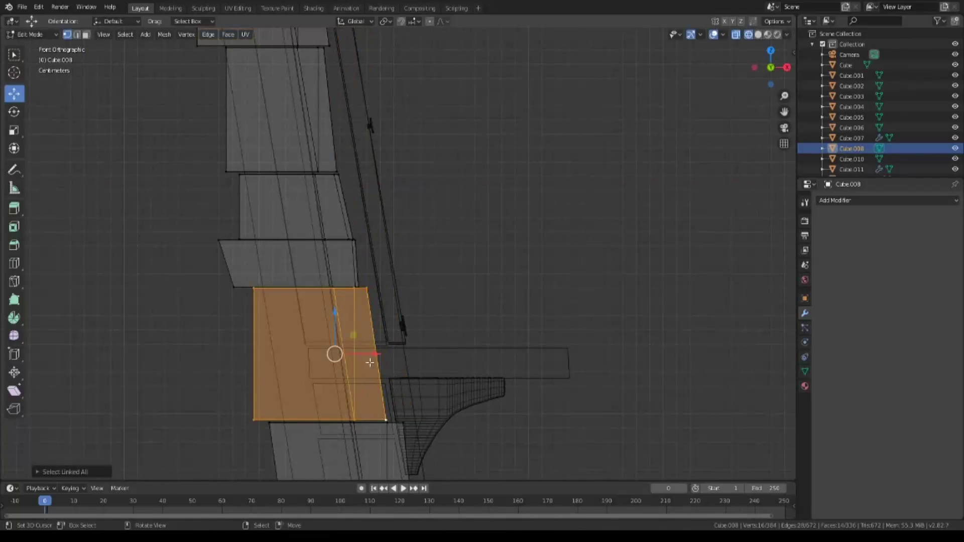
key(g)
key(x)
click(379, 353)
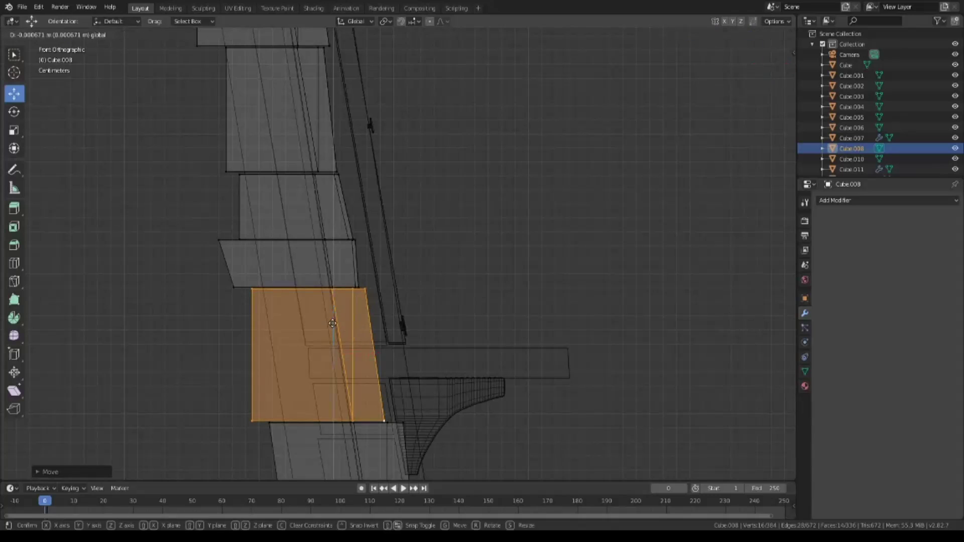
click(251, 421)
drag(252, 420, 224, 420)
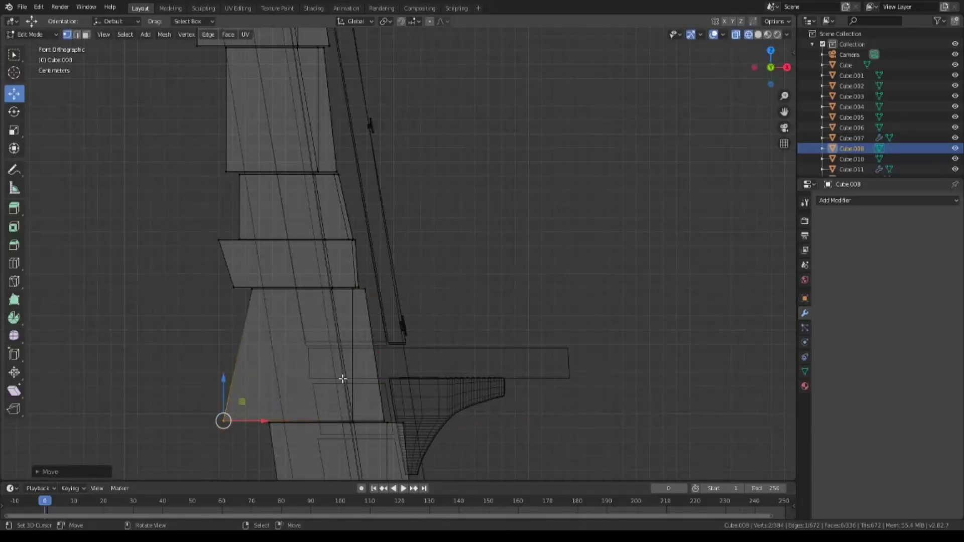
shift+middle_drag(439, 285, 449, 274)
In side view, slide the upper copied blocks along the wall's depth.
key(KP_3)
click(355, 200)
key(ctrl+l)
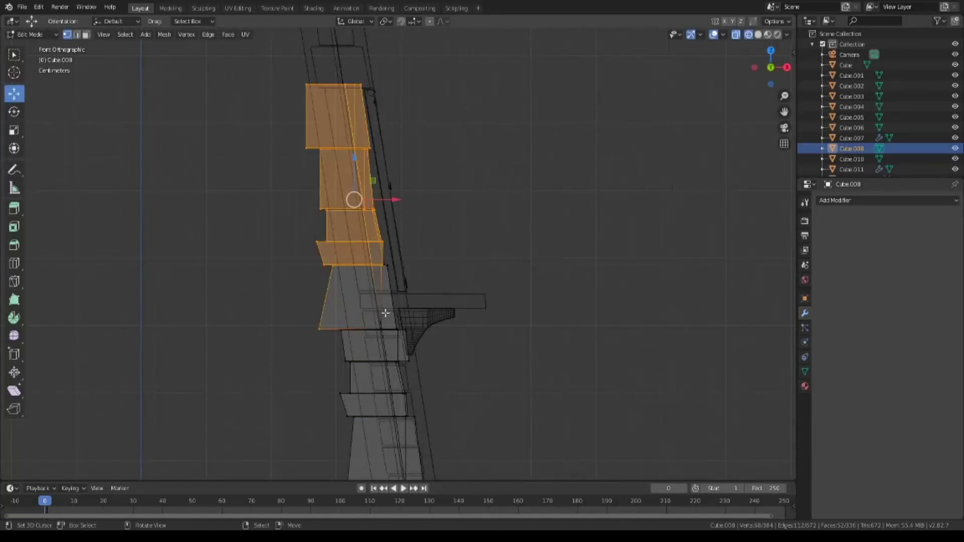
scroll(402, 201, up, 2)
scroll(444, 187, up, 2)
drag(444, 188, 574, 210)
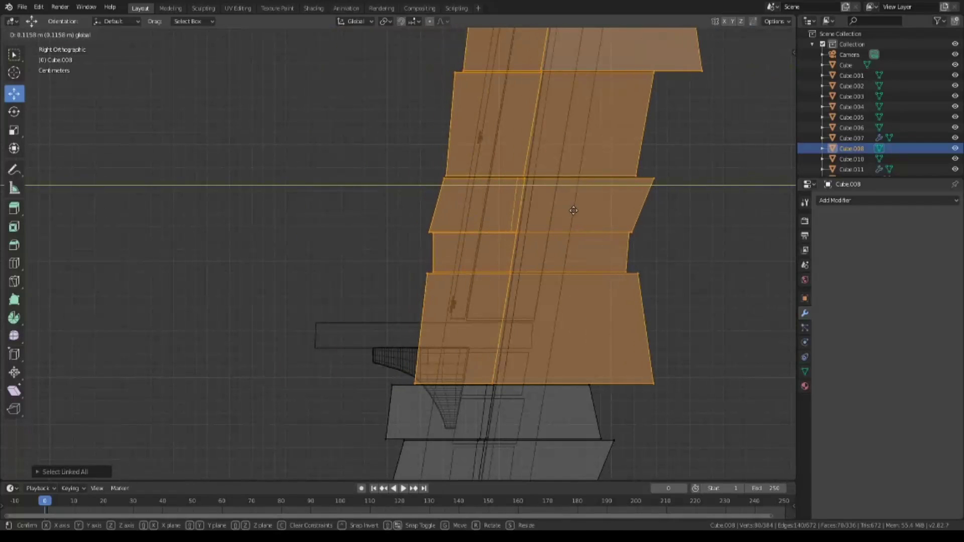
Move the lower copied block along Y to align it with the wall.
click(541, 316)
key(ctrl+l)
key(g)
key(y)
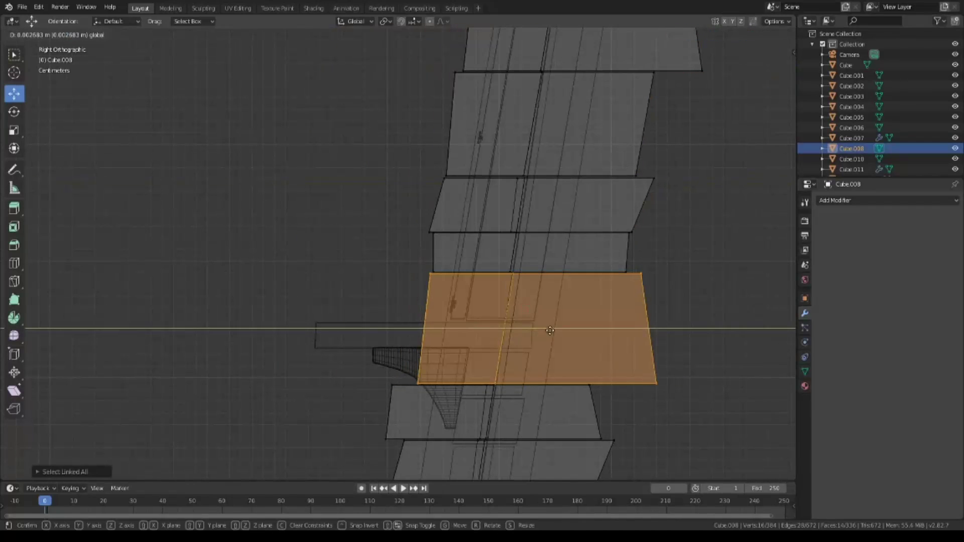
click(557, 332)
shift+middle_drag(719, 160, 661, 364)
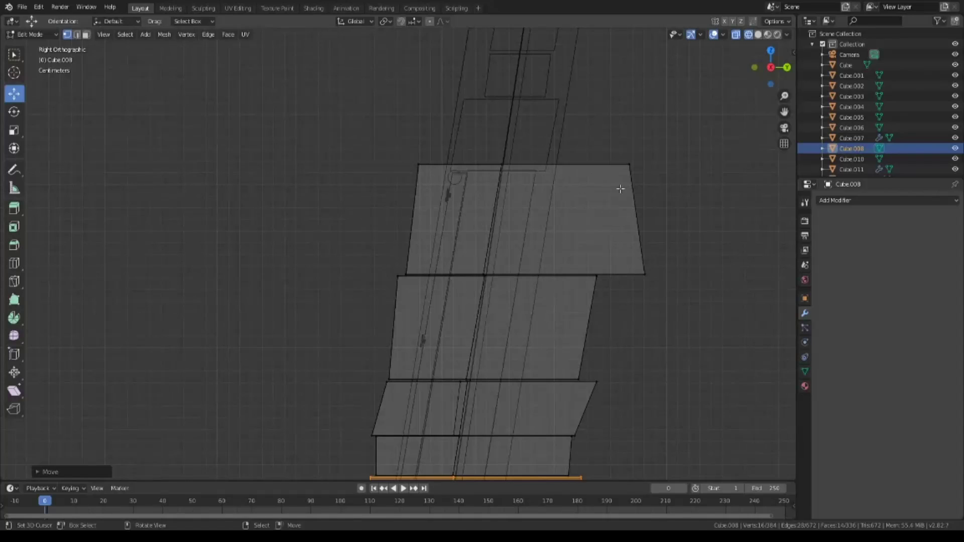
Taper the upper block by moving its lower-right and top corners along Y.
click(620, 188)
key(ctrl+l)
click(645, 274)
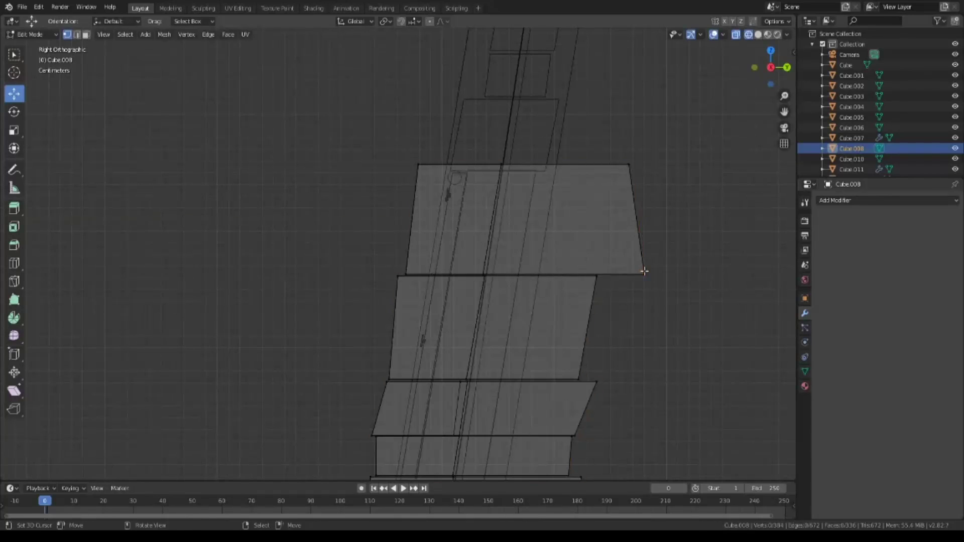
key(g)
key(y)
click(611, 264)
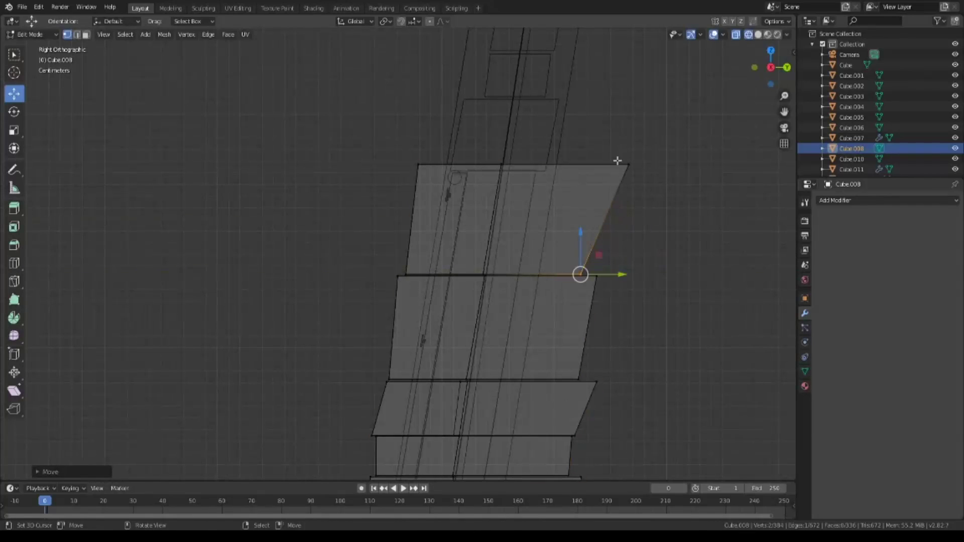
key(g)
key(y)
click(554, 186)
Box-select the points along the block's edge and move them along Y.
shift+scroll(625, 230, down, 5)
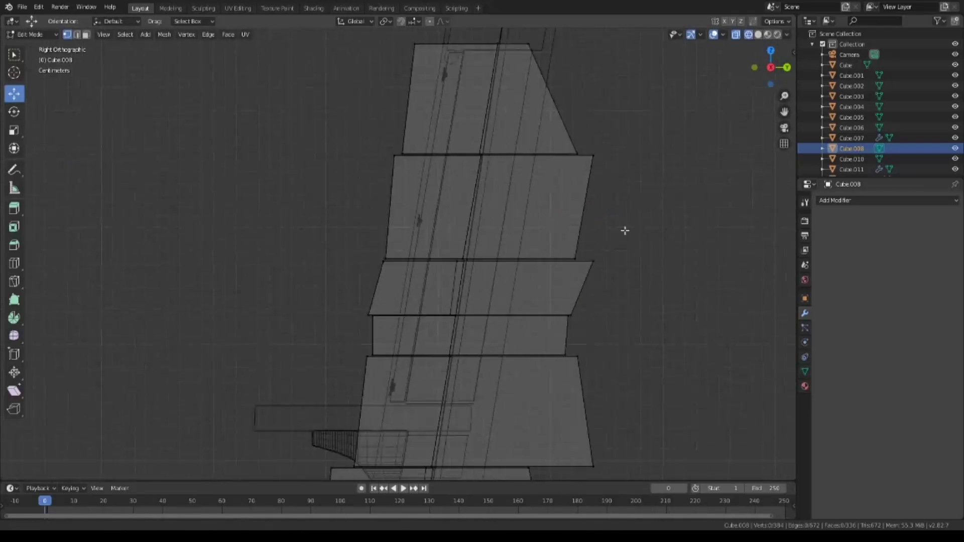
shift+scroll(359, 181, down, 3)
key(b)
drag(360, 181, 401, 193)
key(g)
key(y)
click(385, 187)
scroll(608, 274, down, 3)
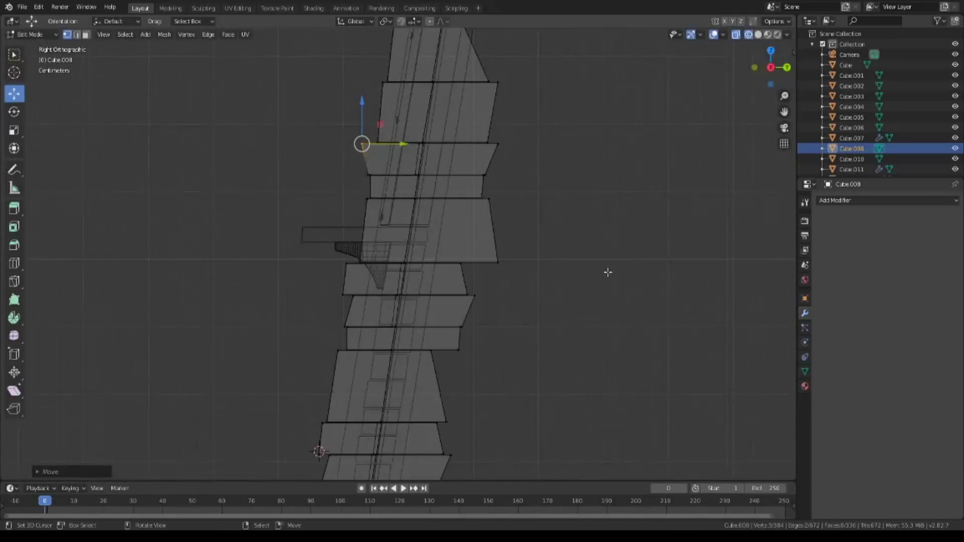
Orbit around the pillar top to inspect it and clear the selection.
mouse_move(608, 274)
middle_down()
mouse_move(551, 349)
mouse_move(498, 323)
middle_up()
key(a)
key(alt+a)
scroll(462, 274, up, 2)
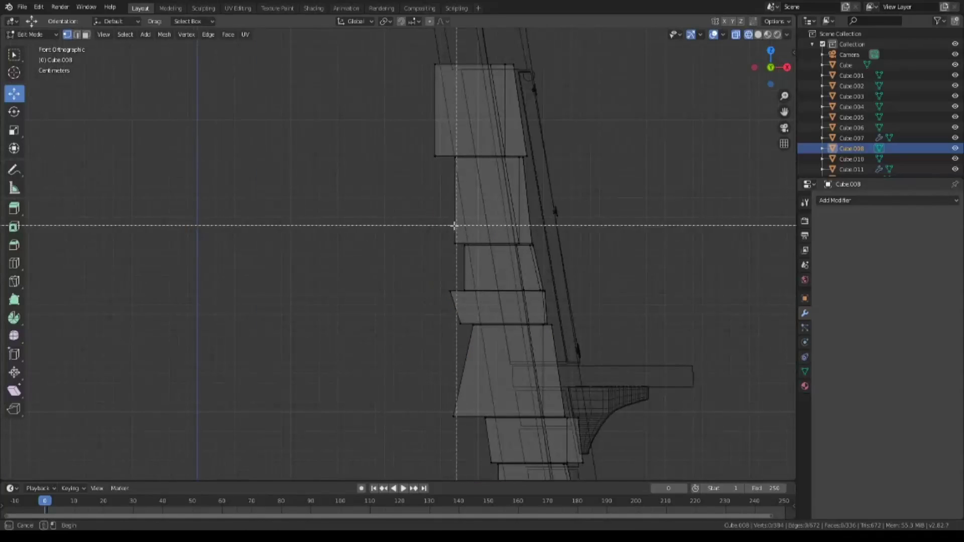
key(b)
drag(418, 146, 482, 166)
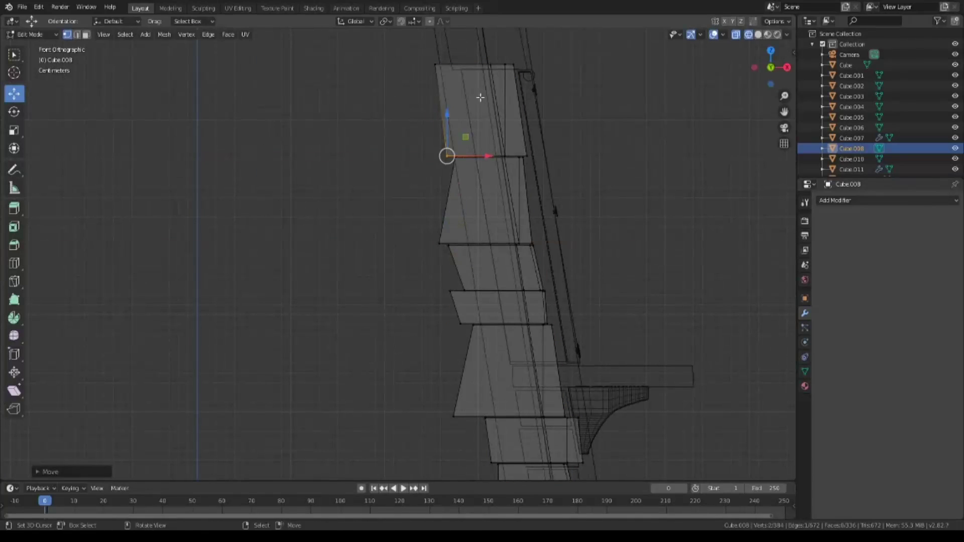
shift+middle_drag(482, 165, 454, 241)
key(a)
key(alt+a)
key(b)
key(Escape)
Select the pillar's upper connected block section and raise it higher up the wall.
scroll(487, 304, down, 3)
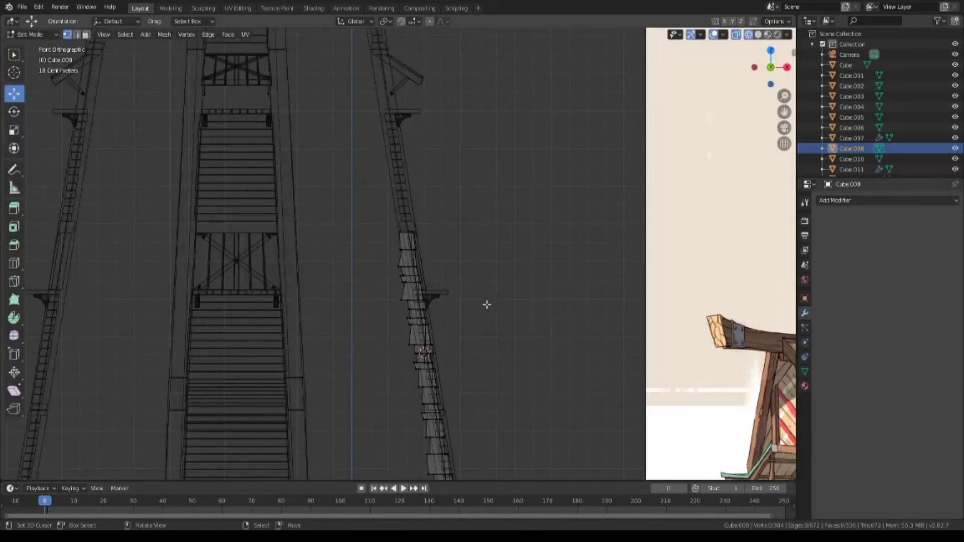
mouse_move(487, 304)
middle_down()
mouse_move(523, 390)
mouse_move(578, 390)
mouse_move(314, 393)
mouse_move(489, 336)
mouse_move(716, 369)
middle_up()
key(KP_3)
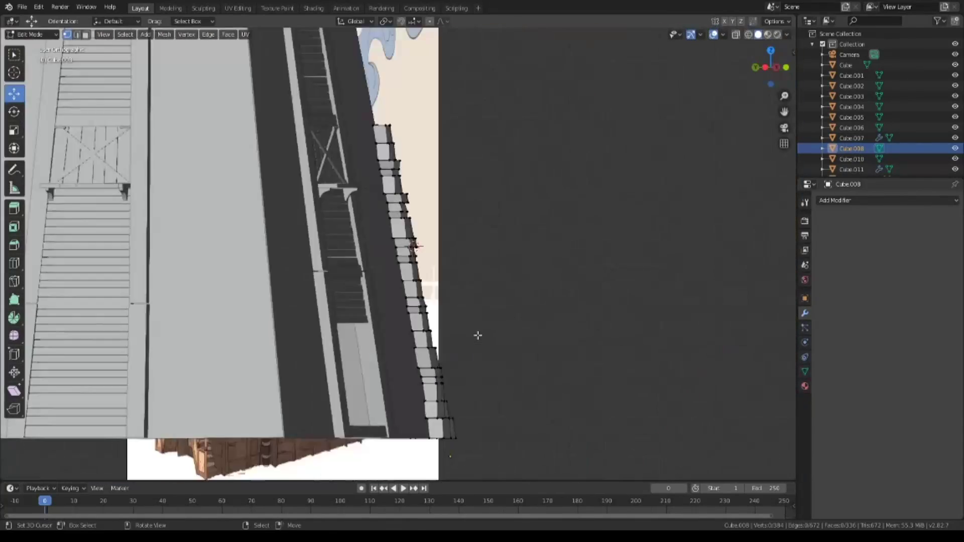
mouse_move(477, 335)
middle_down()
mouse_move(383, 297)
mouse_move(406, 339)
mouse_move(149, 356)
mouse_move(372, 327)
mouse_move(349, 345)
mouse_move(422, 308)
mouse_move(421, 356)
mouse_move(527, 387)
middle_up()
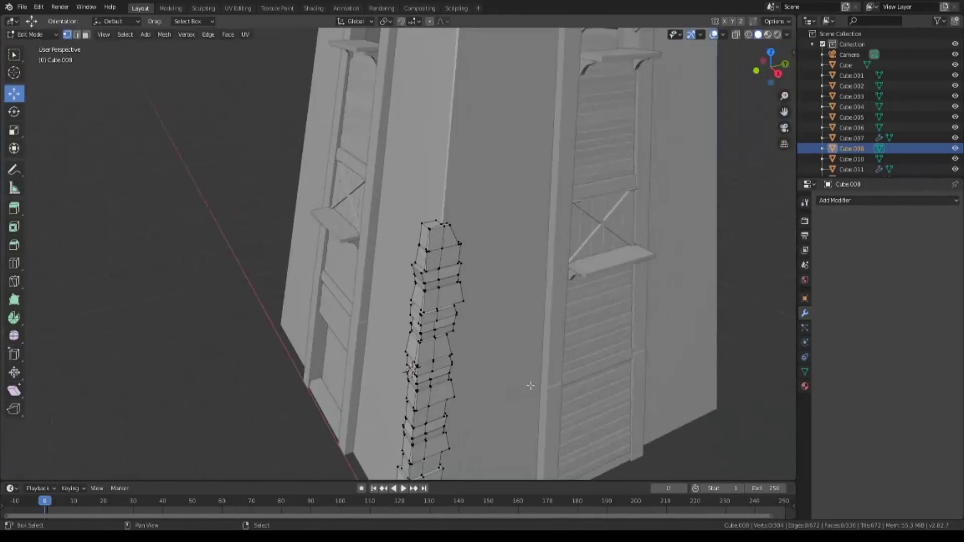
key(grave)
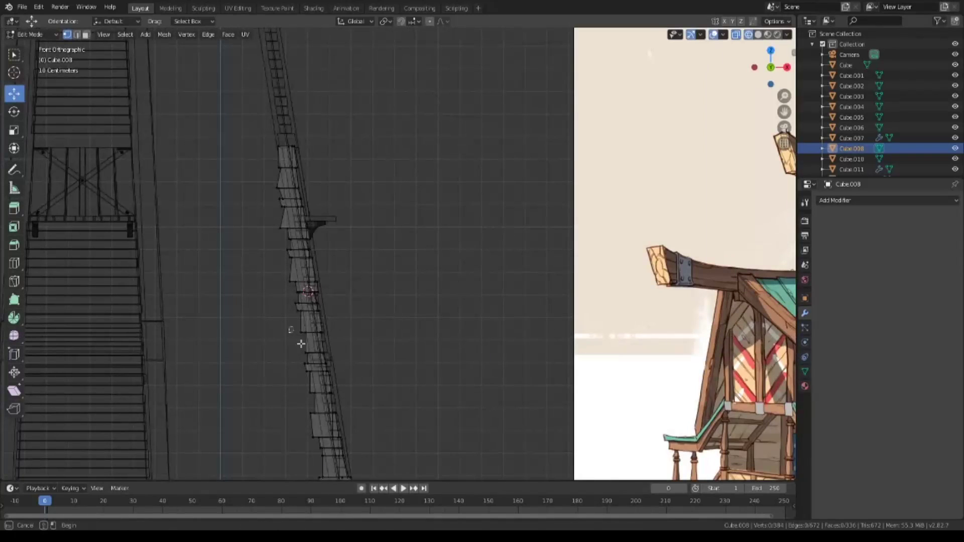
click(316, 347)
key(ctrl+l)
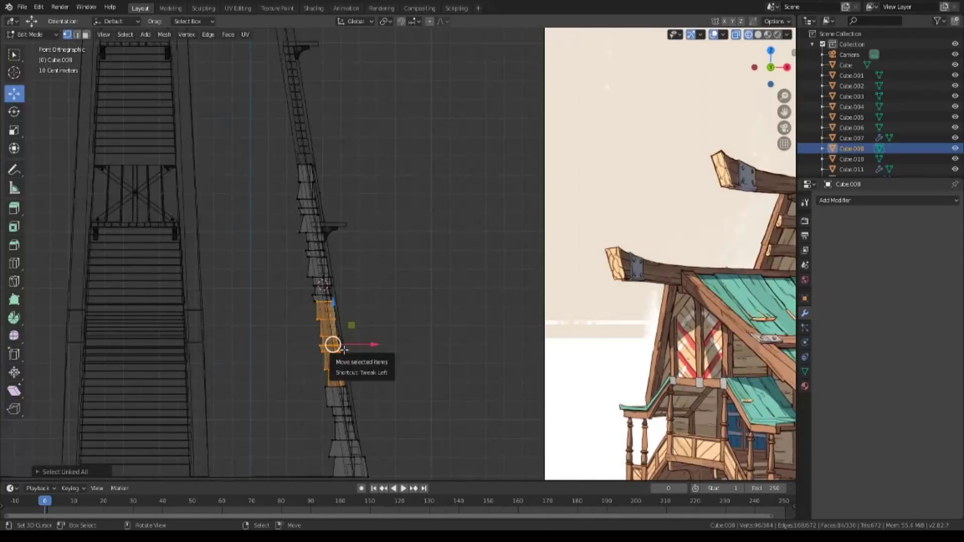
drag(344, 350, 334, 133)
Shift the upper blocks along X, then lower them slightly and nudge them left along the slant.
scroll(409, 345, up, 2)
scroll(261, 276, up, 2)
key(g)
key(x)
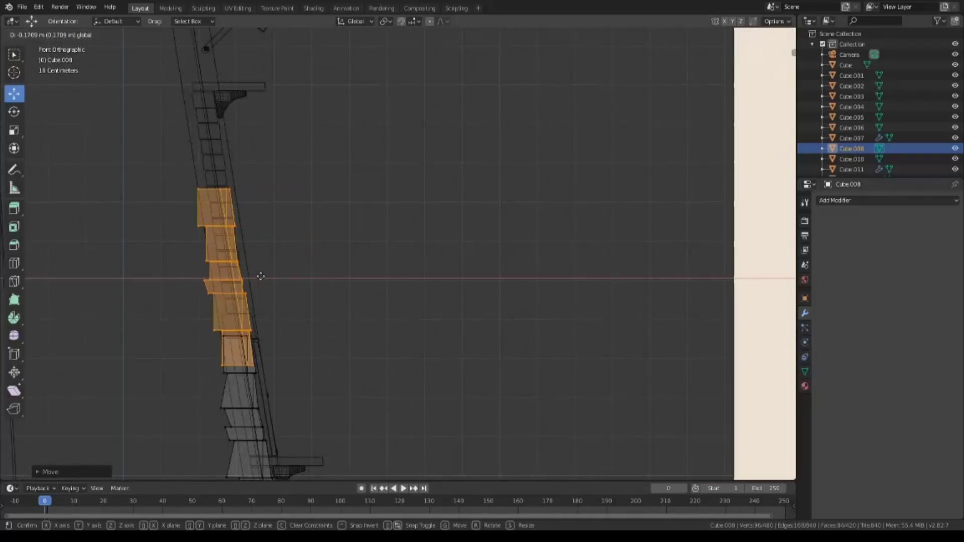
click(260, 276)
scroll(495, 316, up, 4)
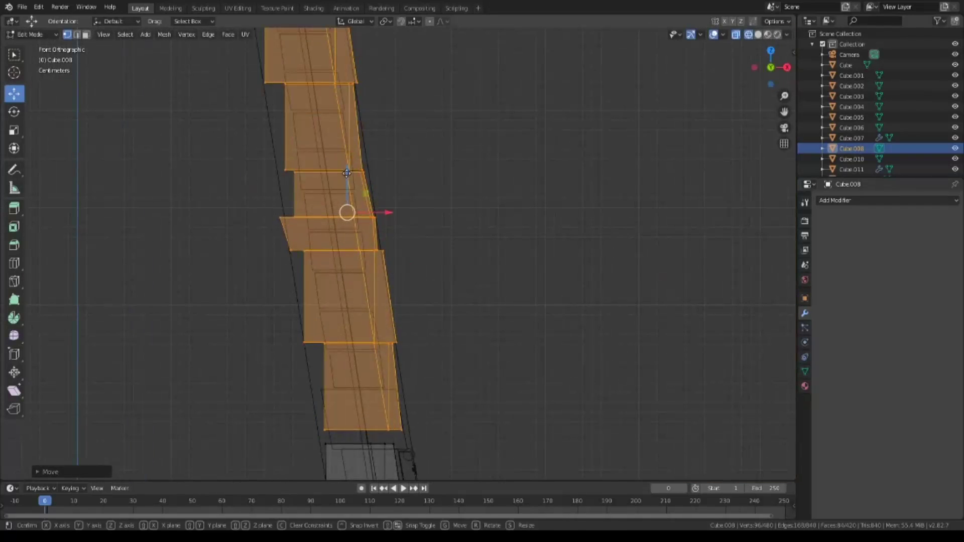
drag(346, 174, 346, 186)
drag(389, 225, 374, 226)
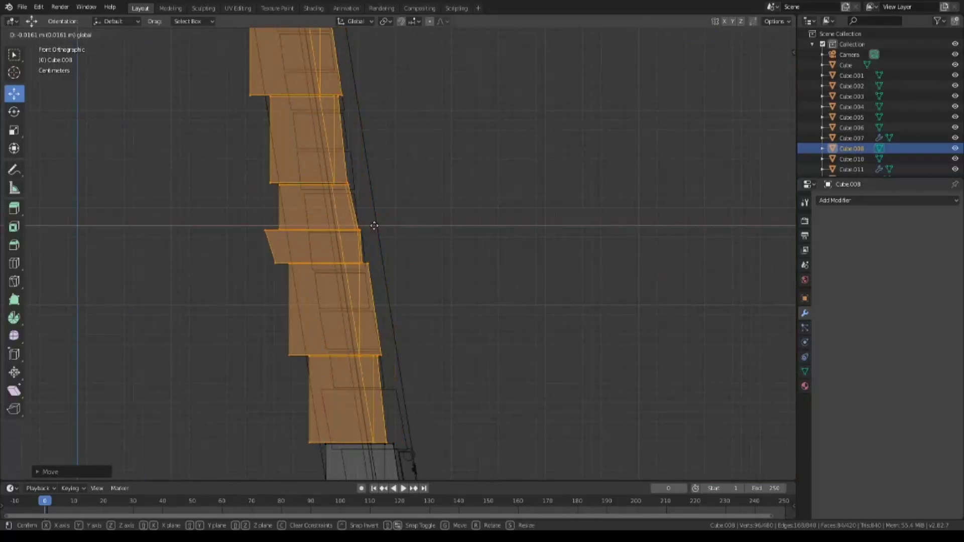
click(373, 226)
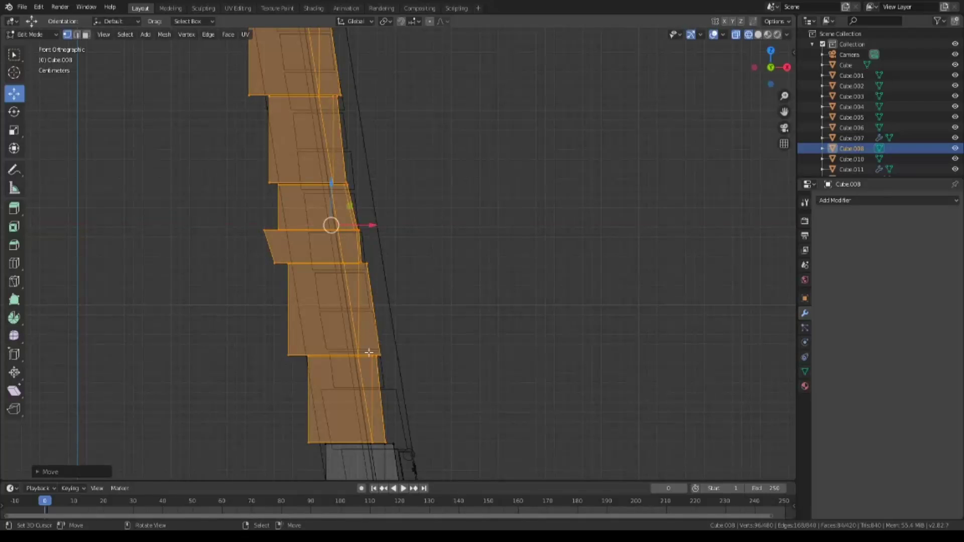
Reselect the connected blocks near the wall and shift them along X and Y against it.
key(alt+a)
key(ctrl+l)
key(g)
key(x)
click(381, 337)
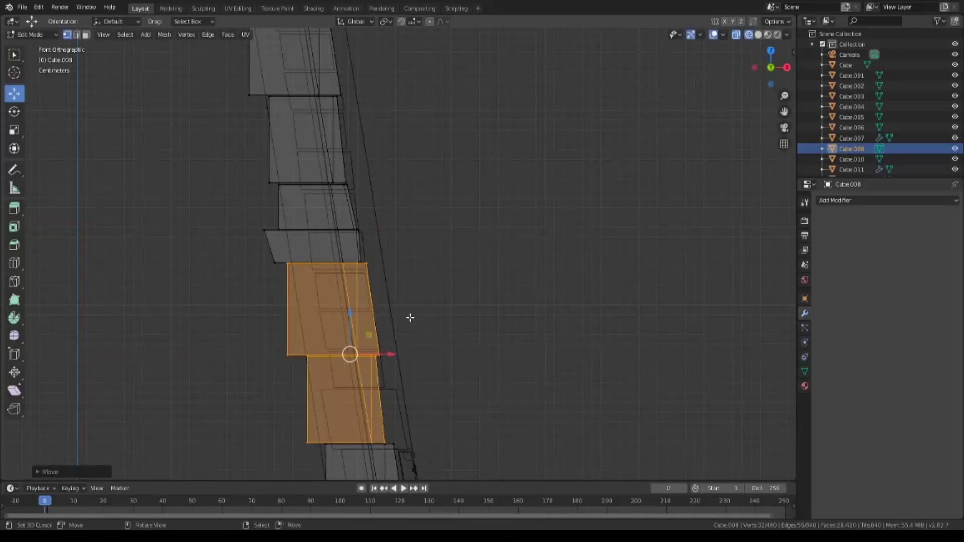
shift+scroll(487, 275, up, 5)
scroll(429, 322, down, 2)
key(ctrl+l)
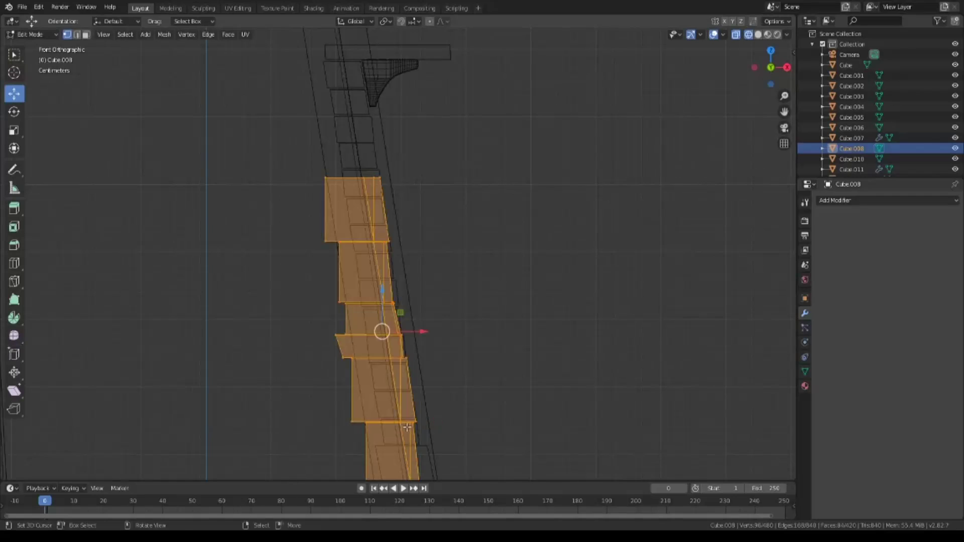
shift+middle_drag(454, 394, 359, 299)
key(KP_3)
key(g)
key(y)
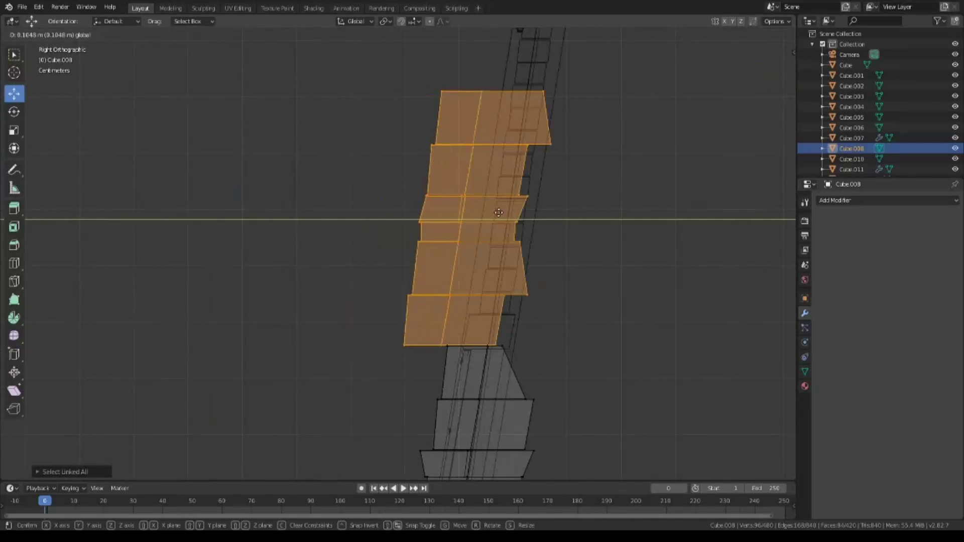
click(541, 216)
Pull the lower block's corner vertex and right edge along Y to match the slant.
click(540, 345)
key(ctrl+l)
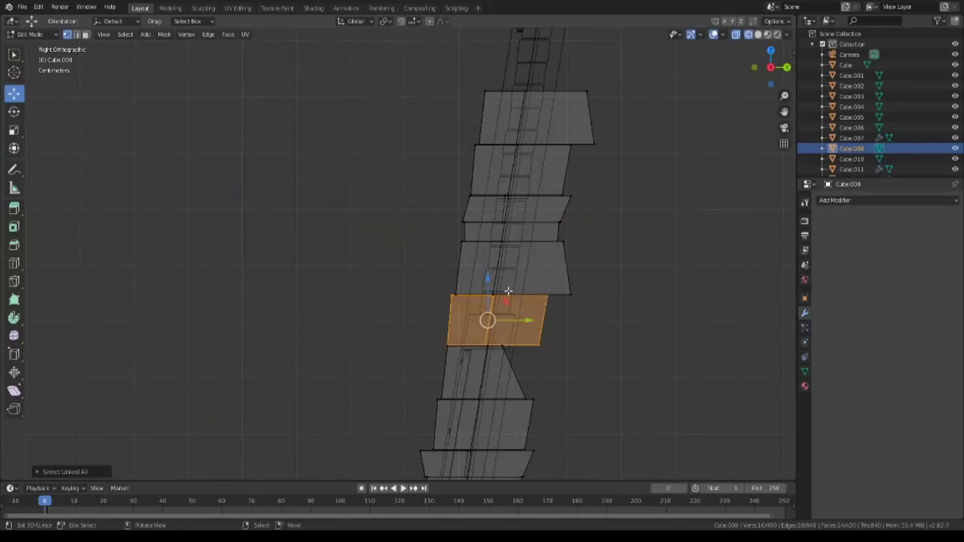
click(548, 295)
key(g)
key(y)
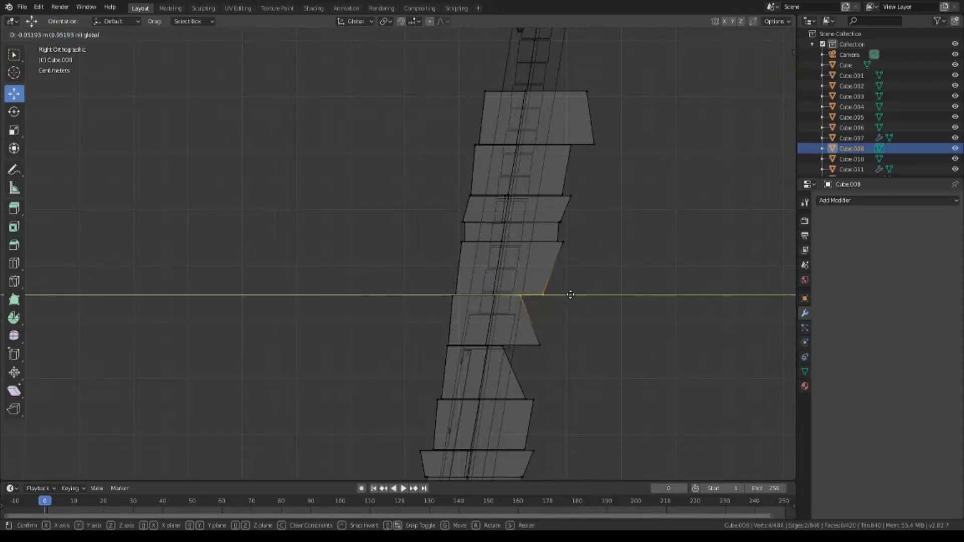
click(574, 294)
key(a)
click(594, 144)
key(g)
key(y)
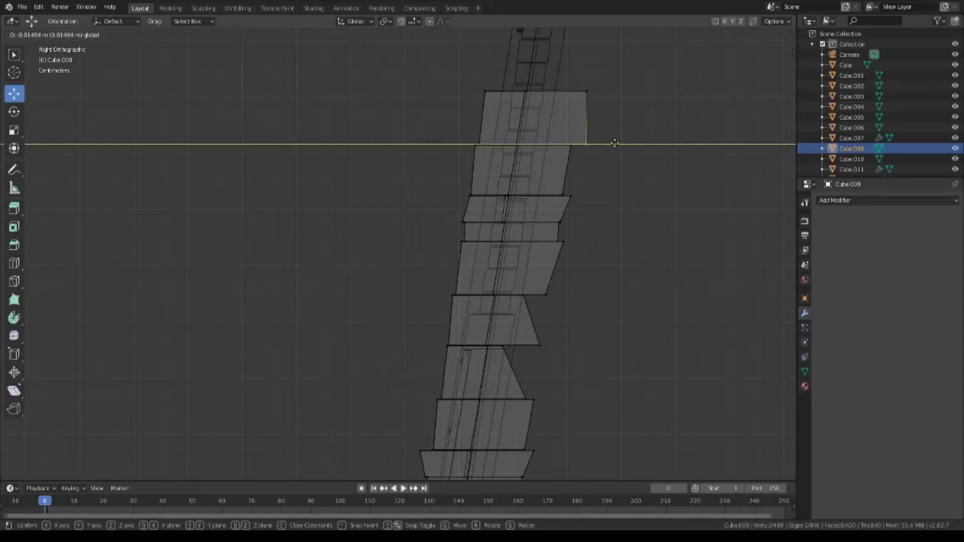
click(614, 144)
Pull the top block's edge and corner vertex along Y toward the wall, then review from front view.
shift+click(593, 95)
key(g)
key(y)
click(585, 119)
click(577, 92)
key(g)
key(y)
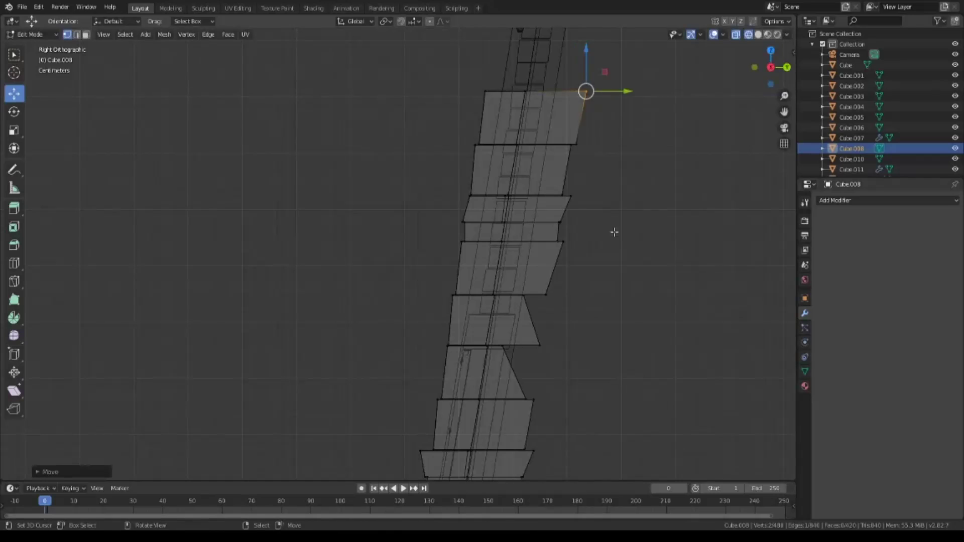
click(576, 95)
key(a)
key(a)
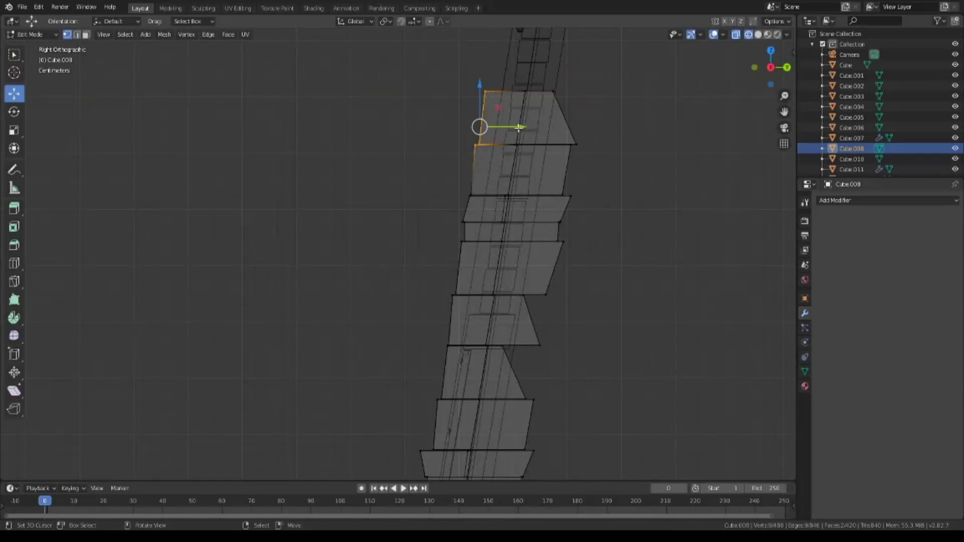
key(g)
key(y)
click(511, 95)
key(a)
key(a)
middle_drag(588, 164, 509, 382)
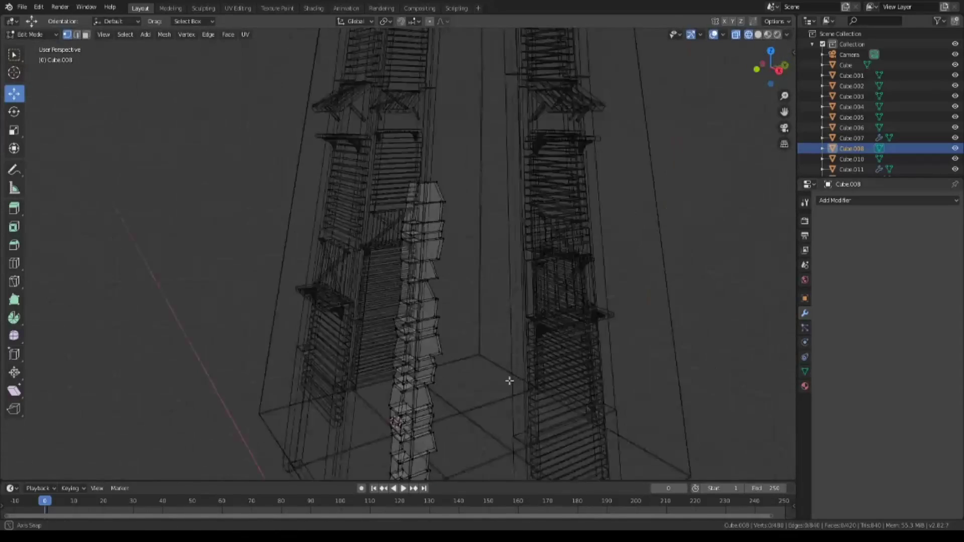
key(KP_1)
shift+scroll(425, 309, up, 5)
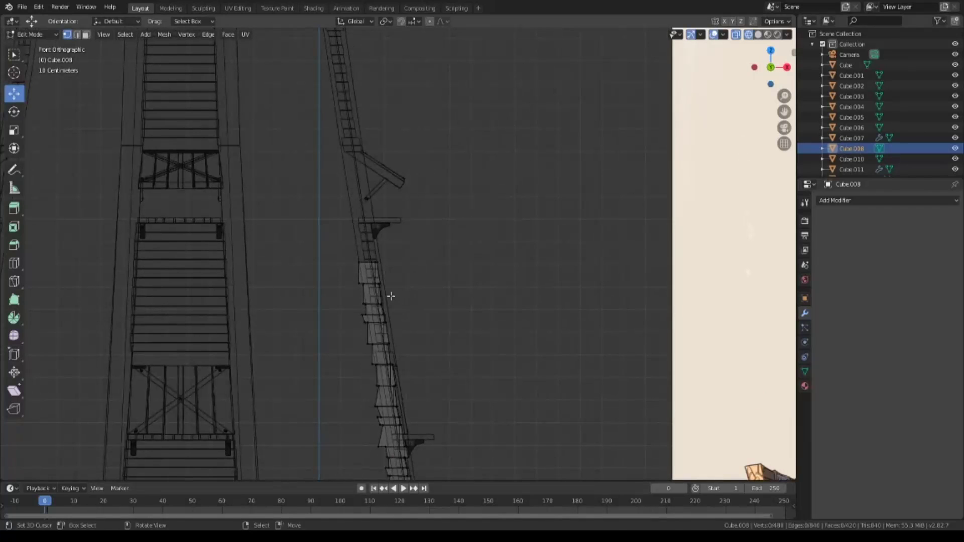
Box-select the lower pillar blocks and duplicate them higher up the wall.
key(b)
drag(340, 226, 403, 359)
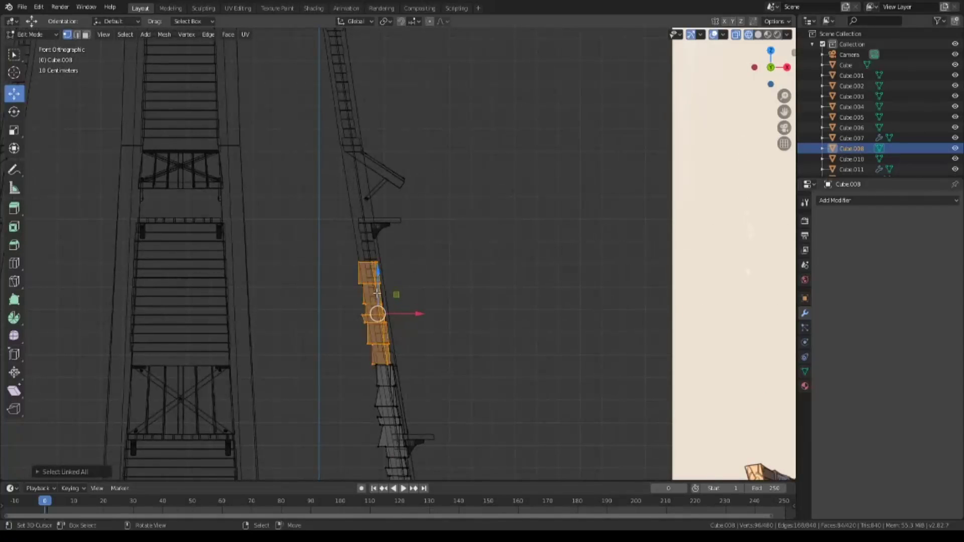
scroll(491, 370, up, 3)
key(shift+d)
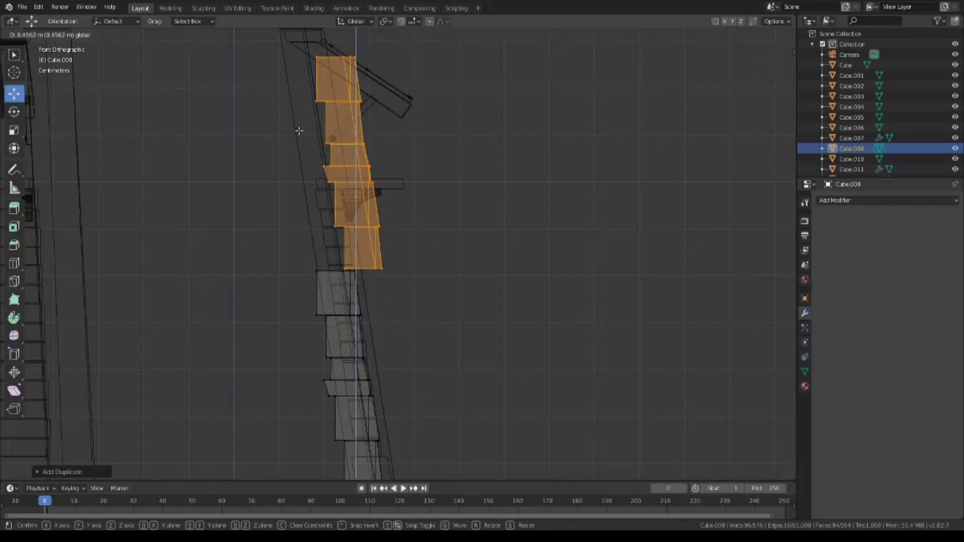
click(299, 131)
scroll(300, 131, up, 3)
drag(520, 98, 440, 101)
Shift the copied blocks sideways along X and slide them along Y against the wall.
shift+middle_drag(516, 93, 586, 291)
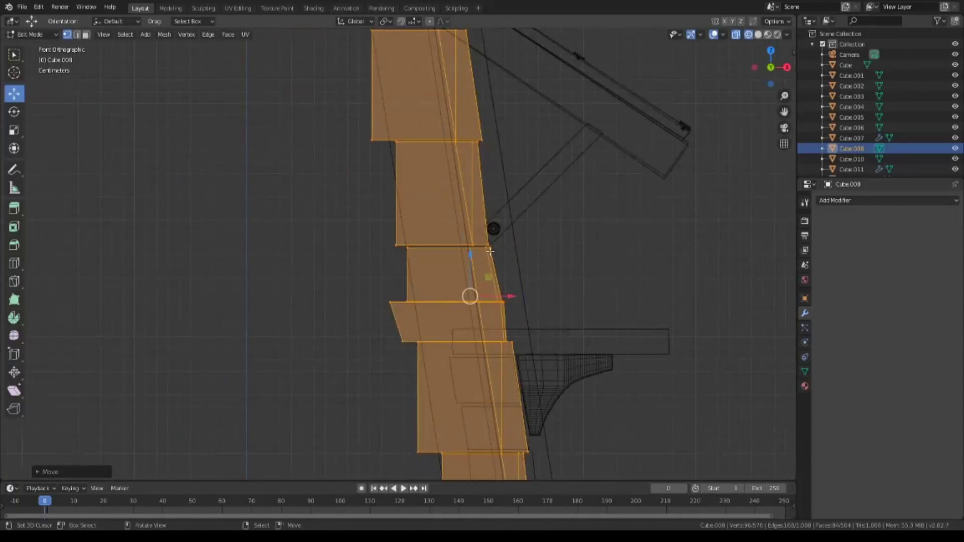
click(473, 244)
key(ctrl+l)
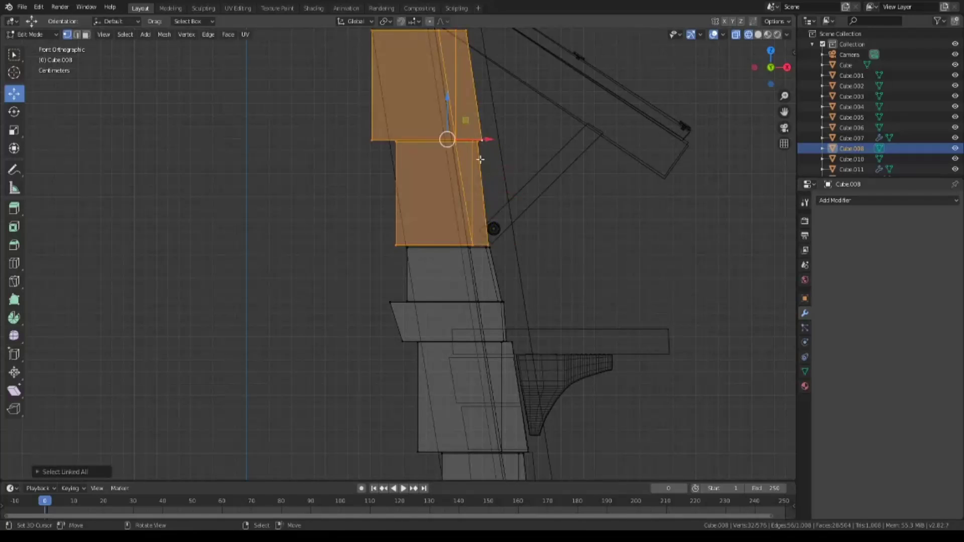
drag(481, 136, 482, 135)
key(KP_3)
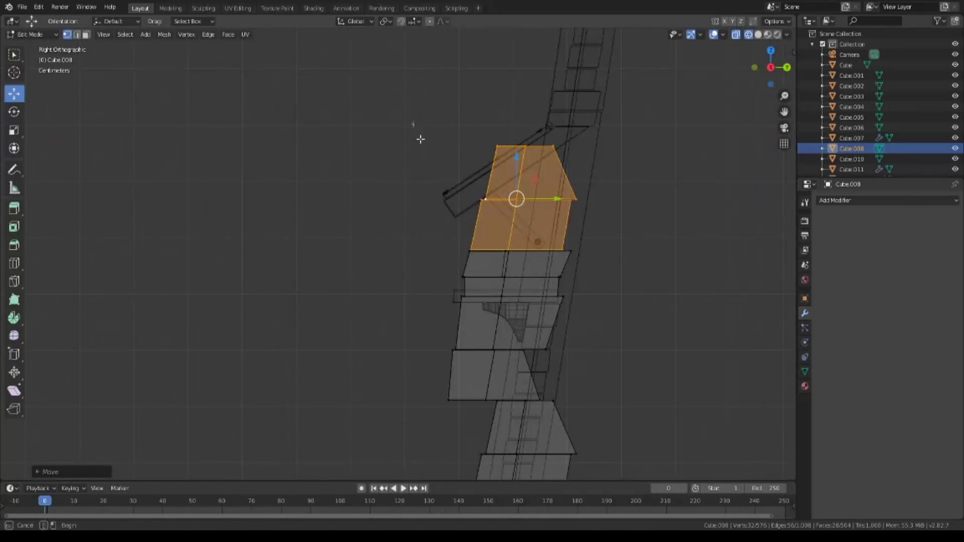
key(ctrl+l)
scroll(575, 351, up, 4)
scroll(575, 351, down, 3)
shift+middle_drag(603, 350, 353, 350)
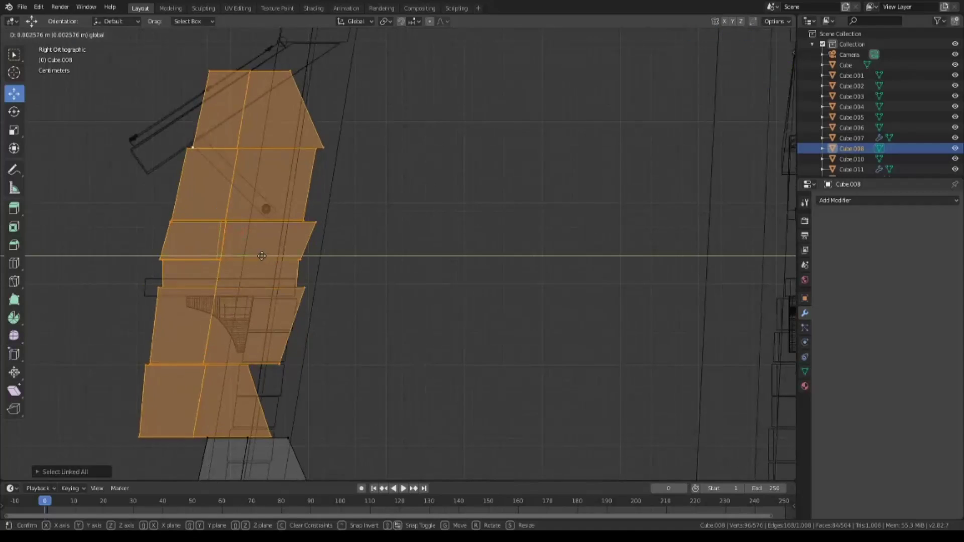
drag(259, 271, 313, 270)
scroll(313, 270, down, 4)
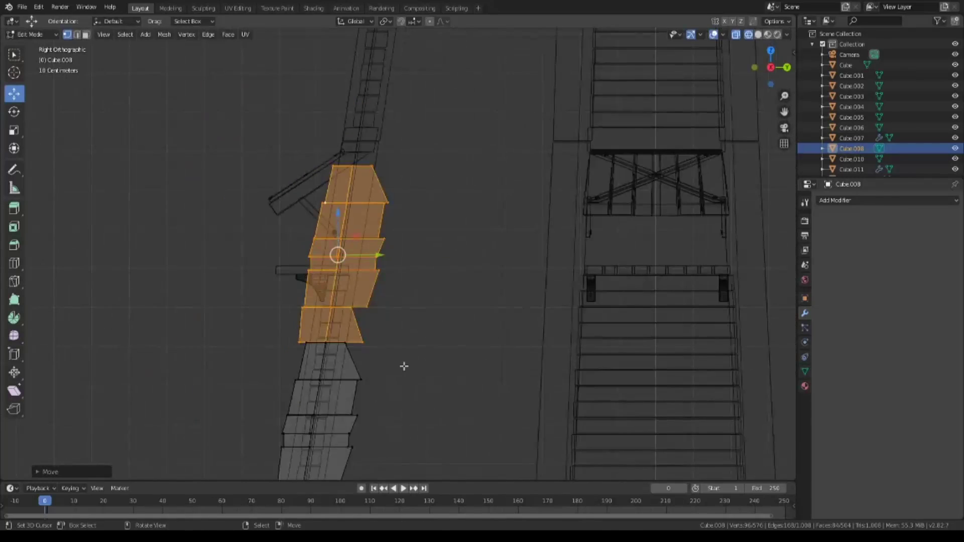
scroll(404, 367, up, 1)
Raise the two lower block rings along Z, then align them in Y and about 0.03 m along X.
key(alt+a)
key(b)
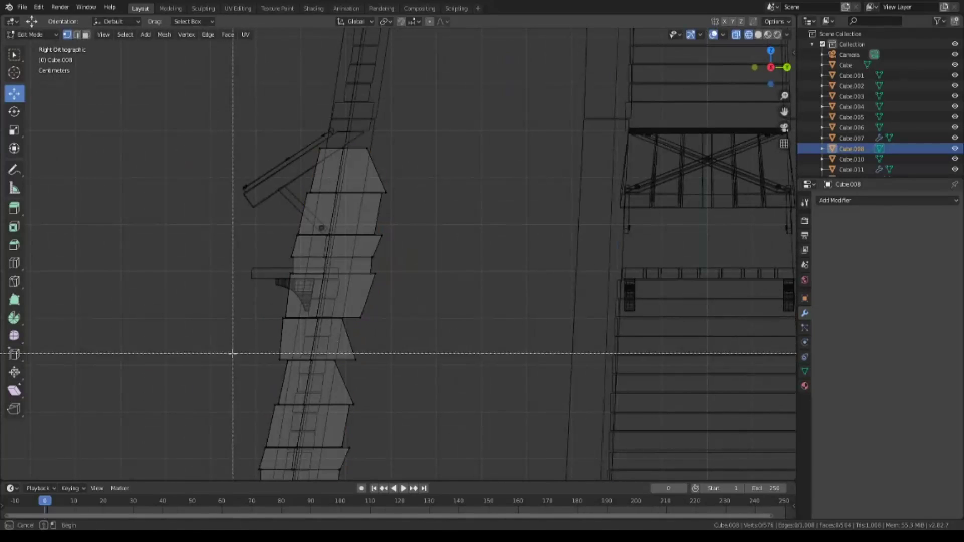
key(ctrl+KP_Add)
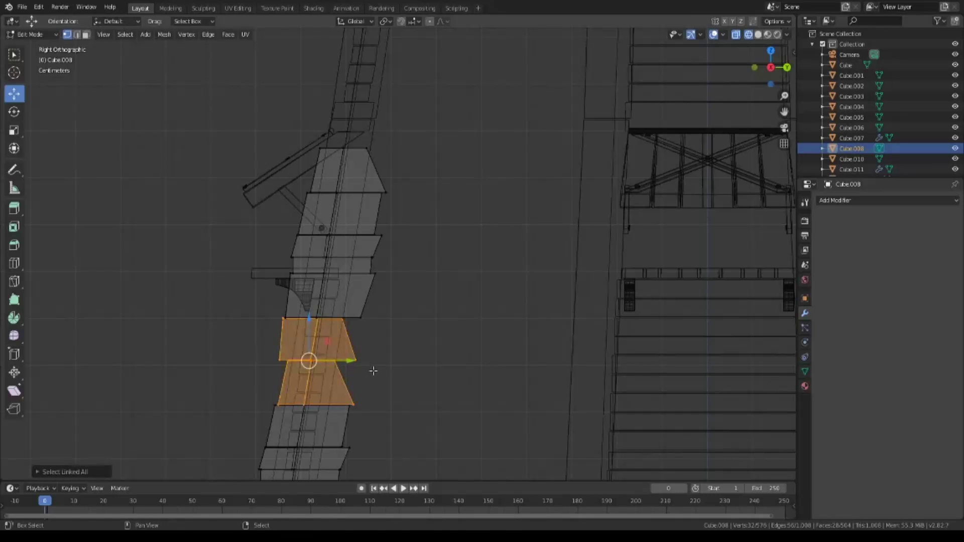
key(g)
key(z)
click(428, 157)
scroll(331, 214, up, 3)
key(g)
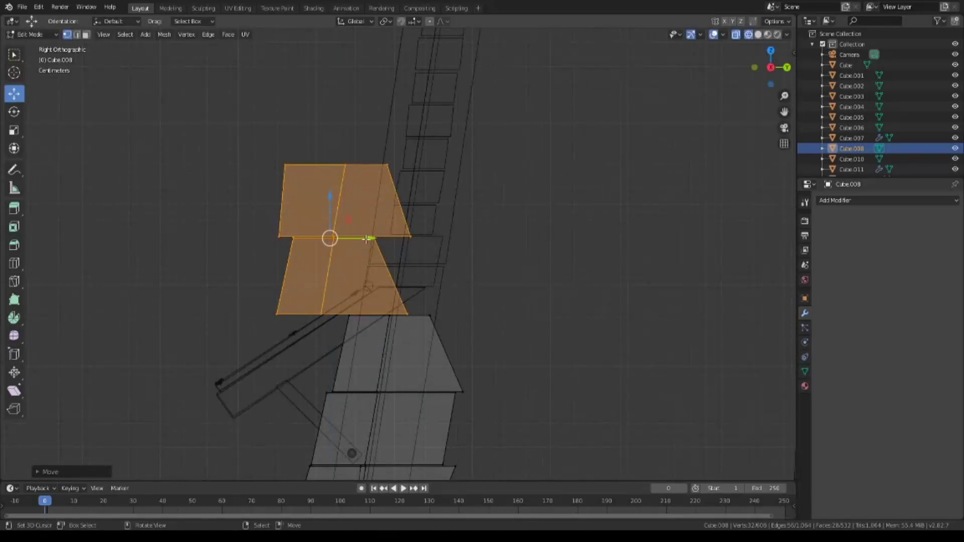
key(y)
click(435, 246)
key(KP_1)
key(g)
key(x)
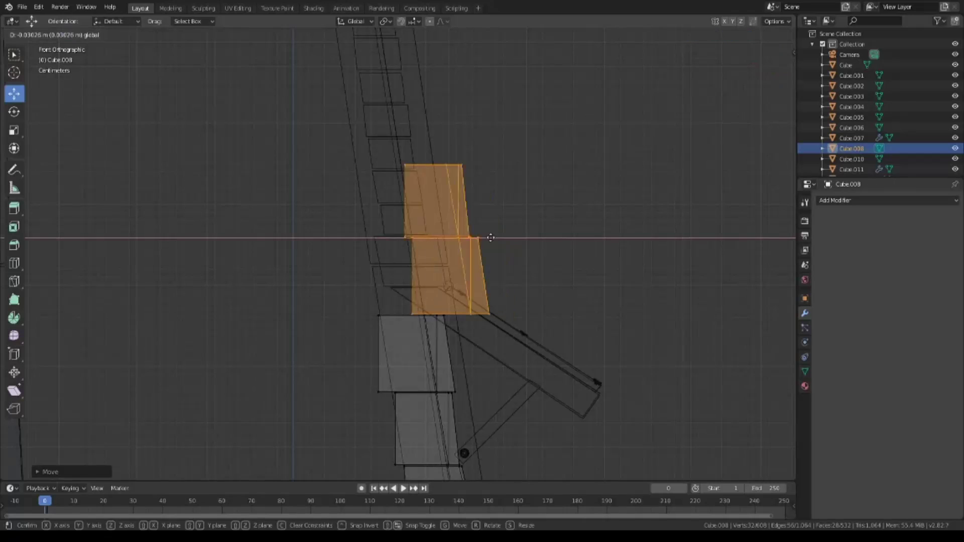
click(451, 239)
scroll(451, 239, down, 4)
Select the block beside the lower bracket and move a copy up near the upper bracket.
click(491, 405)
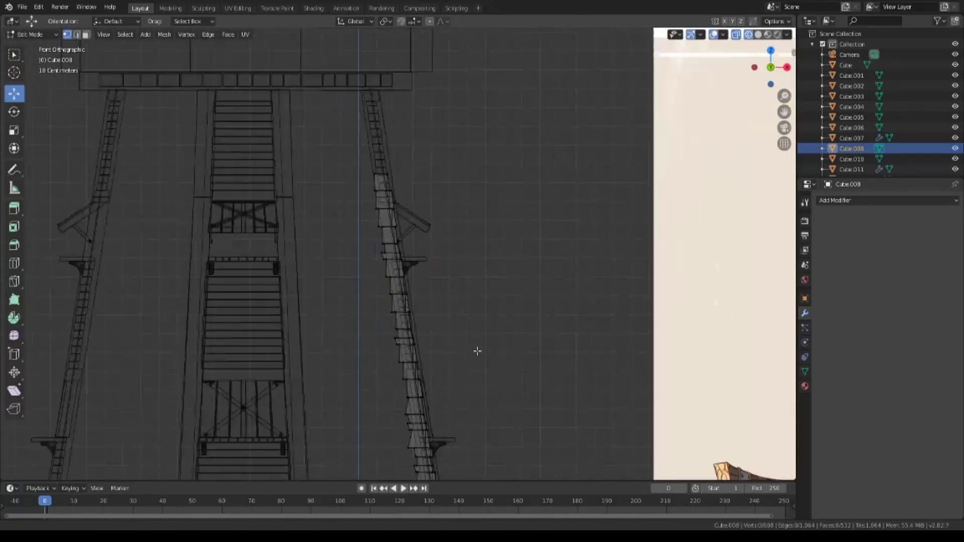
scroll(476, 348, up, 2)
drag(407, 407, 402, 407)
key(ctrl+l)
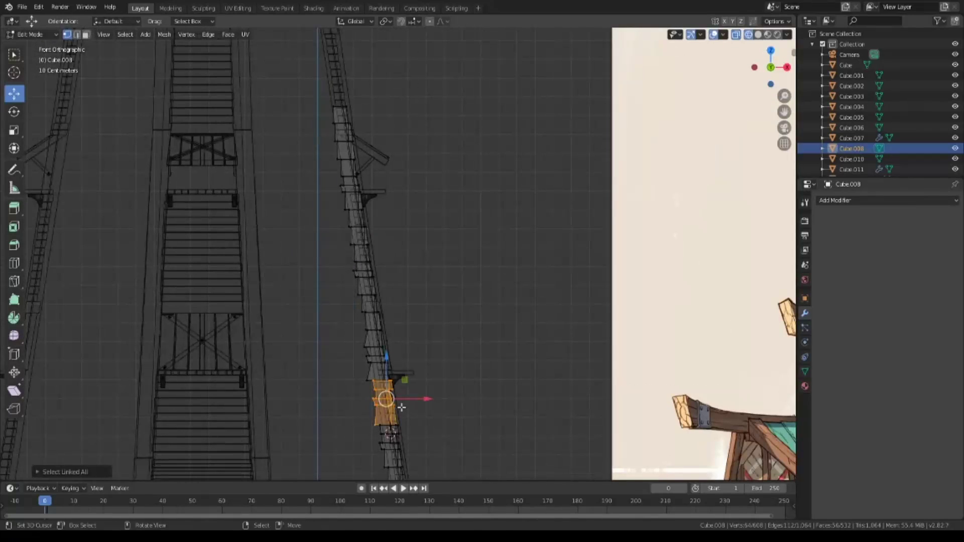
key(g)
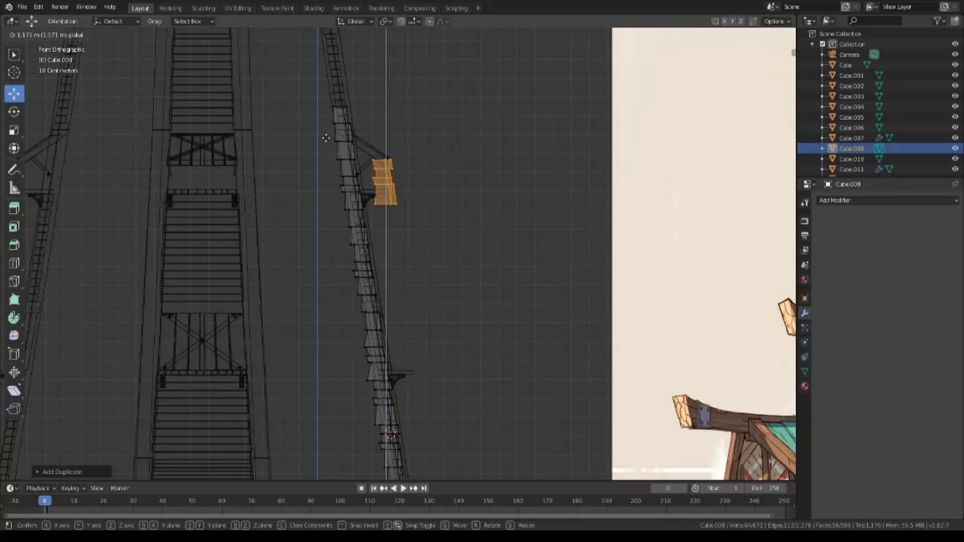
click(411, 172)
scroll(477, 311, up, 3)
key(g)
click(463, 340)
Align the copied block along X and Y so it sits against the slanted wall.
scroll(455, 271, up, 2)
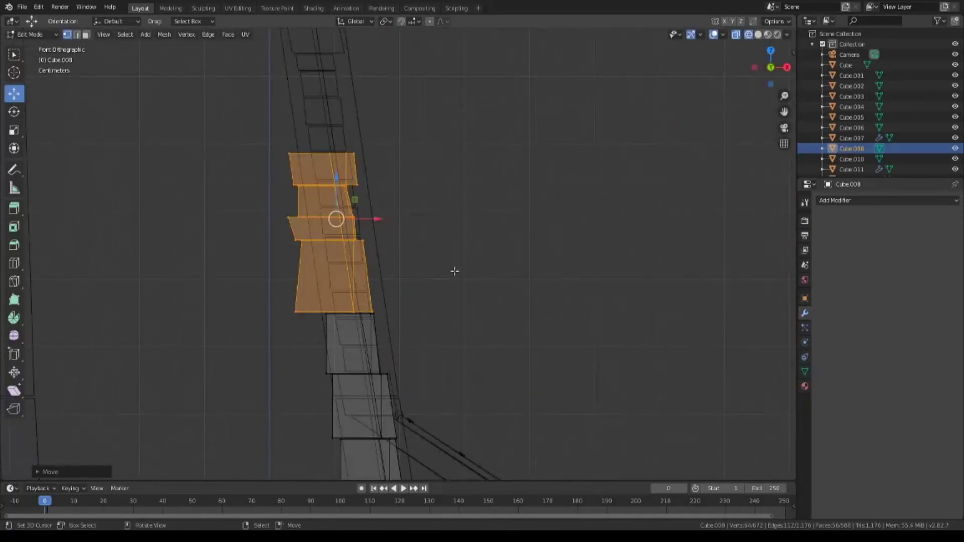
scroll(391, 257, up, 3)
key(g)
key(x)
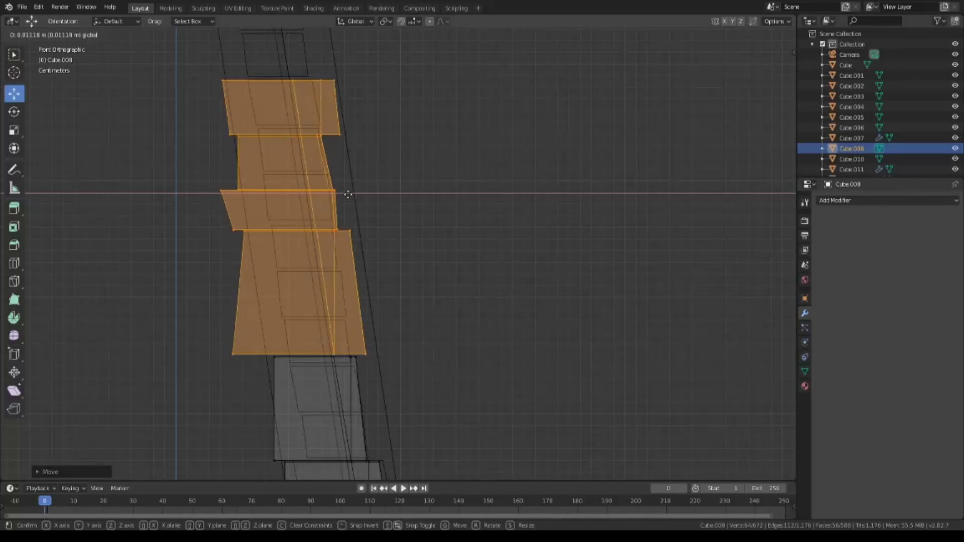
key(KP_3)
key(y)
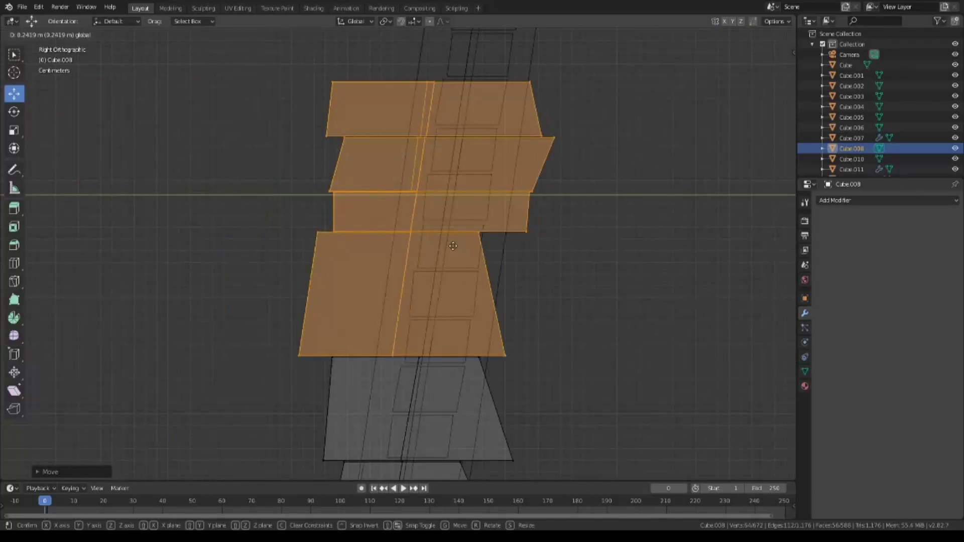
click(477, 250)
Select the top three blocks and duplicate them 0.2356 m further up the pillar.
key(alt+a)
scroll(513, 276, down, 2)
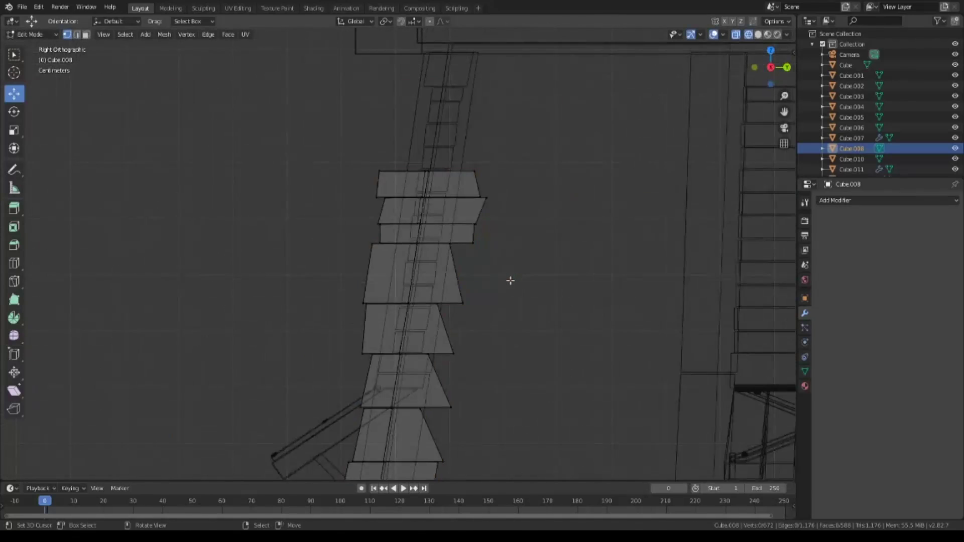
drag(209, 290, 267, 386)
key(ctrl+l)
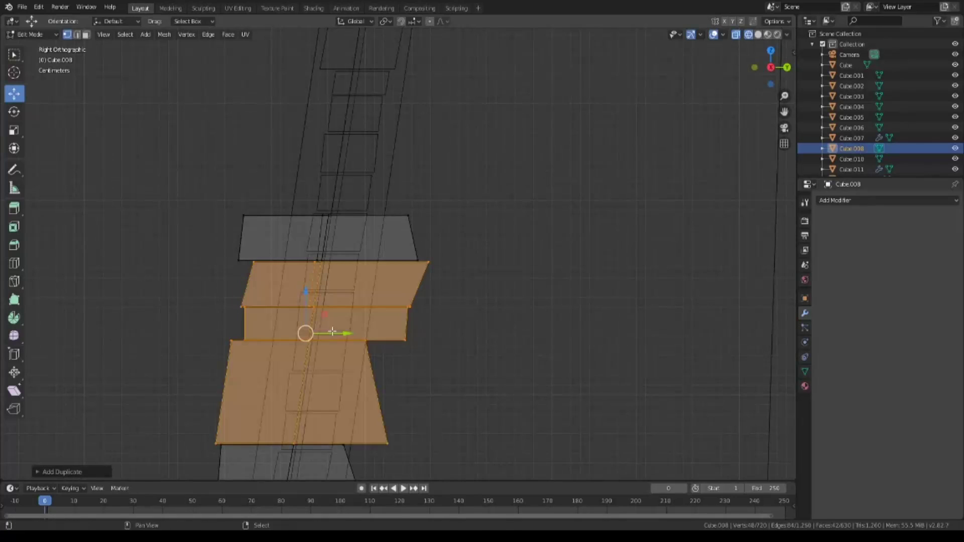
key(shift+d)
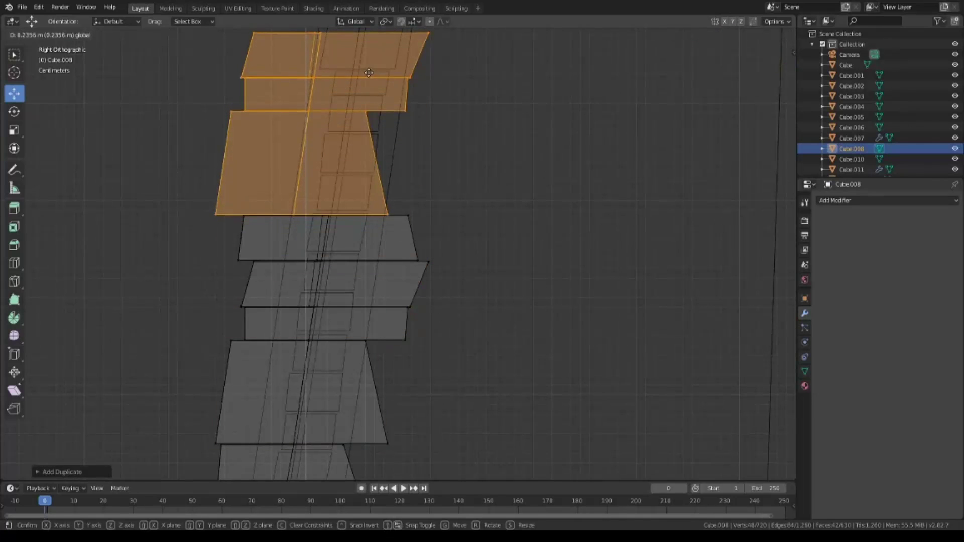
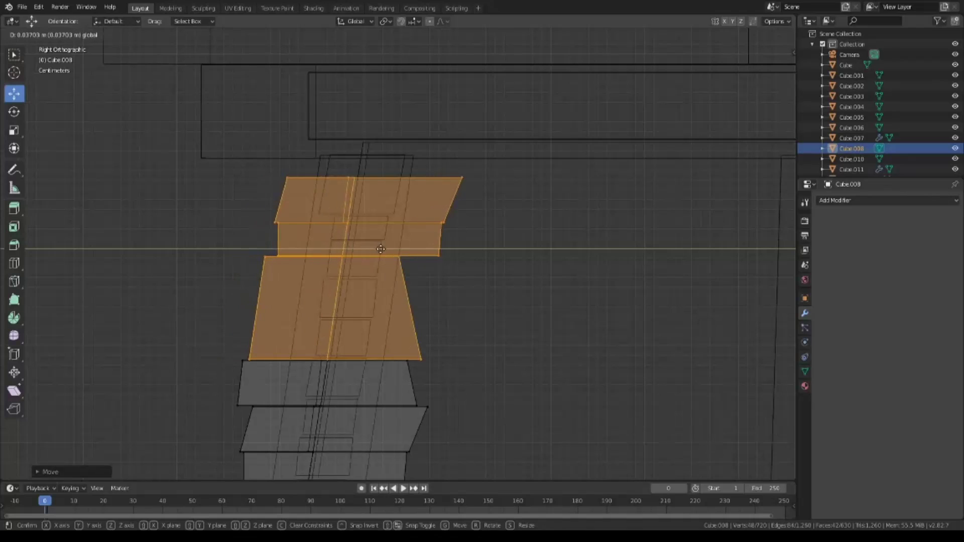
Raise the top quoin block vertically until it meets the underside of the cap.
key(KP_1)
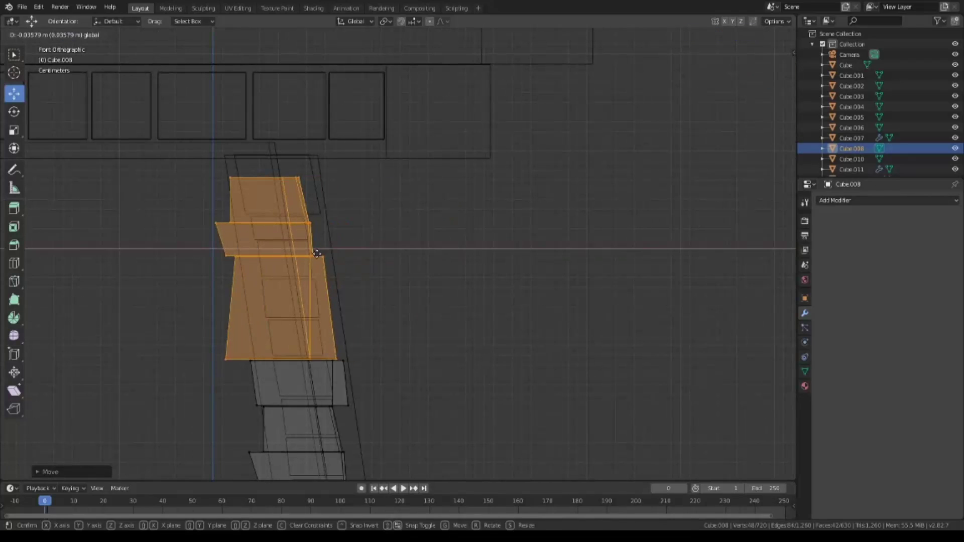
key(Escape)
key(alt+a)
key(l)
key(g)
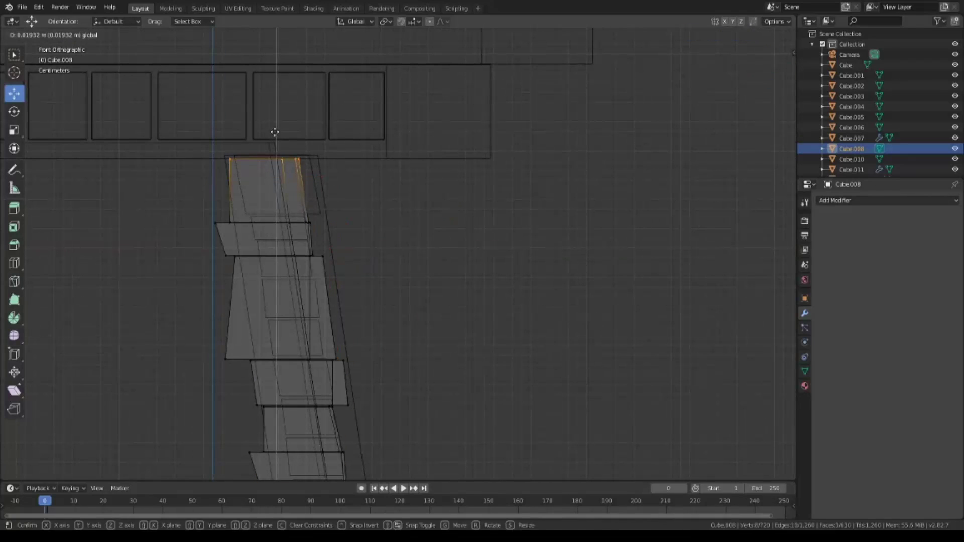
click(275, 132)
Return to Object Mode and view the corner strip from the top.
mouse_move(319, 157)
middle_down()
mouse_move(409, 238)
mouse_move(410, 323)
middle_up()
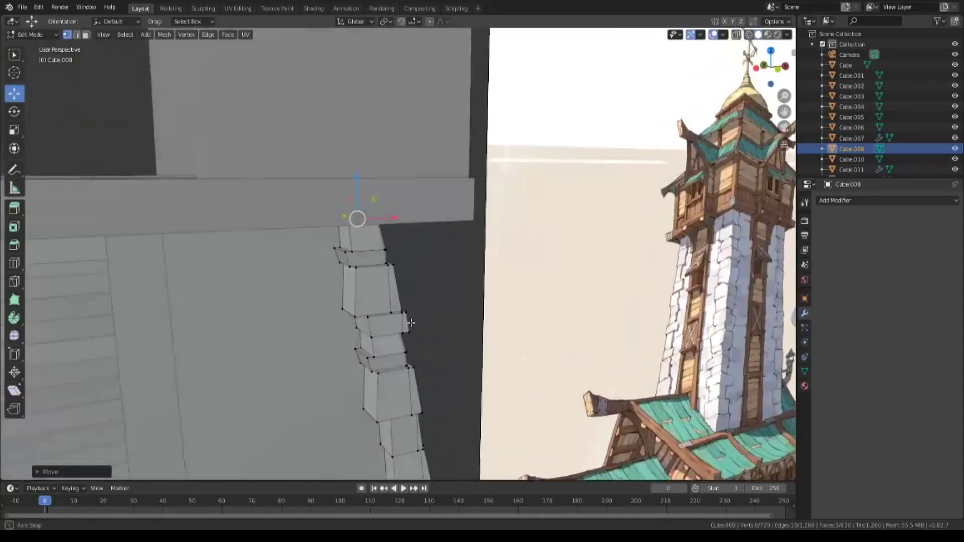
scroll(411, 323, down, 3)
scroll(352, 333, down, 3)
key(Tab)
key(KP_1)
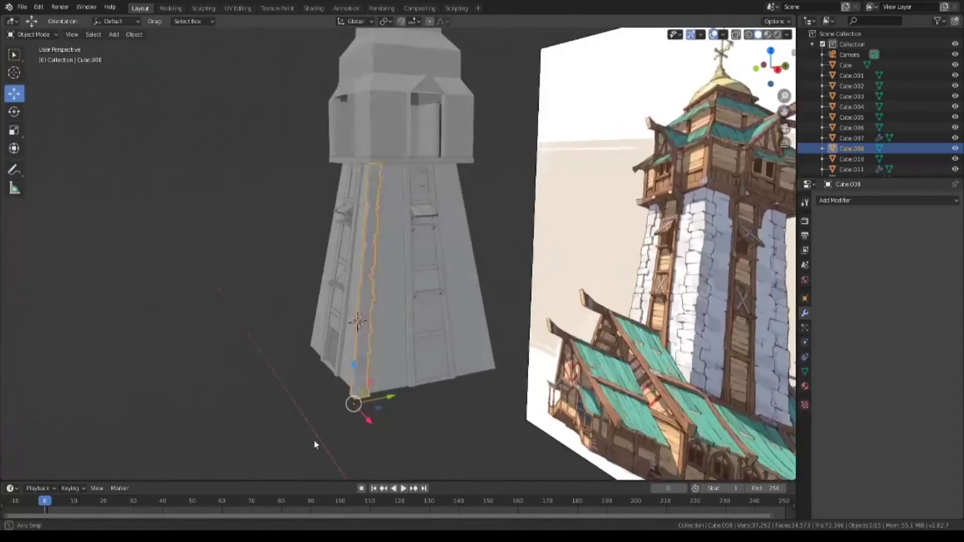
scroll(382, 395, up, 3)
key(KP_7)
Make a rotated trial copy of the corner strip, delete it, and reselect the original Cube.008.
key(shift+z)
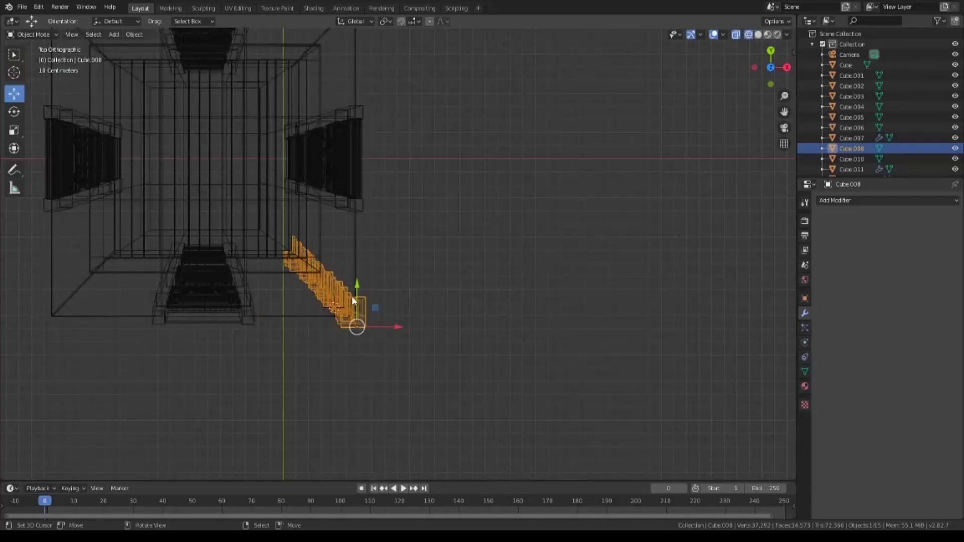
key(shift+d)
key(Escape)
scroll(362, 171, down, 3)
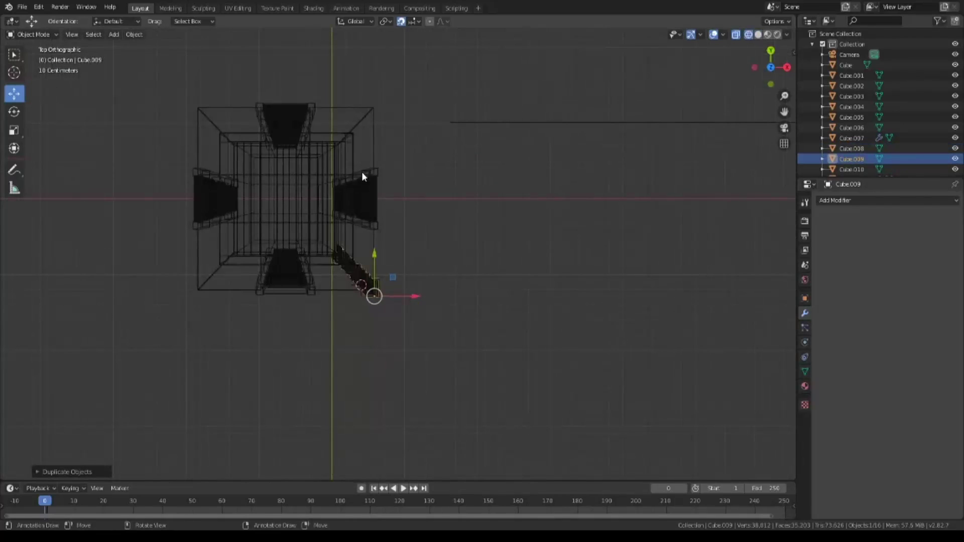
key(r)
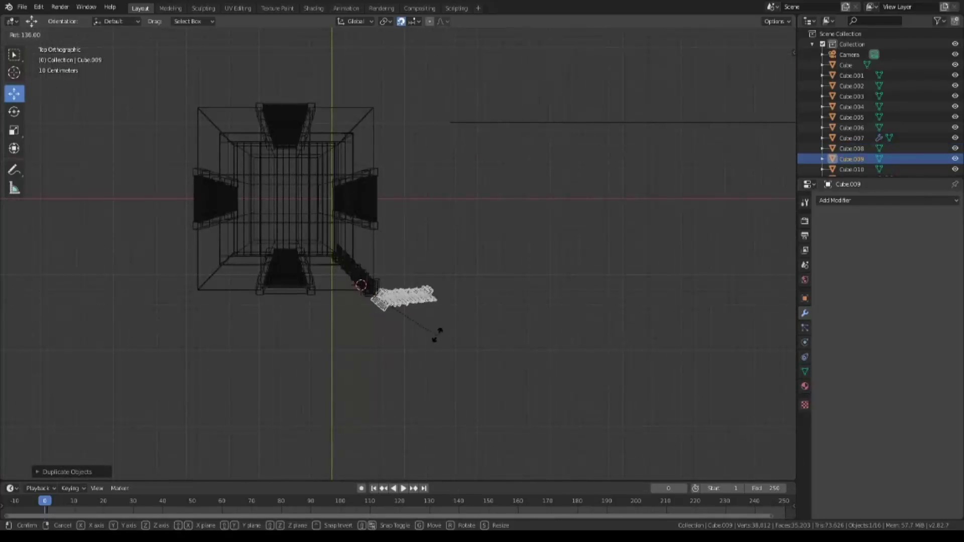
click(433, 343)
key(g)
click(231, 200)
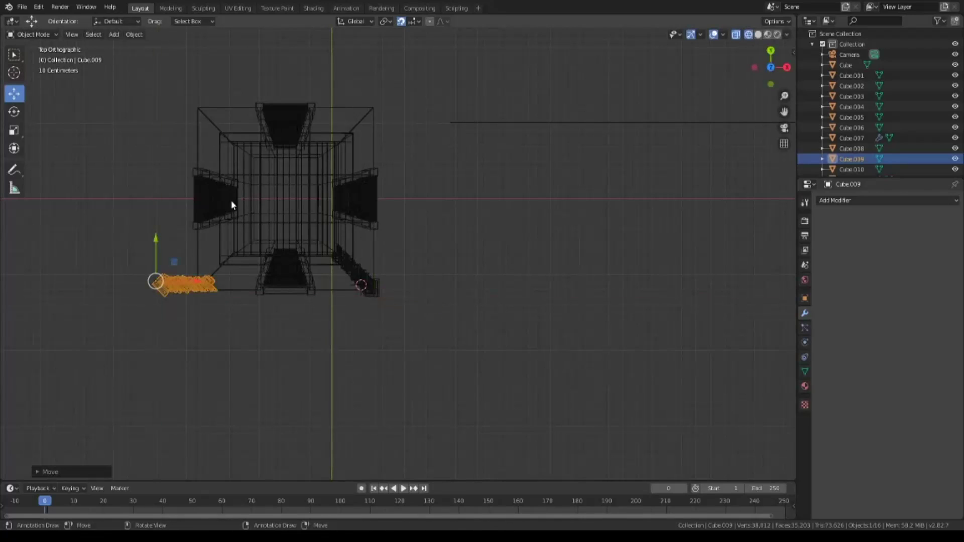
key(Delete)
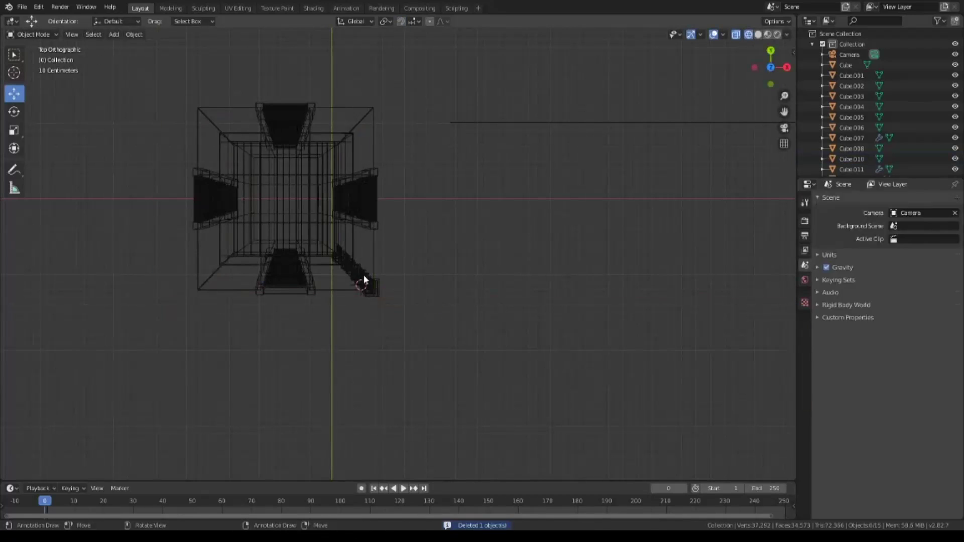
click(365, 278)
Add a Mirror modifier to Cube.008 and nudge the strip slightly.
click(864, 200)
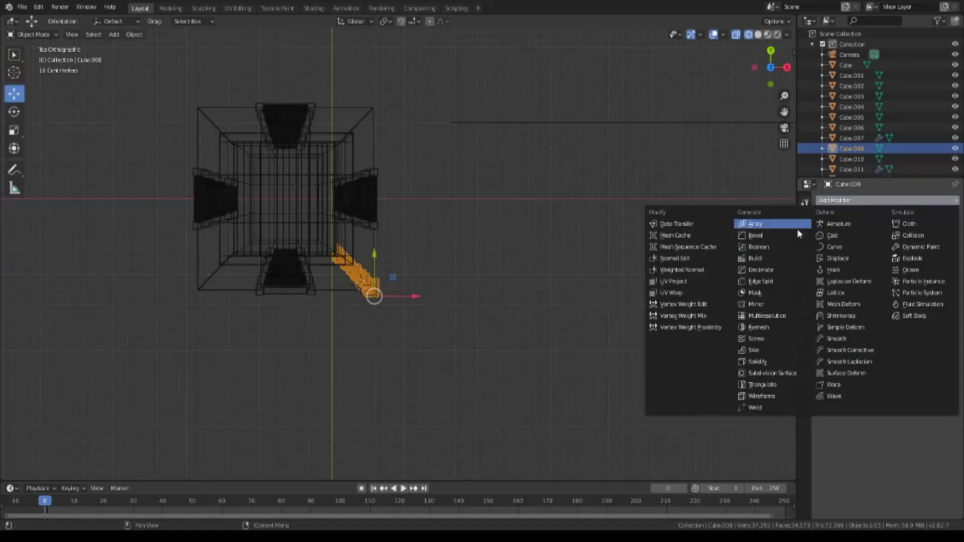
click(776, 297)
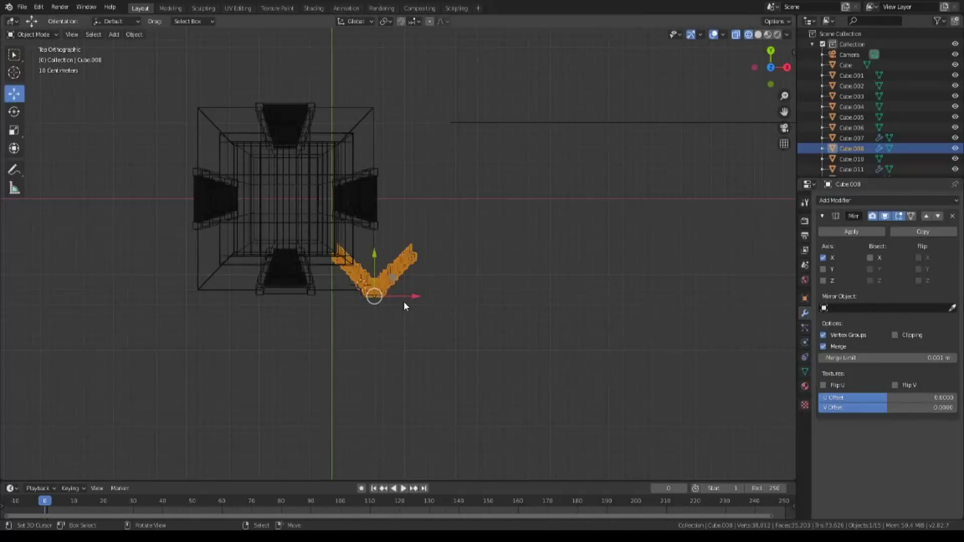
key(g)
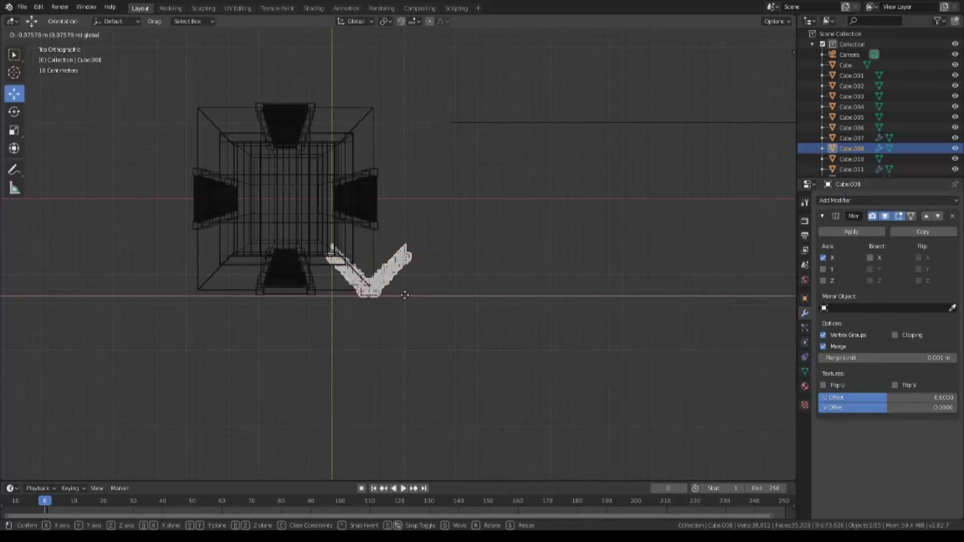
click(405, 295)
Slide the strip mesh along X against the tower corner and apply the Mirror modifier.
key(Tab)
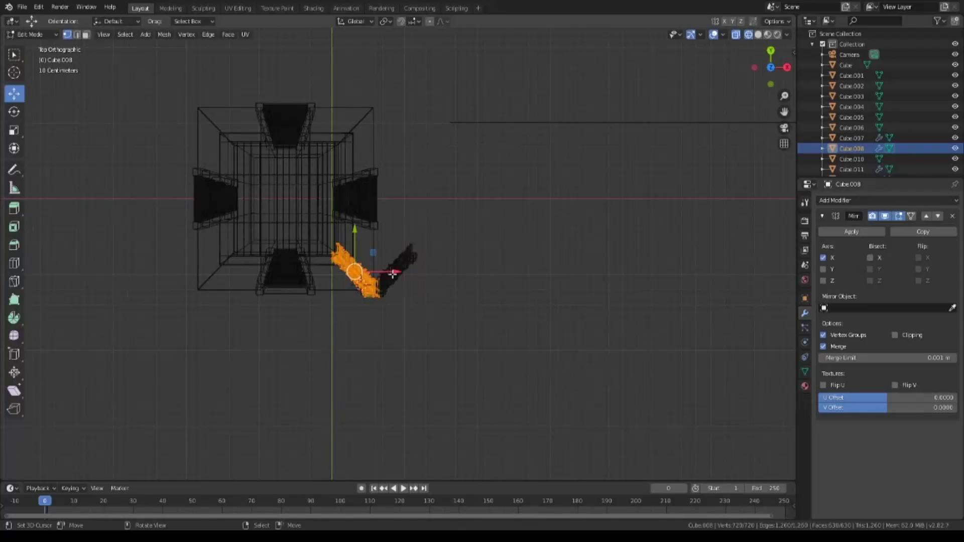
drag(393, 273, 391, 274)
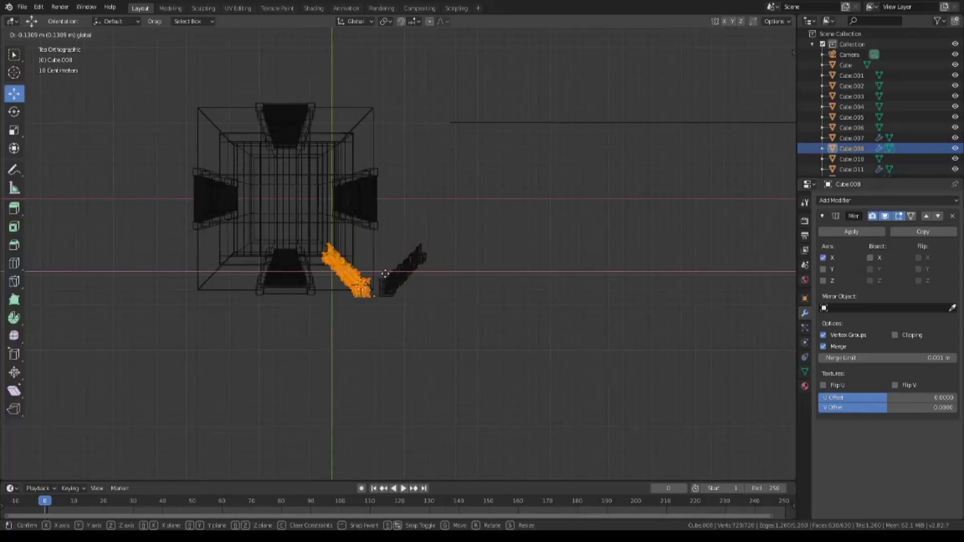
drag(389, 273, 390, 274)
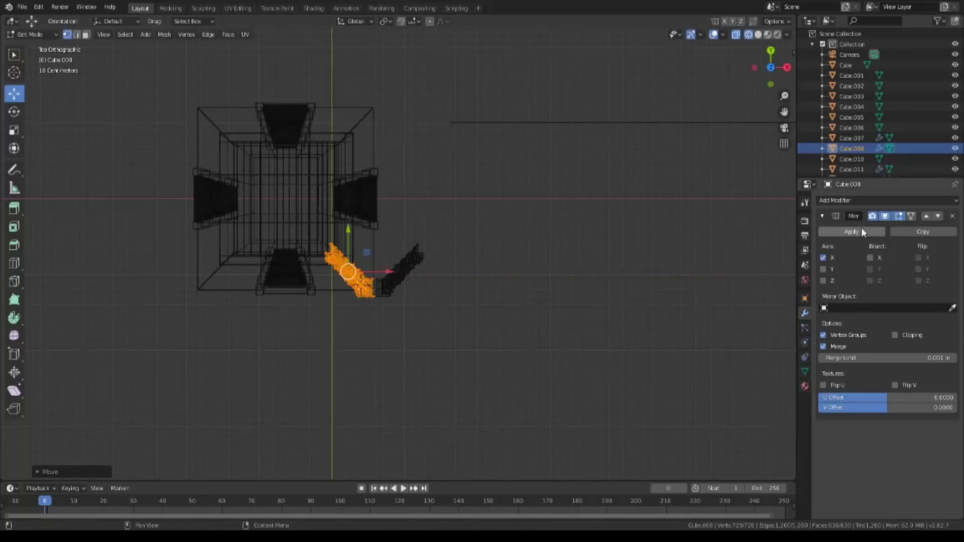
click(861, 230)
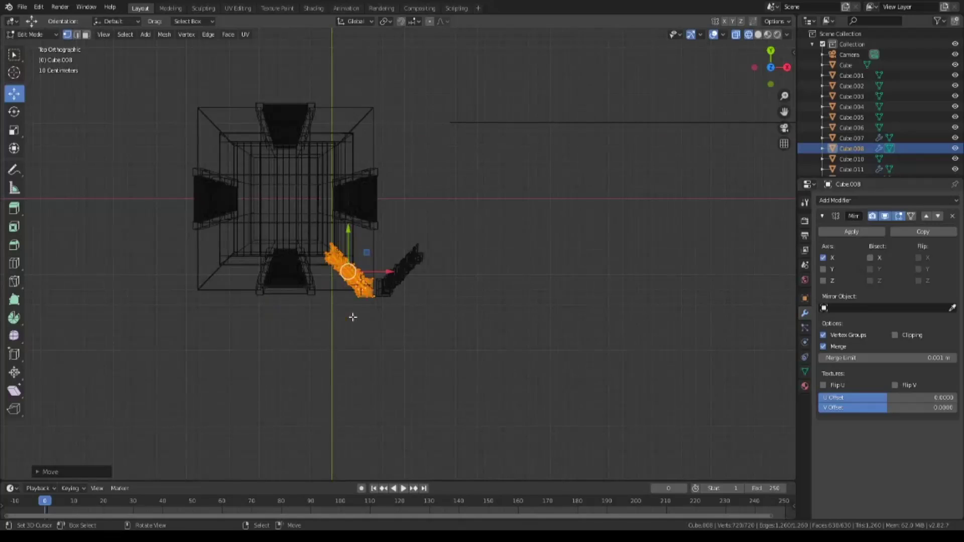
scroll(353, 317, up, 3)
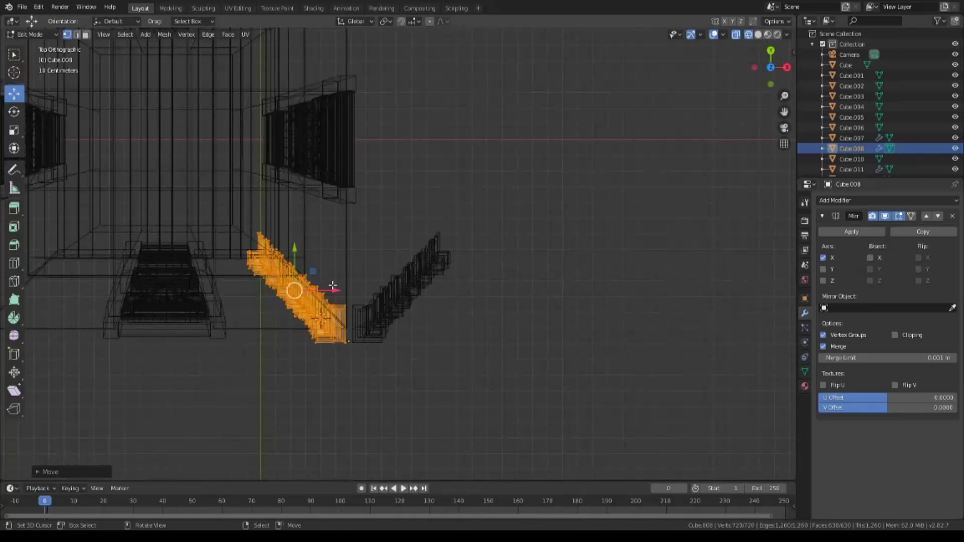
click(859, 232)
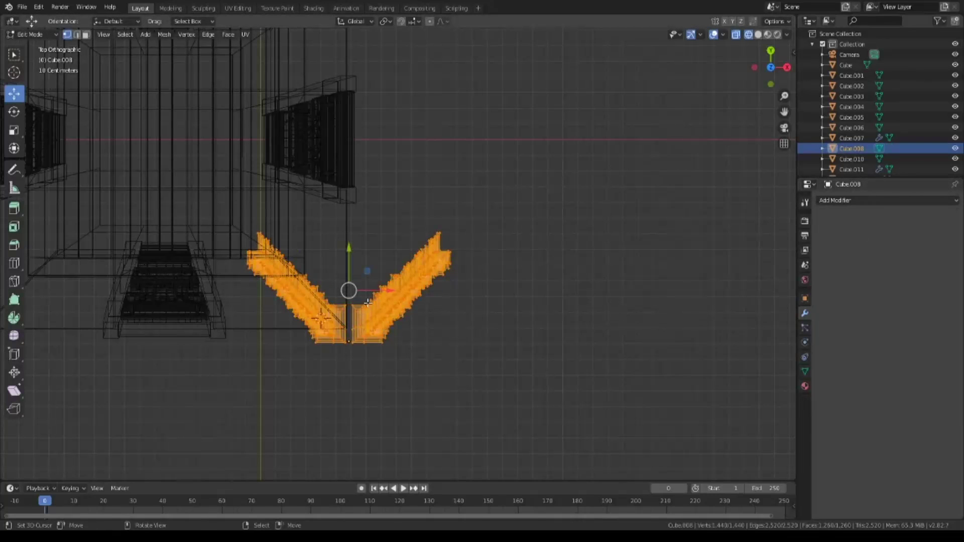
Move the mirrored strip pair to line up with the tower corner in solid shading.
key(g)
click(368, 303)
key(KP_1)
scroll(341, 301, up, 5)
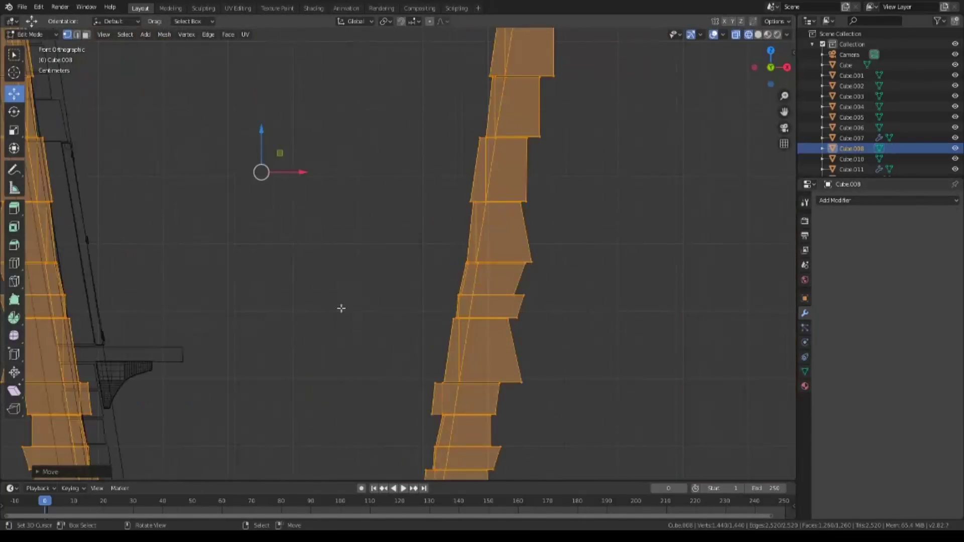
shift+middle_drag(341, 309, 533, 285)
key(z)
click(377, 265)
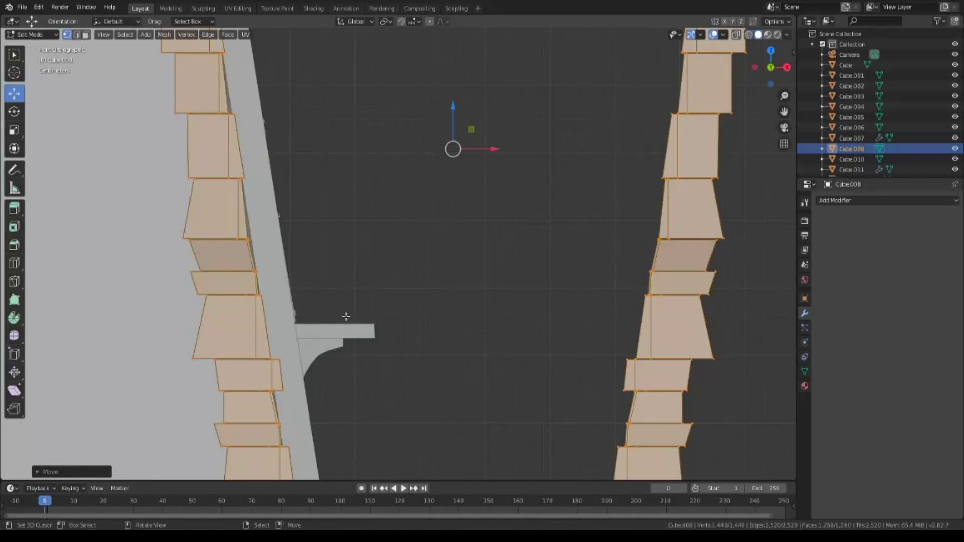
key(g)
click(400, 288)
Check the strip placement from camera, front and perspective views with X-ray toggled.
key(KP_0)
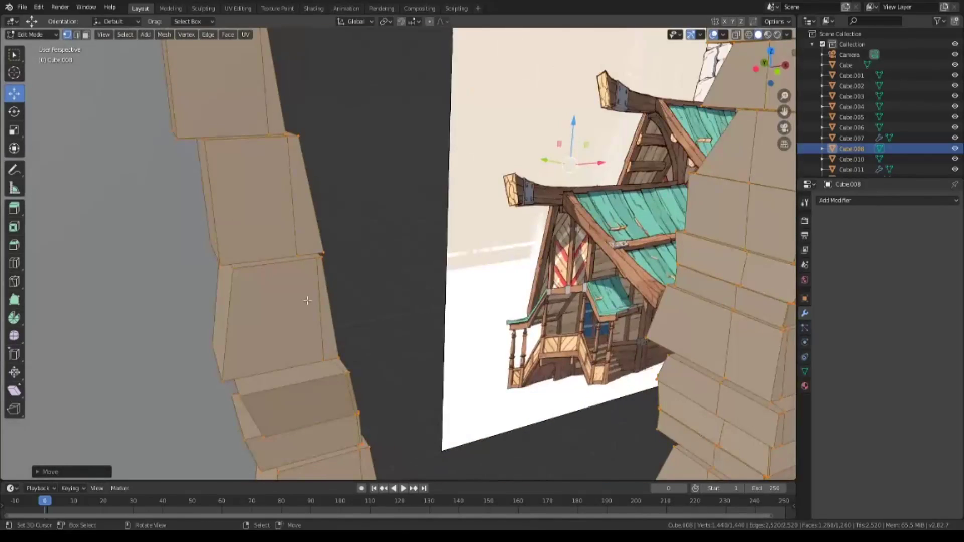
key(KP_1)
key(z)
click(510, 154)
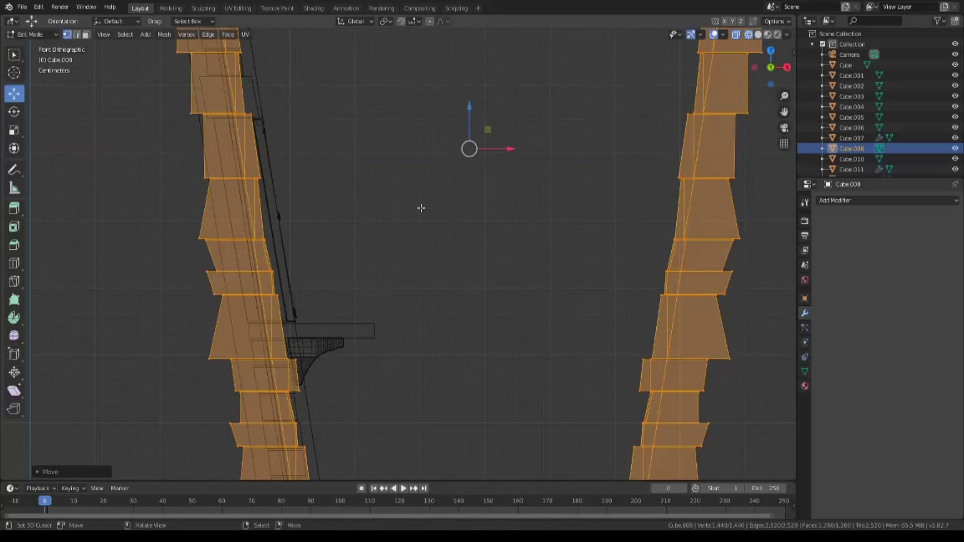
key(KP_5)
key(alt+z)
mouse_move(440, 329)
middle_down()
mouse_move(472, 329)
mouse_move(372, 358)
middle_up()
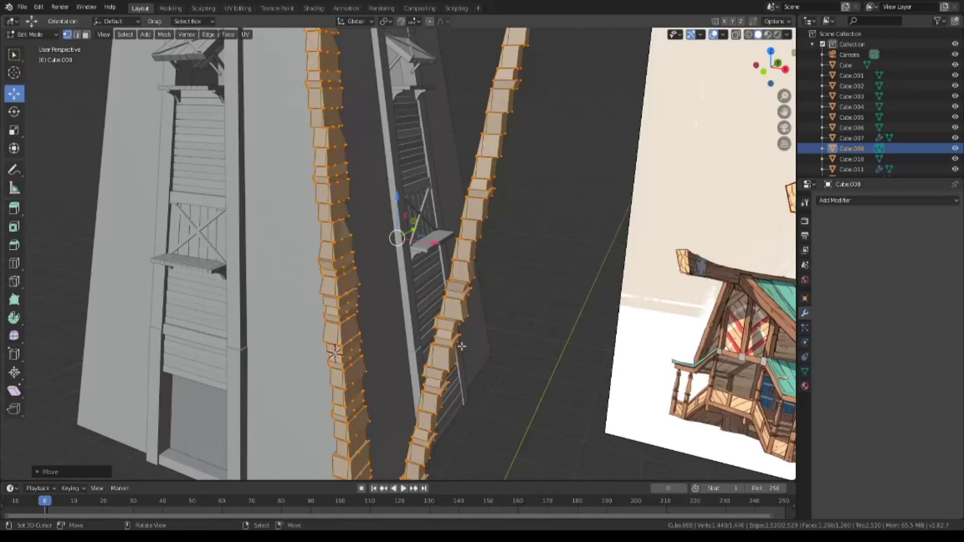
Box-select the right-hand quoin strip and move it along X to the left tower corner.
key(KP_1)
scroll(426, 302, up, 2)
key(shift+z)
key(alt+a)
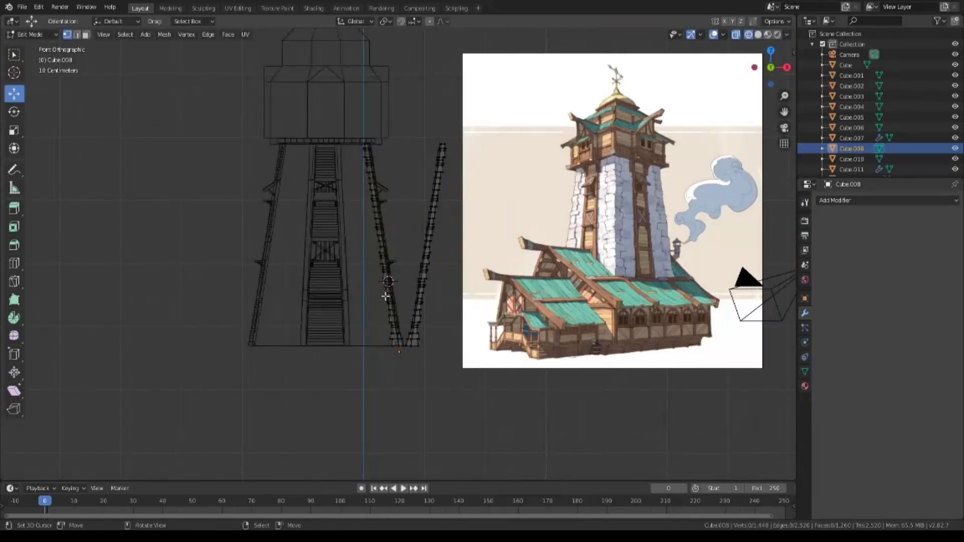
key(b)
mouse_move(476, 128)
mouse_down()
mouse_move(426, 378)
mouse_move(399, 403)
mouse_up()
scroll(399, 402, up, 3)
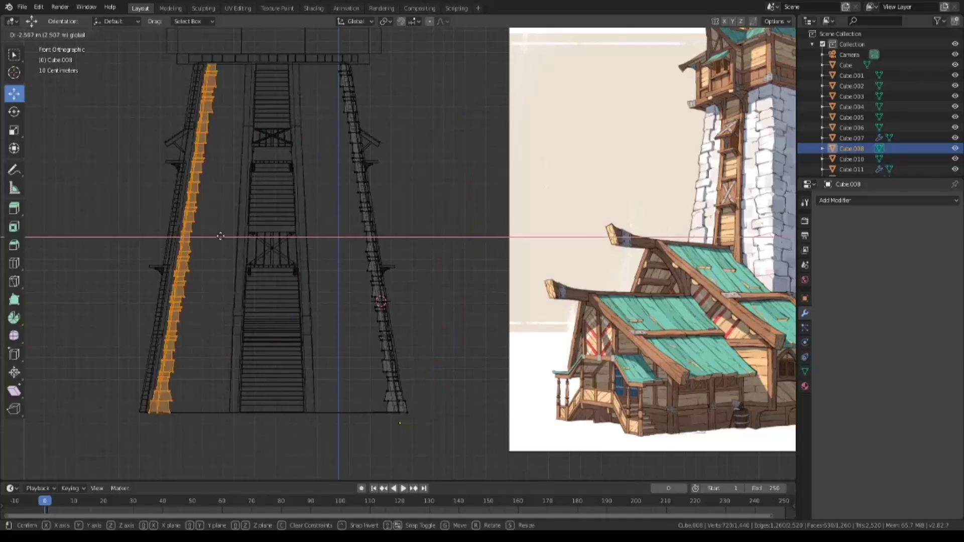
drag(483, 241, 215, 247)
scroll(215, 248, up, 5)
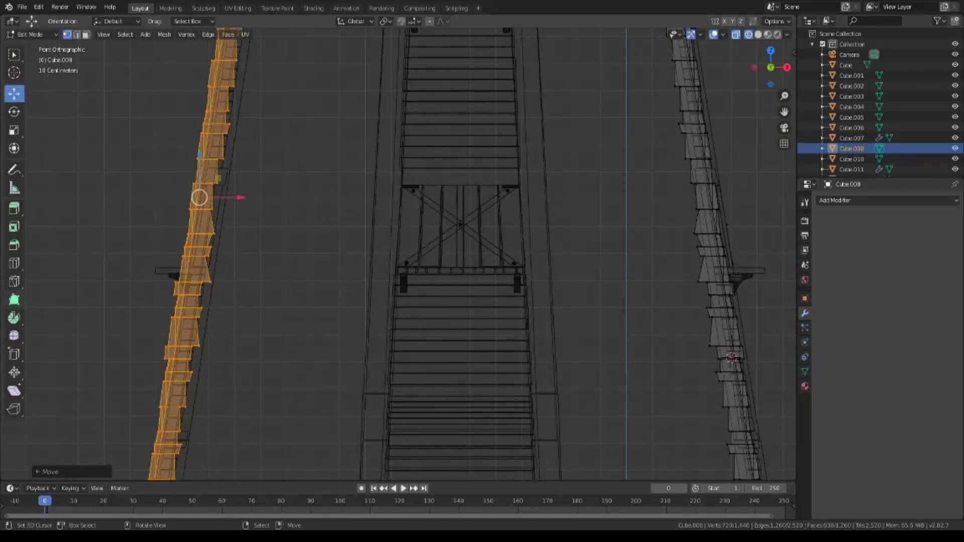
key(KP_Decimal)
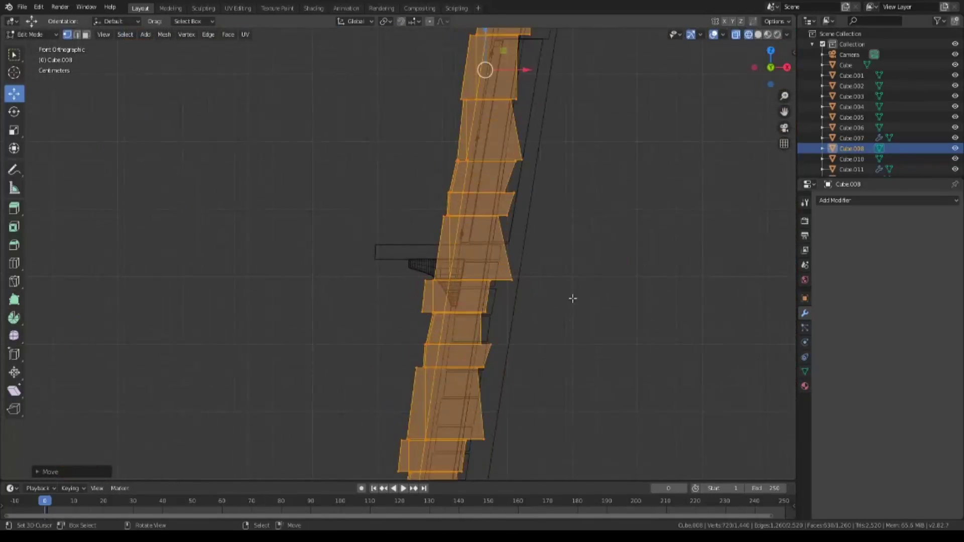
key(g)
key(x)
click(553, 80)
Inspect the strips' fit in Edit Mode, switching between wireframe and solid shading.
key(Tab)
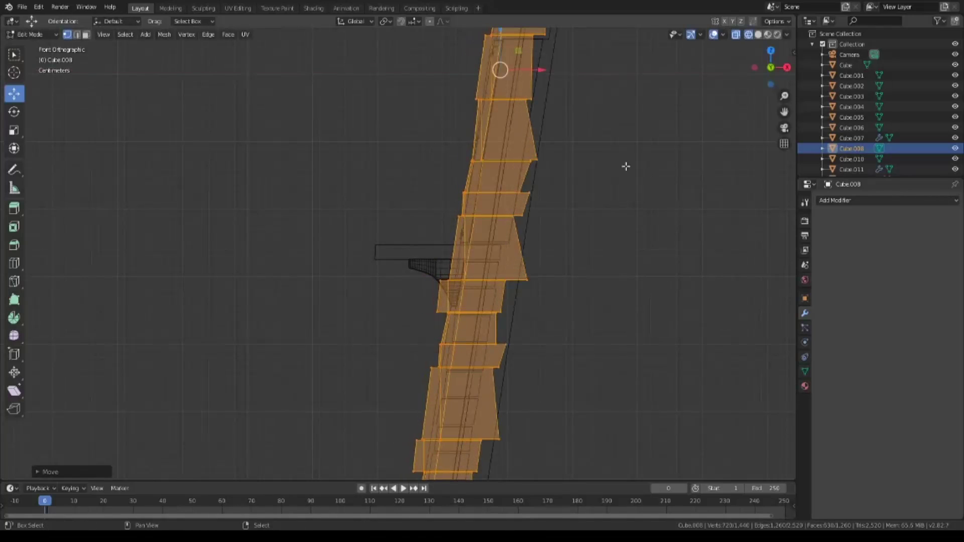
mouse_move(204, 352)
shift+middle_down()
mouse_move(581, 360)
mouse_move(430, 379)
mouse_move(475, 379)
shift+middle_up()
key(shift+z)
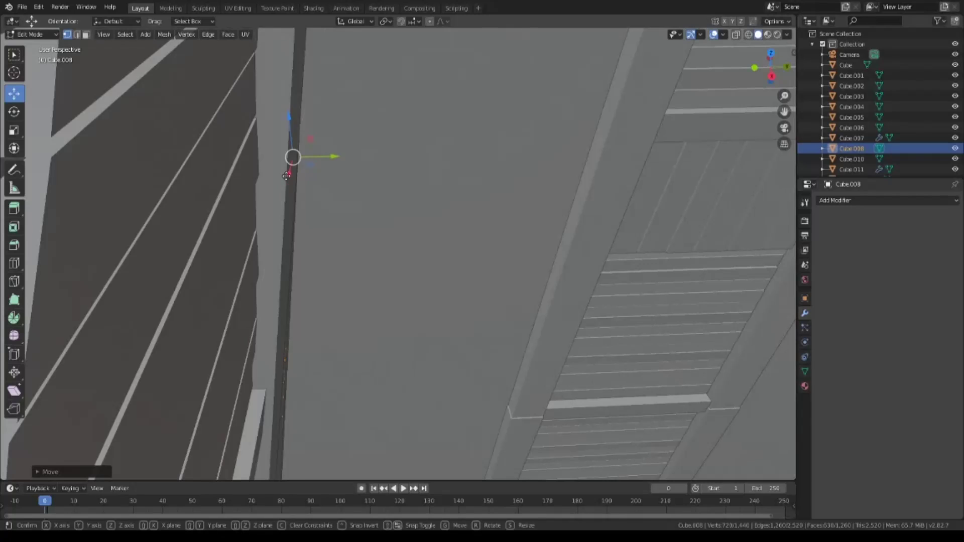
key(a)
key(alt+a)
key(KP_1)
key(shift+z)
key(a)
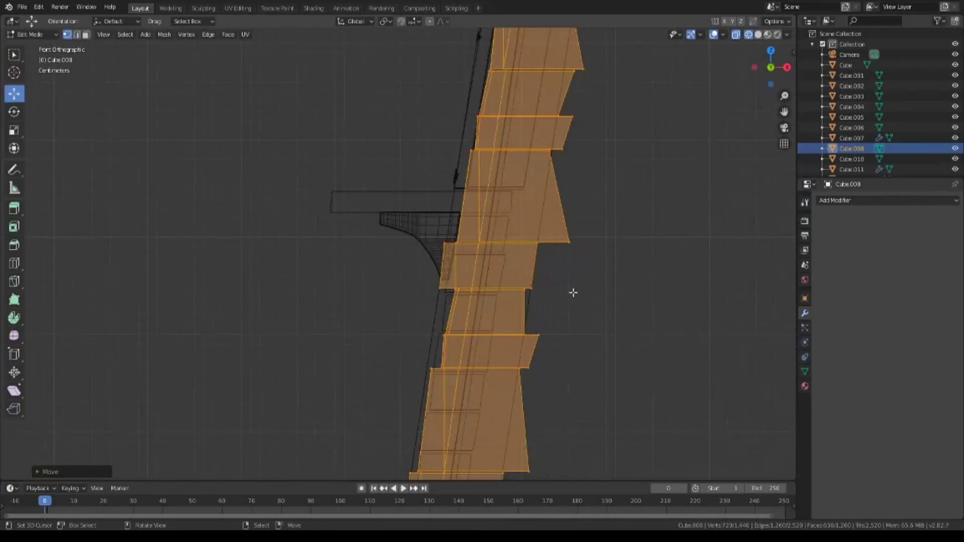
scroll(573, 293, down, 2)
mouse_move(587, 173)
shift+middle_down()
mouse_move(437, 276)
mouse_move(492, 240)
mouse_move(463, 341)
mouse_move(496, 334)
mouse_move(467, 339)
mouse_move(478, 323)
shift+middle_up()
key(shift+z)
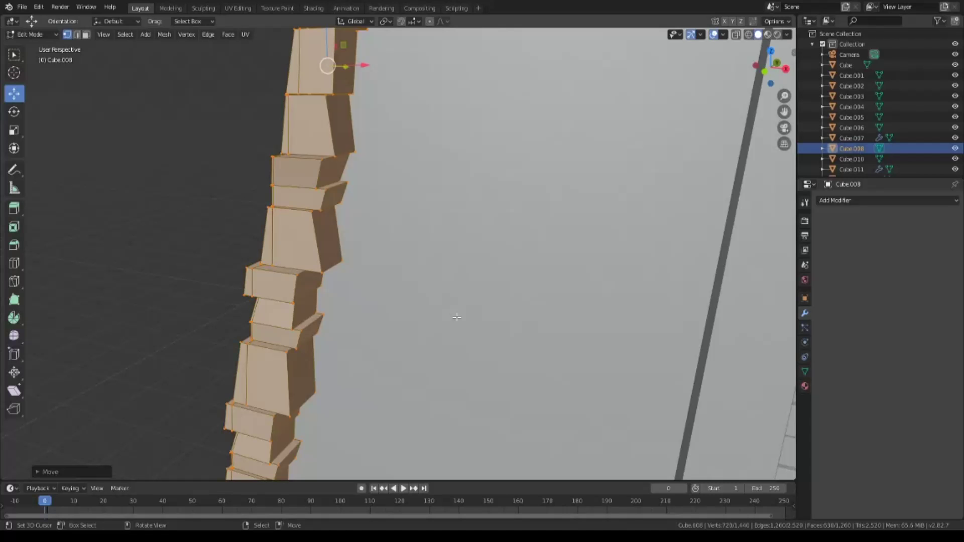
middle_drag(500, 325, 676, 402)
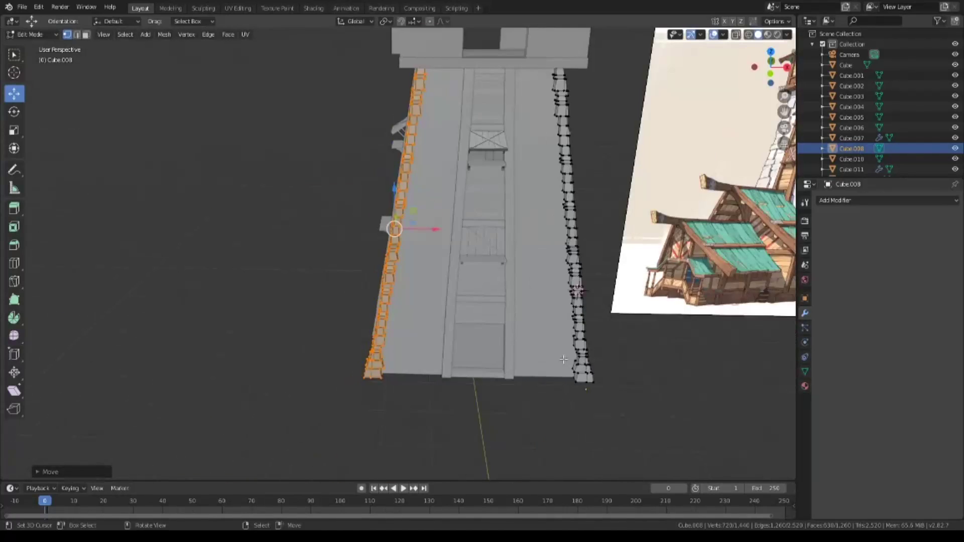
key(KP_7)
key(z)
click(366, 261)
Set Cube.008's origin to the centre of its geometry in Object Mode.
key(Tab)
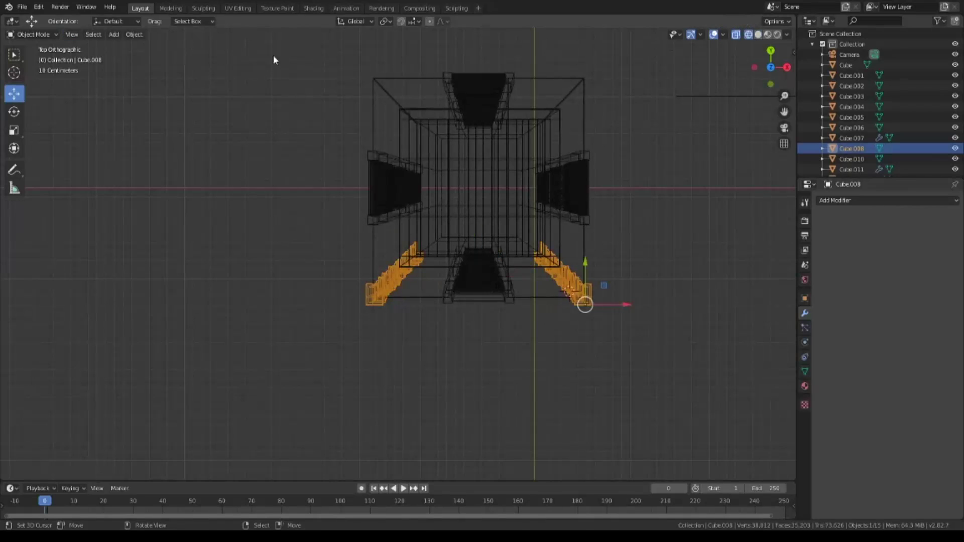
click(134, 34)
click(251, 69)
click(854, 201)
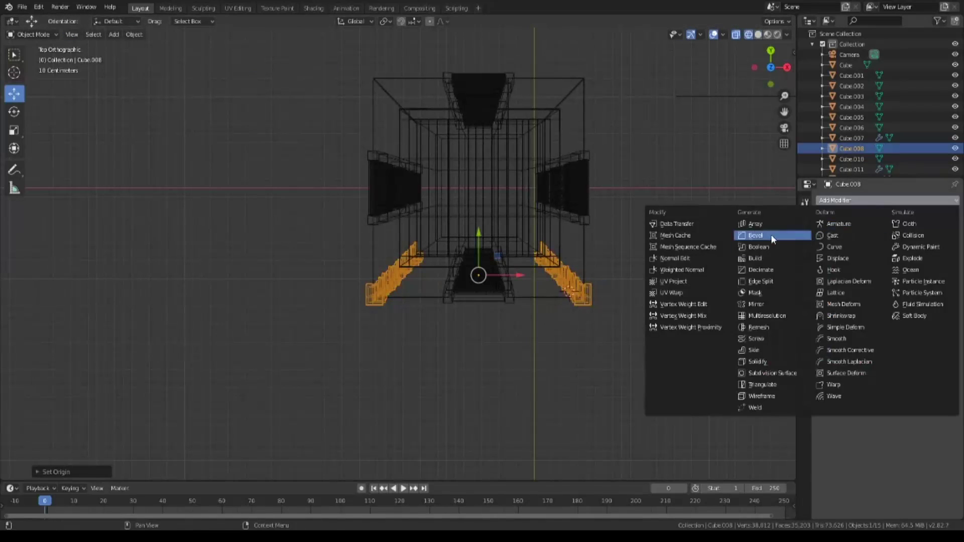
Add a Y-axis Mirror modifier and try applying it, then undo the apply.
click(759, 305)
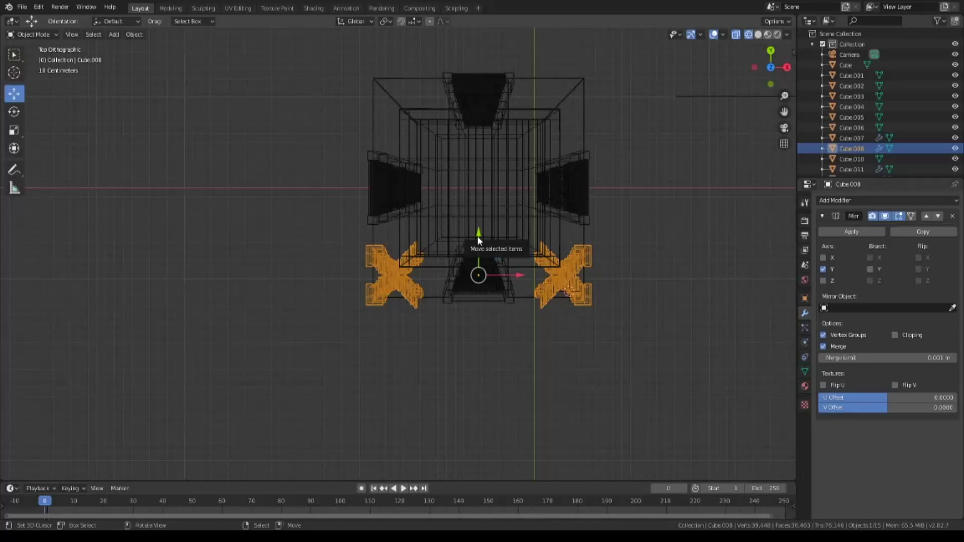
key(Tab)
drag(479, 239, 482, 236)
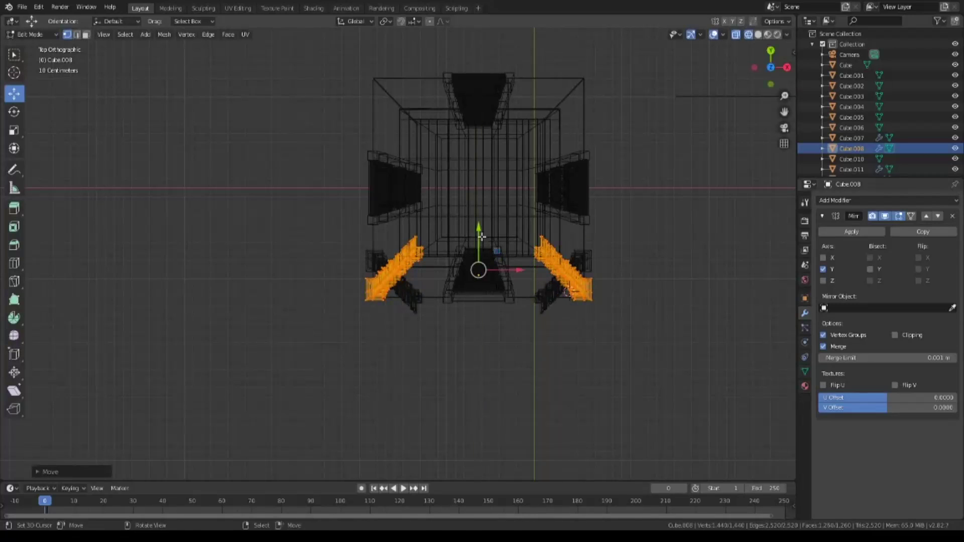
key(Tab)
key(ctrl+a)
key(Tab)
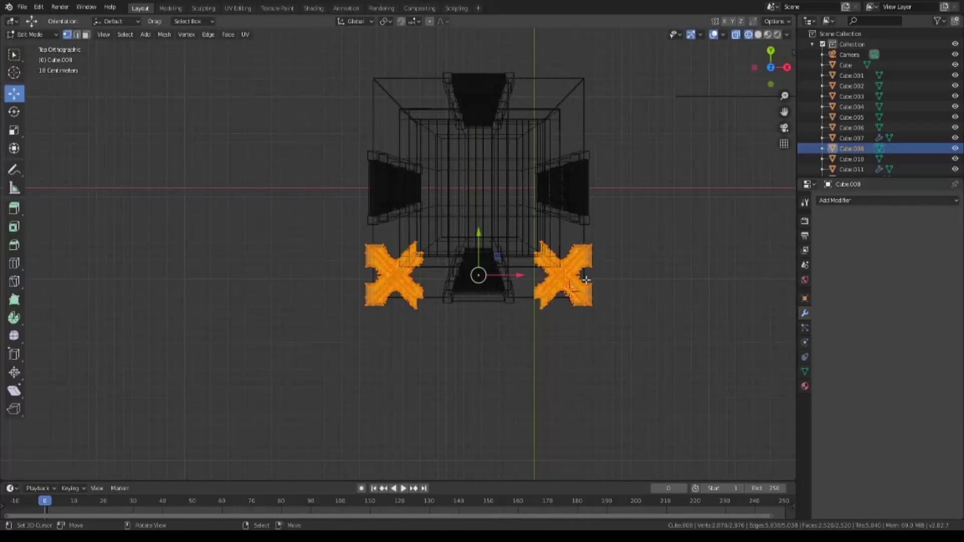
mouse_move(586, 280)
middle_down()
mouse_move(648, 315)
mouse_move(649, 269)
middle_up()
key(ctrl+z)
key(ctrl+z)
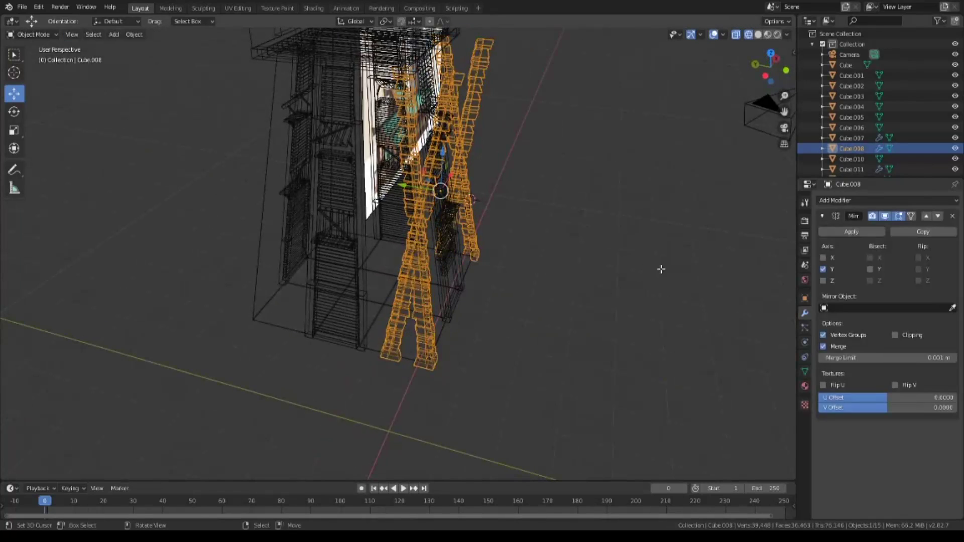
Reposition the strips along Y from the top view and apply the Mirror modifier.
key(KP_7)
key(Tab)
key(g)
key(y)
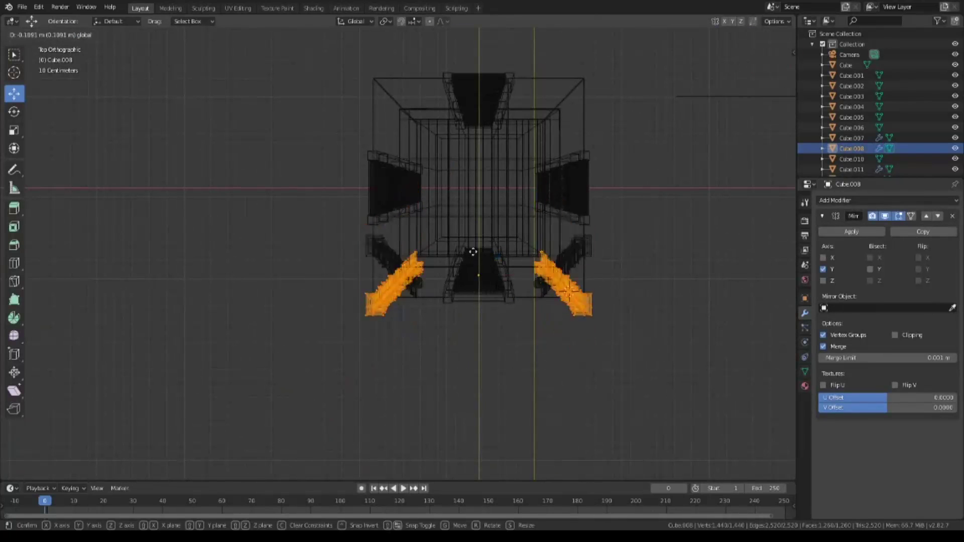
click(474, 276)
key(Tab)
click(852, 232)
Shift the mirrored strips along Y to sit on all four corners.
key(Tab)
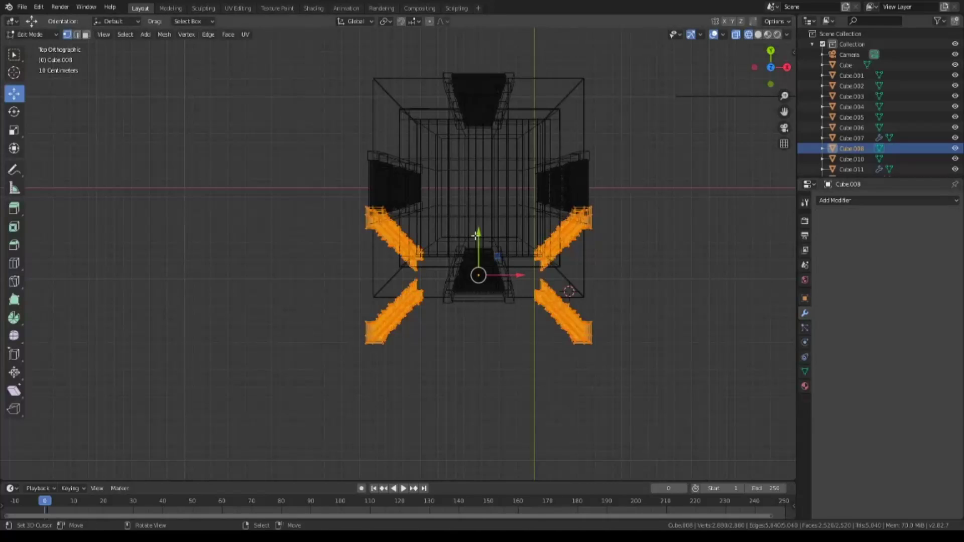
key(g)
key(y)
click(488, 199)
Confirm the strips' position in the right side view and orbit to inspect them.
key(KP_3)
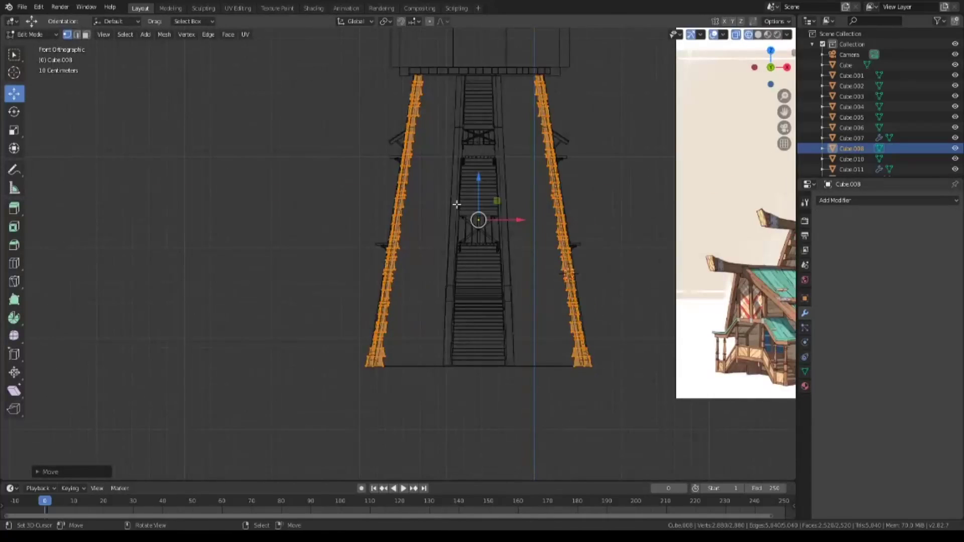
scroll(442, 196, up, 3)
scroll(435, 185, up, 3)
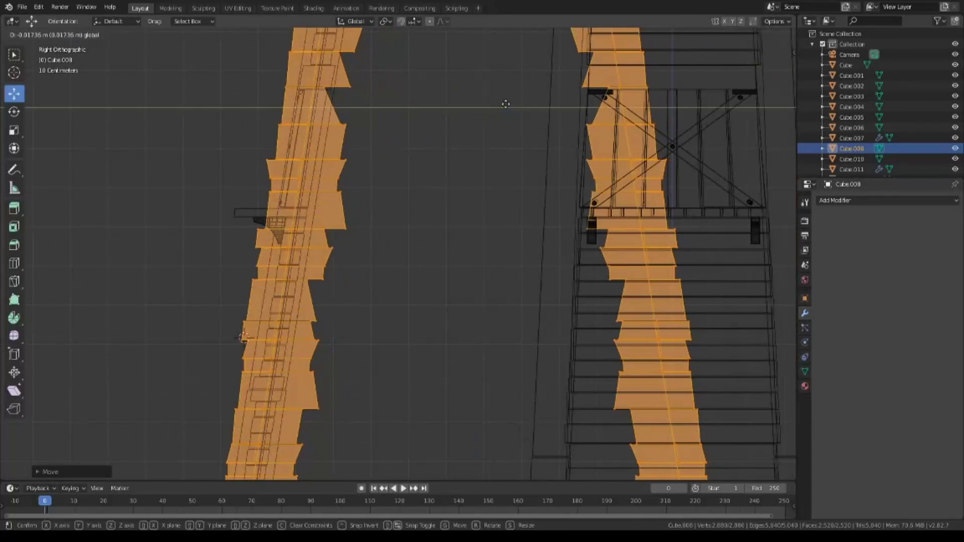
click(482, 194)
mouse_move(483, 194)
middle_down()
mouse_move(483, 291)
mouse_move(370, 309)
middle_up()
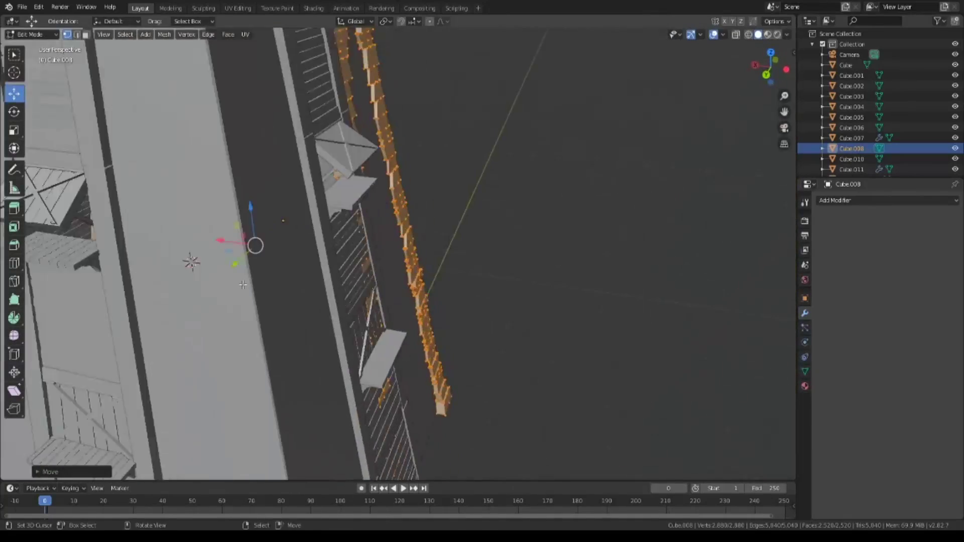
mouse_move(369, 309)
middle_down()
mouse_move(318, 325)
mouse_move(382, 301)
middle_up()
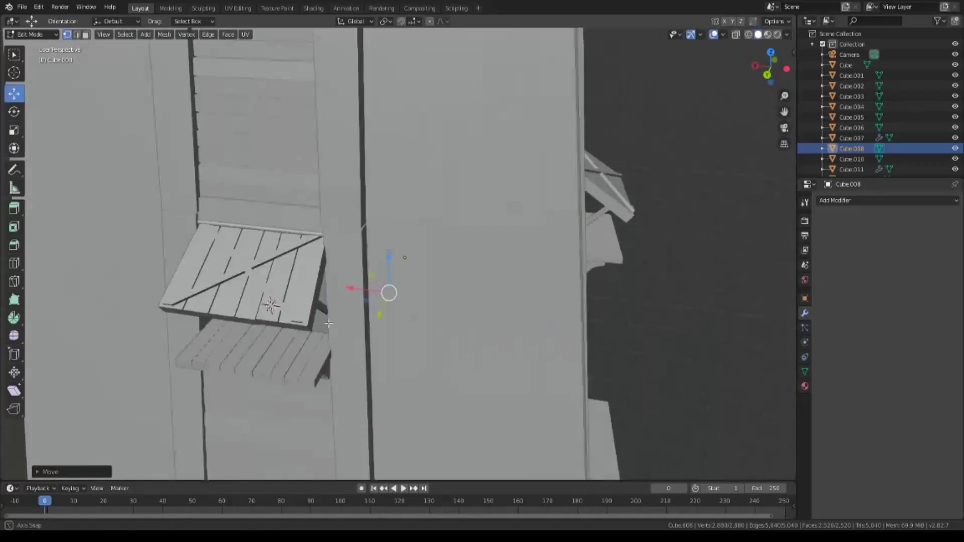
With X-ray on, box-deselect the left strip, keeping one quoin strip selected.
key(alt+z)
key(grave)
scroll(586, 355, down, 3)
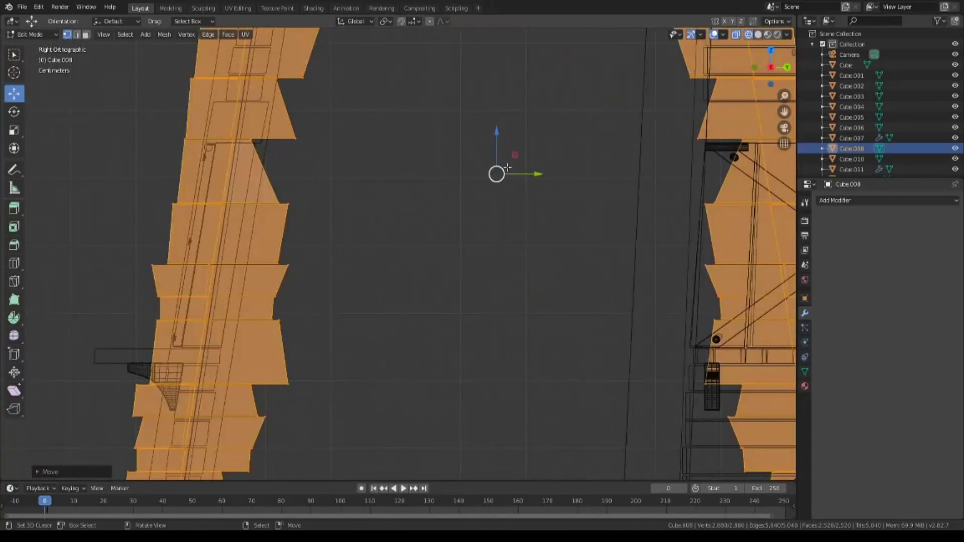
scroll(491, 261, down, 2)
scroll(495, 260, down, 7)
key(b)
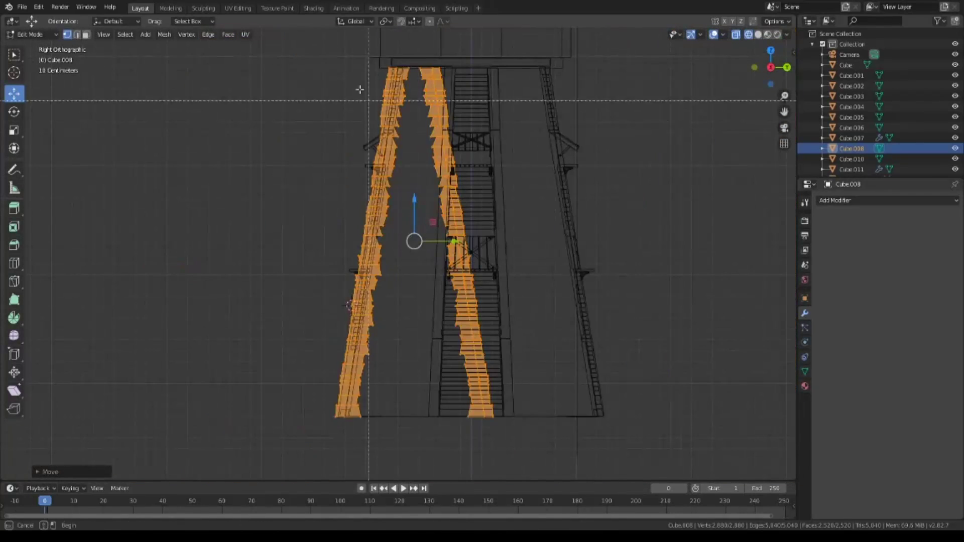
middle_drag(323, 38, 405, 458)
drag(504, 243, 608, 262)
scroll(329, 286, up, 4)
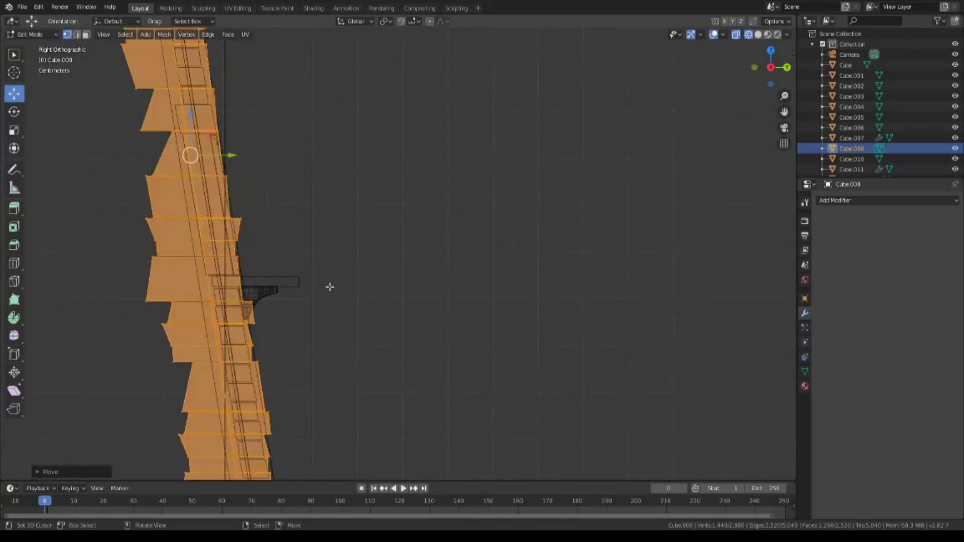
scroll(363, 169, up, 2)
Slide the selected quoin strip along Y until it sits flush with the tower edge.
key(g)
key(y)
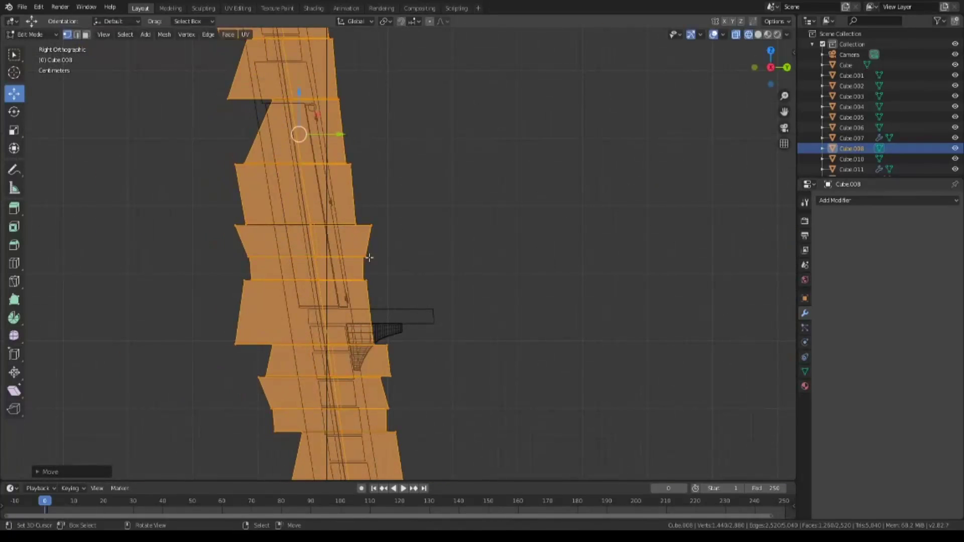
key(alt+z)
scroll(397, 326, up, 5)
scroll(392, 344, up, 2)
middle_drag(392, 345, 562, 346)
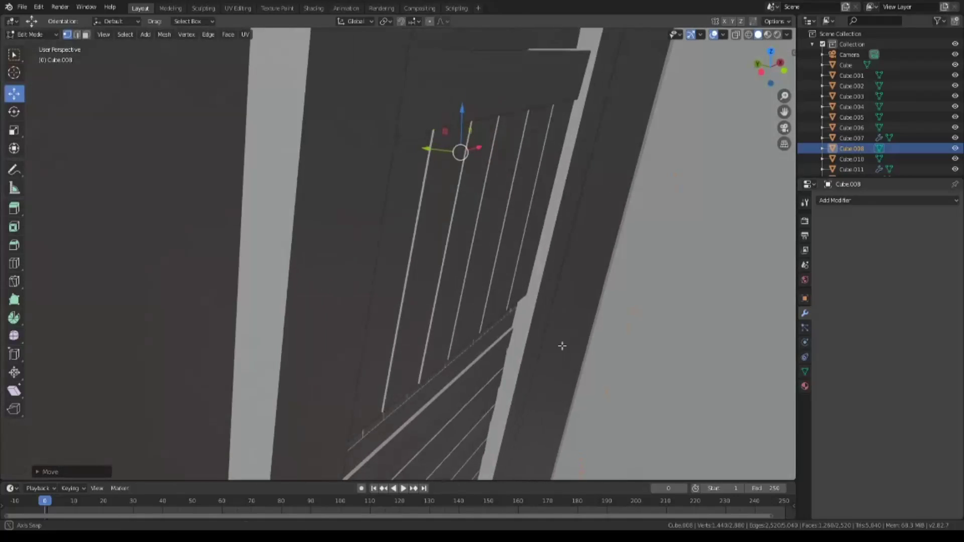
drag(438, 149, 439, 149)
click(452, 159)
Check the strip from both side views, cancelling an accidental nudge, and orbit around the tower.
scroll(395, 181, down, 5)
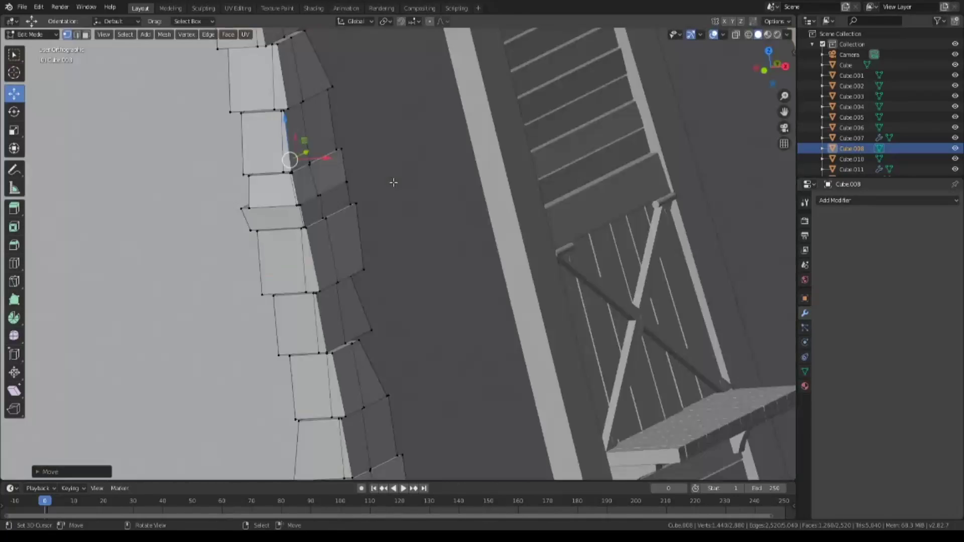
key(alt+z)
key(KP_3)
scroll(349, 207, down, 4)
scroll(260, 229, up, 2)
key(ctrl+KP_3)
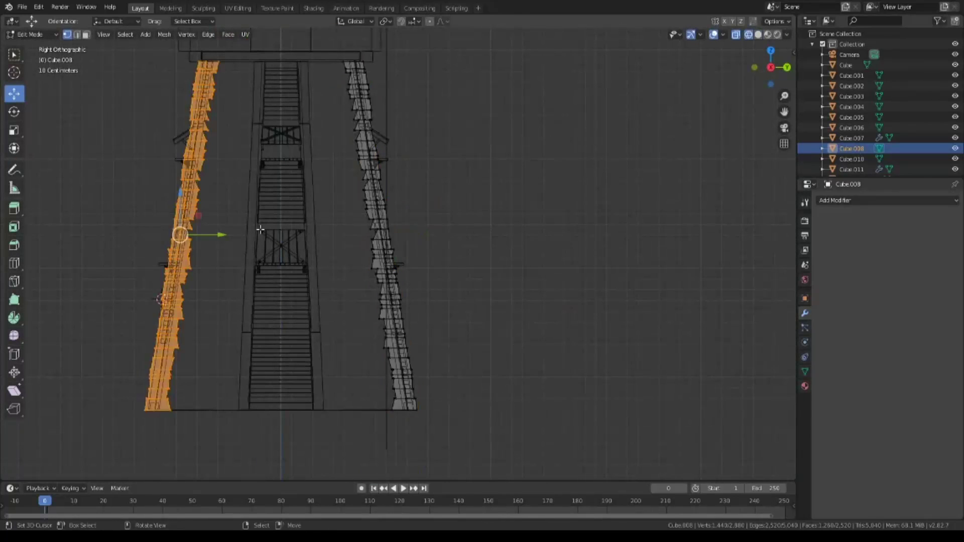
scroll(359, 338, up, 3)
mouse_move(360, 338)
shift+middle_down()
mouse_move(327, 308)
mouse_move(401, 344)
mouse_move(178, 325)
mouse_move(394, 189)
shift+middle_up()
key(alt+z)
right_click(391, 189)
scroll(391, 191, down, 8)
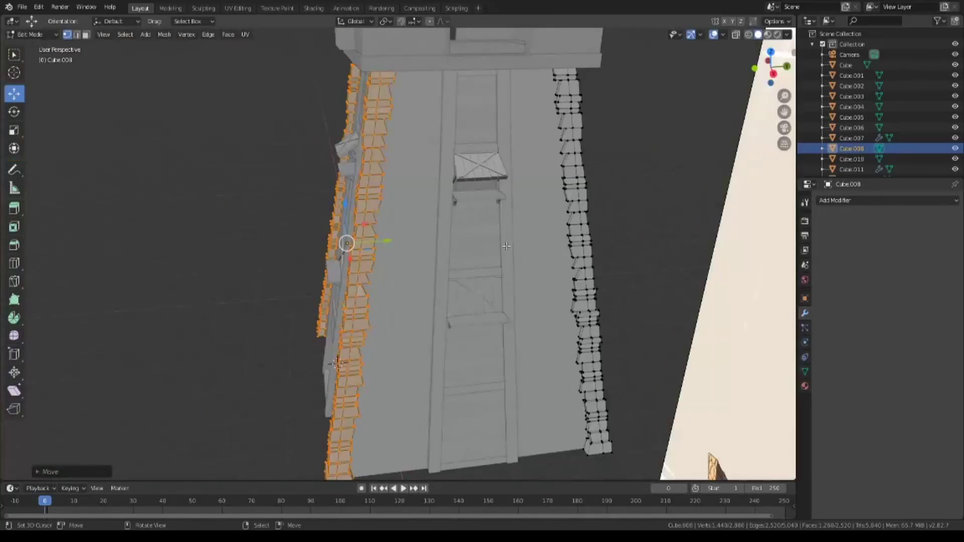
middle_drag(358, 251, 594, 268)
mouse_move(541, 324)
middle_down()
mouse_move(494, 291)
mouse_move(466, 304)
mouse_move(465, 392)
middle_up()
Save the file, then zoom and orbit to compare the quoined tower with the reference painting.
key(ctrl+s)
scroll(452, 397, up, 1)
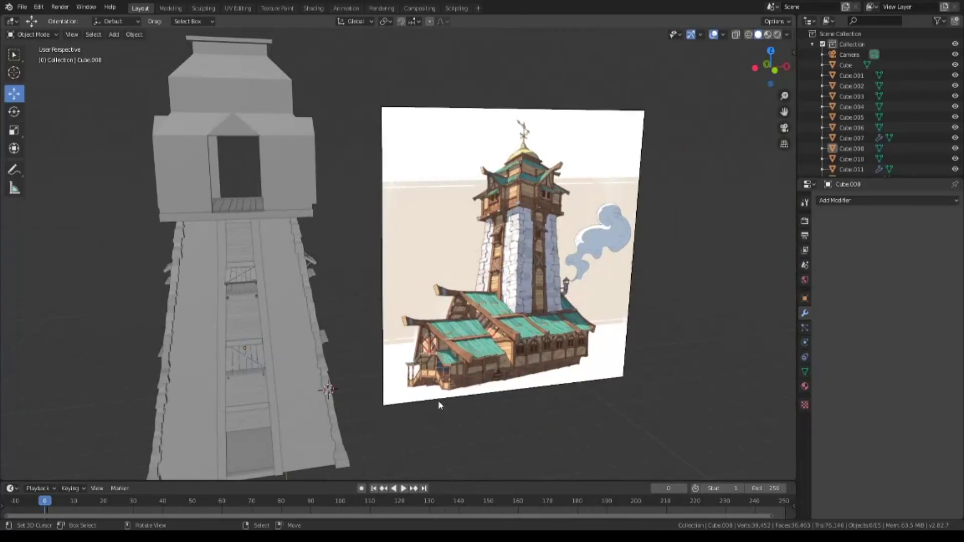
scroll(322, 368, up, 1)
scroll(398, 333, up, 2)
scroll(366, 323, up, 1)
scroll(380, 358, up, 1)
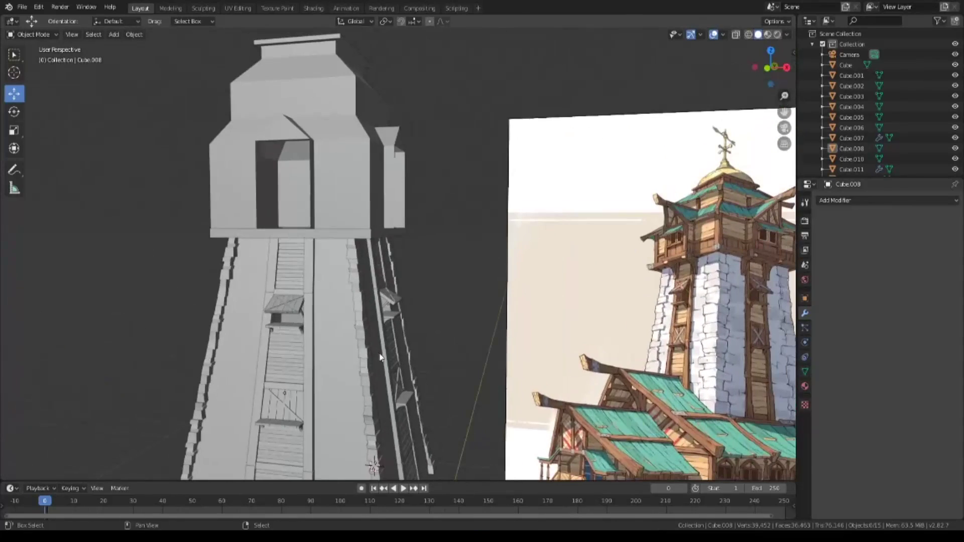
scroll(451, 356, down, 2)
middle_drag(466, 400, 469, 395)
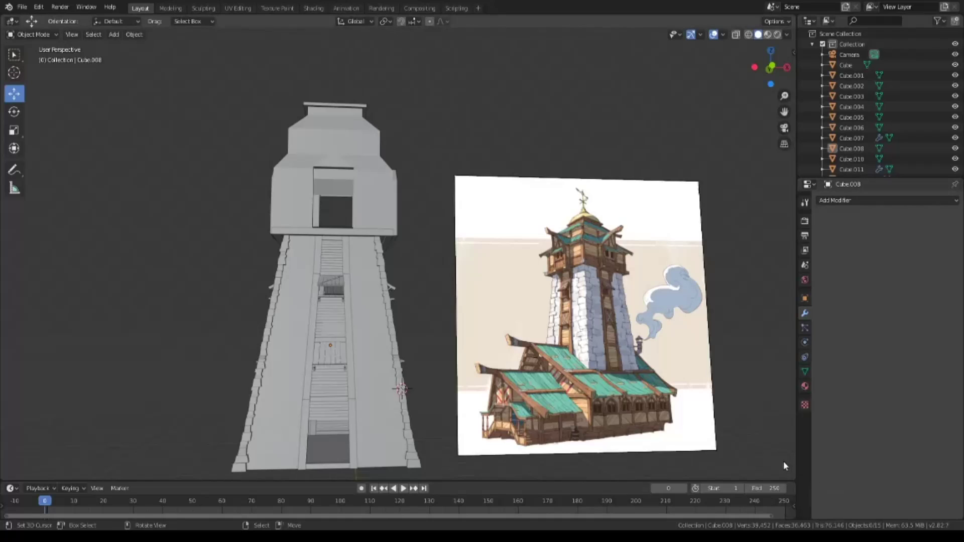
scroll(536, 413, up, 2)
scroll(402, 302, down, 2)
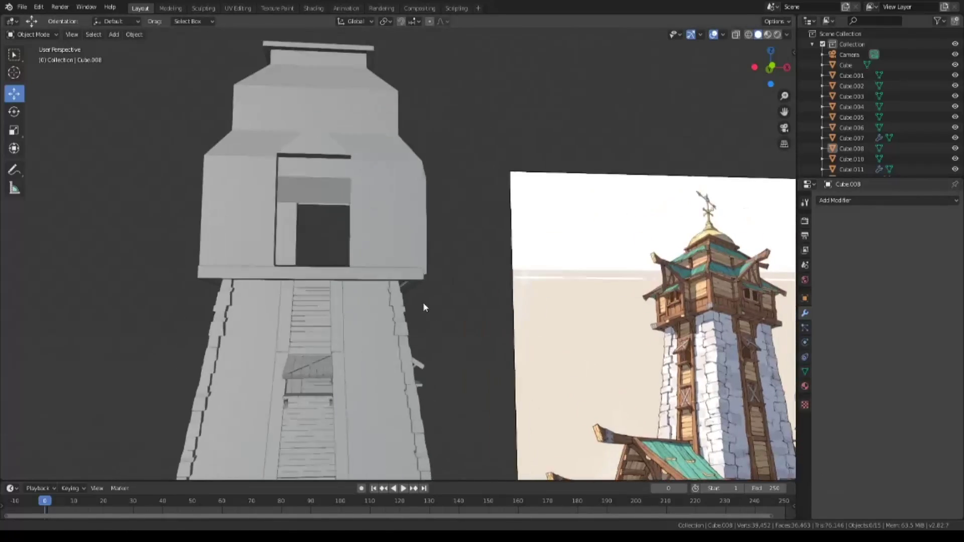
middle_drag(423, 302, 490, 184)
scroll(491, 184, down, 1)
Add a UV sphere and delete its lower half of vertices in see-through Edit Mode.
key(shift+a)
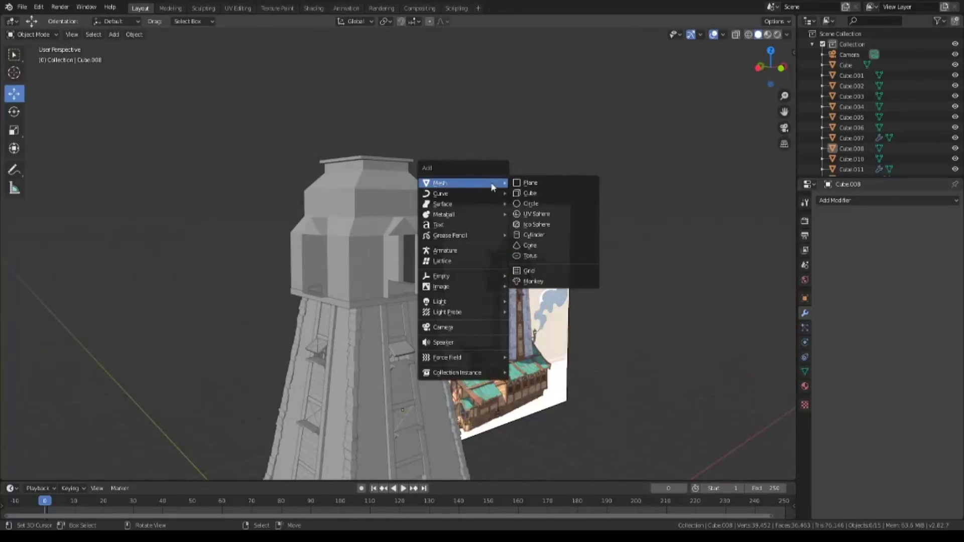
click(541, 217)
key(KP_3)
key(Tab)
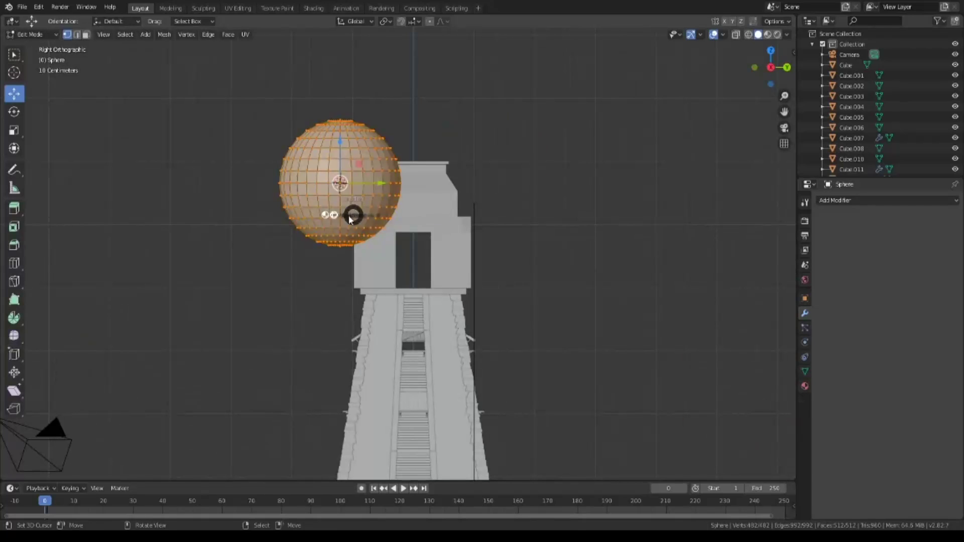
key(shift+z)
key(alt+a)
drag(261, 190, 449, 247)
key(x)
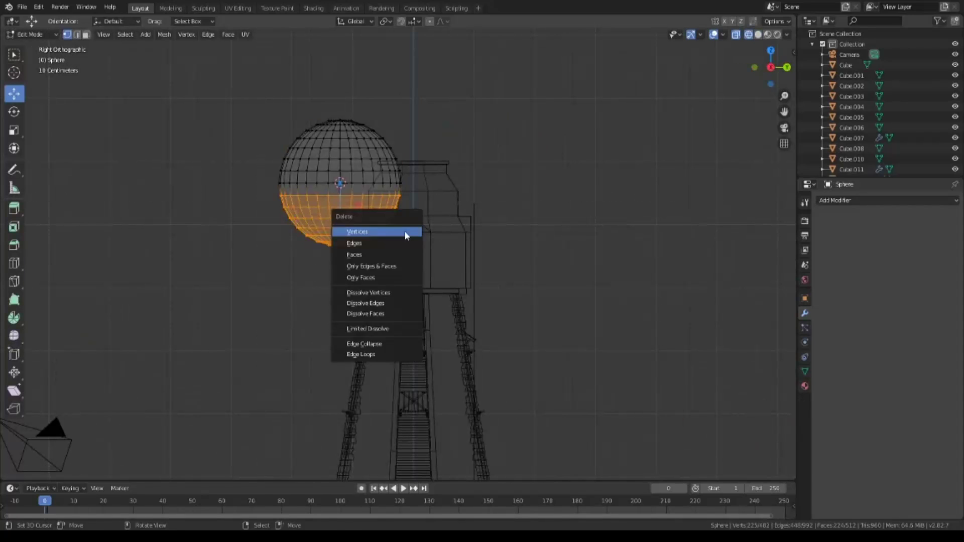
click(405, 230)
Centre the hemisphere over the tower by moving it along the Y axis from top view.
key(a)
key(KP_7)
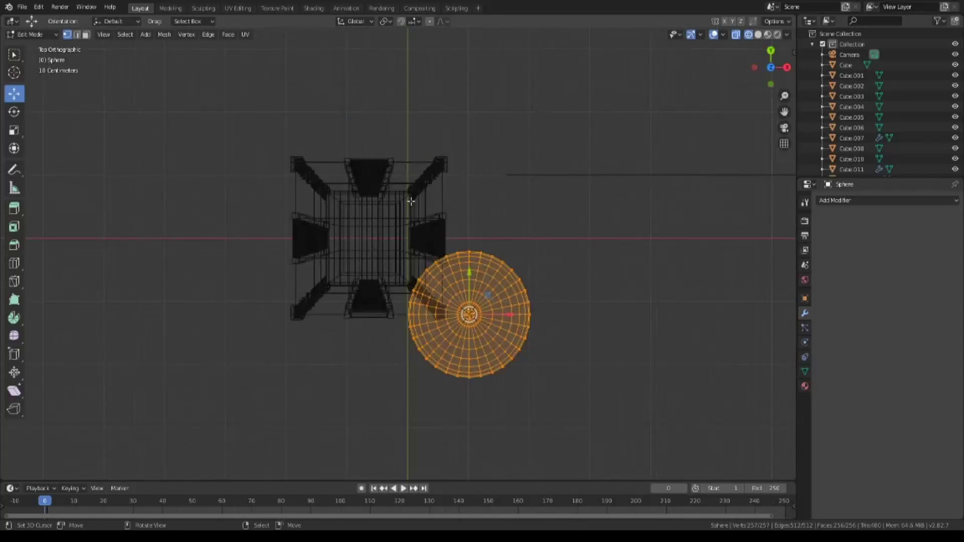
key(g)
key(y)
right_click(369, 241)
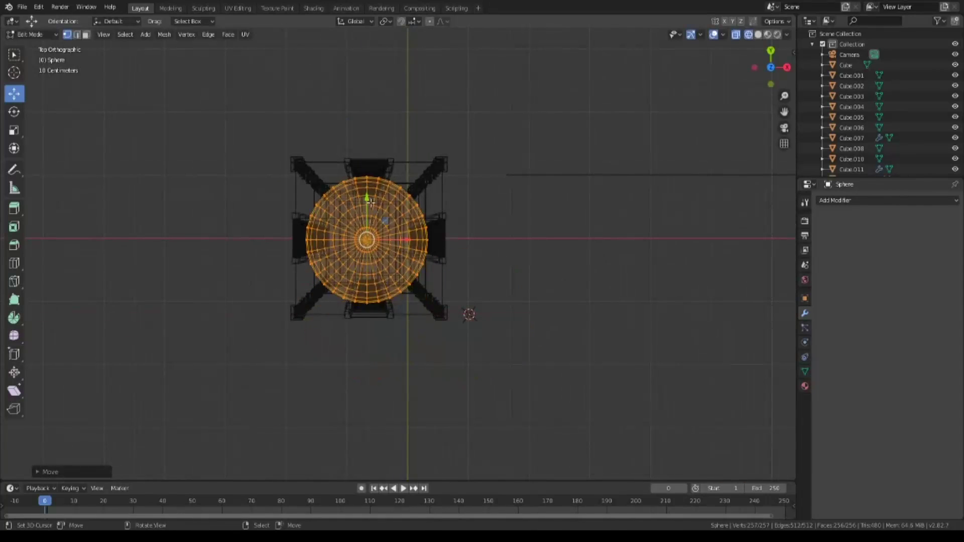
key(KP_1)
scroll(452, 230, up, 3)
Shrink the dome, lower it onto the cap, and fine-tune its size.
key(s)
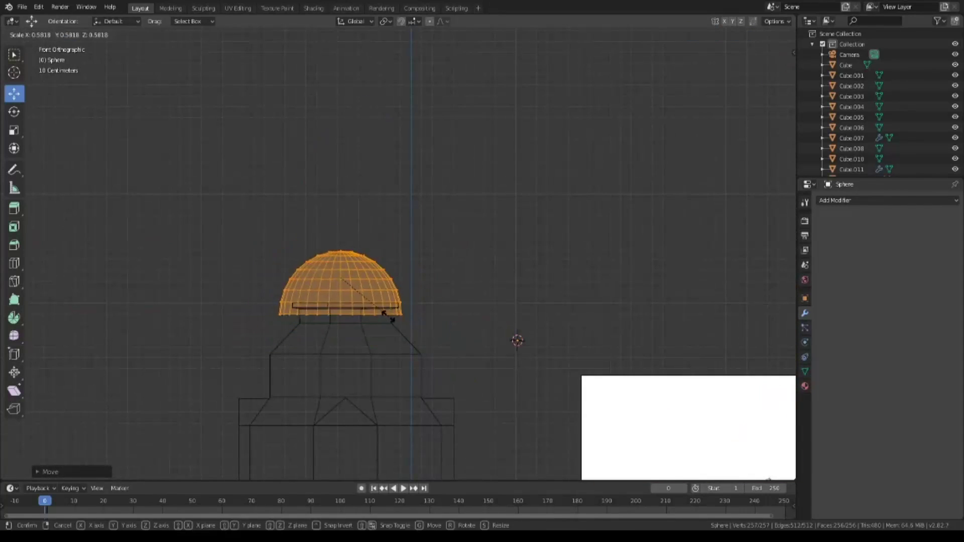
key(g)
click(362, 273)
scroll(453, 271, down, 3)
scroll(483, 271, up, 3)
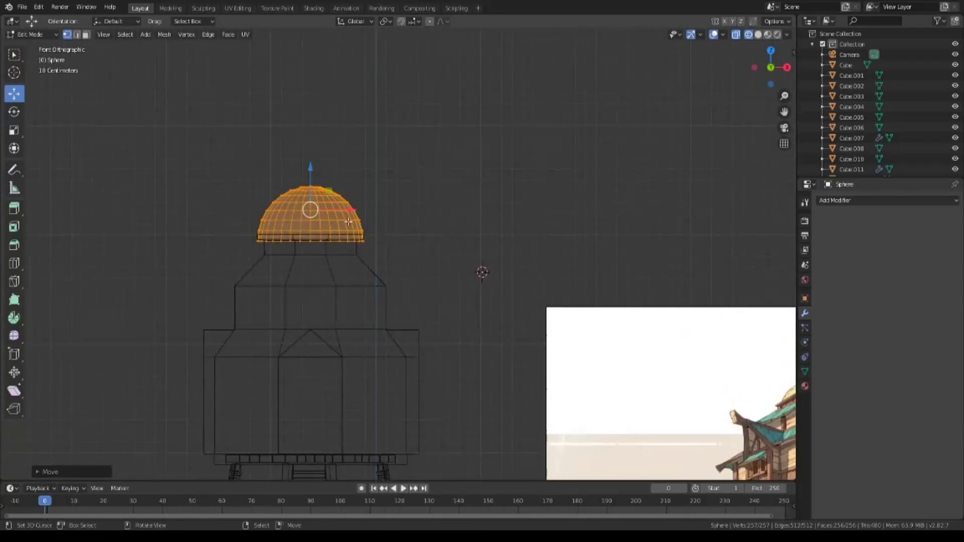
scroll(492, 376, up, 2)
scroll(493, 376, up, 1)
key(s)
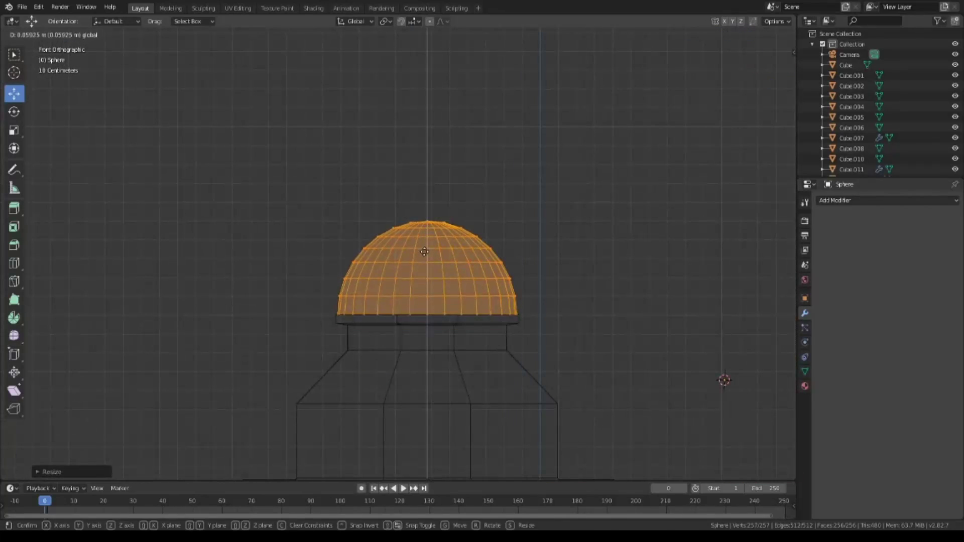
click(425, 251)
Check the dome from top, side and front views in solid shading, confirming its final placement.
key(KP_7)
key(KP_3)
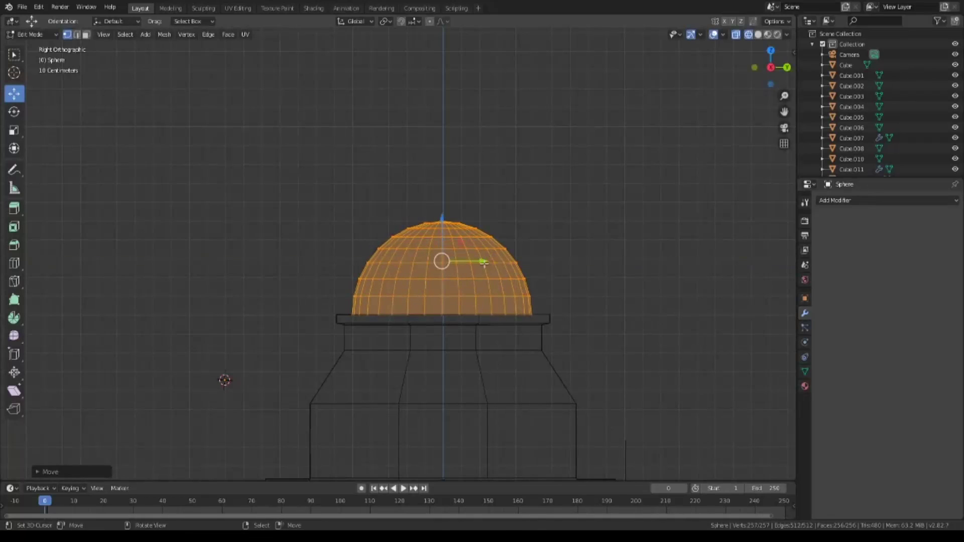
middle_drag(723, 383, 463, 387)
key(shift+z)
key(KP_1)
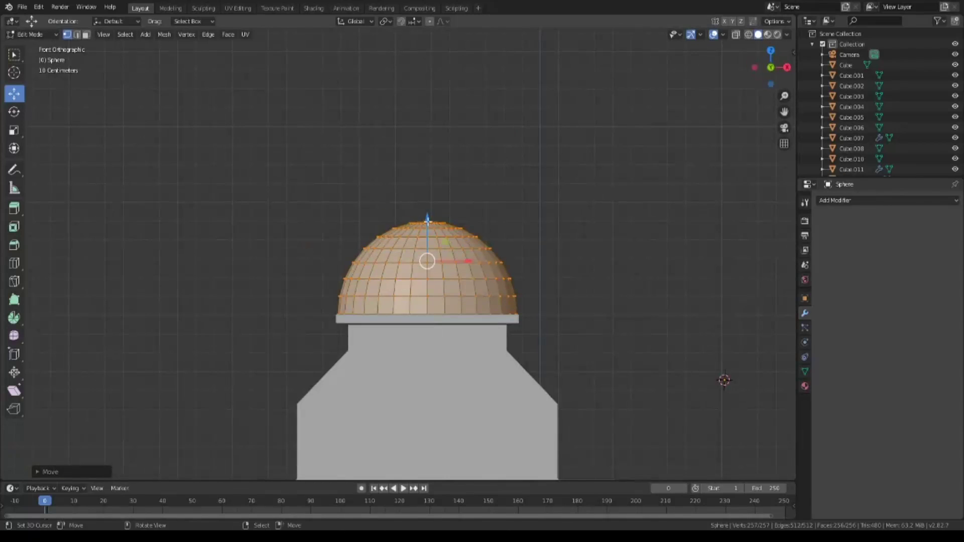
click(427, 222)
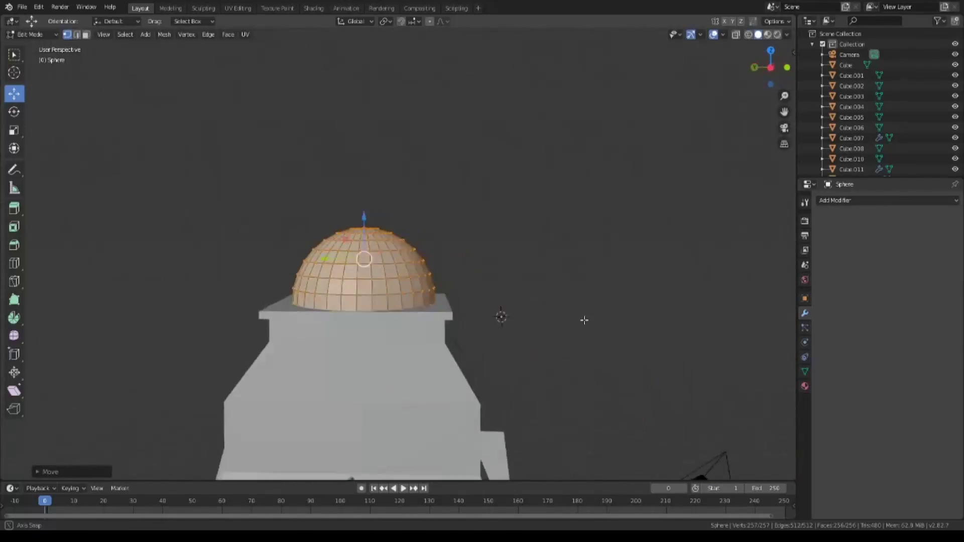